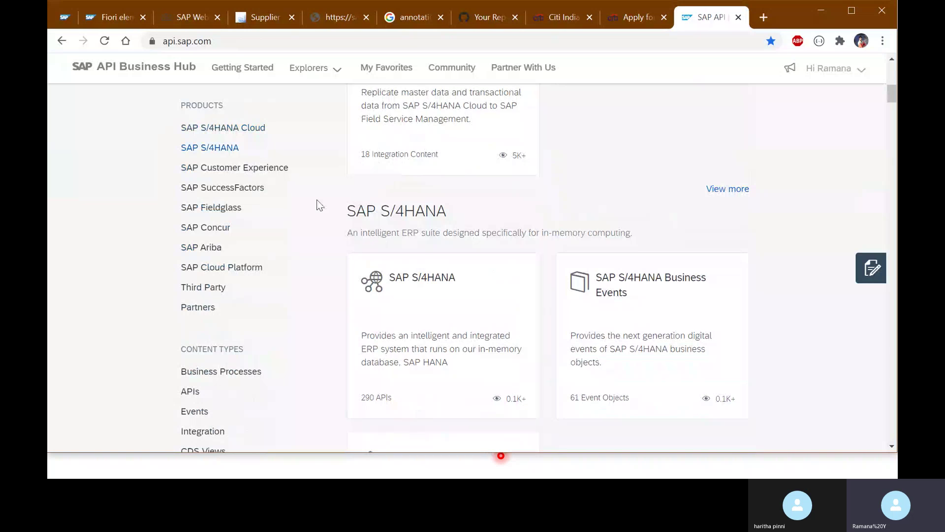
Browse the product catalogue from SAP Customer Experience and SAP SuccessFactors through SAP Fieldglass, SAP Concur, SAP Ariba and SAP Cloud Platform.
click(251, 169)
click(242, 189)
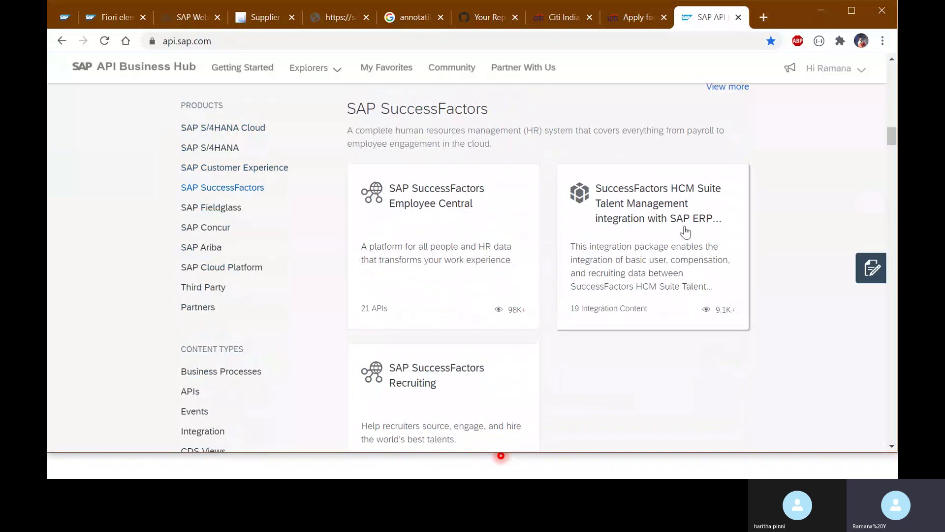
scroll(601, 395, down, 8)
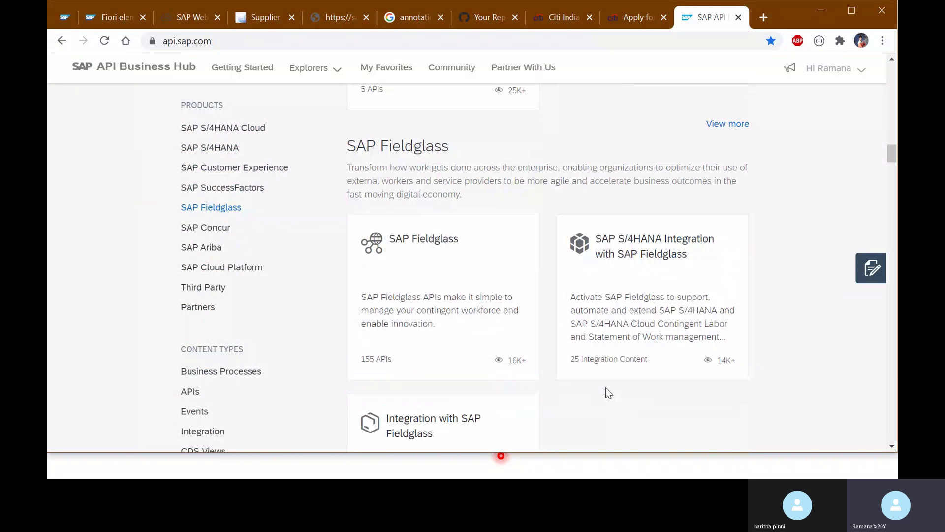
scroll(610, 374, down, 4)
scroll(492, 396, down, 5)
scroll(511, 393, down, 10)
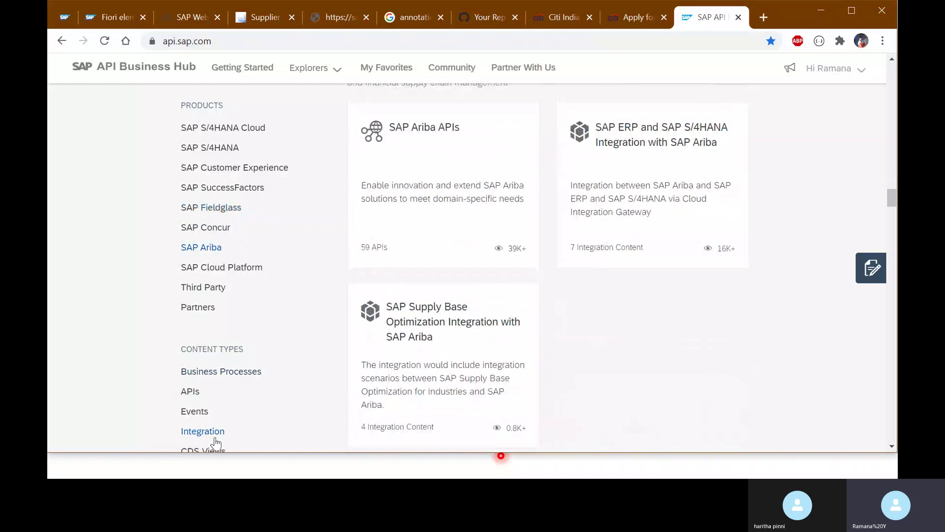
scroll(295, 394, down, 3)
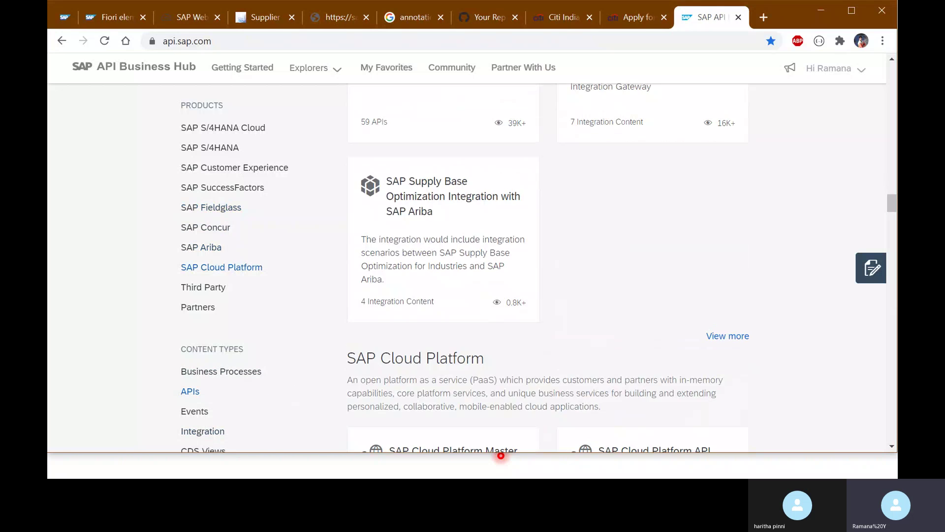
scroll(238, 288, up, 15)
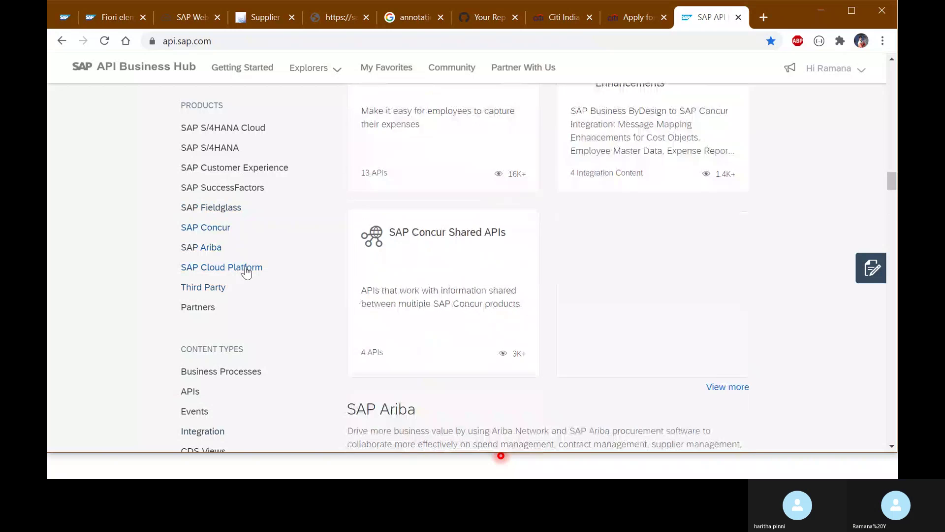
scroll(732, 388, up, 12)
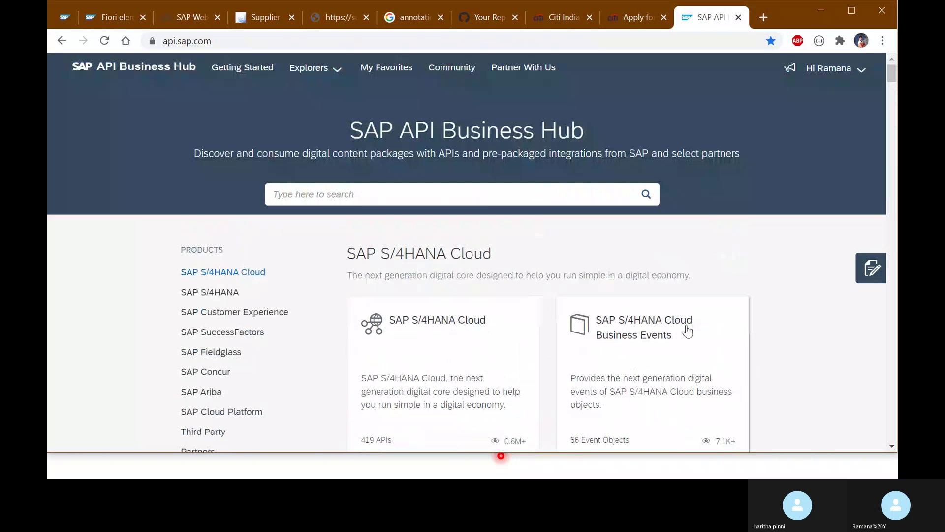
Search the API Business Hub for "Leonardo".
click(354, 187)
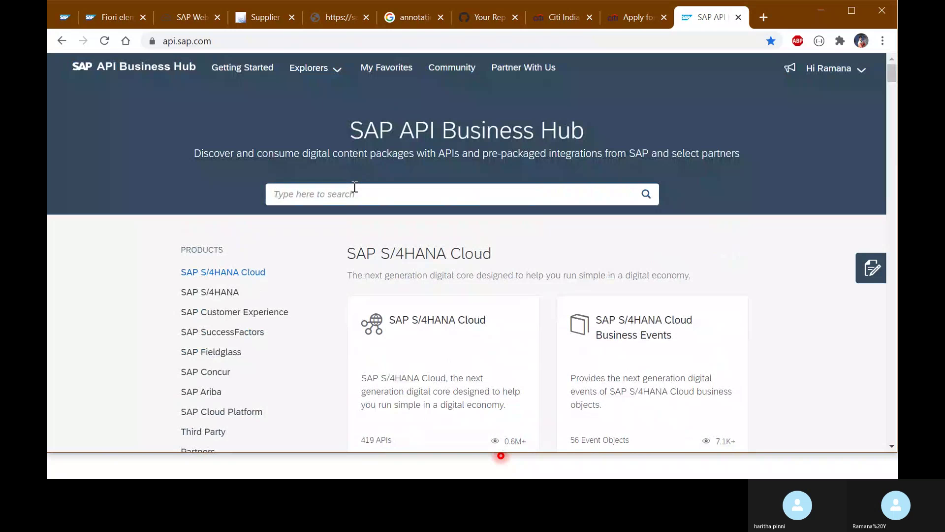
text(Le)
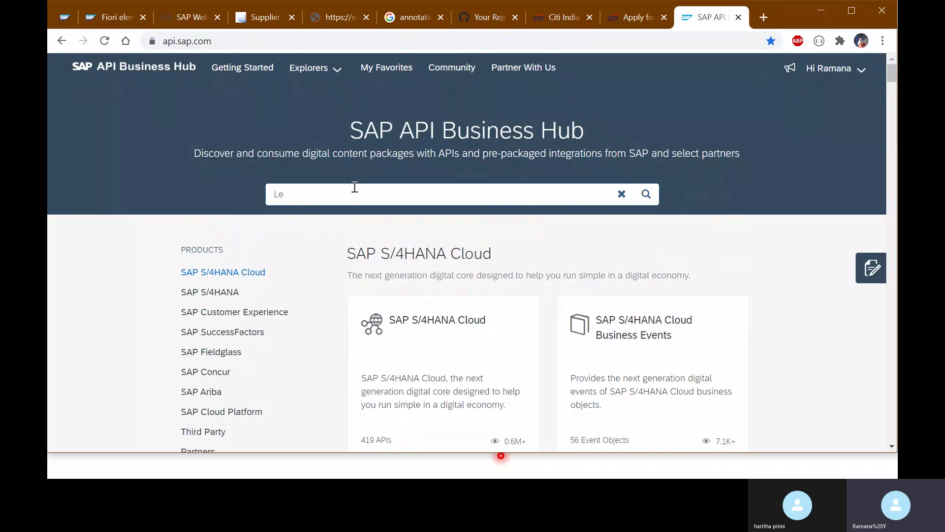
text(onarado)
key(Return)
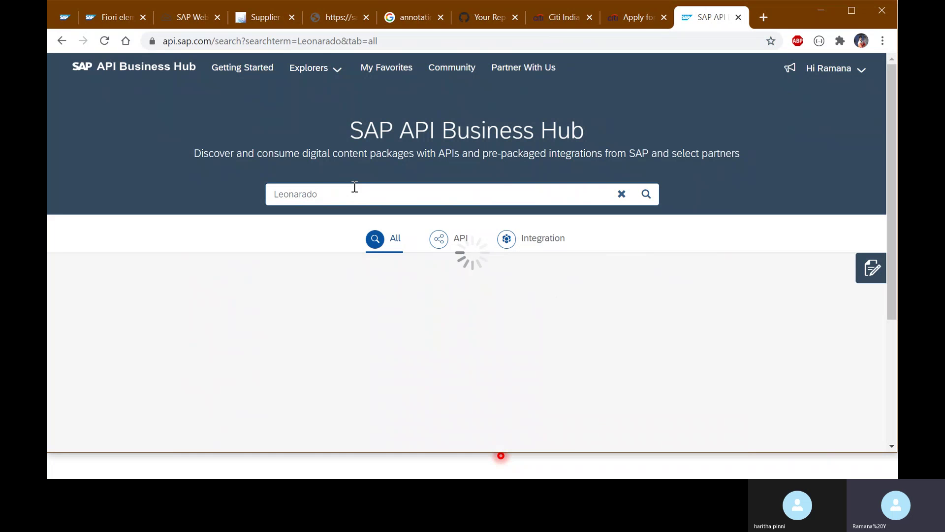
key(BackSpace)
key(BackSpace)
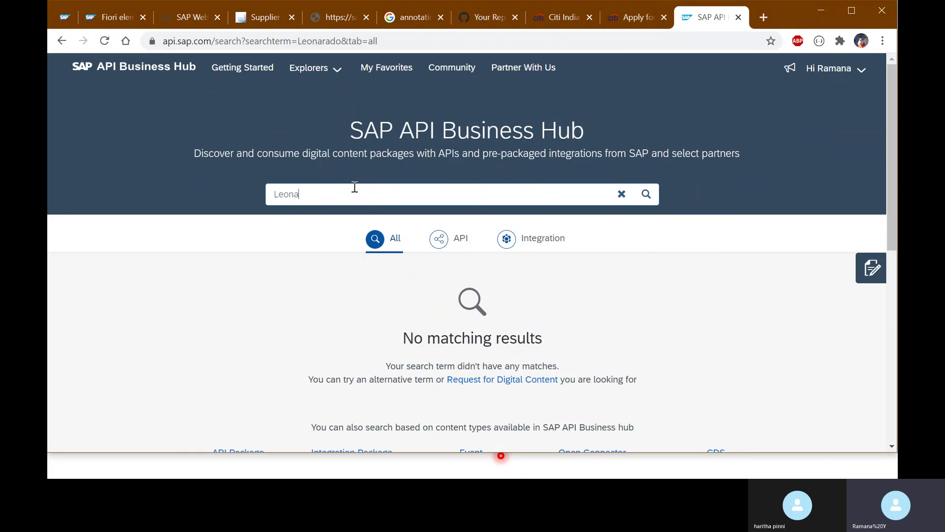
text(do)
key(Return)
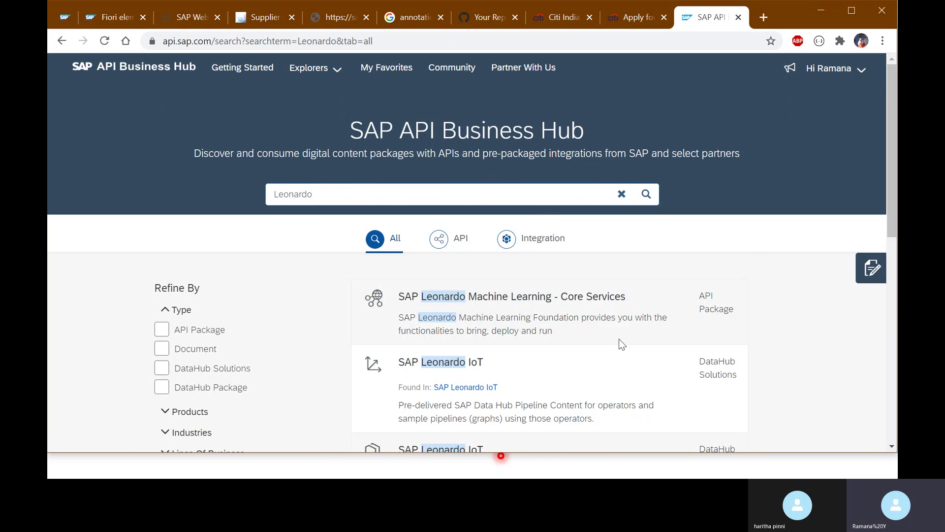
Review the Leonardo search results and open the SAP Leonardo Machine Learning - Core Services package.
scroll(647, 320, down, 3)
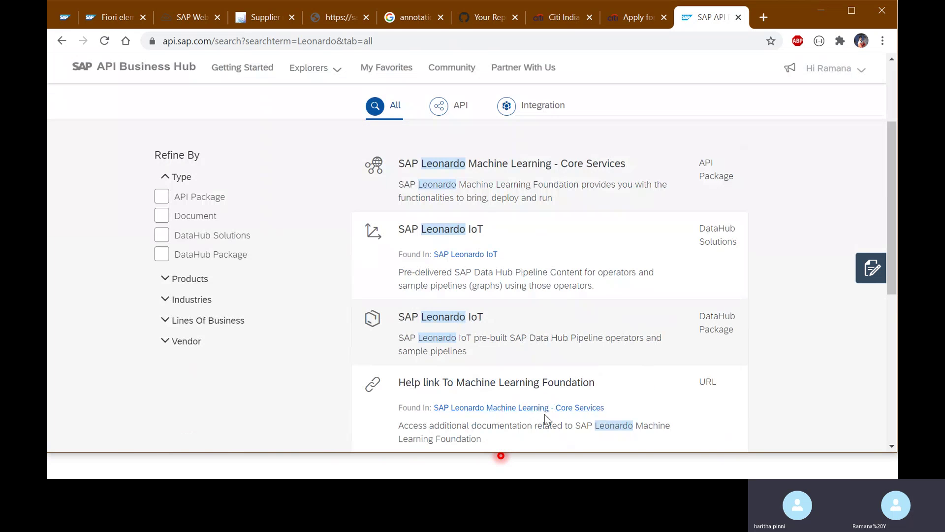
scroll(639, 369, down, 6)
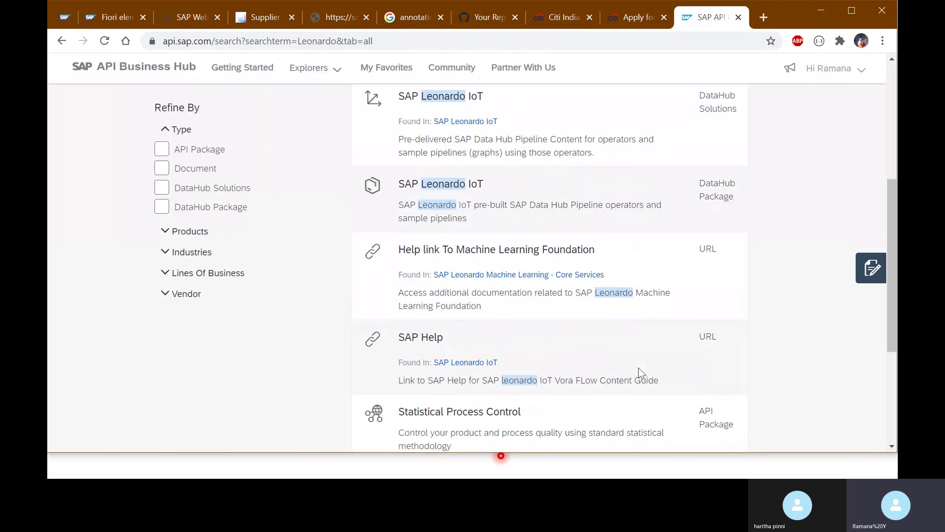
scroll(606, 364, up, 7)
scroll(606, 364, up, 2)
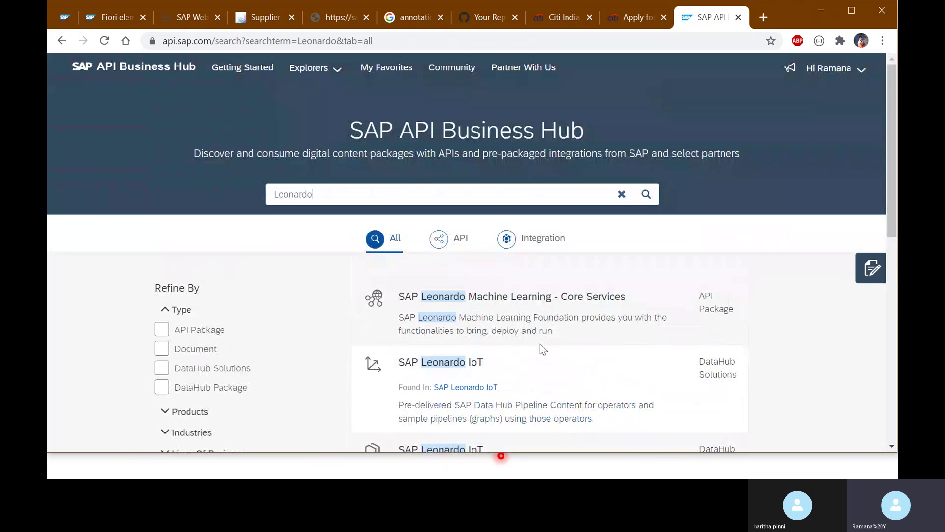
click(509, 306)
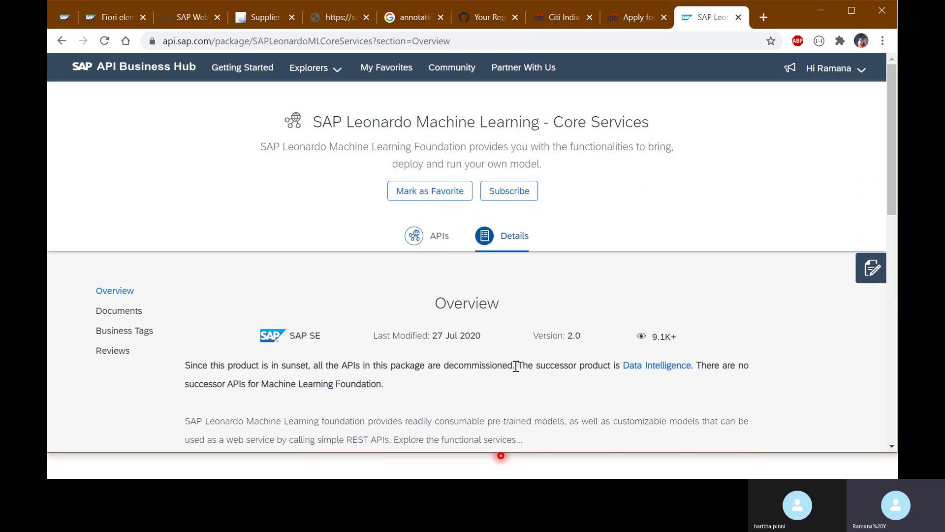
Read the package overview, highlighting the decommissioning notice, the package title and the last modified date.
drag(515, 365, 210, 365)
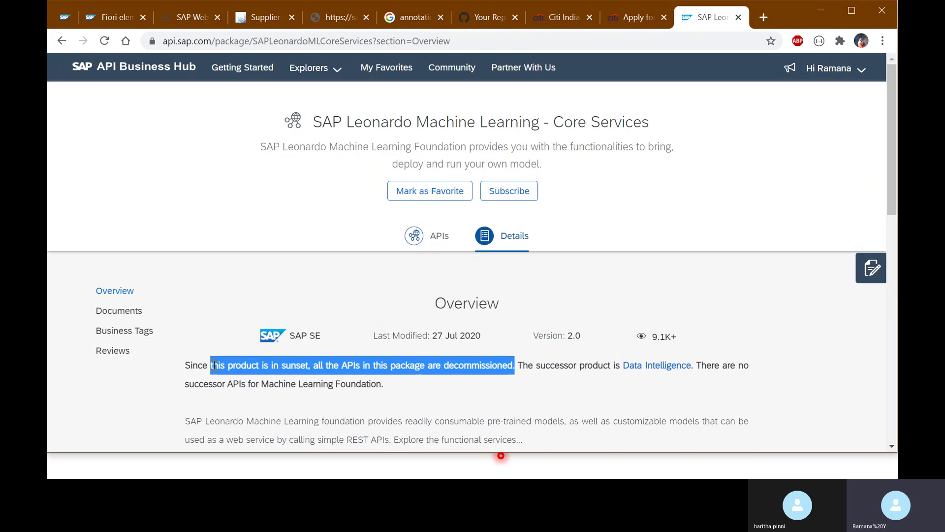
click(441, 376)
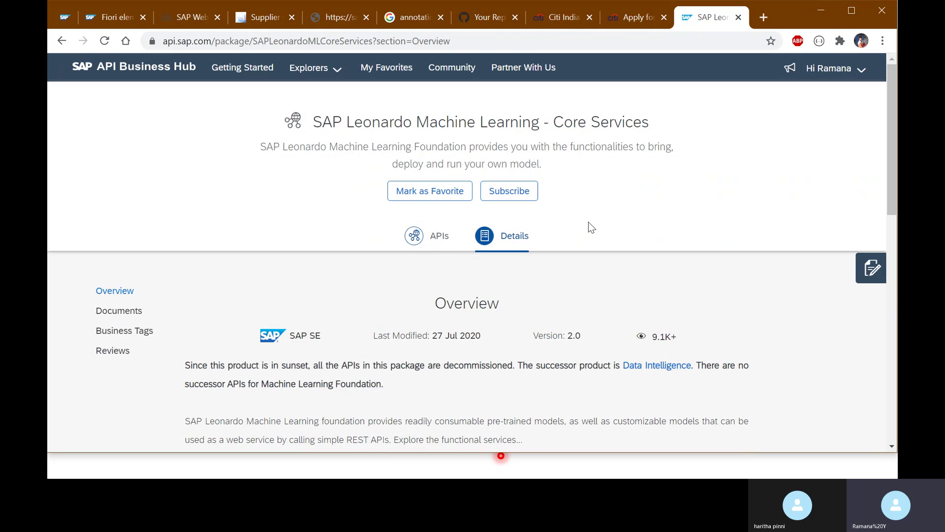
drag(649, 123, 316, 129)
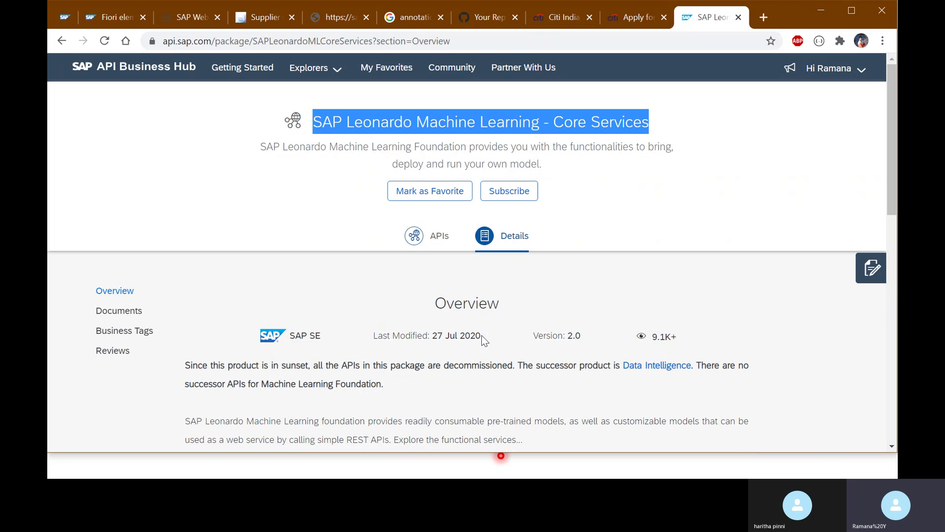
drag(482, 336, 422, 336)
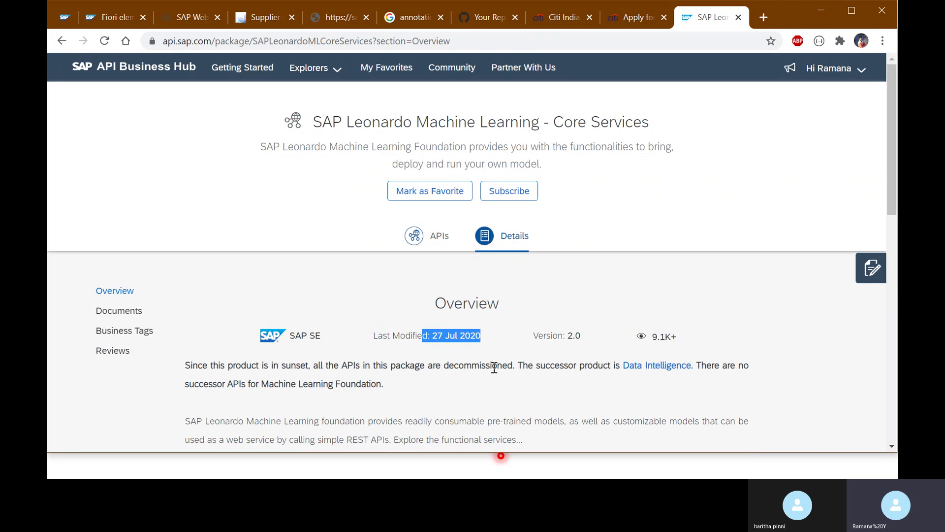
drag(512, 365, 241, 364)
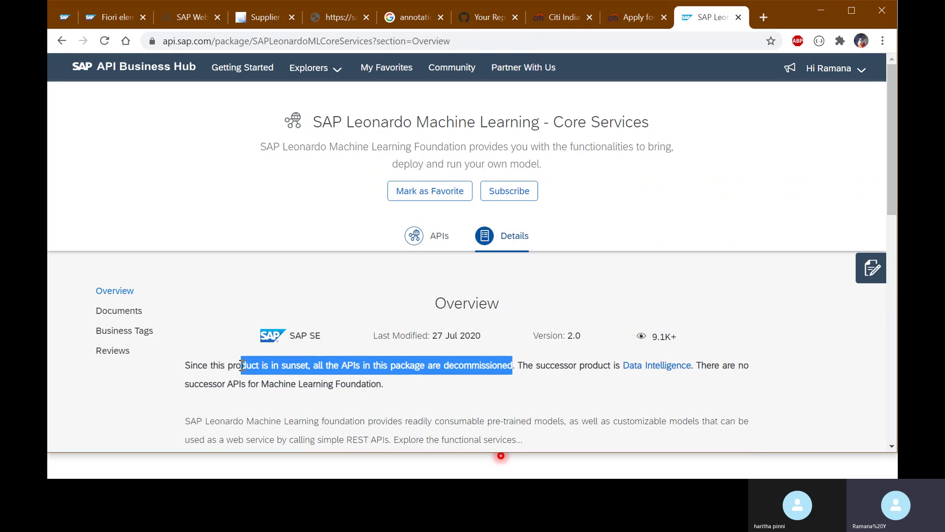
click(352, 389)
scroll(450, 376, down, 3)
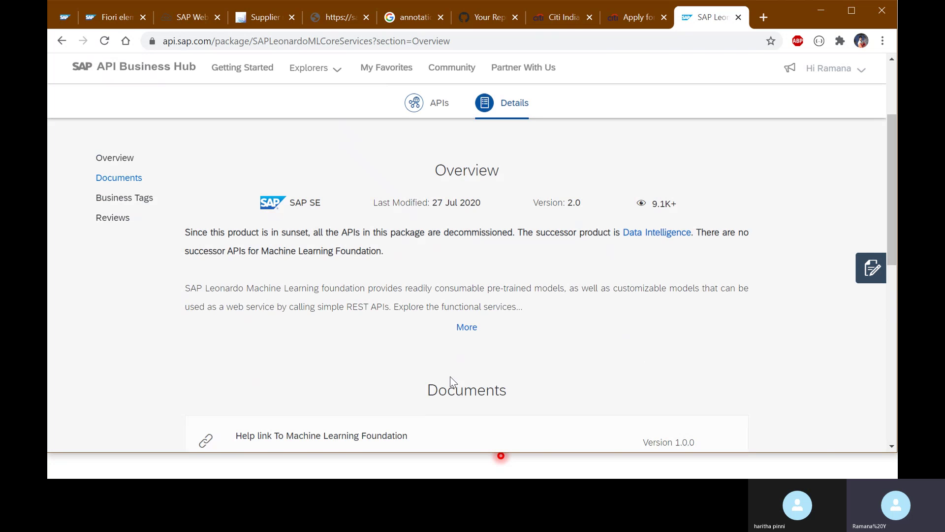
Open the Data Intelligence successor product link from the overview in a new browser tab and switch to it.
drag(701, 232, 621, 232)
click(658, 265)
ctrl+click(650, 232)
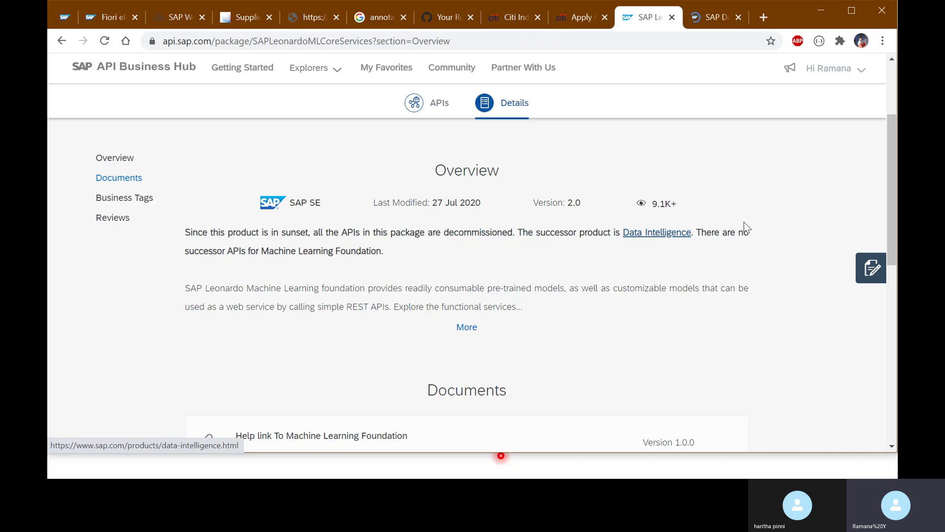
click(709, 17)
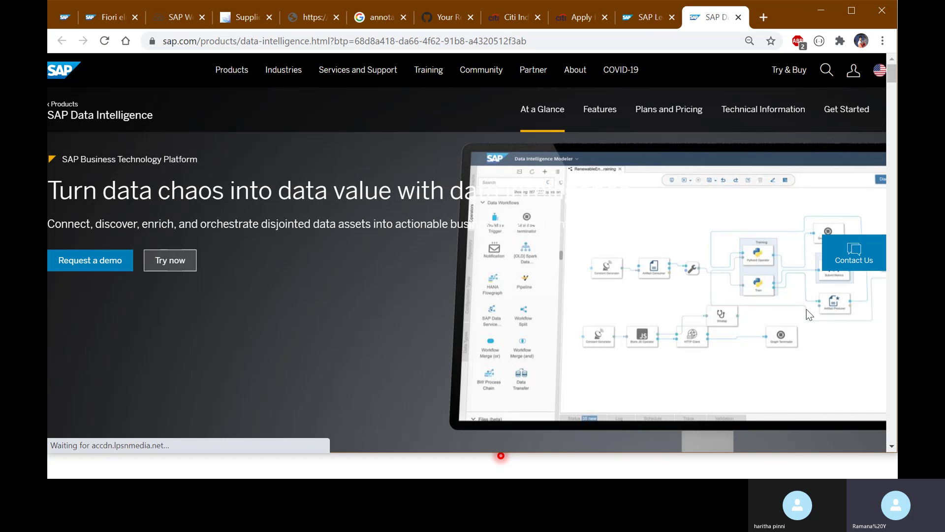
Look through the SAP Data Intelligence product page, including its data processing and information management sections.
scroll(748, 284, down, 4)
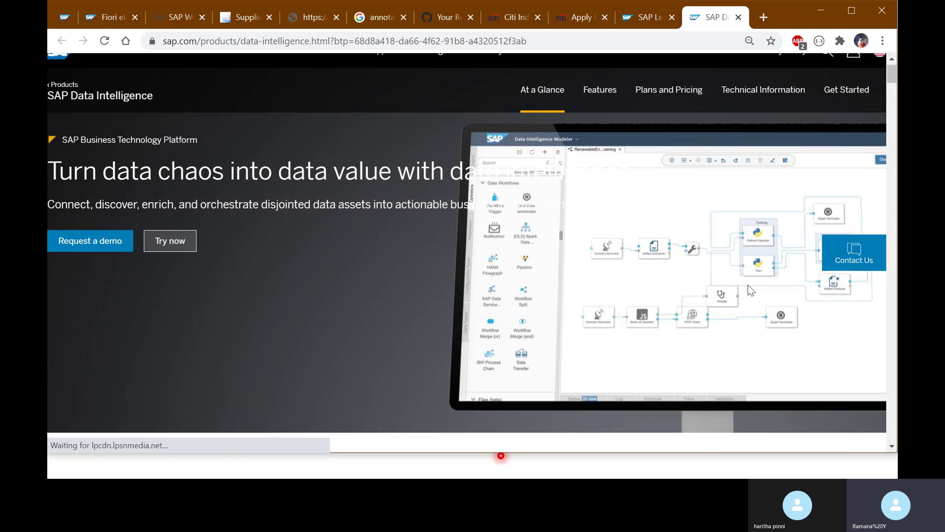
scroll(748, 285, up, 3)
scroll(748, 285, down, 5)
scroll(747, 284, down, 15)
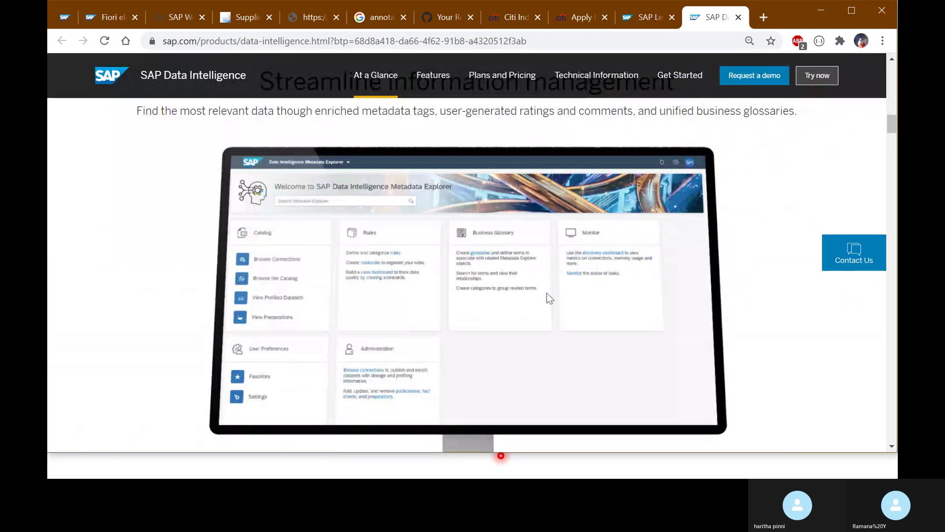
scroll(561, 291, down, 8)
scroll(571, 285, up, 15)
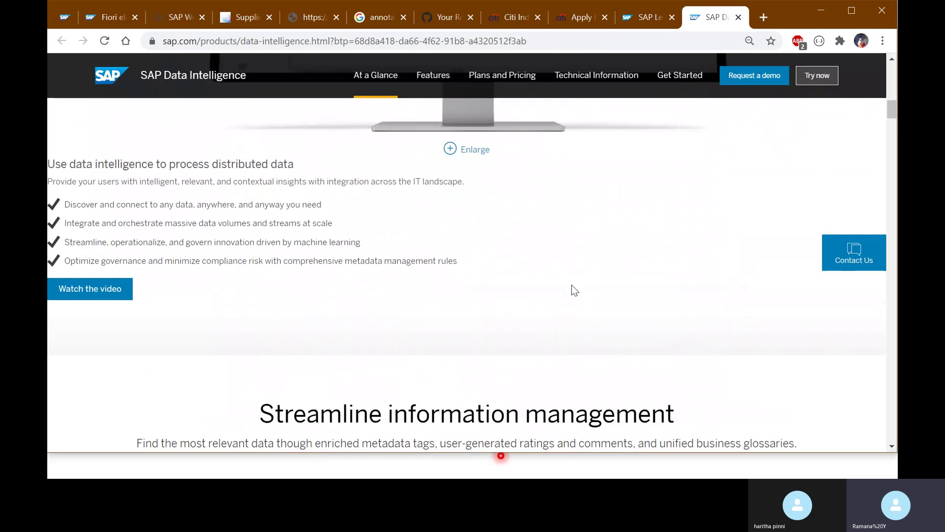
scroll(571, 284, up, 10)
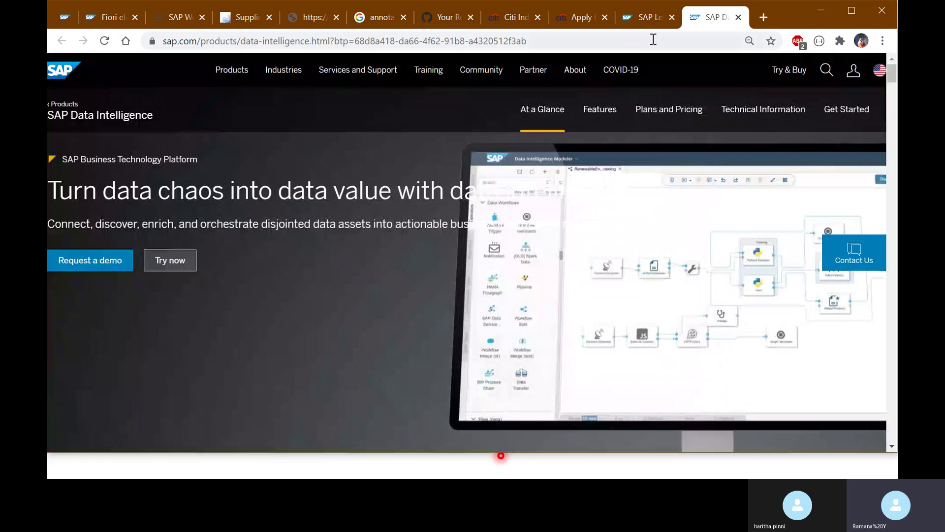
Return to the SAP Leonardo Machine Learning - Core Services package and view its list of APIs and its description.
click(649, 17)
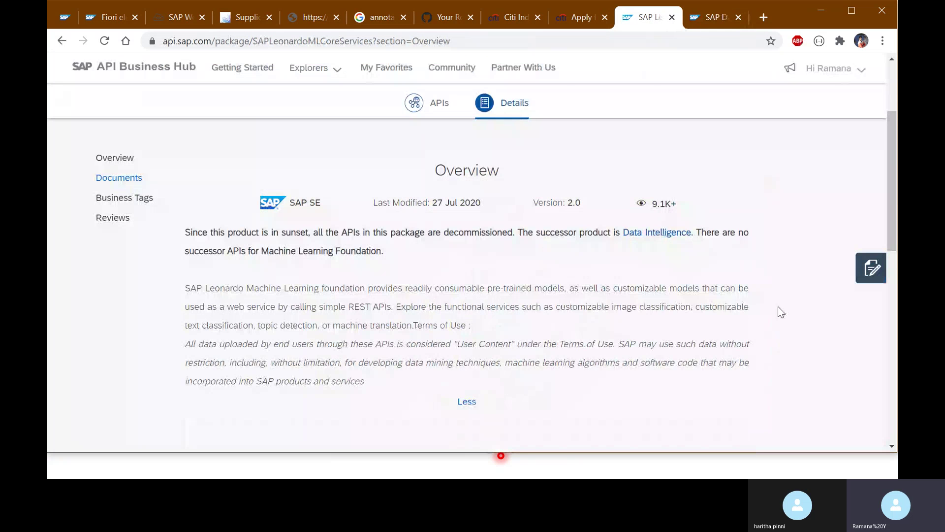
scroll(513, 215, up, 1)
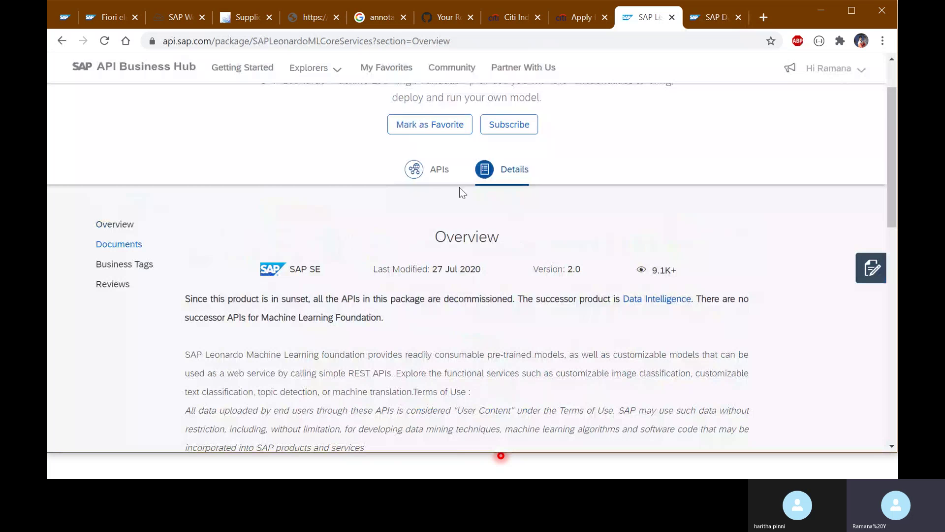
click(439, 180)
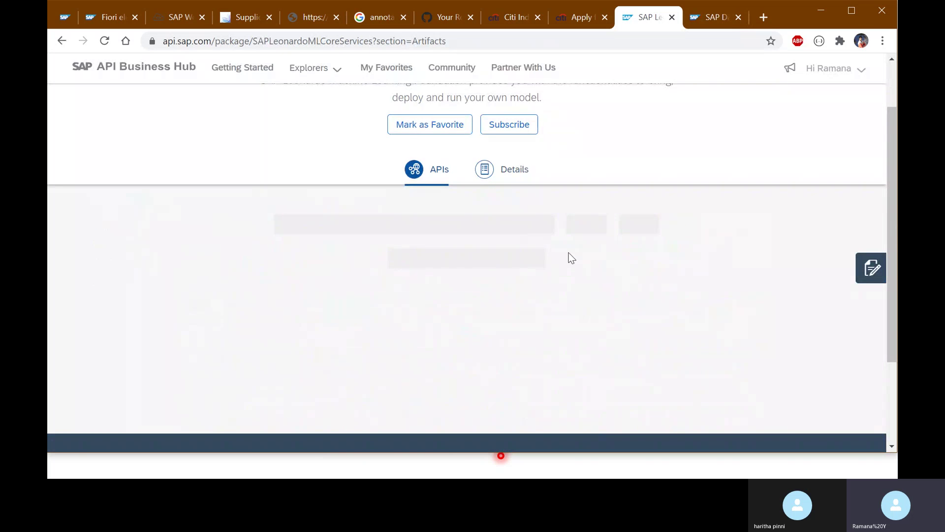
scroll(571, 257, up, 1)
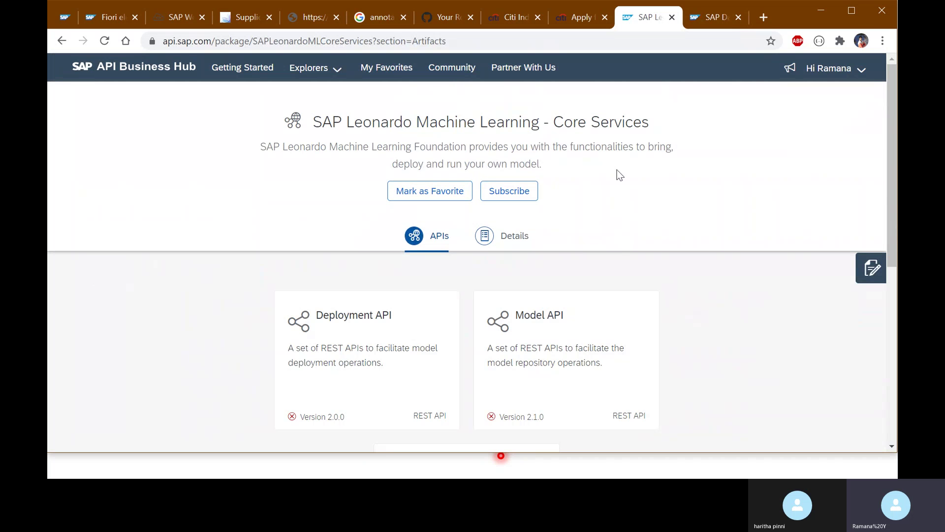
drag(671, 144, 607, 142)
drag(544, 165, 314, 123)
click(590, 185)
Show the package details again and expand the overview to its full description, including the terms of use.
click(482, 245)
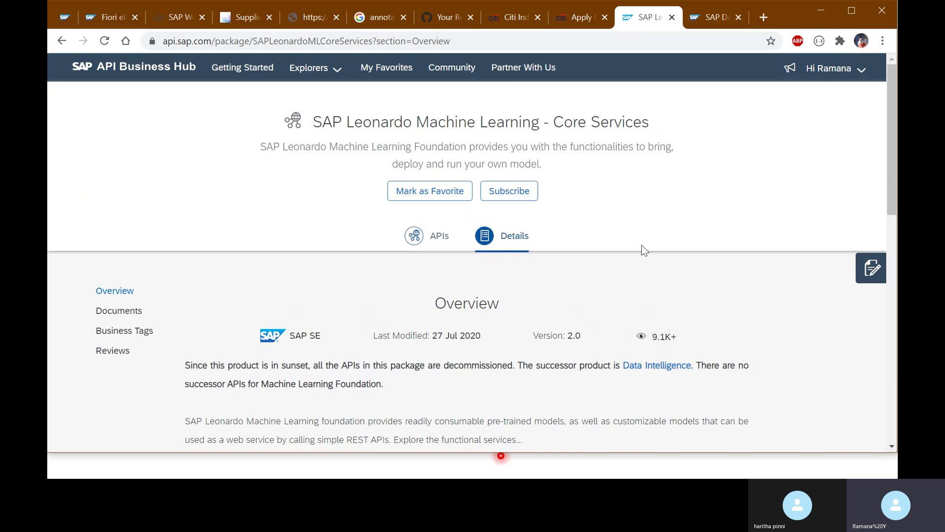
scroll(721, 219, down, 4)
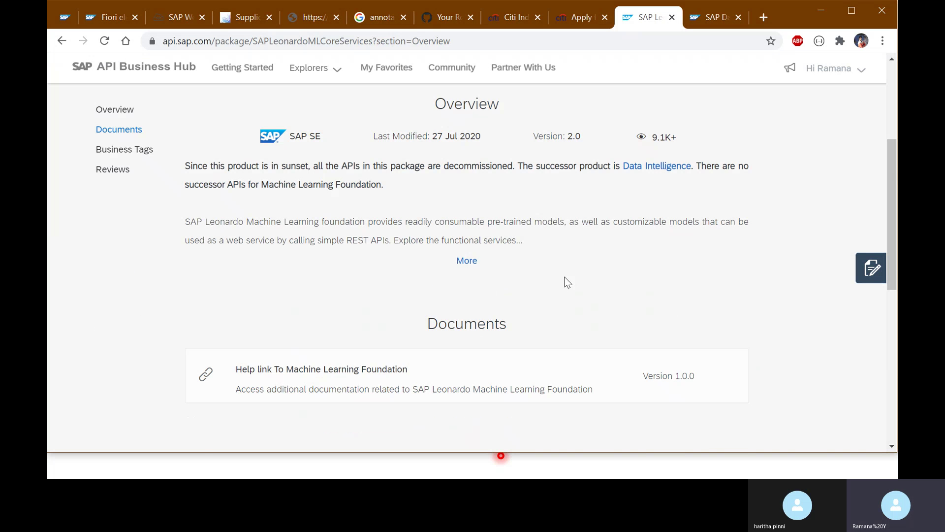
click(467, 261)
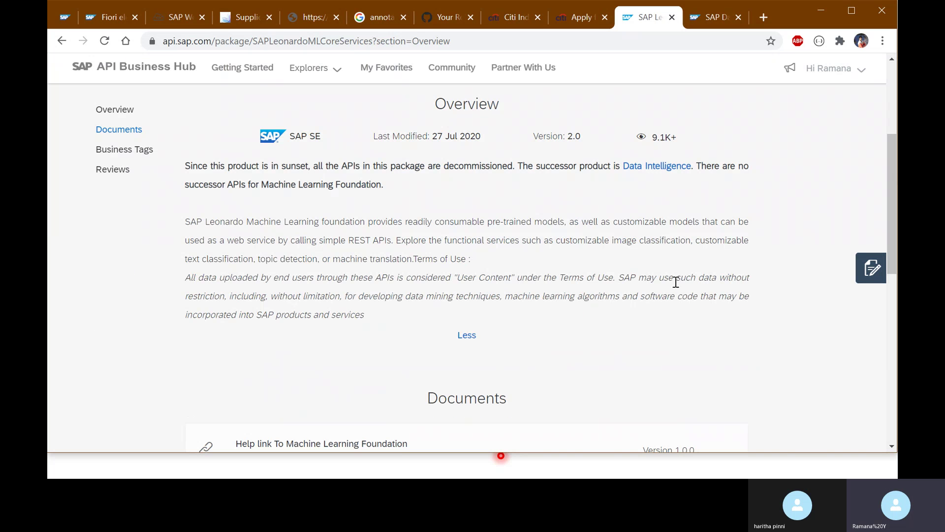
scroll(676, 281, up, 4)
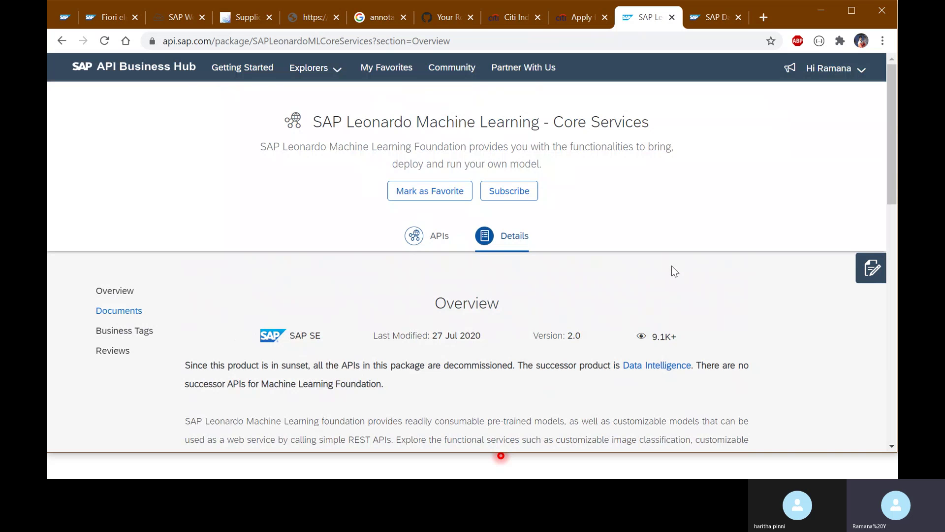
Open the SAP Fiori launchpad trial site in a new browser tab from the RADAR bookmarks in the Unilever folder.
click(764, 17)
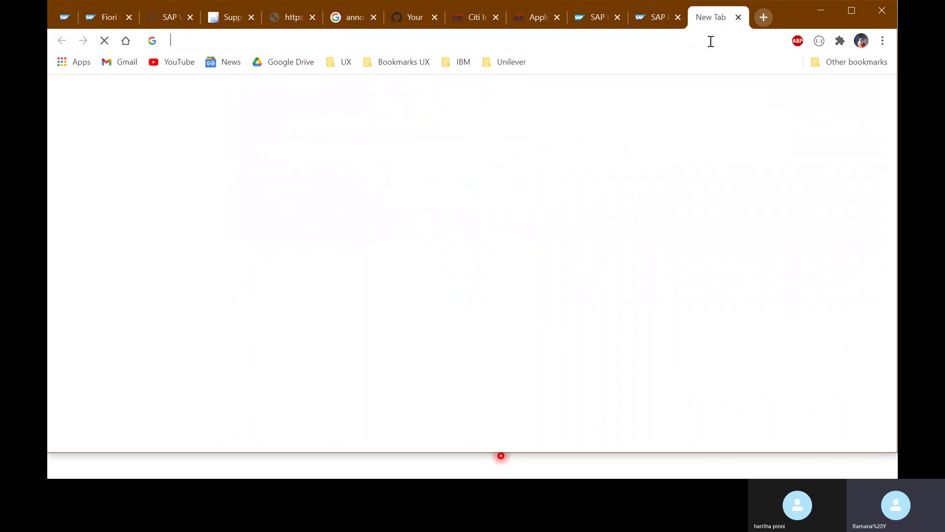
text(ta)
key(Escape)
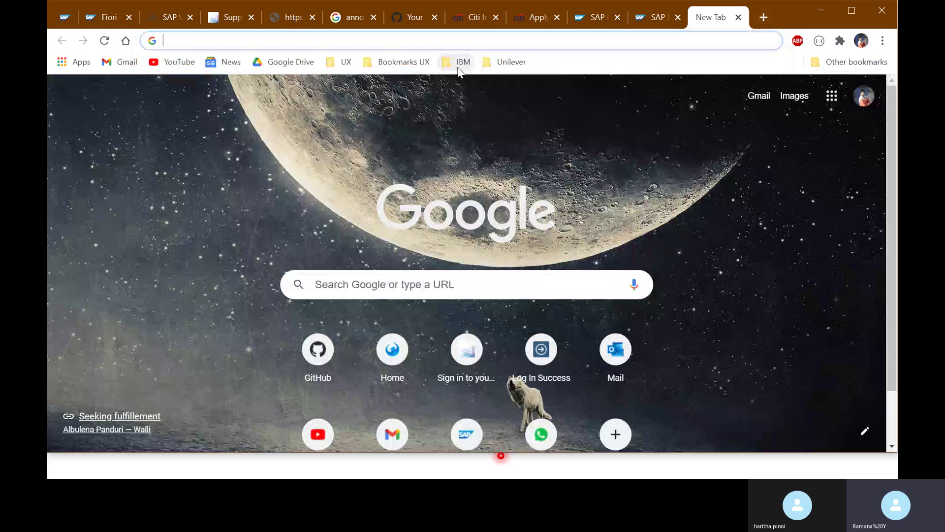
click(507, 63)
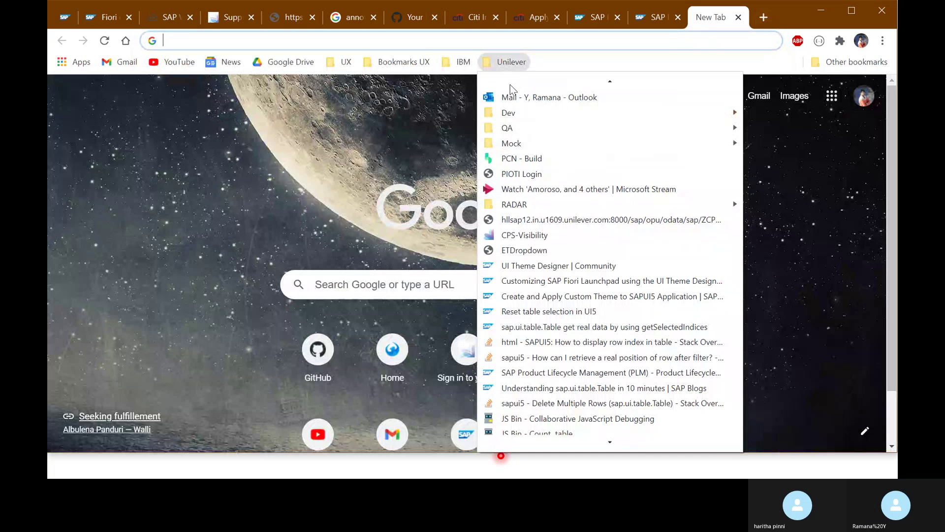
click(510, 63)
click(398, 62)
mouse_move(514, 67)
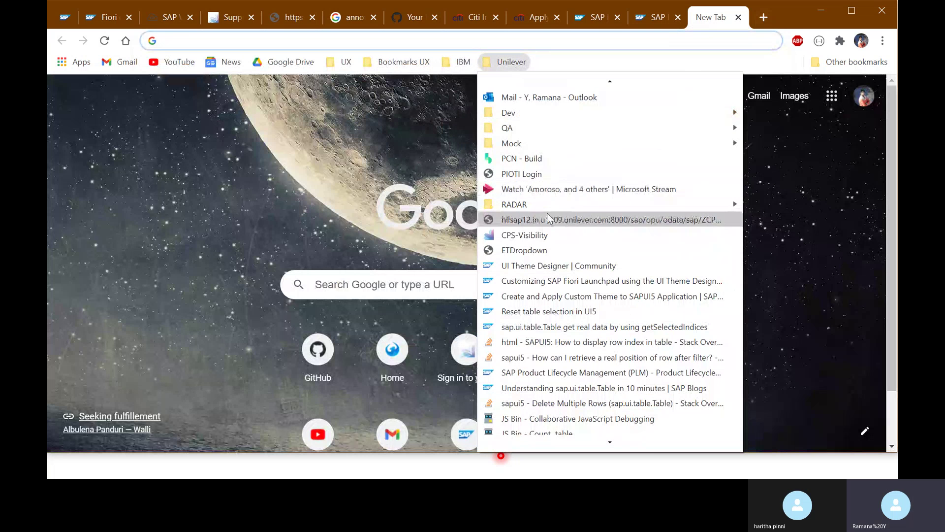
mouse_move(544, 202)
click(446, 202)
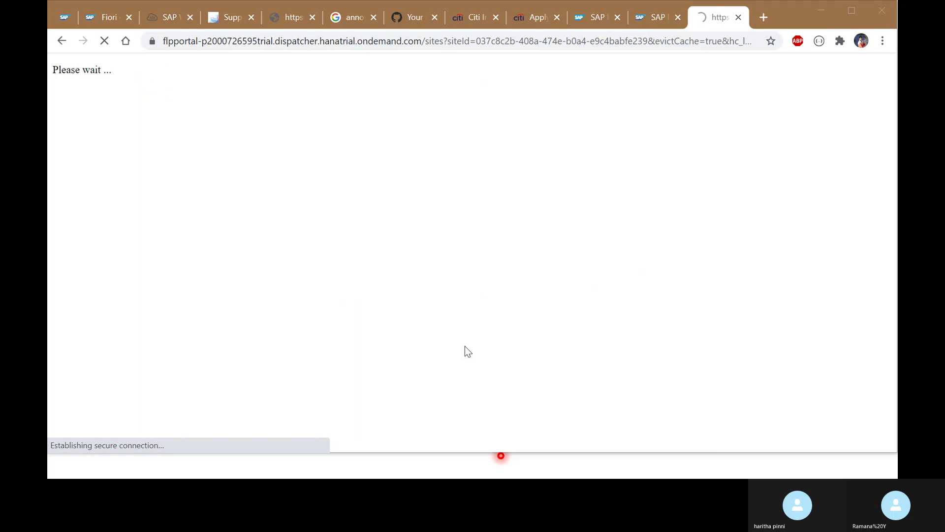
key(alt+Tab)
key(alt+Tab)
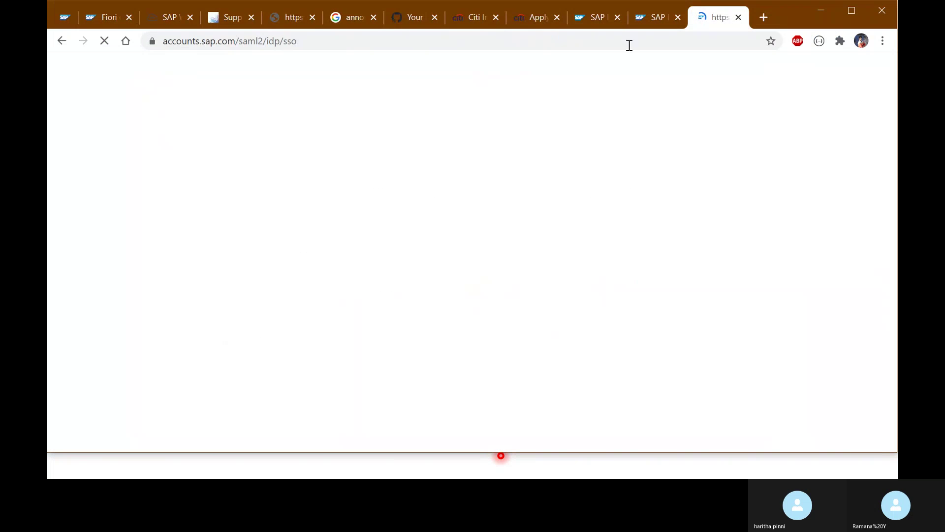
Close the two Citi browser tabs and return to the SAP Leonardo Machine Learning - Core Services package.
click(661, 21)
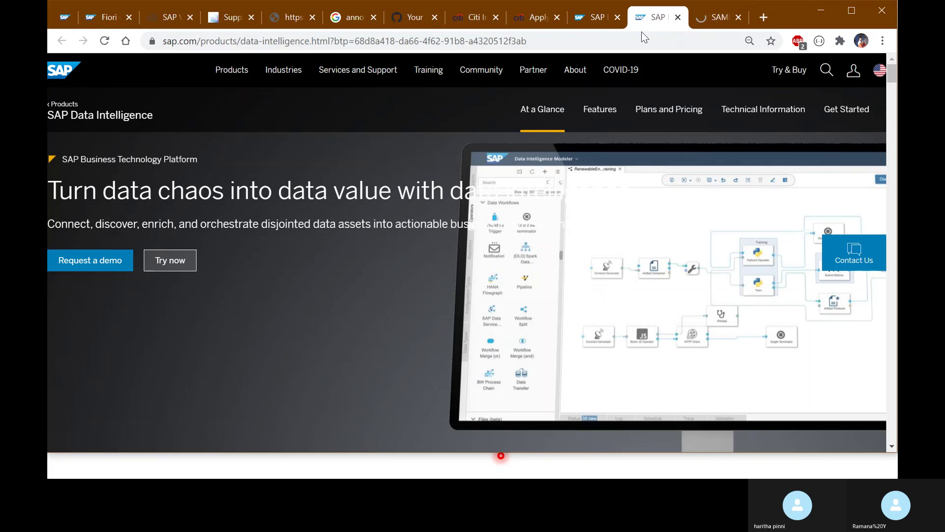
click(238, 22)
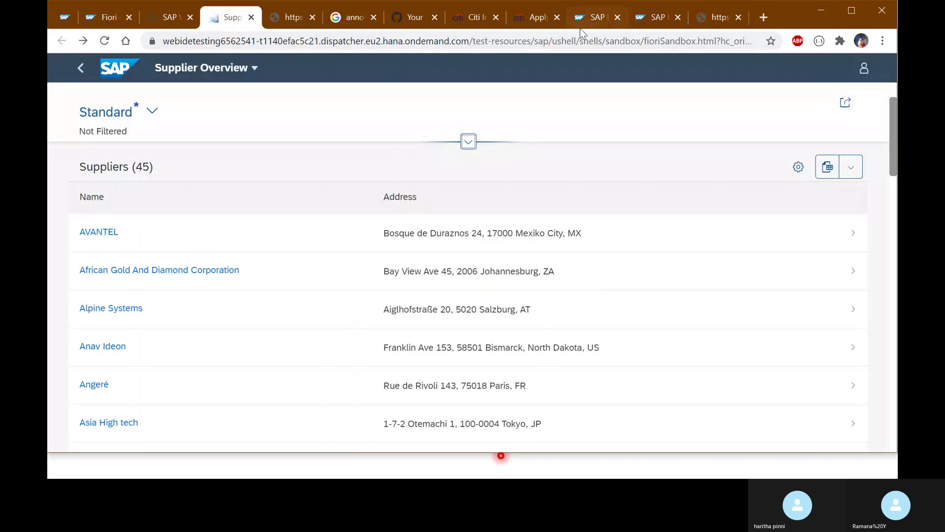
click(496, 18)
click(496, 18)
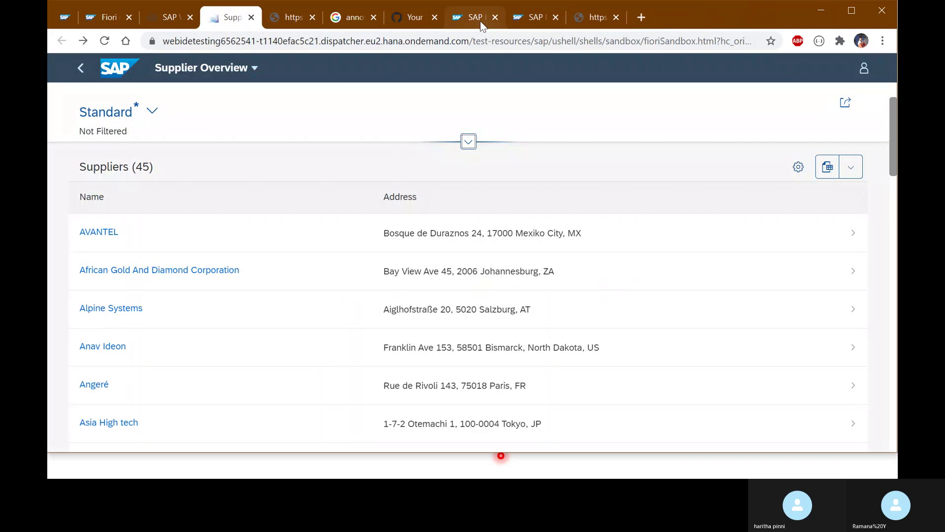
click(475, 18)
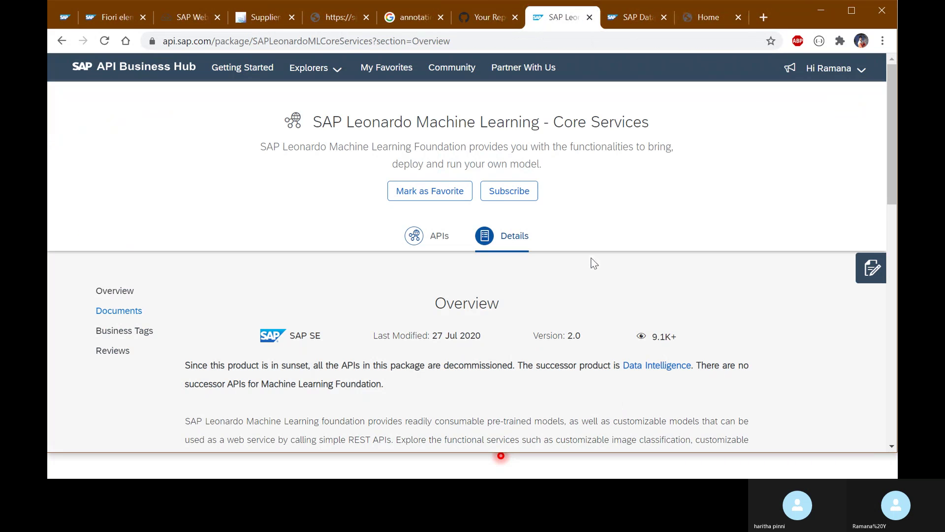
List the content tagged SAP Leonardo Machine Learning Foundation and reopen the Core Services package from the help link entry.
scroll(593, 256, down, 8)
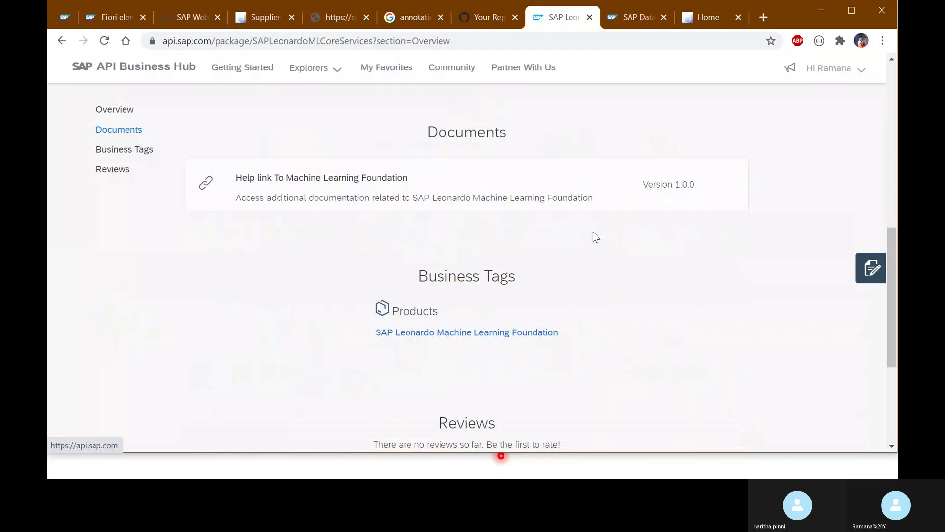
click(443, 337)
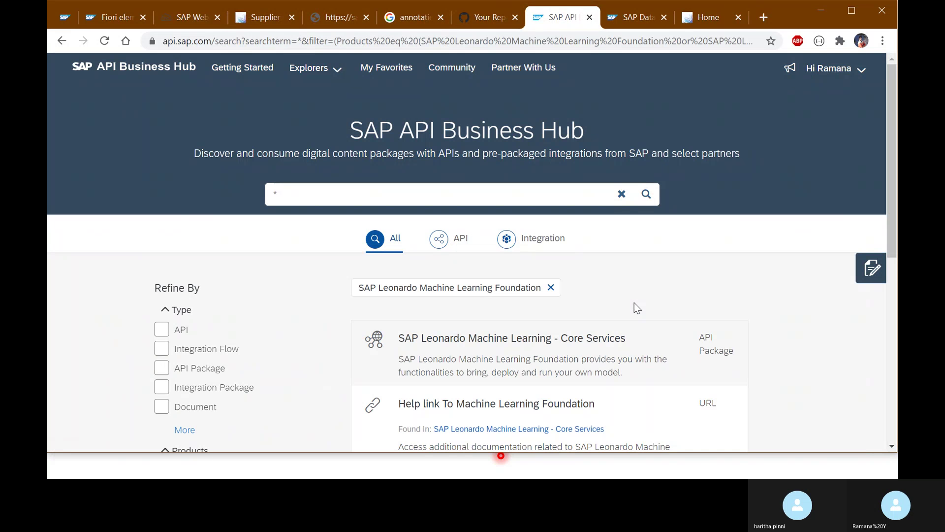
scroll(634, 302, down, 3)
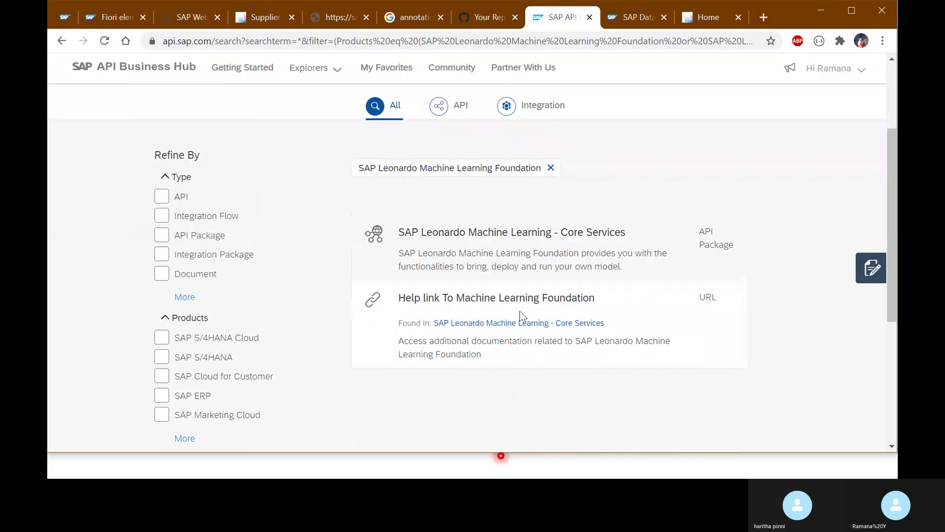
click(486, 325)
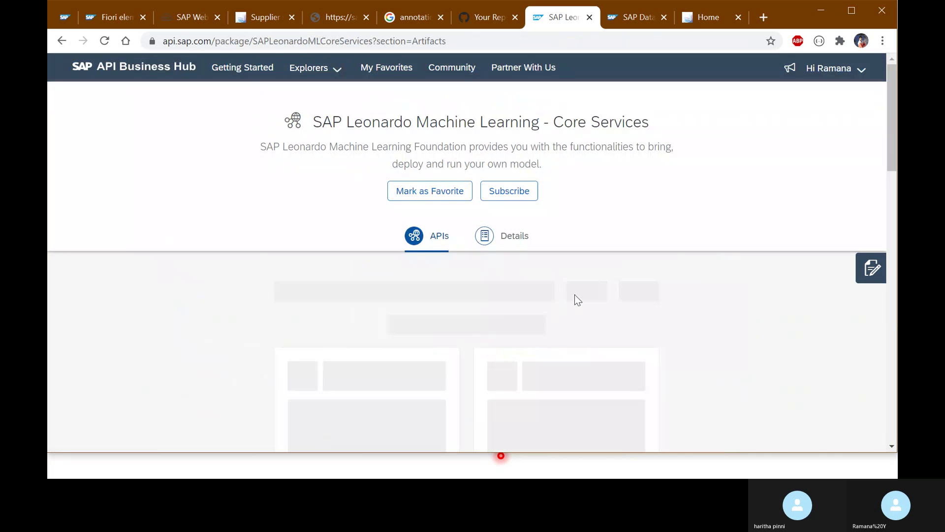
Open the Deployment API and look through its GET /modelServers reference, overview and production URL details.
click(350, 355)
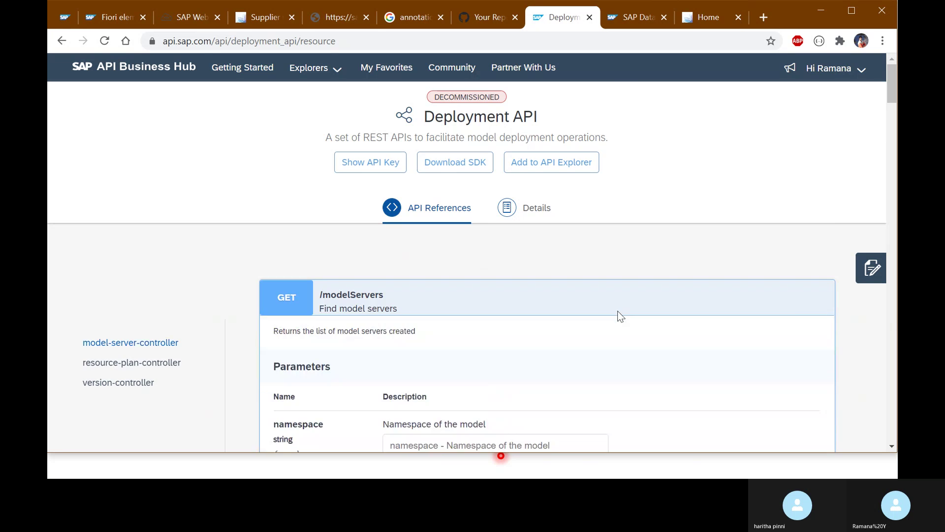
scroll(620, 310, down, 4)
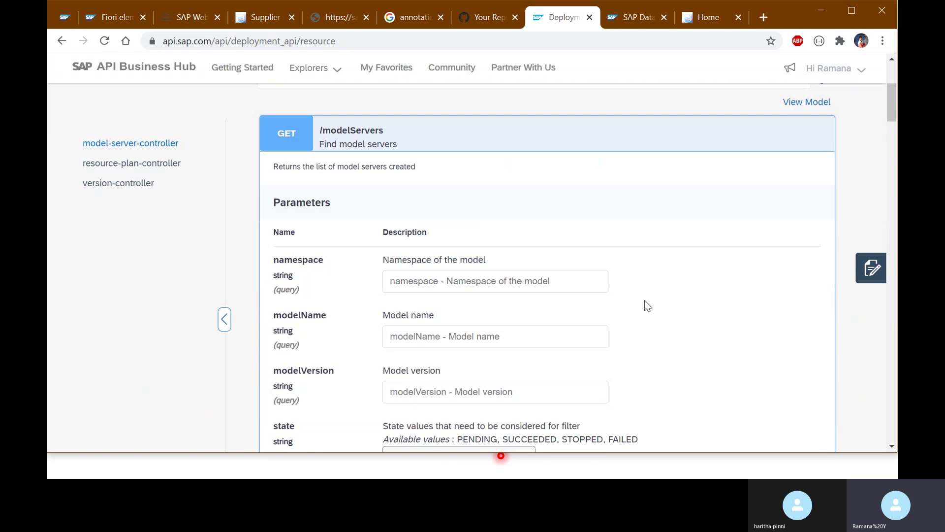
scroll(648, 305, up, 4)
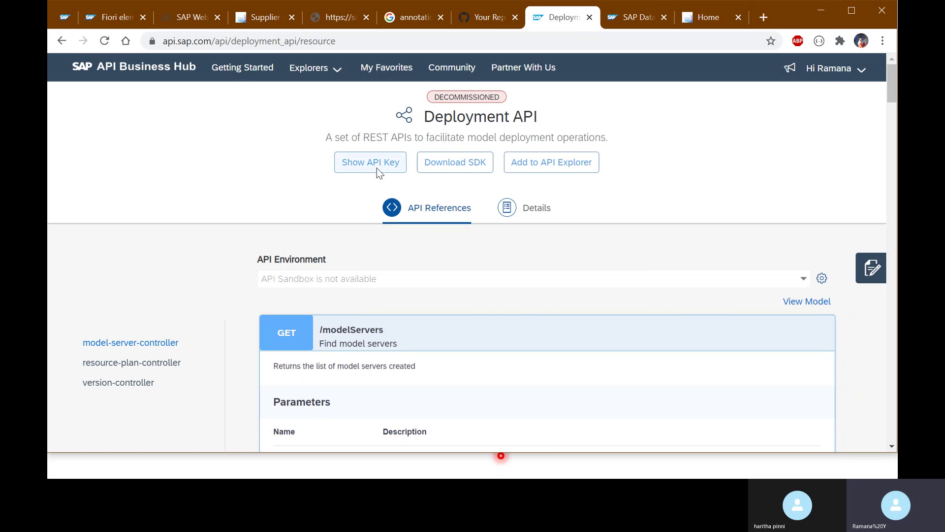
click(538, 211)
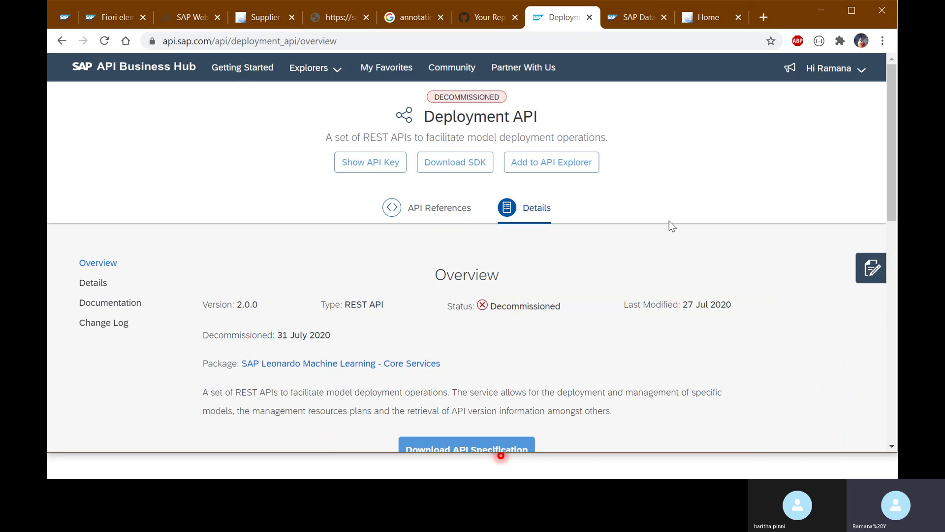
scroll(672, 283, down, 5)
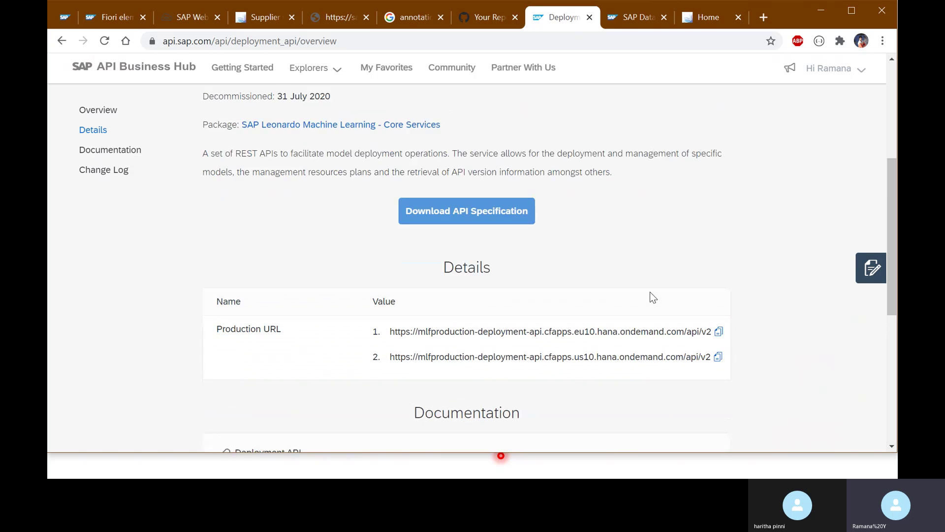
scroll(650, 291, down, 2)
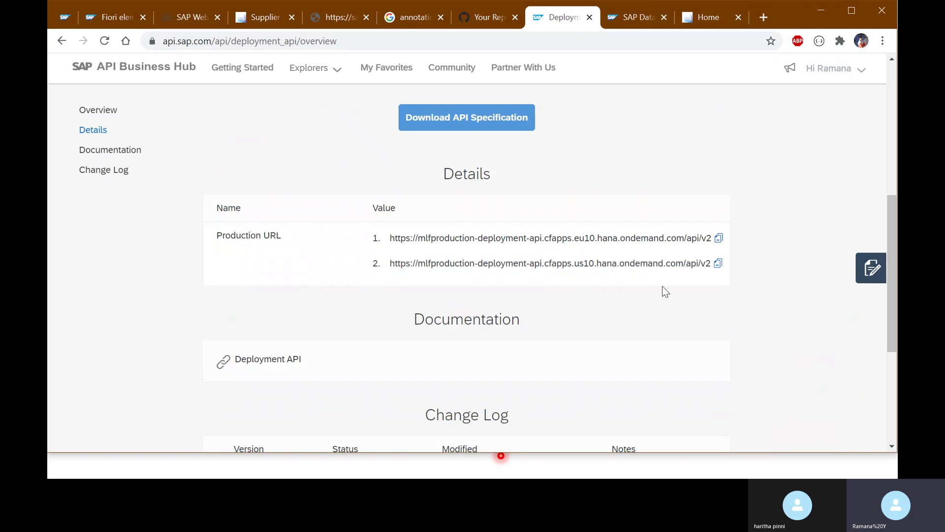
Copy the Deployment API's eu10 production URL and highlight its address in the details table.
click(718, 239)
drag(404, 245, 708, 244)
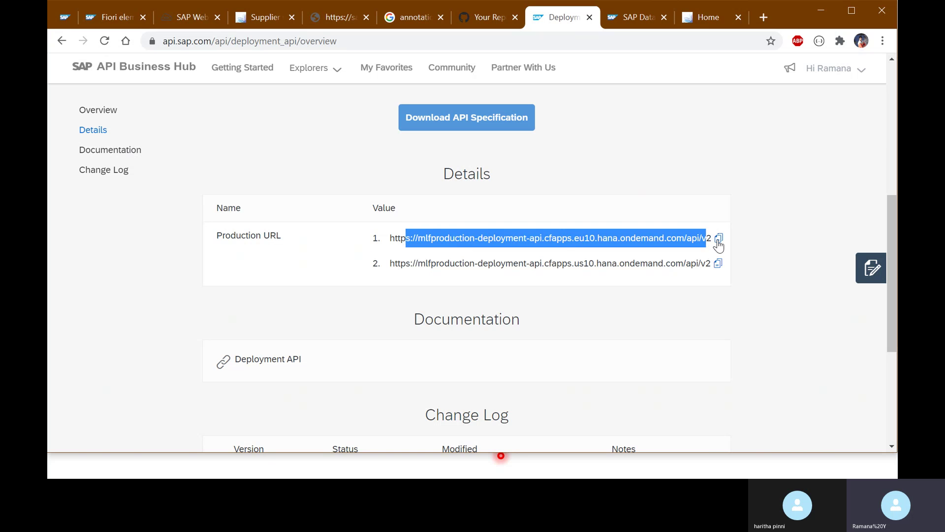
click(717, 239)
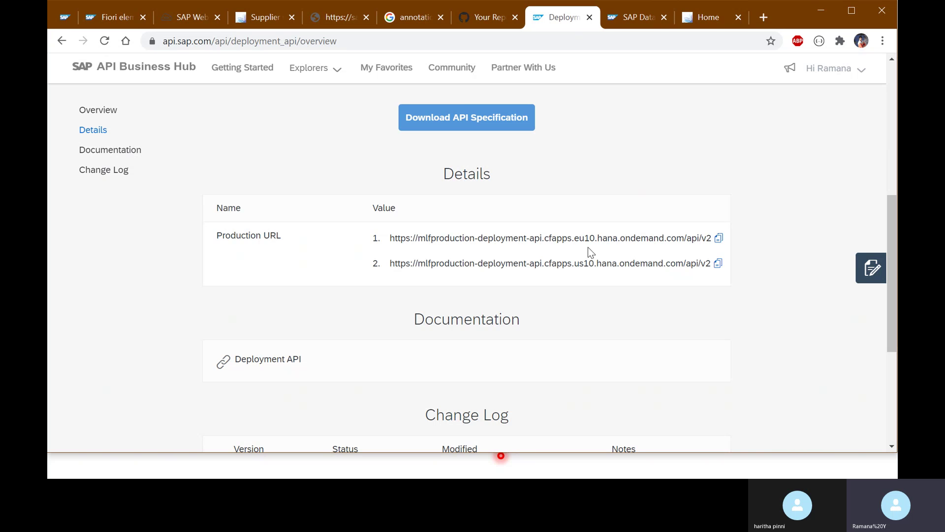
triple_click(275, 240)
click(446, 250)
drag(389, 241, 670, 242)
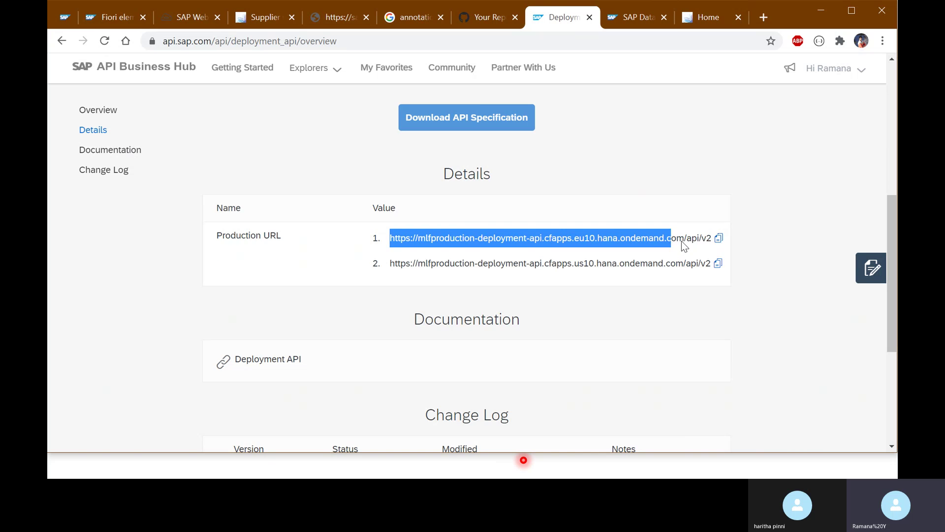
Switch to the Fiori launchpad, open the MachineLearning Leonardo app, and add a blank browser tab before returning to the app.
scroll(681, 241, up, 1)
scroll(681, 240, up, 6)
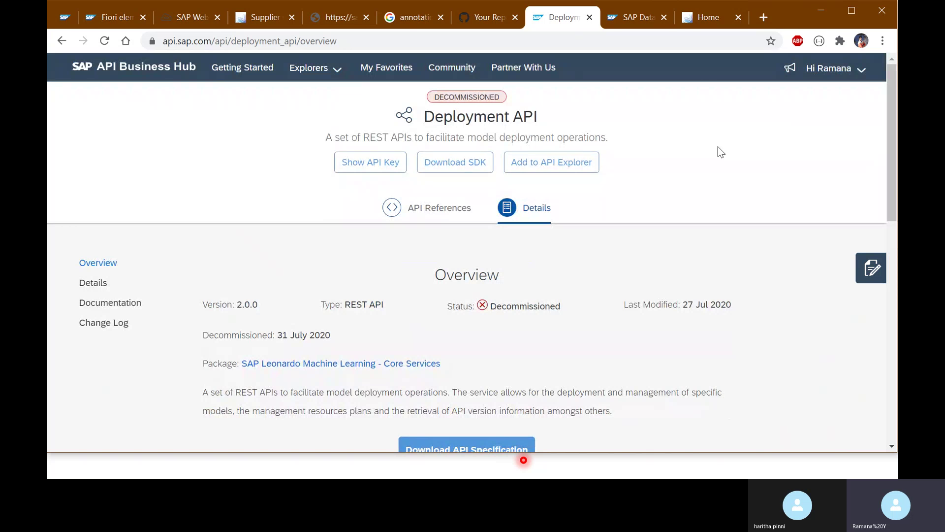
click(694, 19)
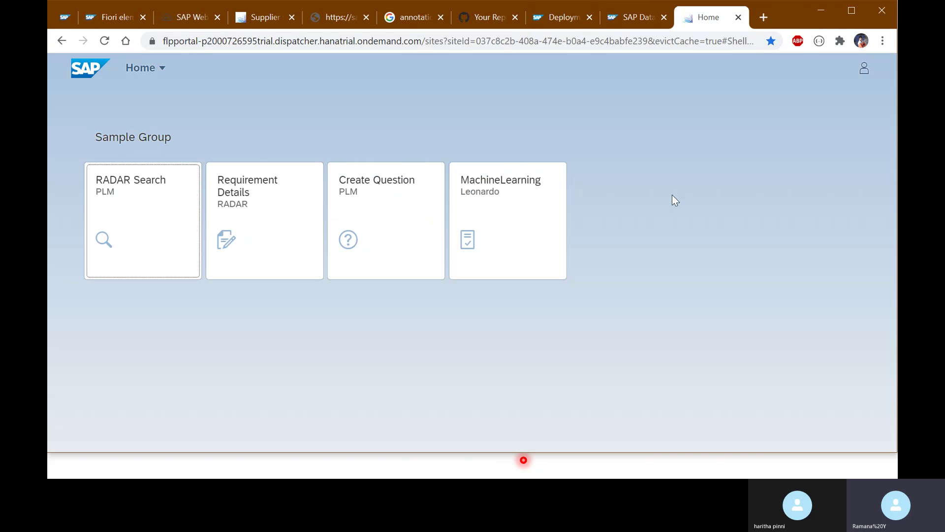
click(504, 205)
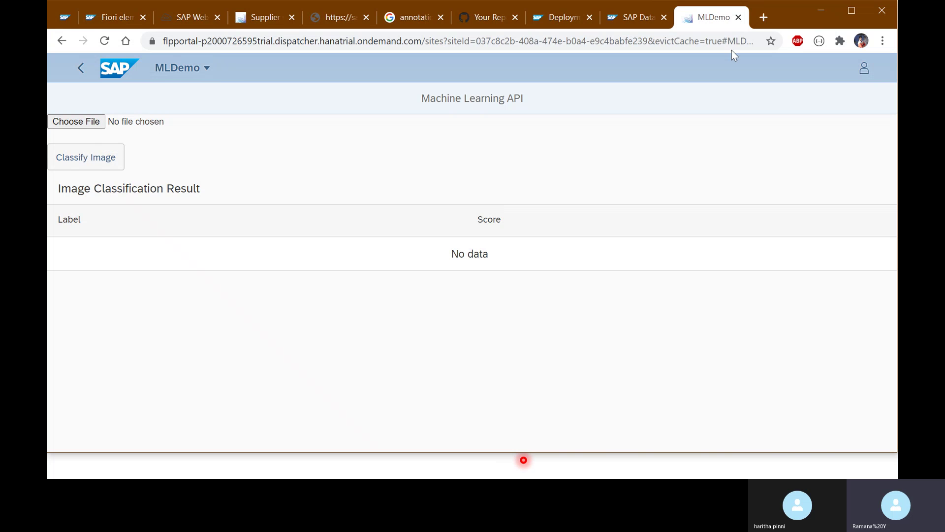
click(763, 18)
click(655, 24)
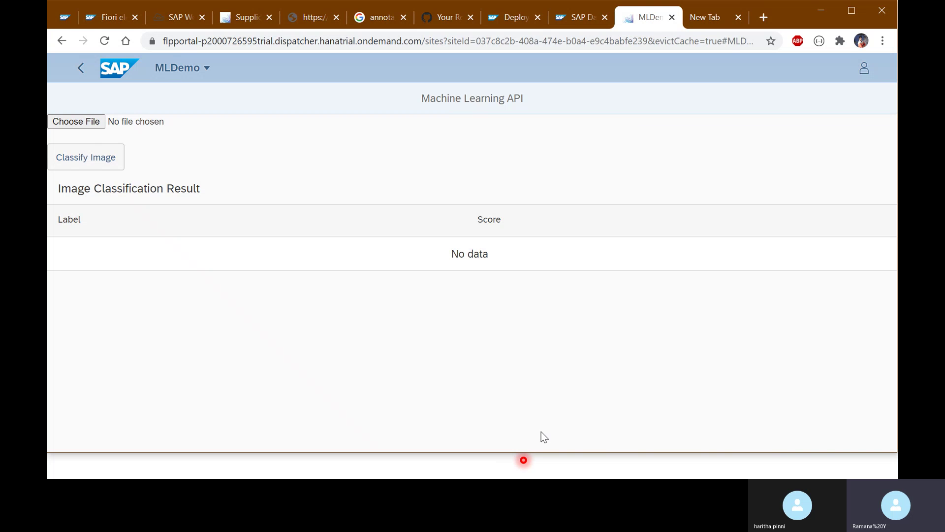
Start choosing a file for image classification and look through the Desktop's Workshop folder for a suitable picture.
click(88, 124)
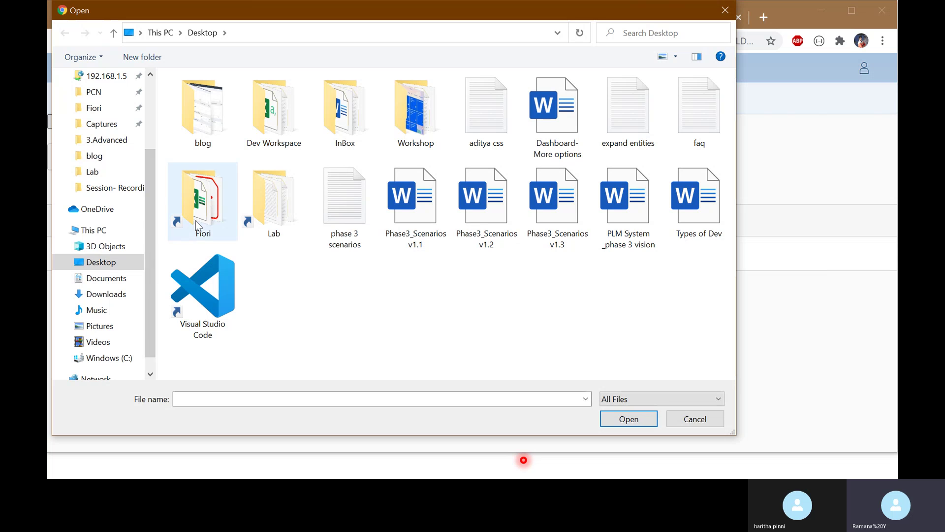
double_click(410, 134)
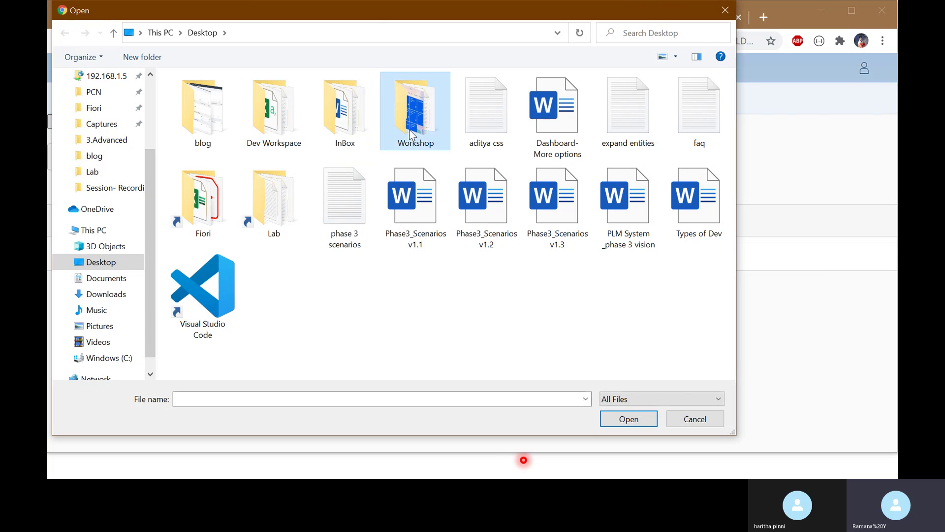
scroll(583, 311, down, 1)
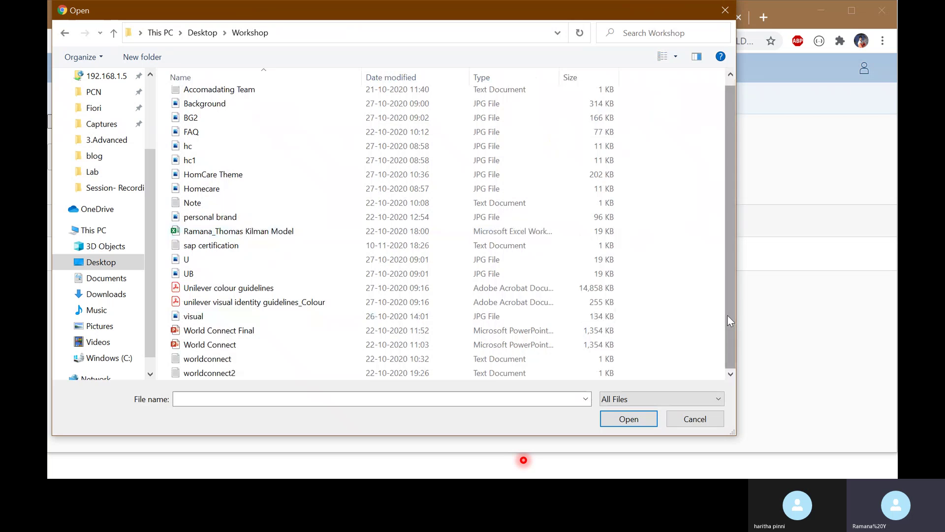
scroll(729, 319, up, 1)
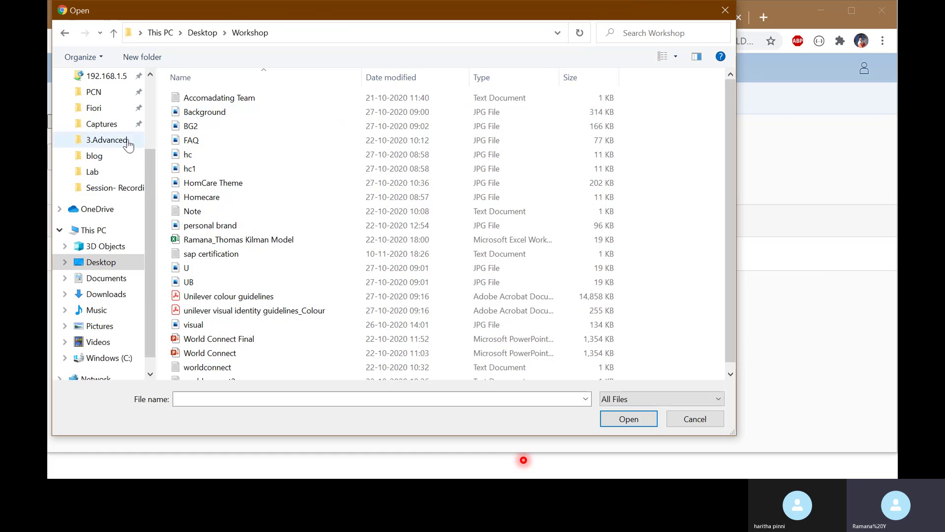
Look through the Fiori and Lab folders for a suitable picture using extra large icons, and cancel the file selection.
click(96, 115)
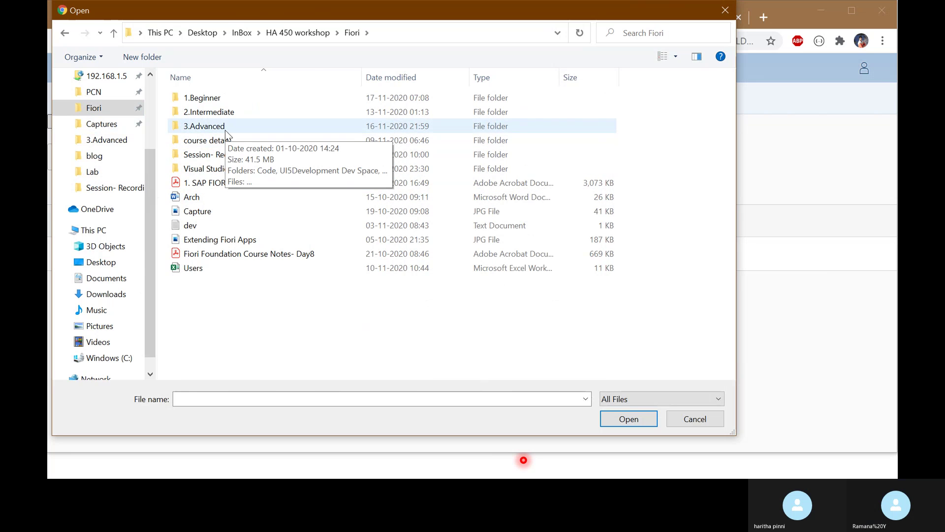
click(115, 172)
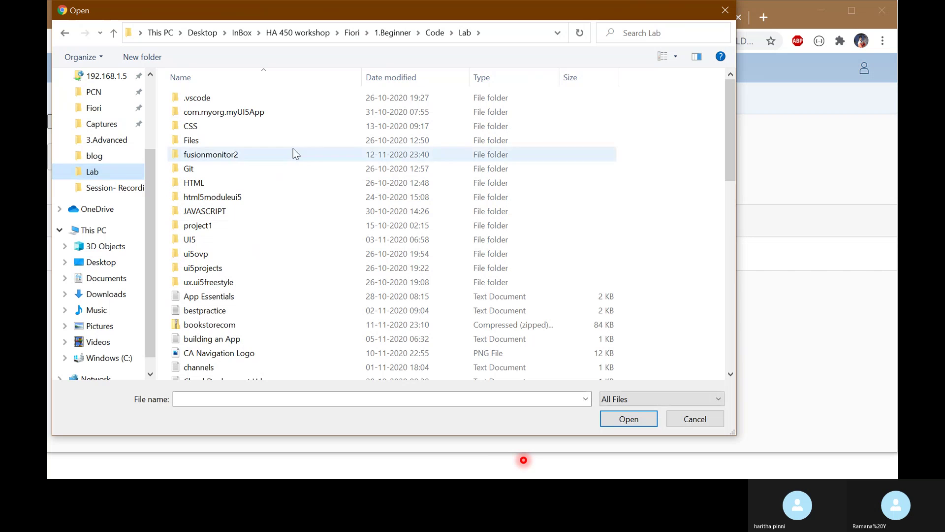
scroll(345, 301, down, 8)
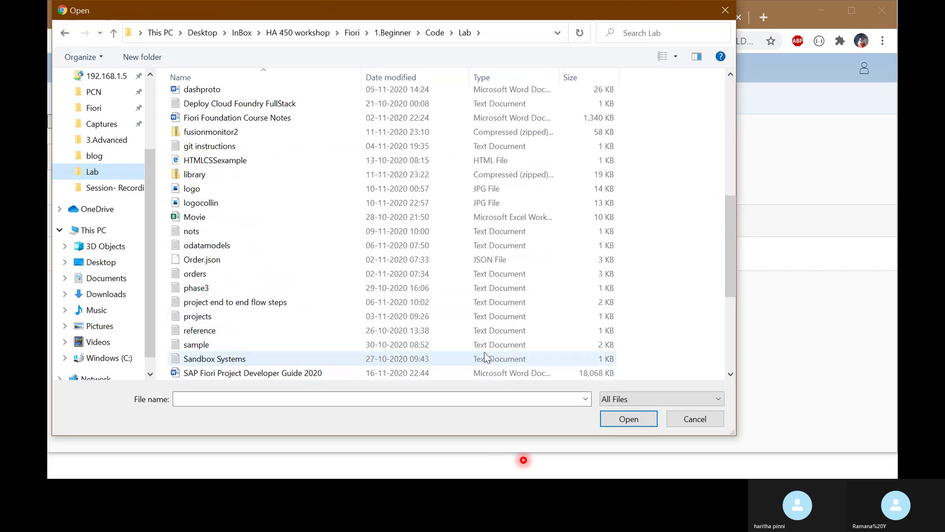
click(664, 57)
click(675, 56)
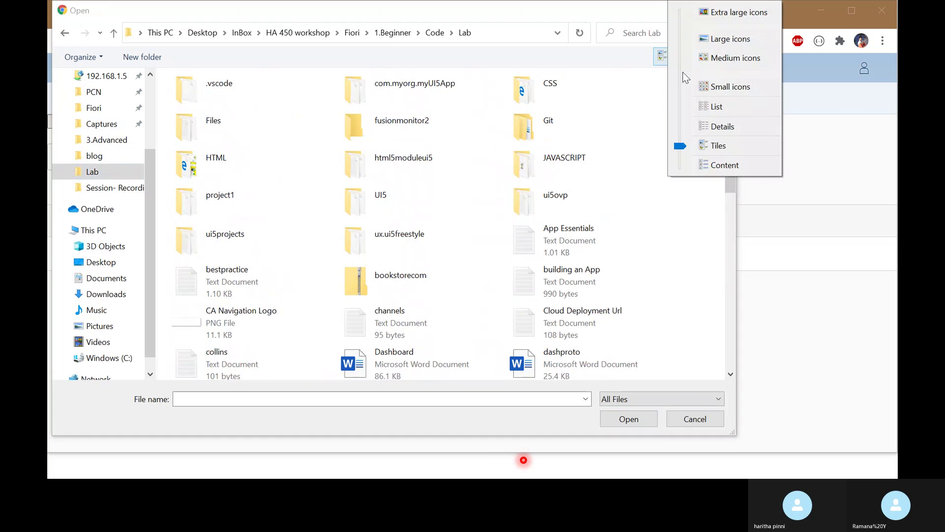
click(729, 18)
drag(731, 104, 747, 408)
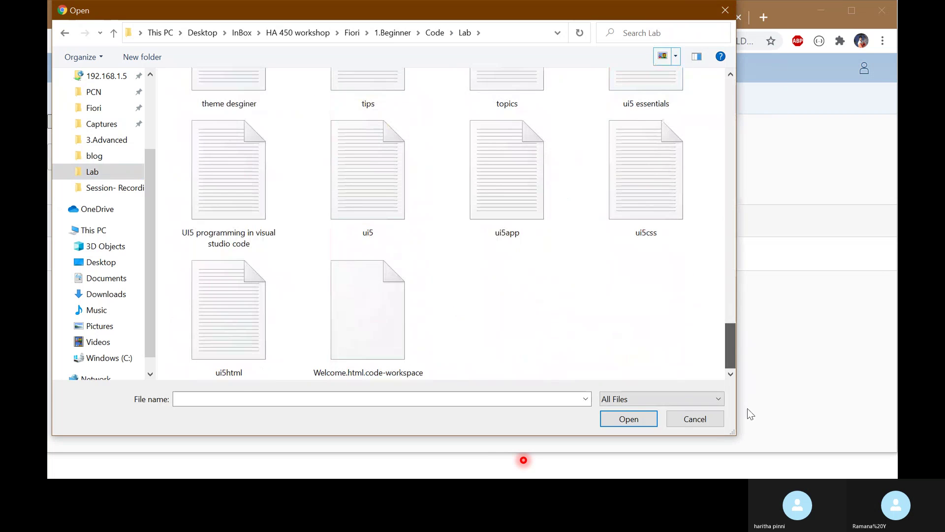
click(694, 419)
Search Google for "lion image" in a new browser tab.
click(762, 16)
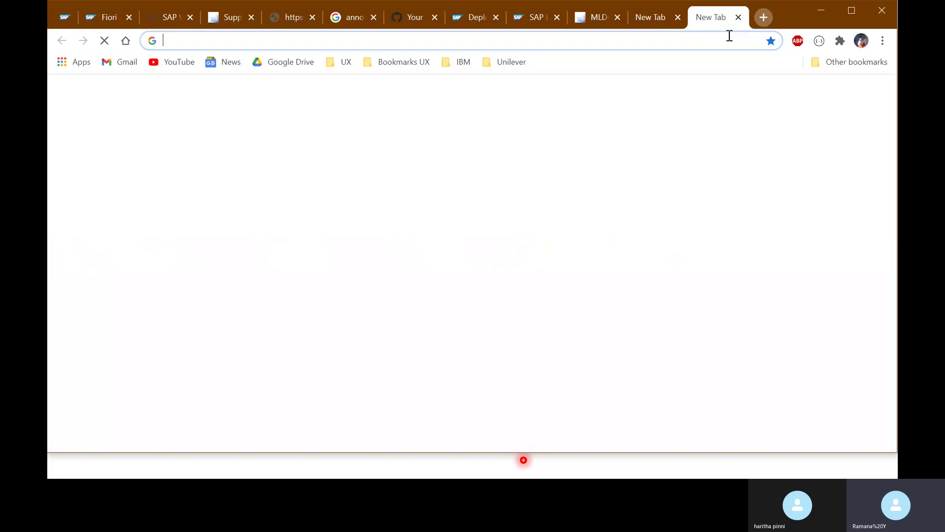
click(727, 37)
text(lion )
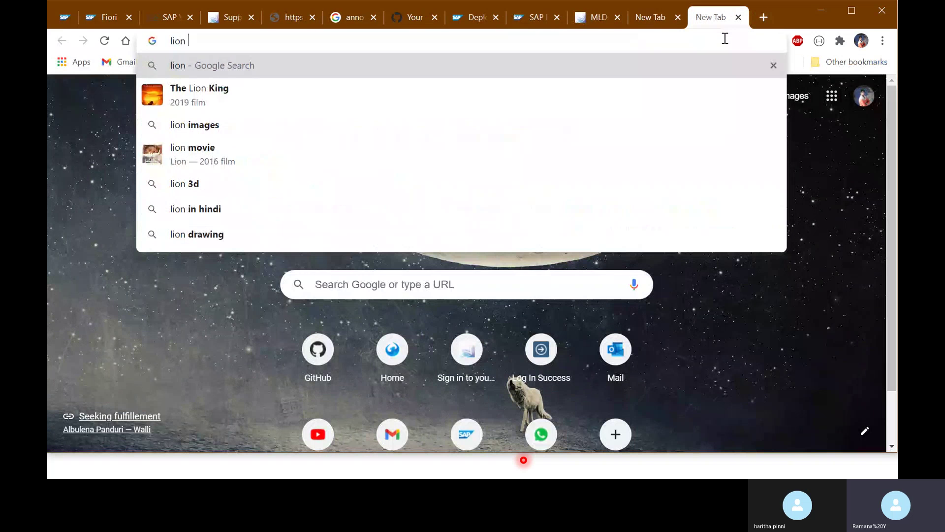
text(image)
key(Return)
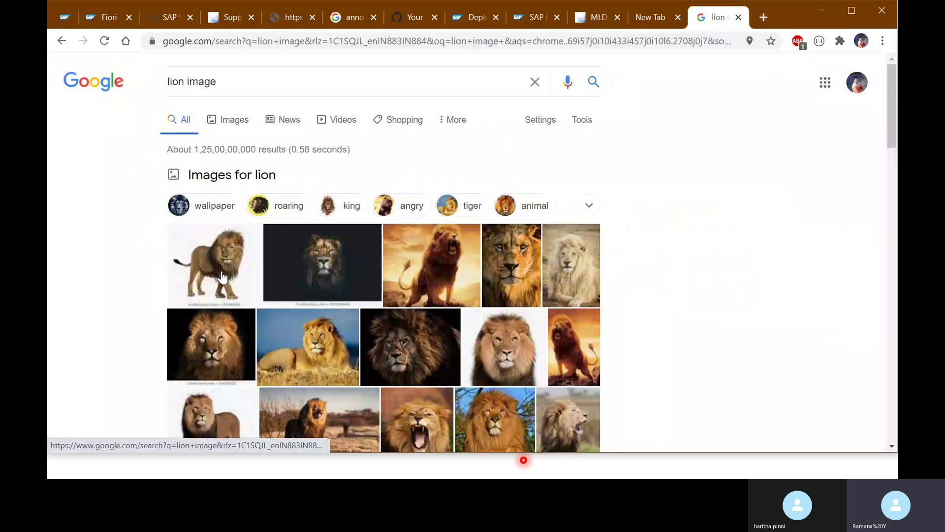
Open the Shutterstock picture of the walking lion and save it to the Desktop as lion.
click(222, 277)
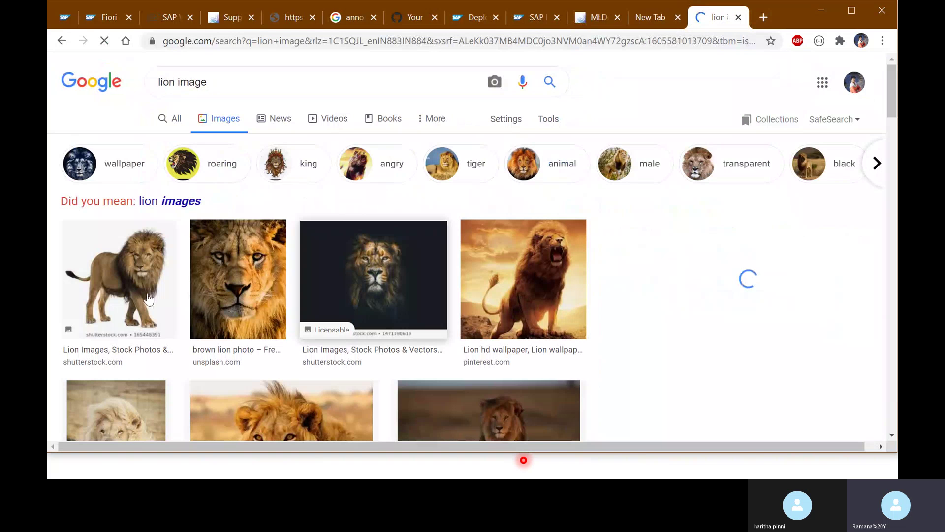
click(133, 282)
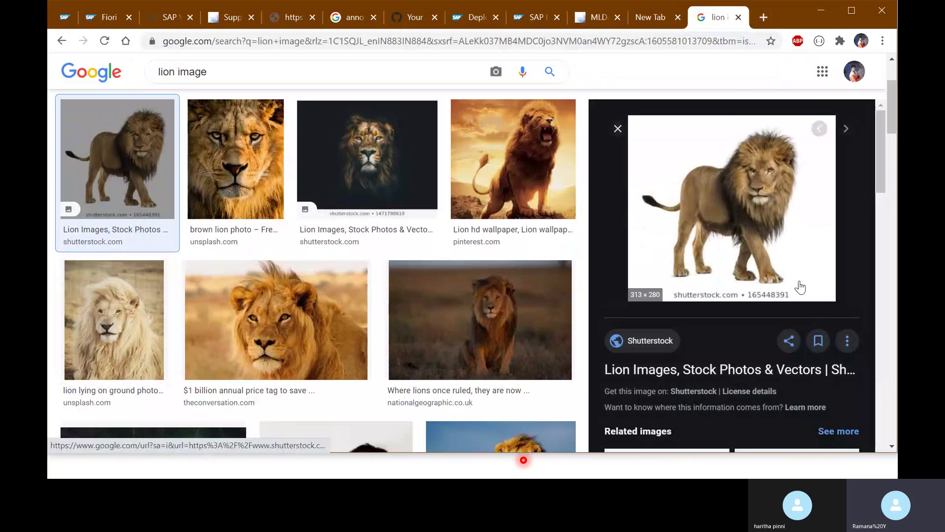
right_click(766, 231)
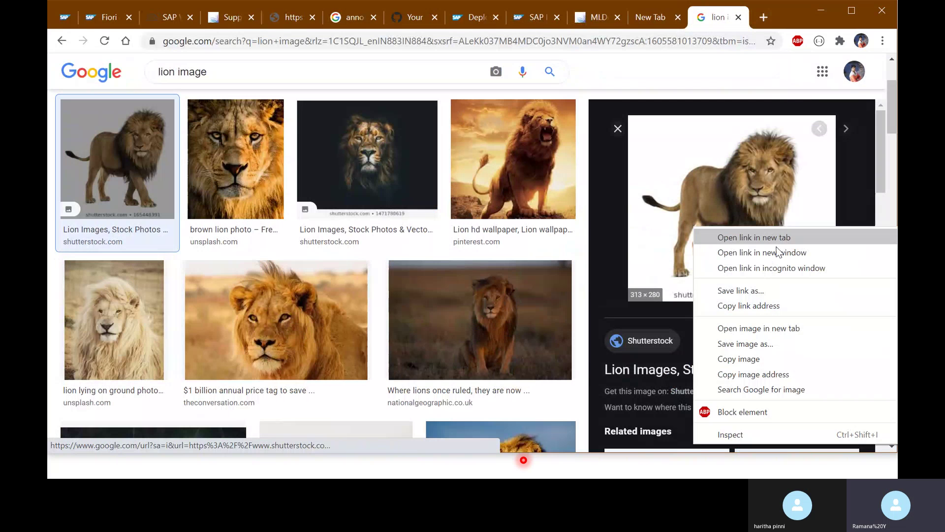
click(772, 344)
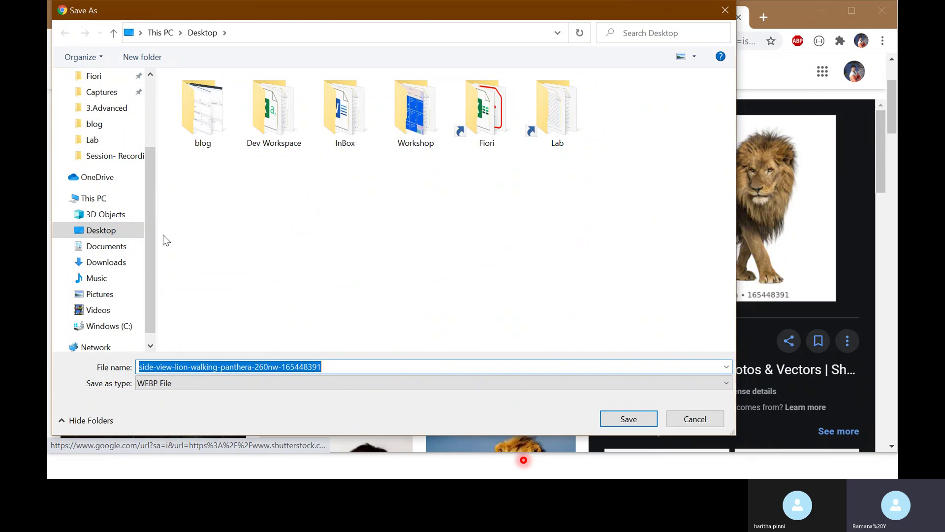
key(BackSpace)
text(lion)
key(BackSpace)
key(BackSpace)
key(BackSpace)
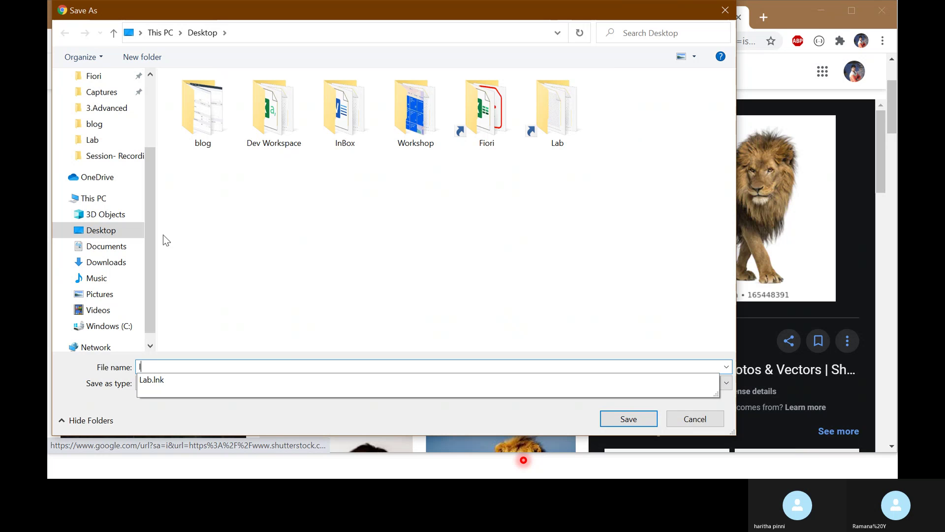
text(ion)
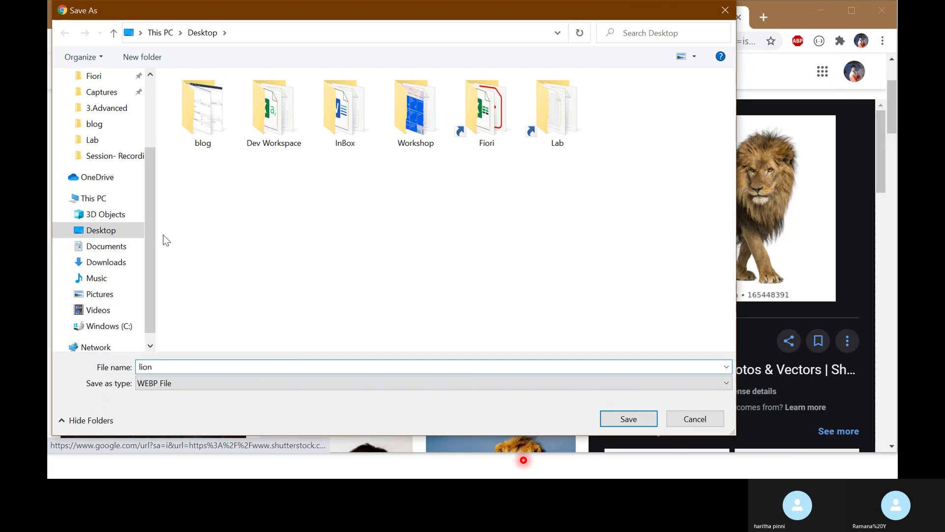
click(628, 419)
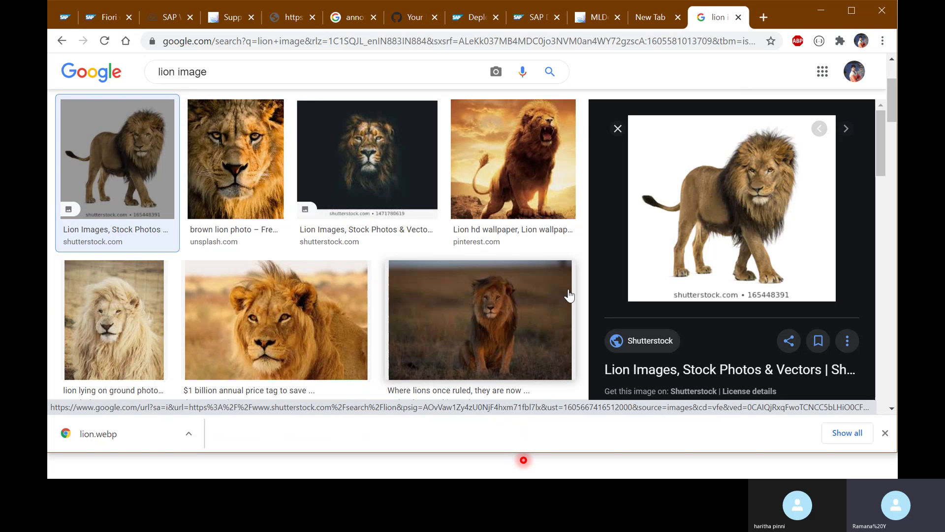
Return to the MLDemo app and choose the lion picture from the Desktop as the image to classify.
click(593, 16)
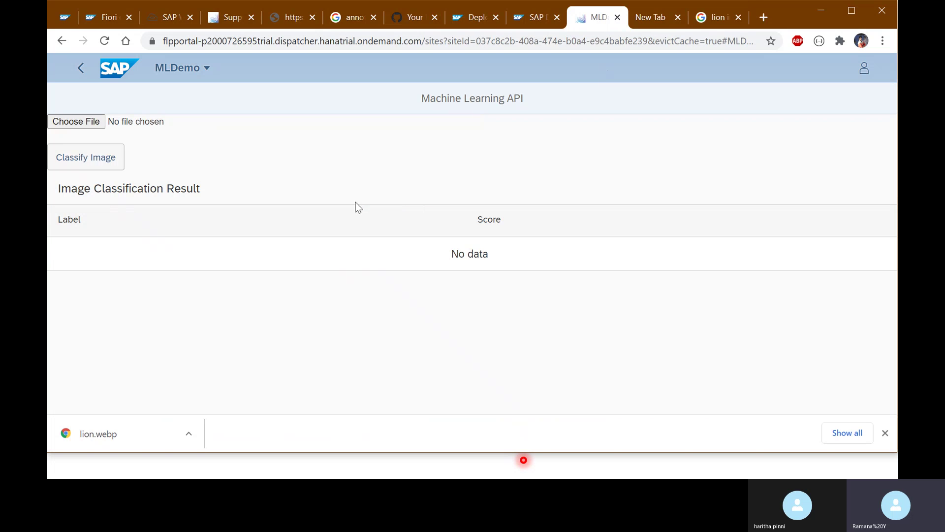
click(69, 126)
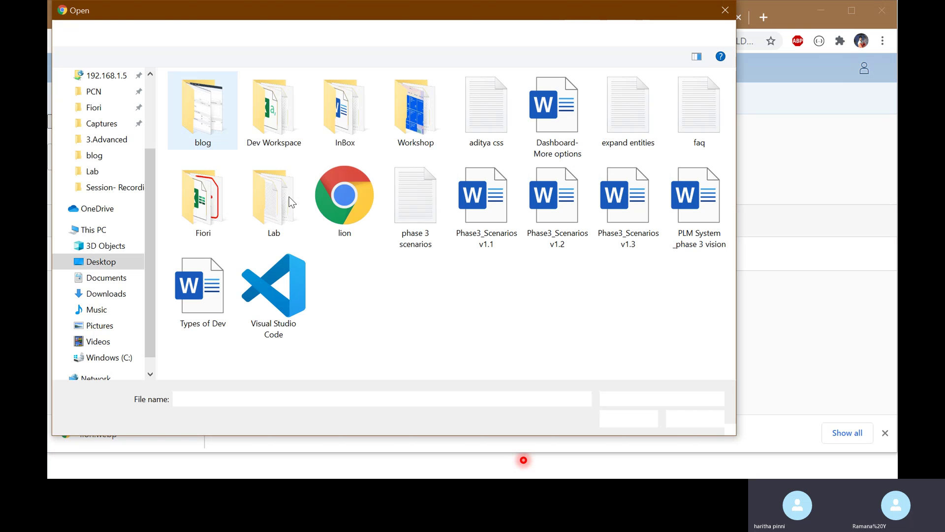
click(367, 224)
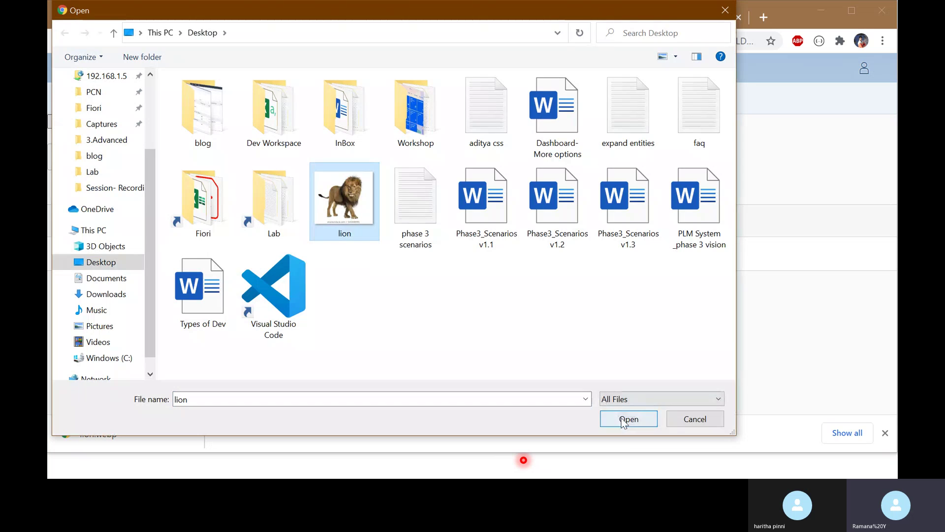
double_click(364, 217)
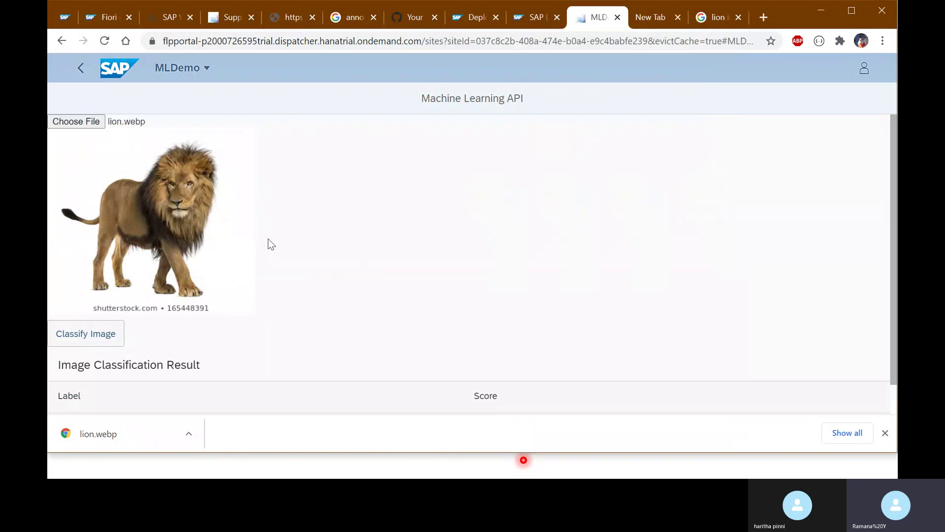
Run the classification on the lion image and dismiss the browser's download bar.
scroll(222, 260, down, 1)
click(96, 308)
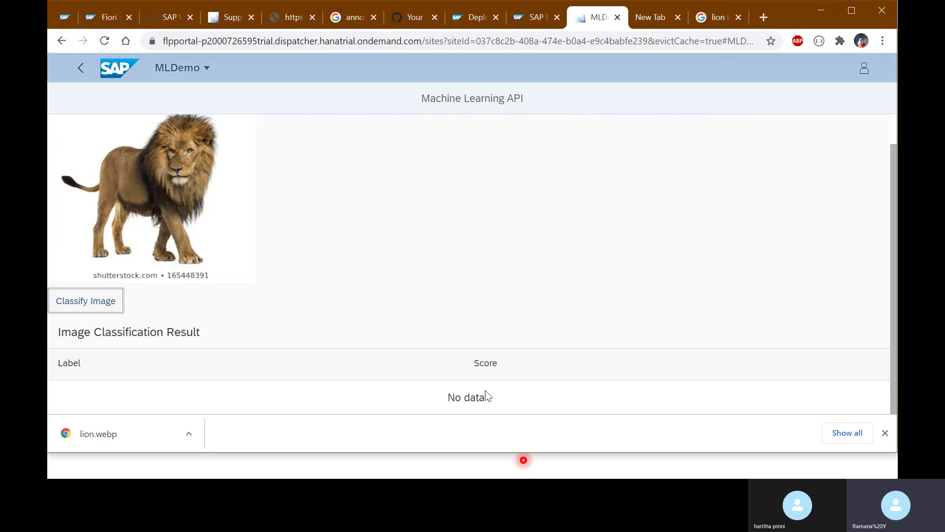
click(884, 432)
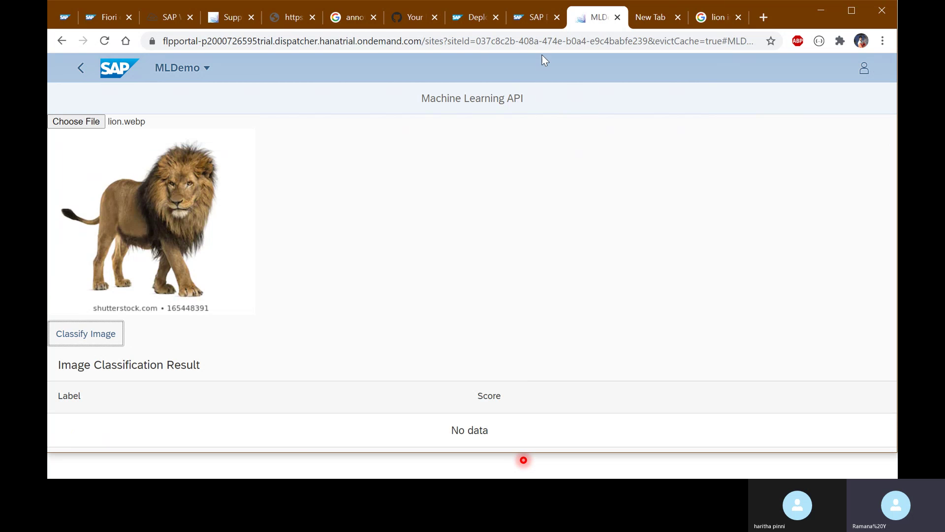
Check the SAP Data Intelligence page and the Deployment API overview, and return to the MLDemo app.
click(536, 23)
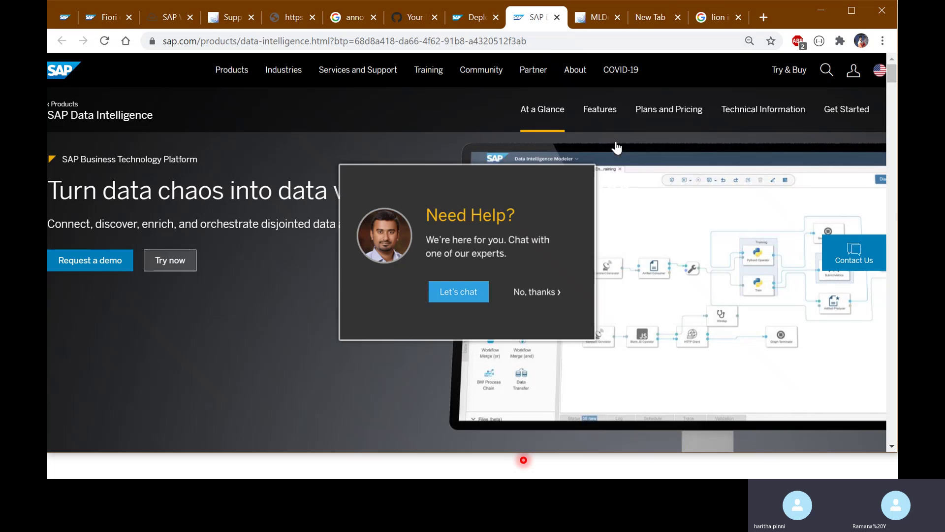
click(468, 23)
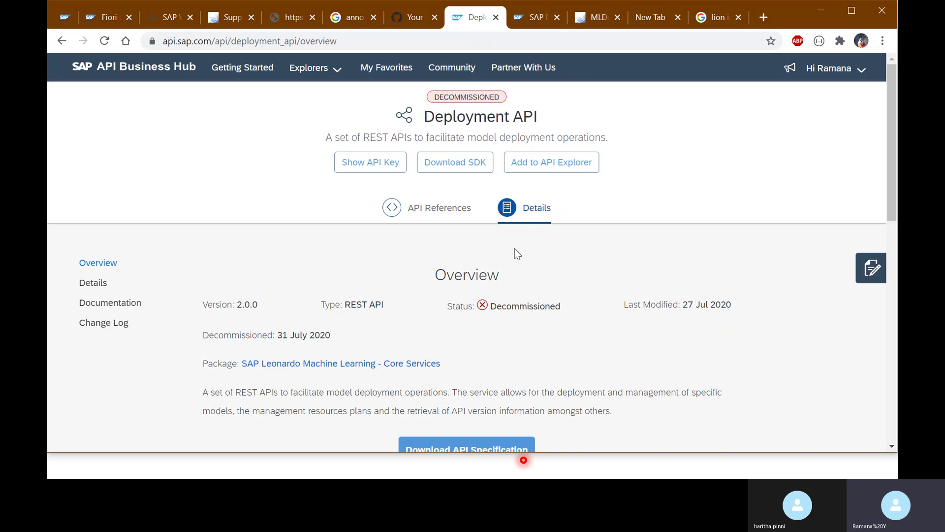
click(596, 18)
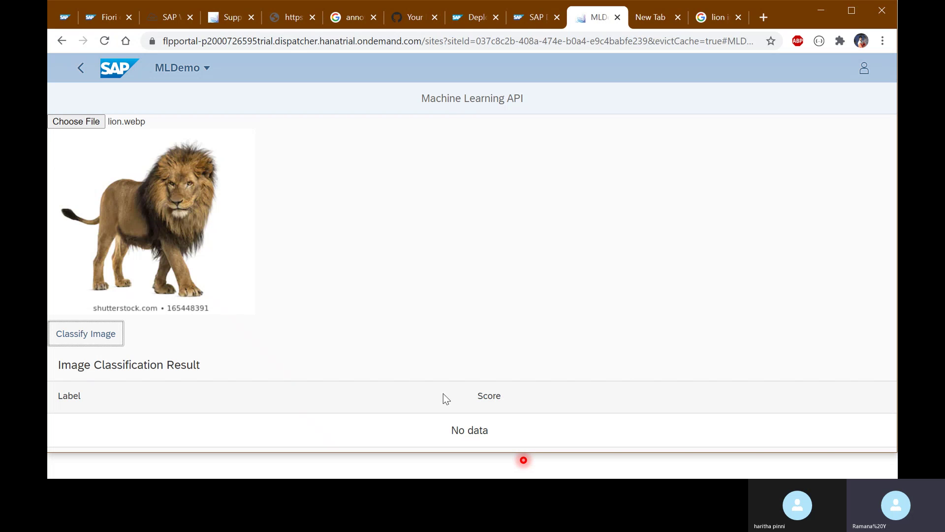
Inspect the MLDemo page in the developer tools, pretty-print the Home.controller.js source and maximize the window.
right_click(433, 190)
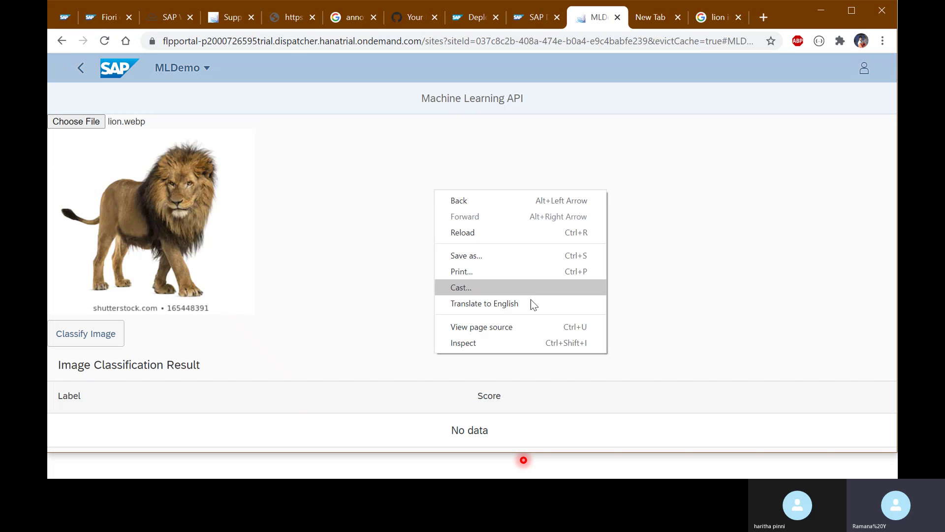
click(469, 343)
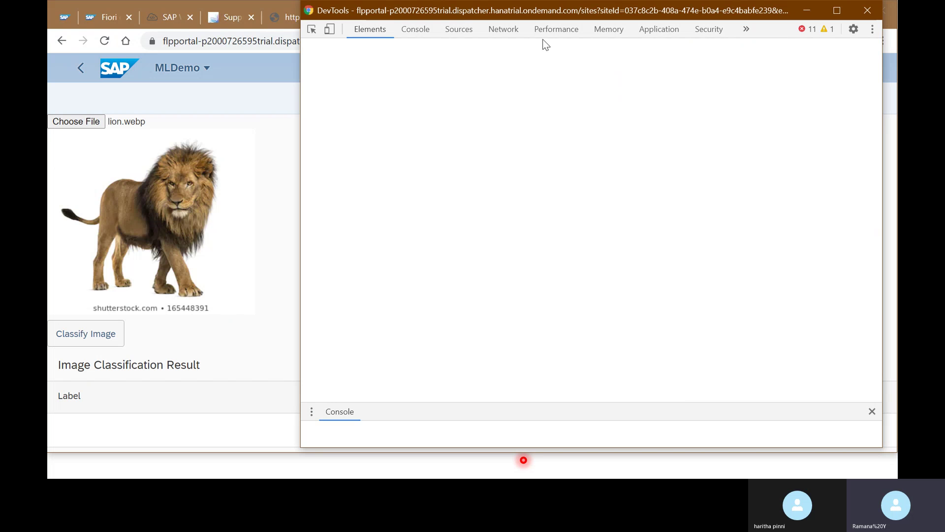
click(515, 32)
click(459, 29)
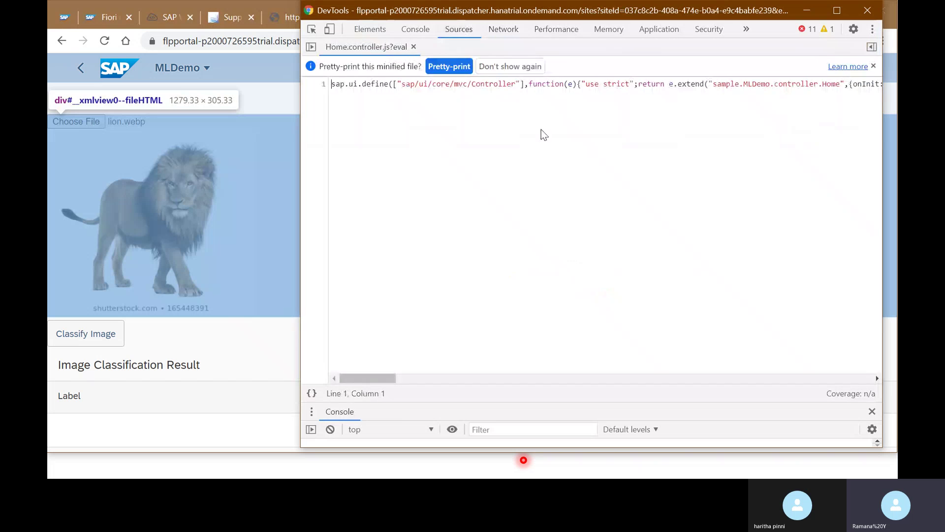
click(444, 68)
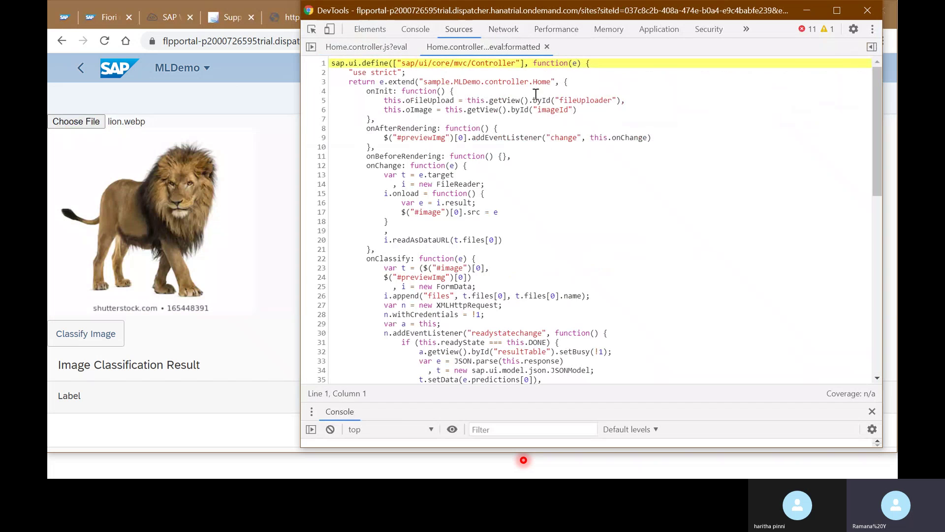
click(834, 12)
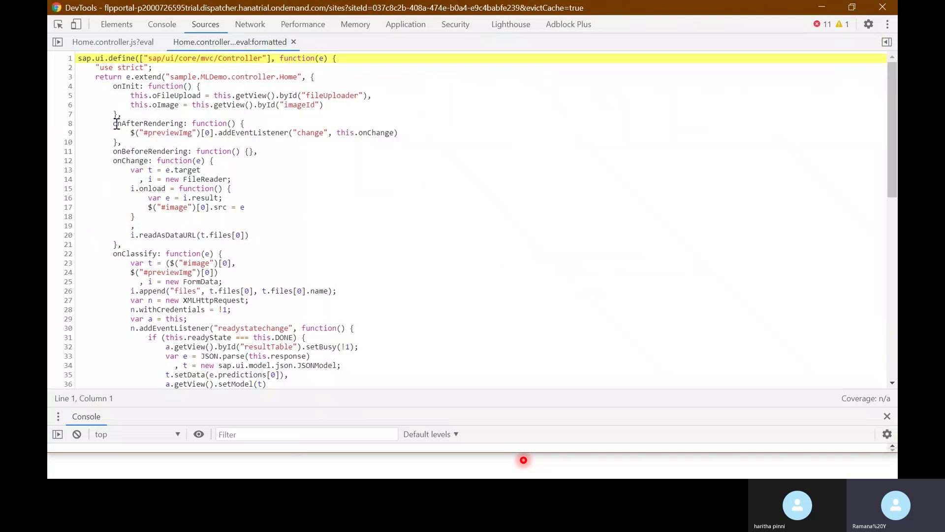
Highlight the two statements inside onInit and arrange the developer tools side by side with the MLDemo app.
drag(329, 107, 133, 96)
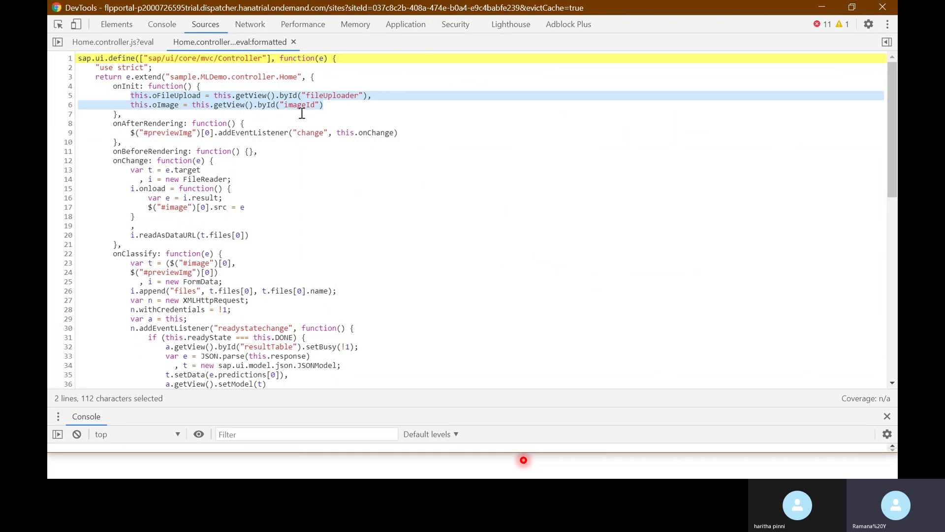
drag(494, 13, 942, 79)
click(187, 84)
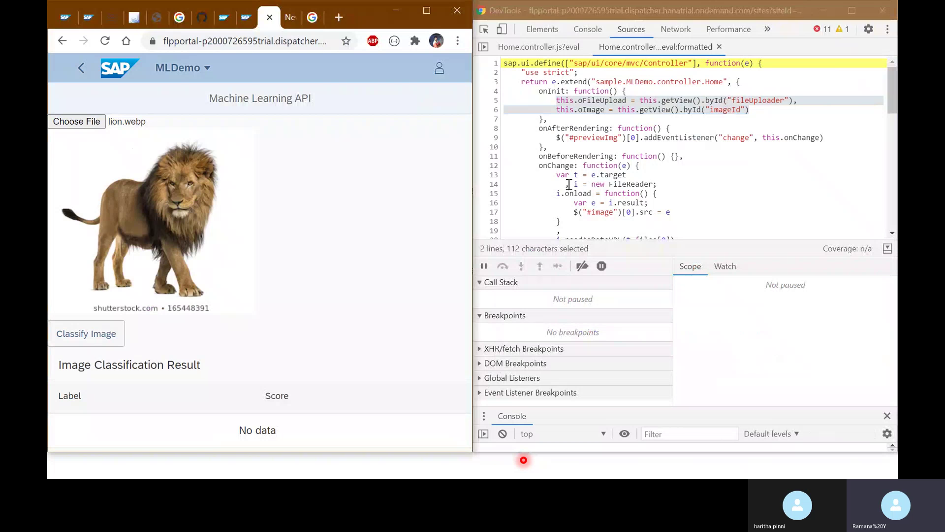
Highlight the onChange handler name in the pretty-printed Home controller source.
click(679, 179)
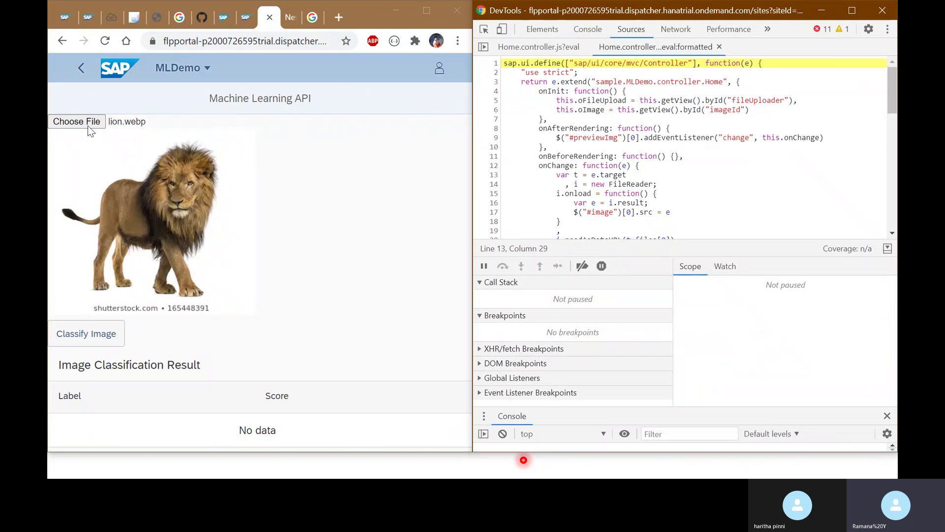
scroll(506, 208, down, 3)
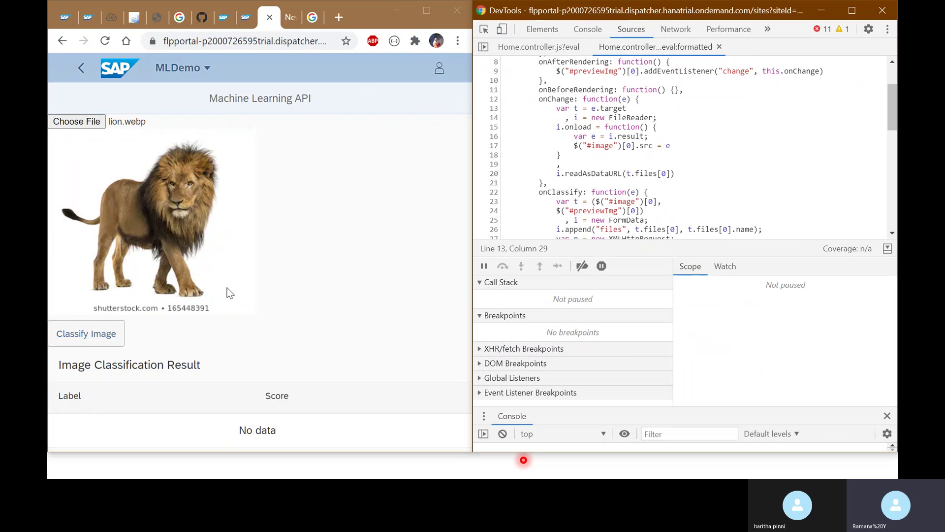
click(712, 209)
double_click(556, 99)
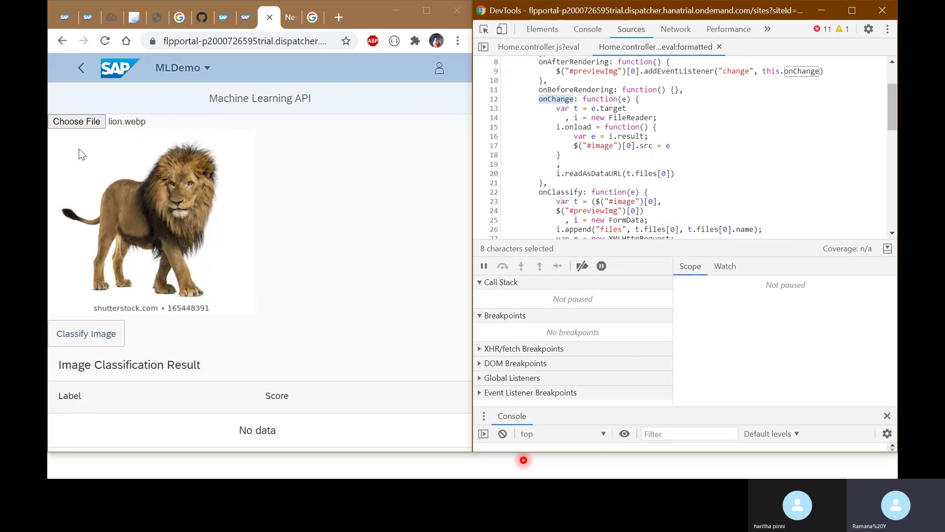
Open the image file chooser in the MLDemo app, cancel it and return to the controller code.
click(77, 123)
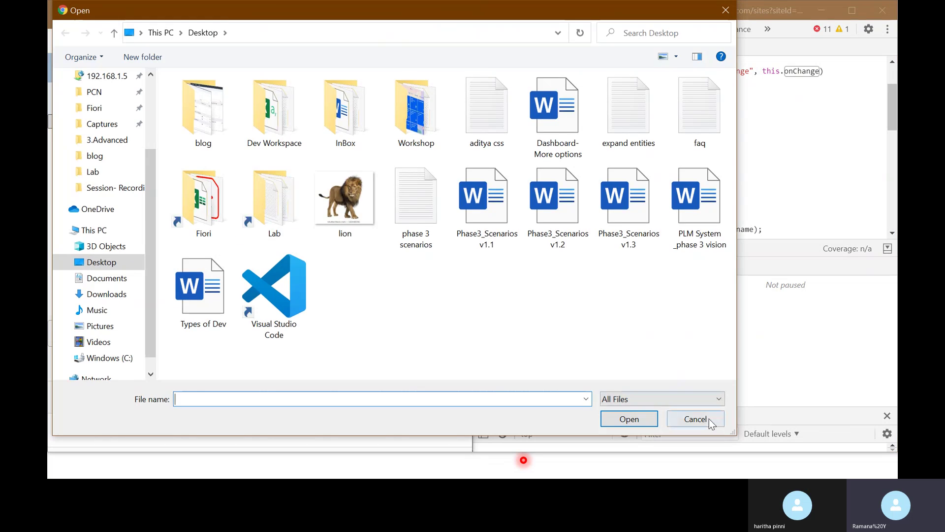
click(699, 419)
click(657, 194)
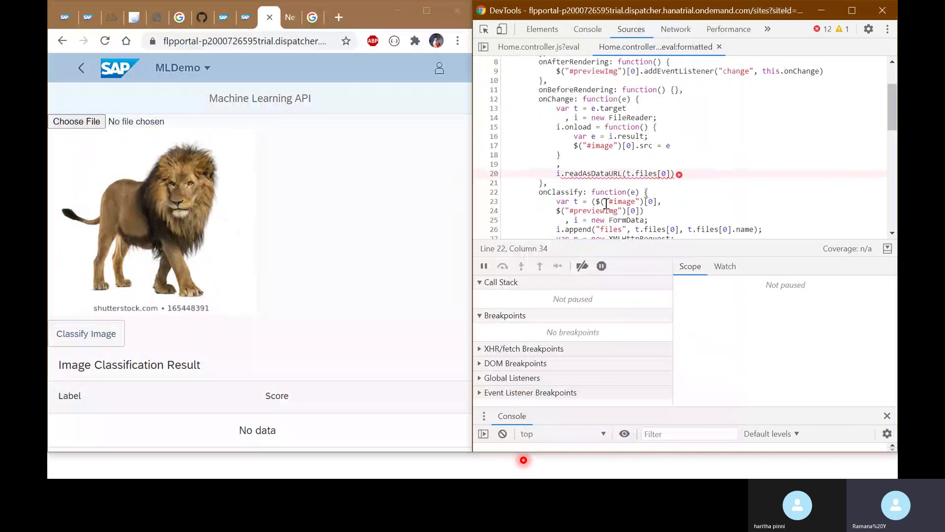
Examine the POST request in onClassify, highlighting the open call, the classification path, the APIKey header and its value.
scroll(693, 196, down, 4)
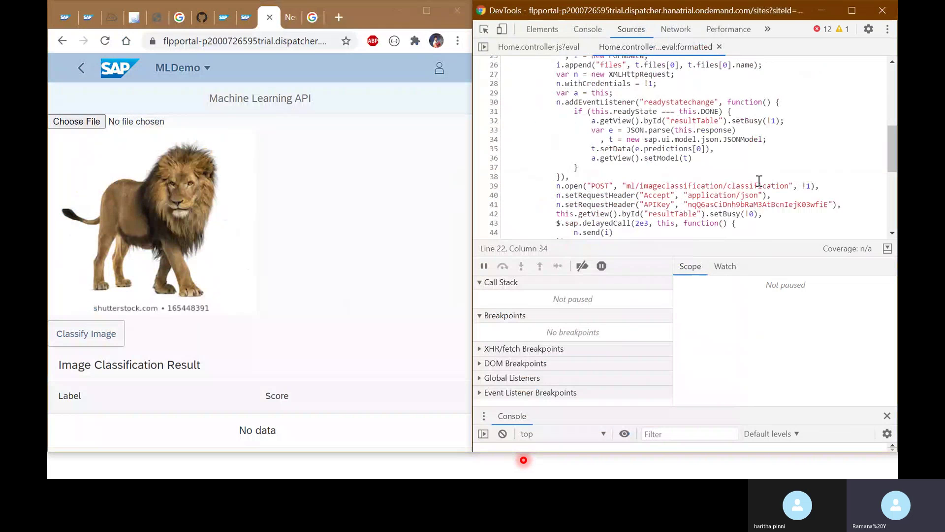
scroll(775, 168, up, 1)
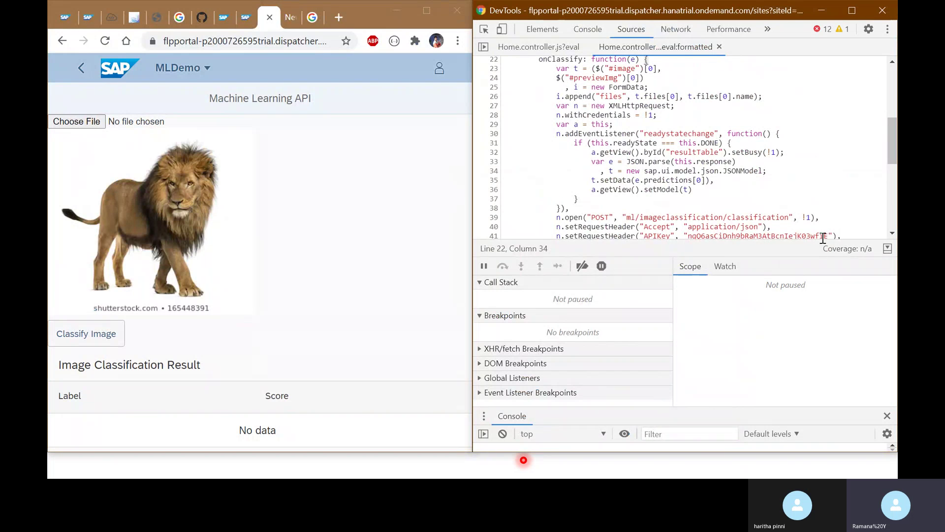
drag(825, 233, 834, 332)
click(807, 177)
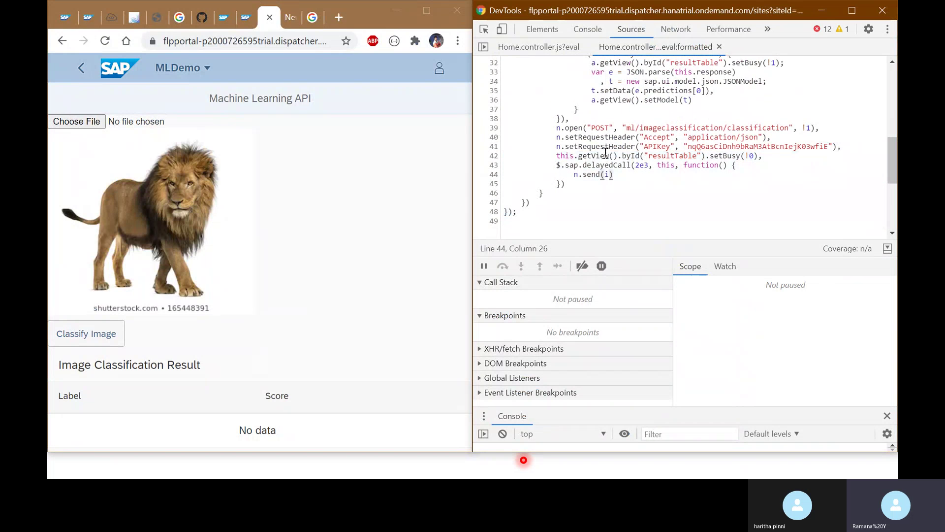
double_click(573, 128)
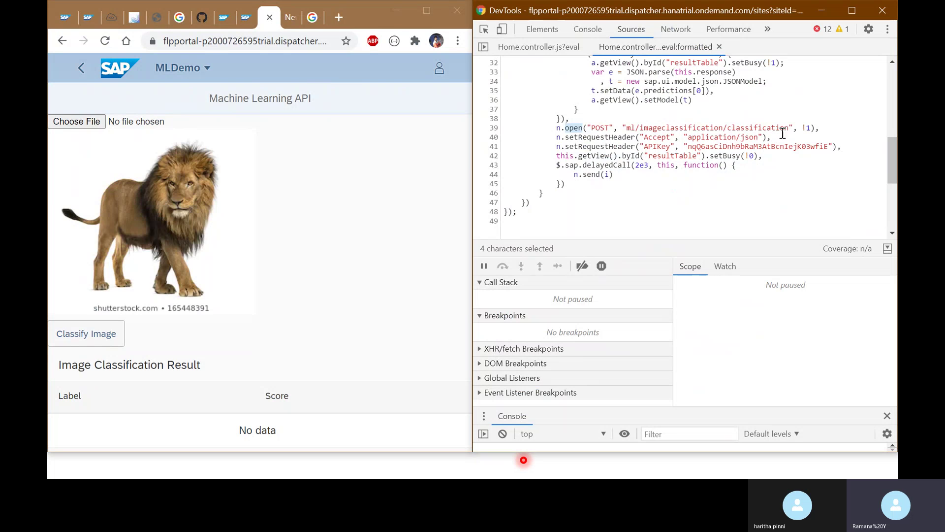
double_click(630, 128)
drag(788, 129, 647, 147)
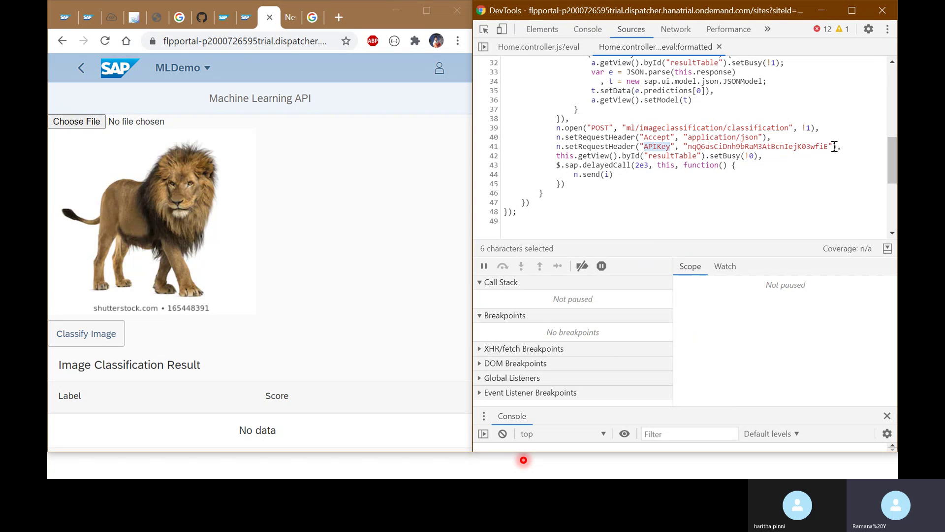
drag(833, 147, 694, 145)
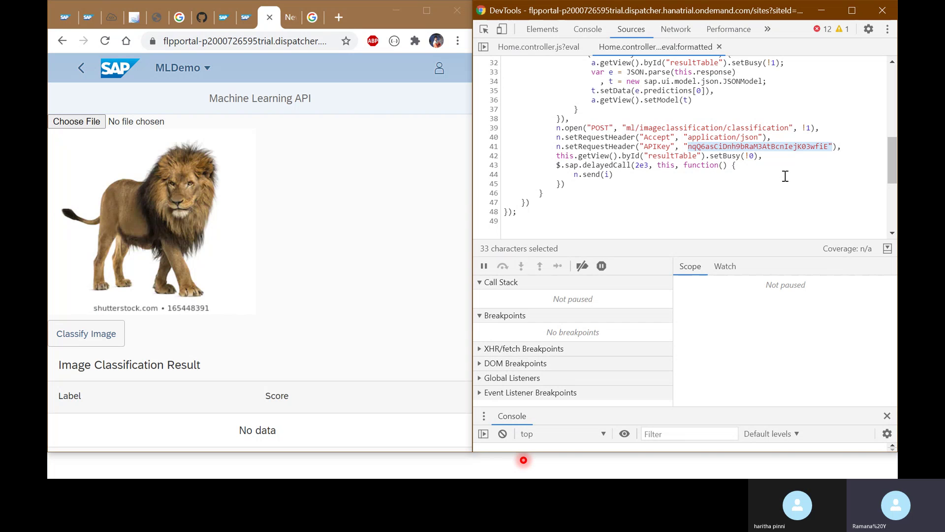
Highlight FormData in the onClassify function.
scroll(806, 187, up, 3)
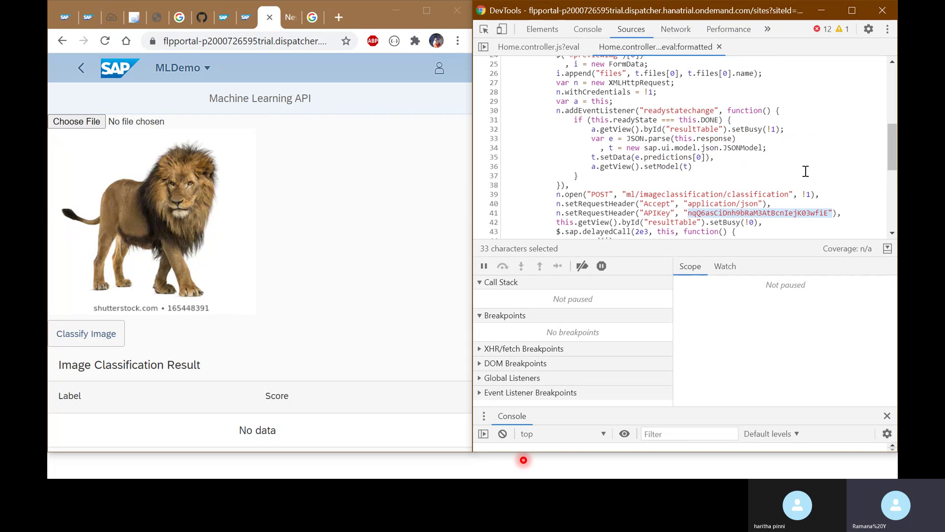
scroll(809, 167, up, 3)
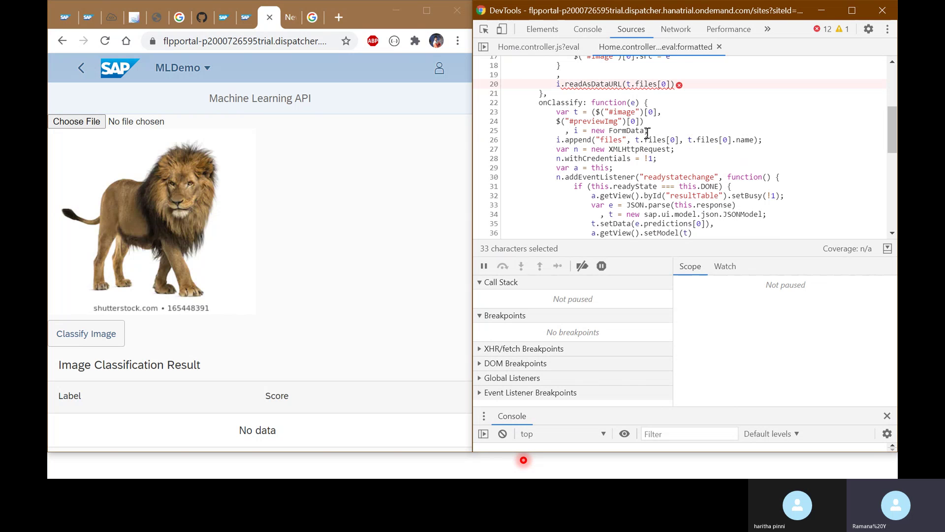
double_click(628, 130)
Enlarge the source code pane of the developer tools so that the whole onClassify function fits.
scroll(773, 155, down, 10)
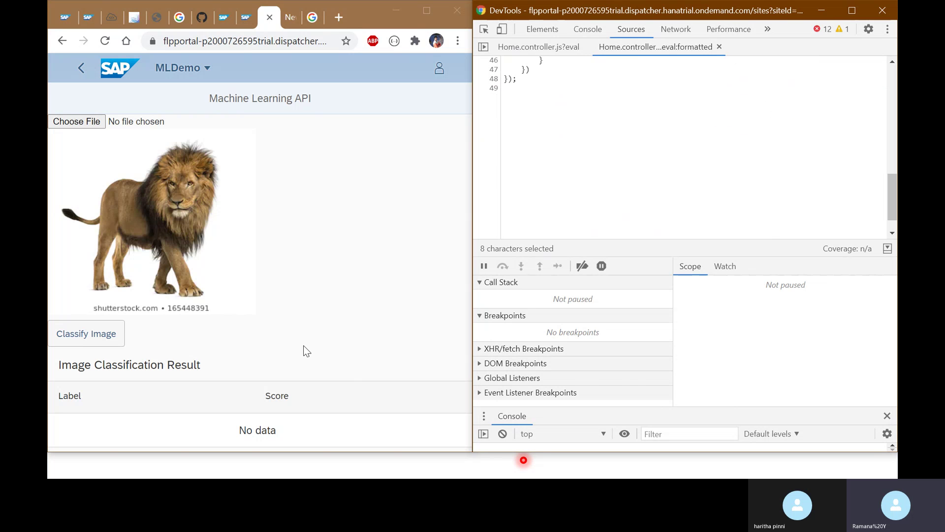
scroll(866, 155, up, 10)
scroll(866, 155, up, 5)
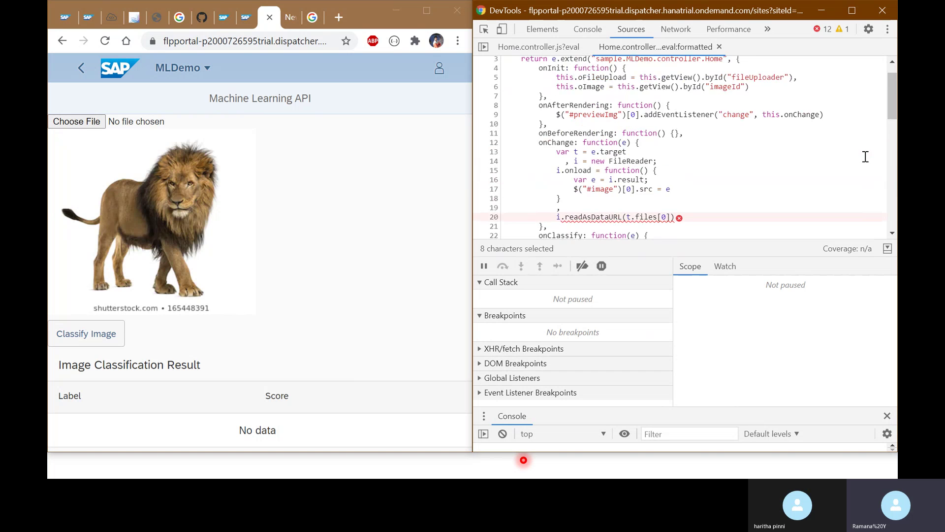
scroll(866, 164, down, 10)
scroll(866, 164, down, 2)
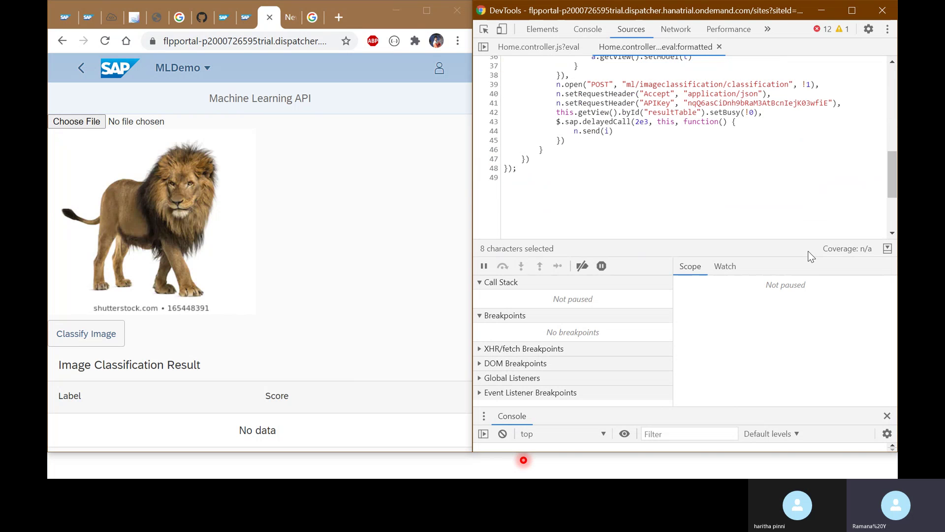
drag(811, 256, 823, 448)
scroll(842, 156, up, 7)
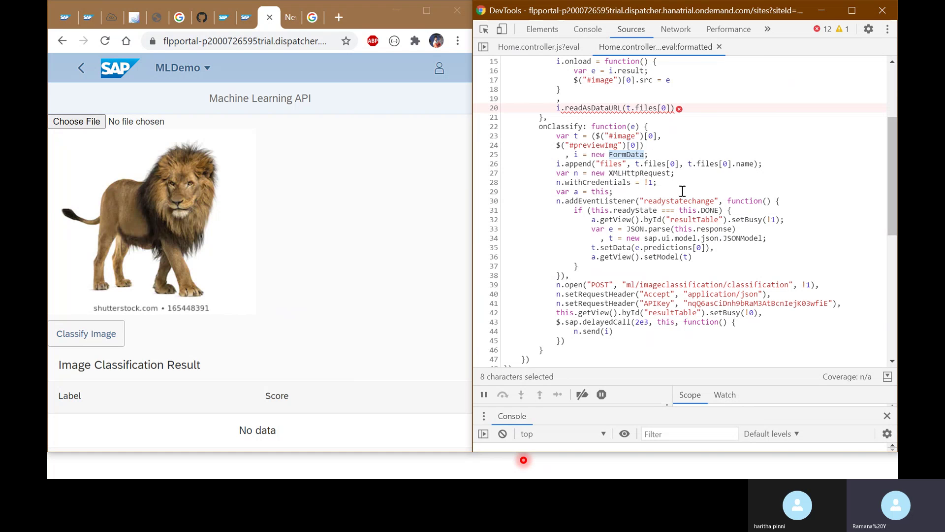
Maximize the browser window and switch to the Deployment API overview on SAP API Business Hub.
click(347, 64)
key(ctrl+shift+Tab)
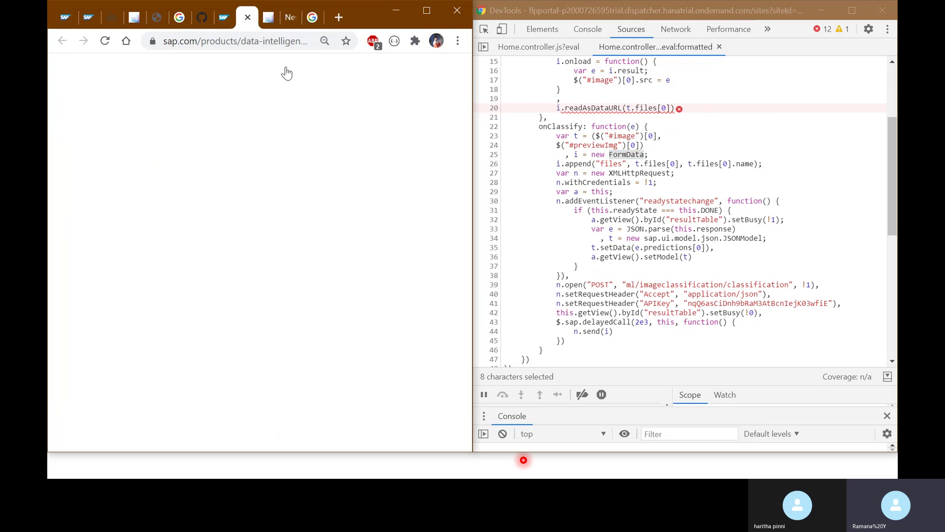
click(426, 10)
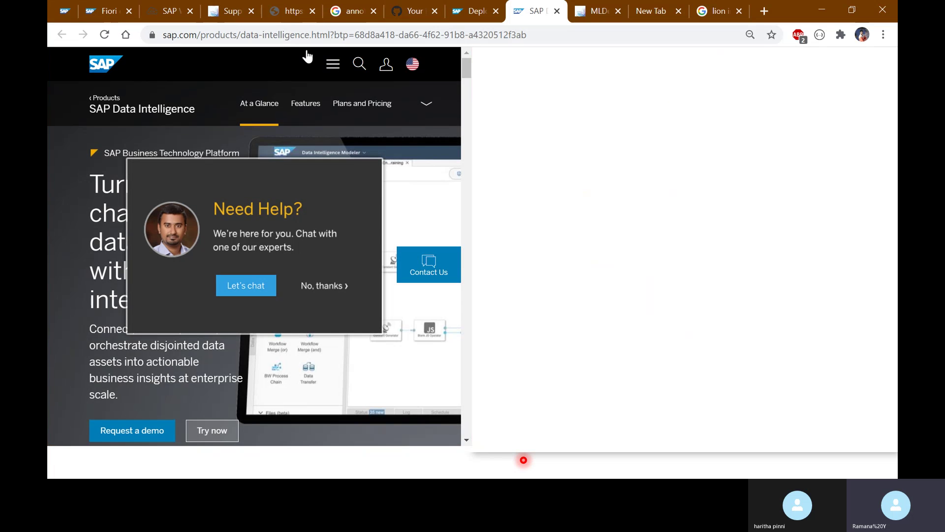
click(287, 16)
click(348, 14)
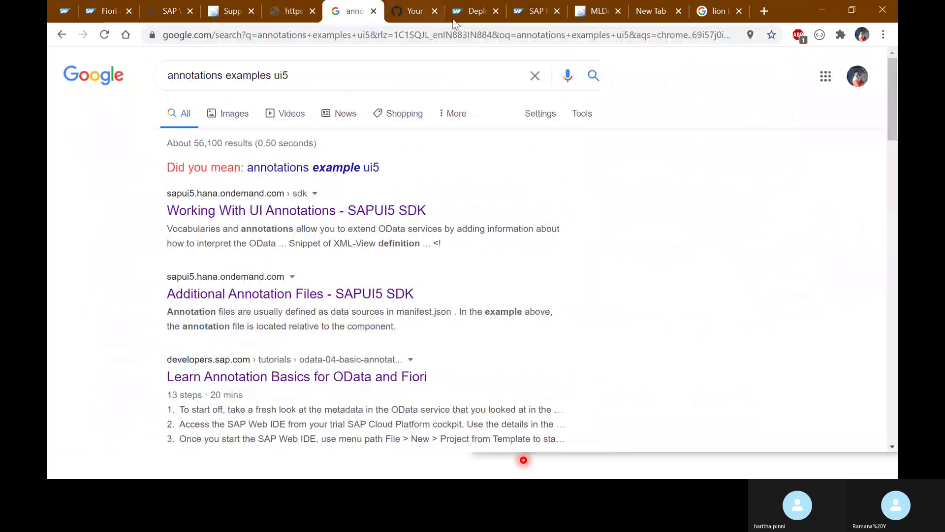
click(473, 16)
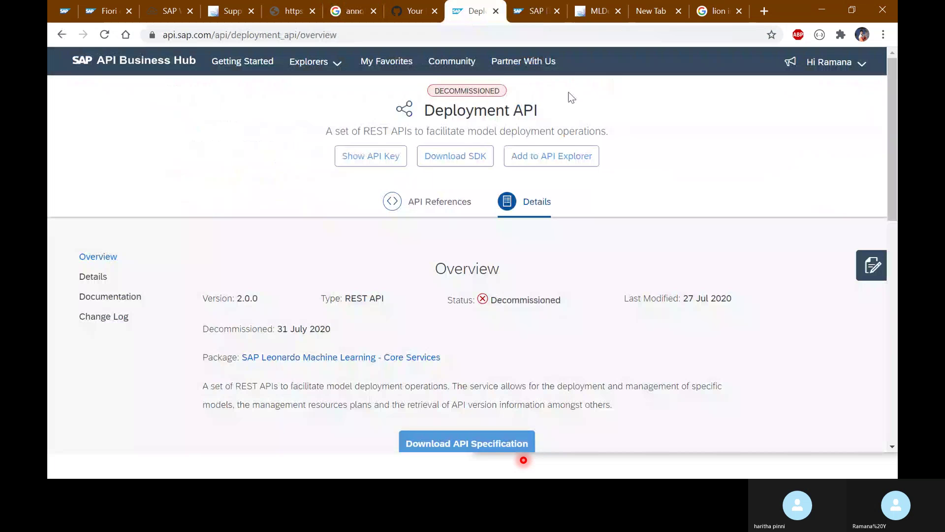
Look through the My Favorites page of SAP API Business Hub.
click(387, 62)
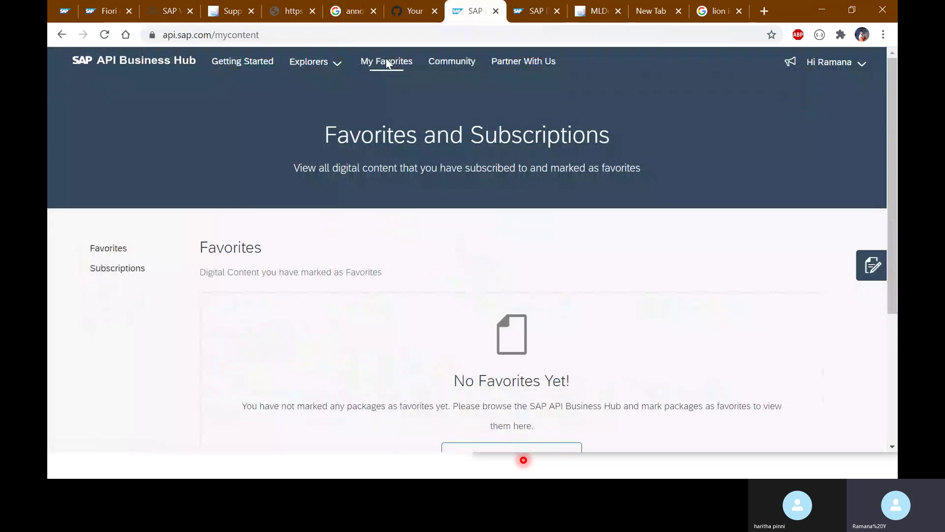
scroll(500, 175, down, 5)
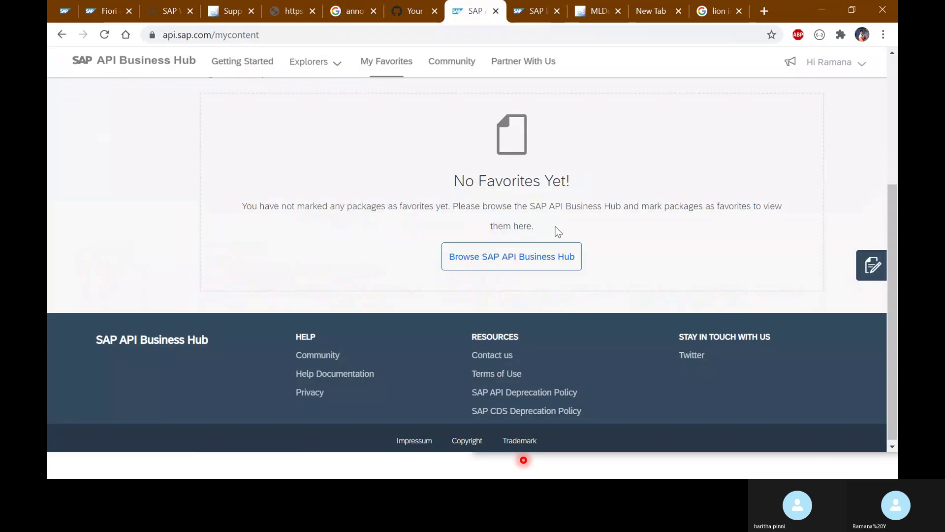
scroll(541, 227, up, 4)
scroll(510, 291, down, 3)
scroll(572, 202, up, 3)
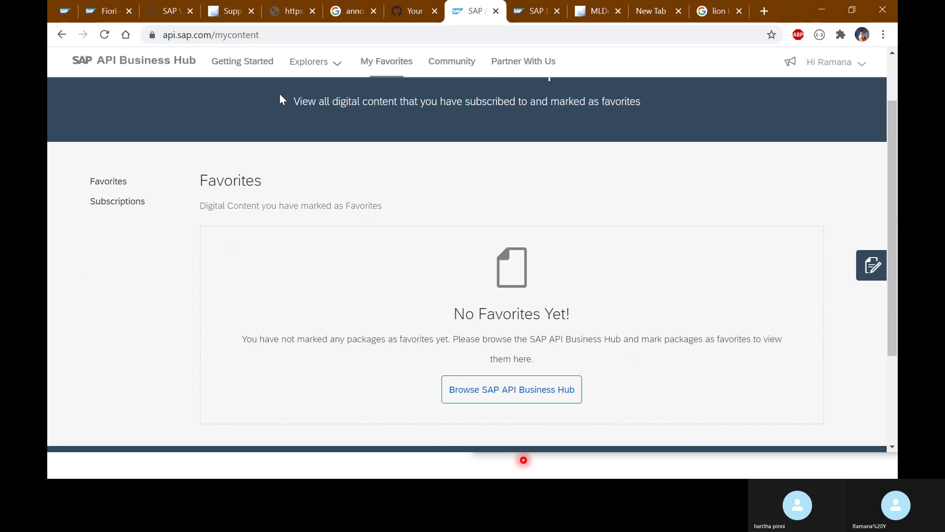
Look through the Getting Started page of SAP API Business Hub.
click(243, 63)
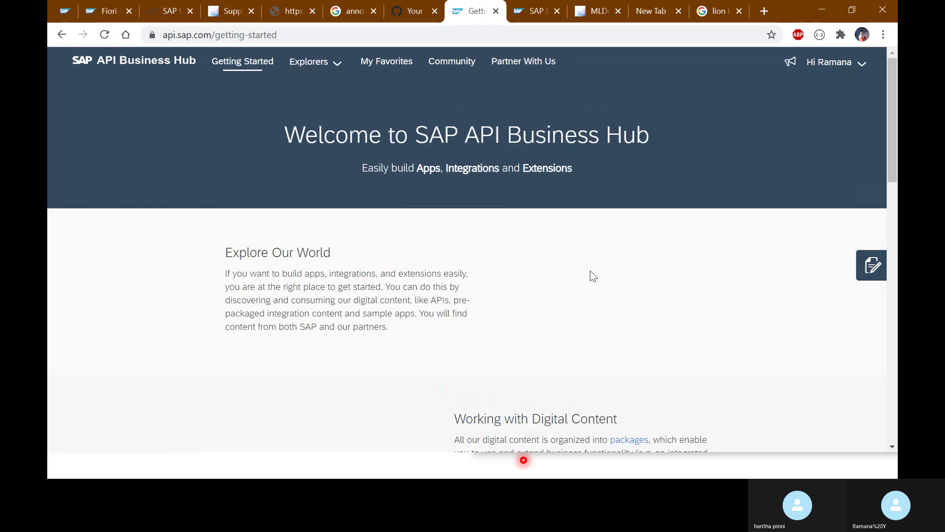
scroll(593, 277, down, 4)
scroll(589, 266, down, 7)
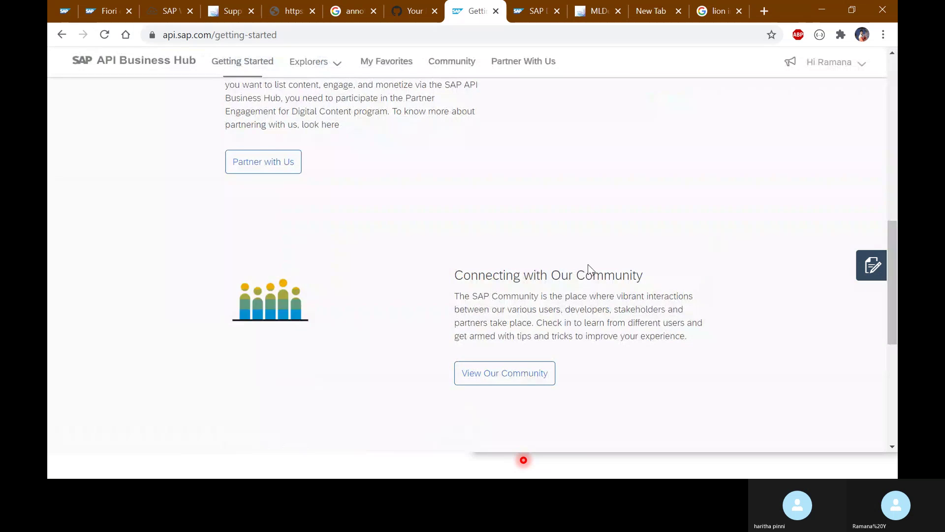
scroll(588, 268, up, 11)
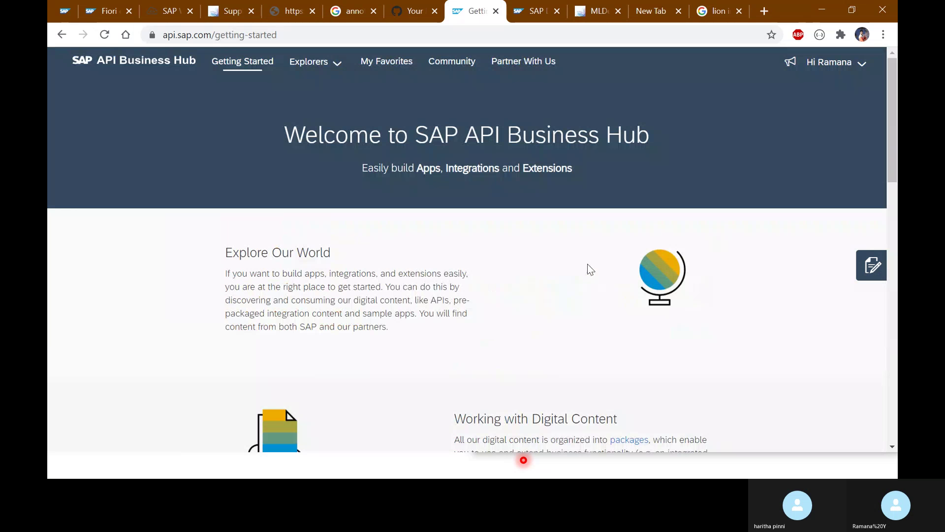
Open the API Explorer of SAP API Business Hub and start adding APIs to the API Cockpit.
click(337, 70)
click(347, 87)
click(338, 64)
click(325, 85)
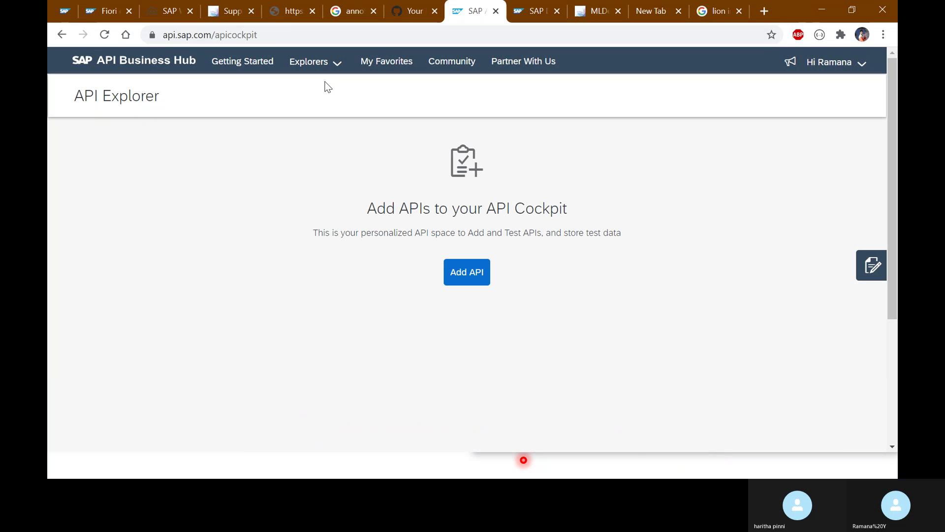
click(468, 275)
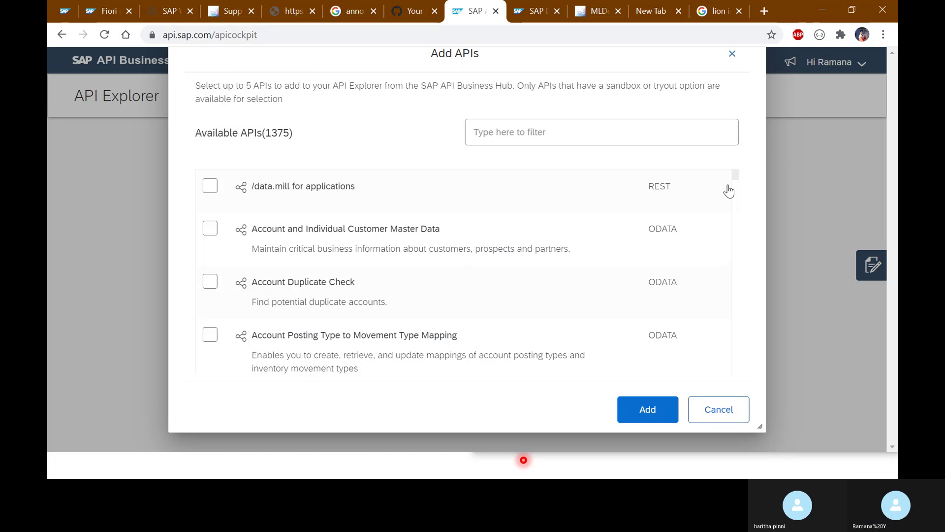
Filter the available APIs by "image" and add Image API Documentation to the API list.
click(542, 137)
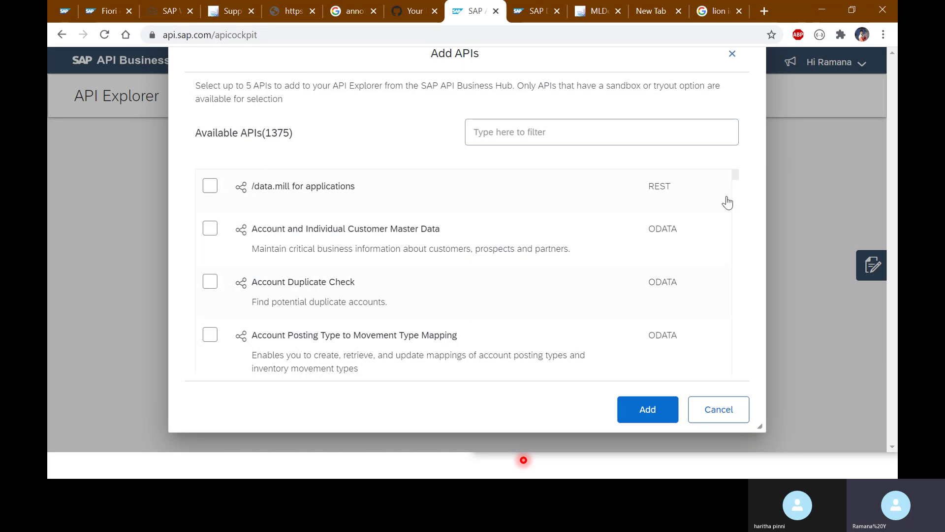
scroll(727, 202, down, 3)
scroll(612, 200, up, 3)
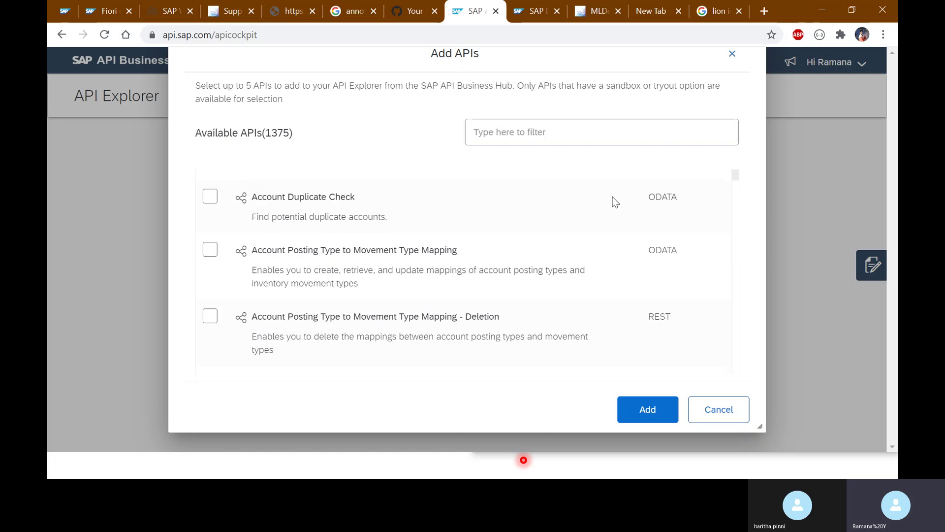
drag(283, 134, 264, 135)
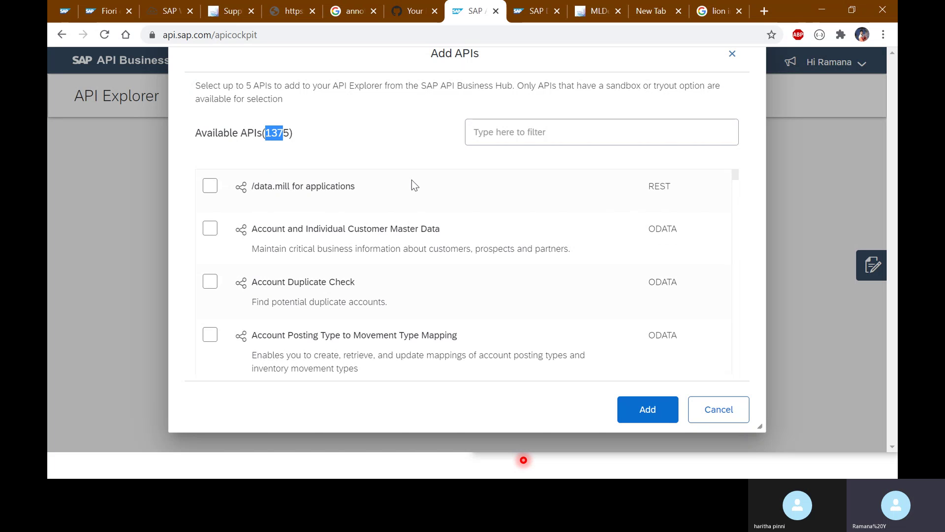
scroll(627, 270, down, 4)
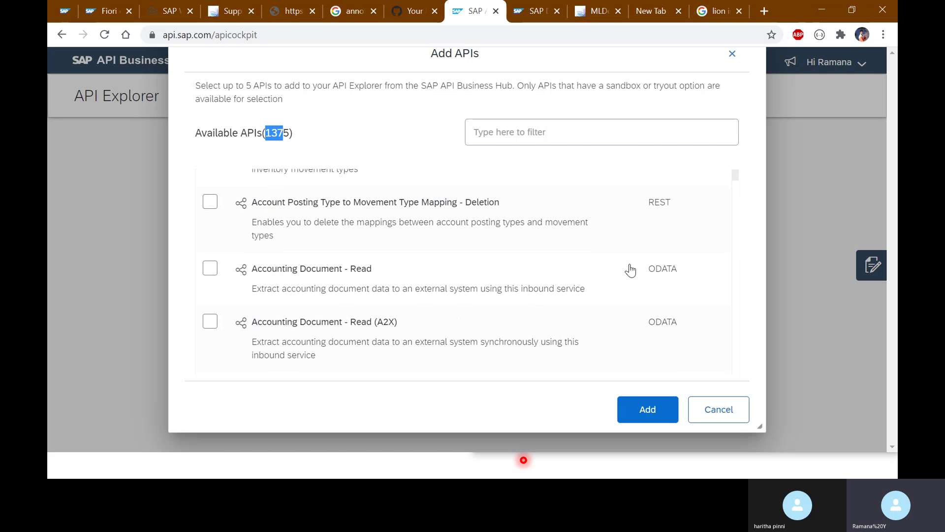
scroll(630, 270, down, 7)
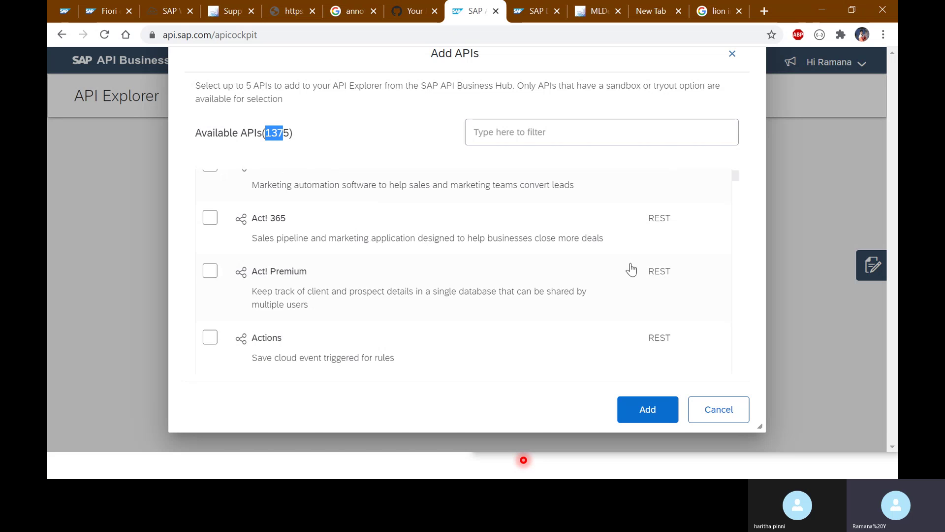
scroll(629, 268, down, 4)
click(539, 131)
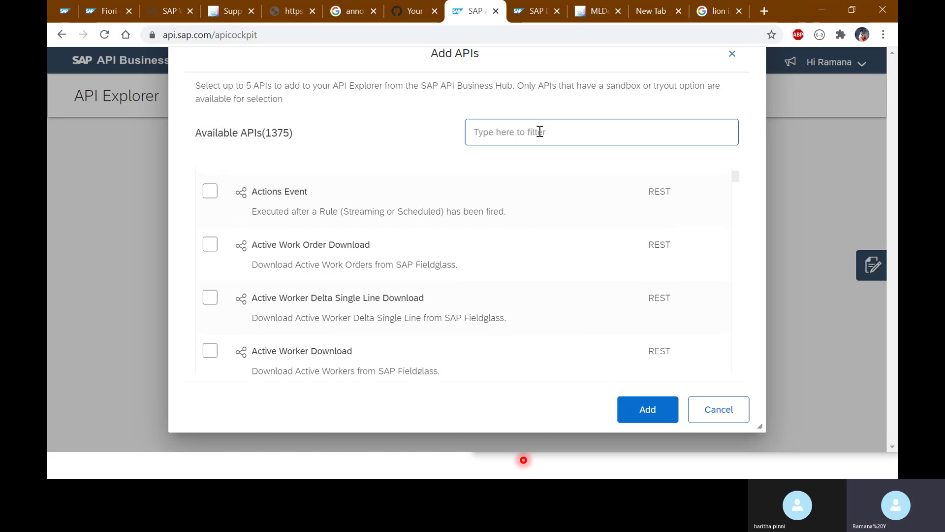
text(image)
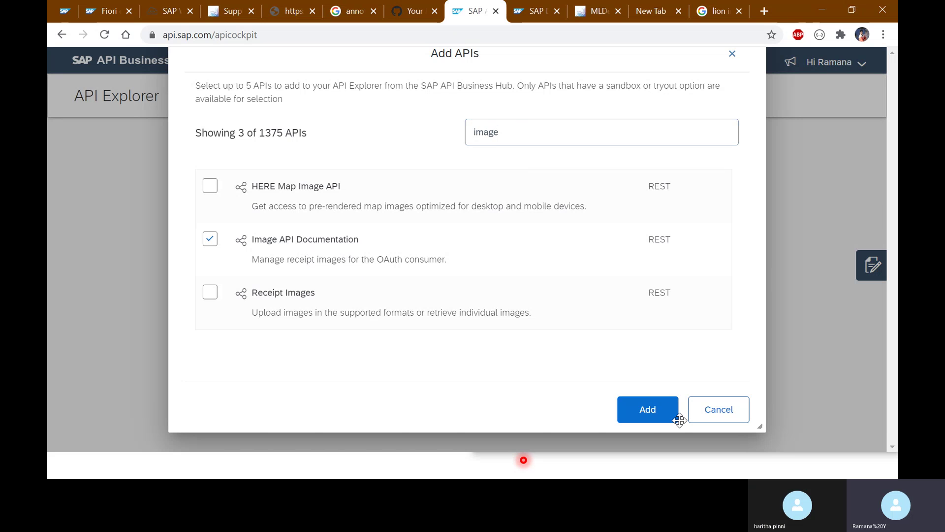
click(654, 416)
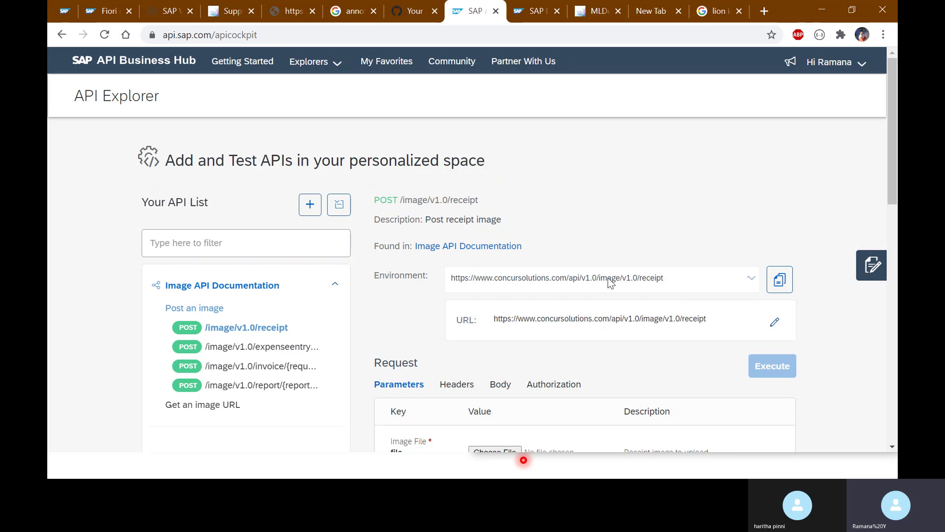
Choose Invoice.pdf from the course details folder inside Fiori as the image file for the POST /image/v1.0/receipt request.
click(664, 280)
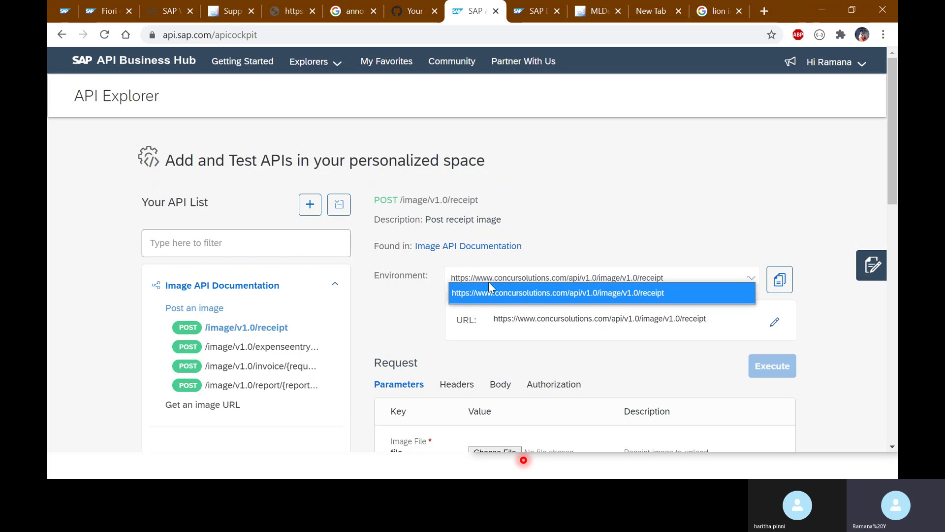
click(699, 238)
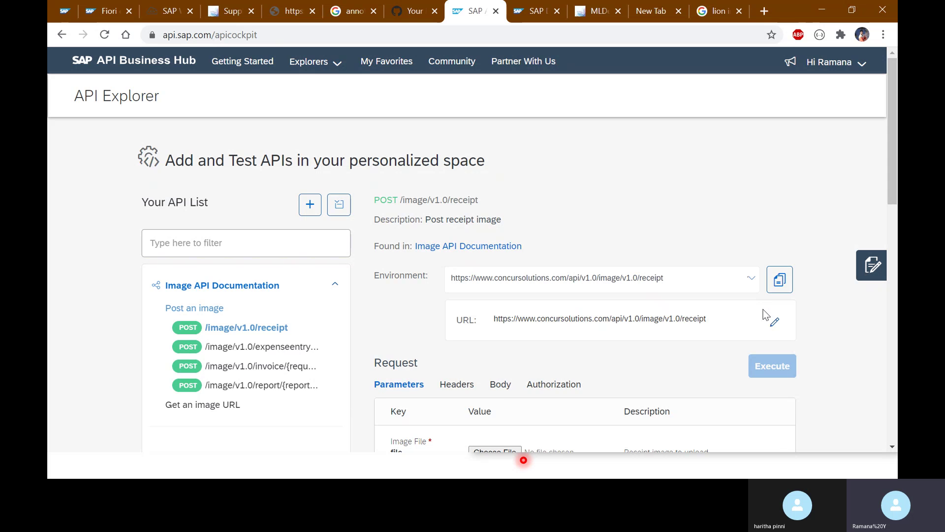
scroll(768, 318, down, 4)
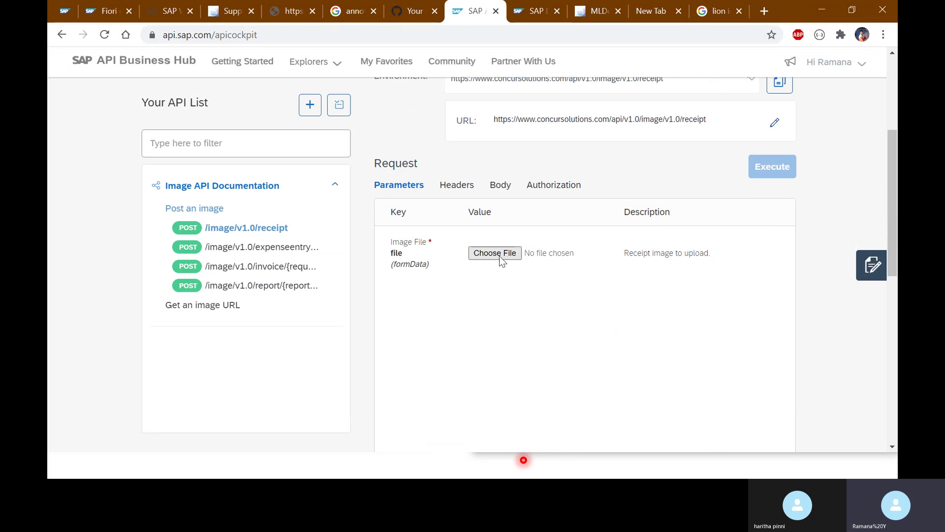
click(499, 257)
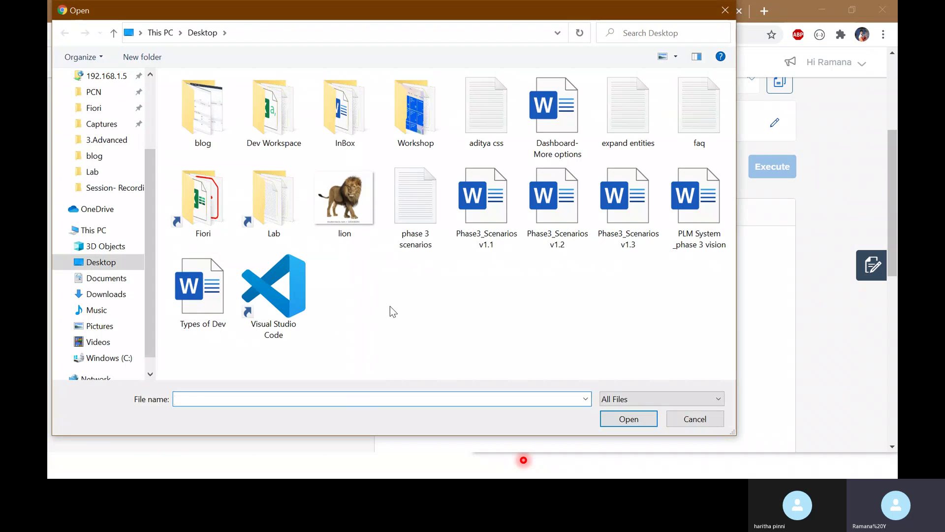
double_click(215, 217)
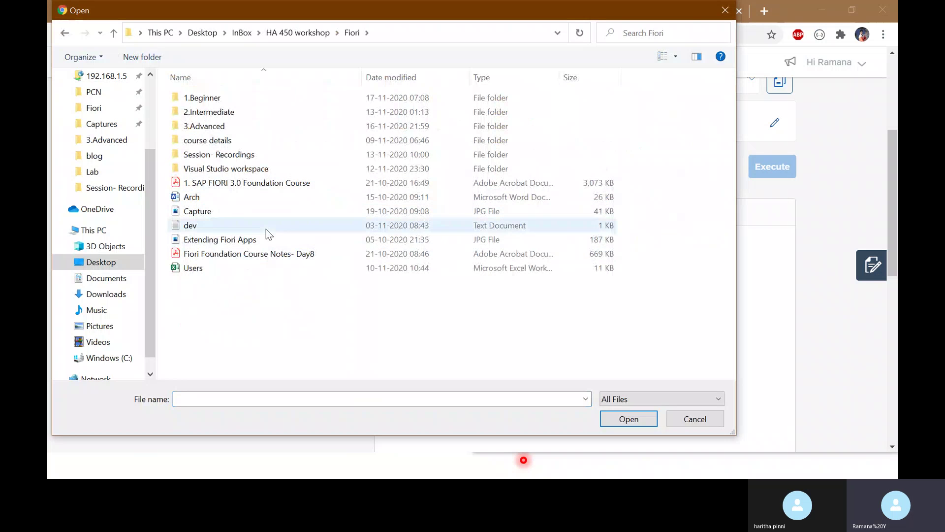
double_click(235, 142)
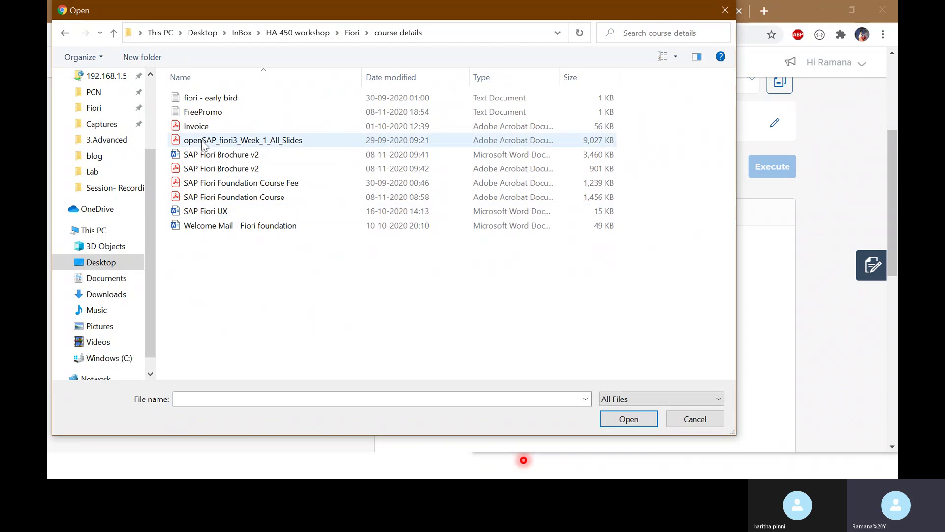
click(266, 127)
click(627, 418)
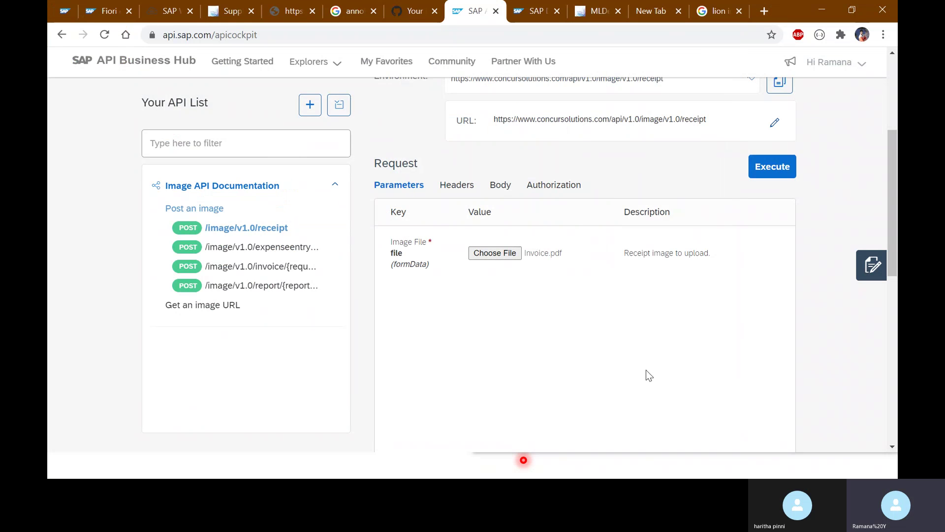
Look through the receipt request's headers, body and OAuth 2.0 authorization settings, and return to its parameters.
click(445, 192)
click(497, 190)
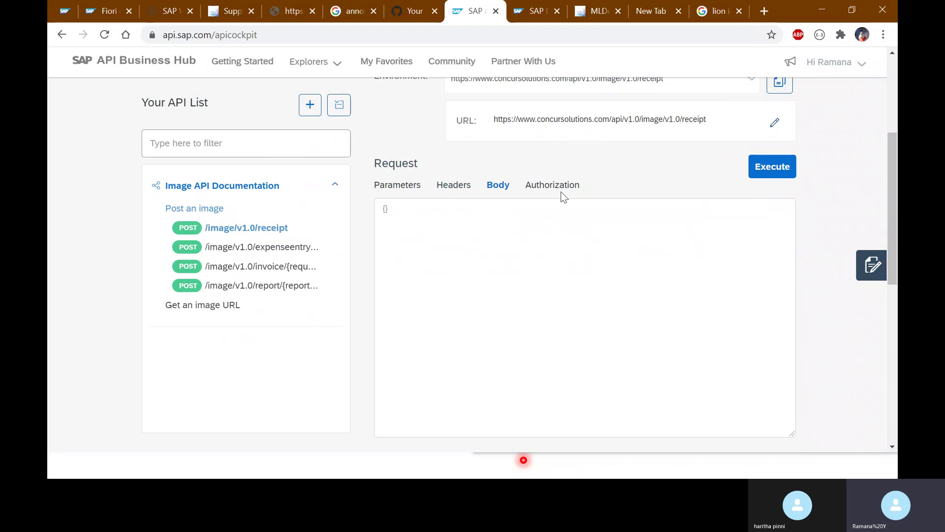
click(533, 191)
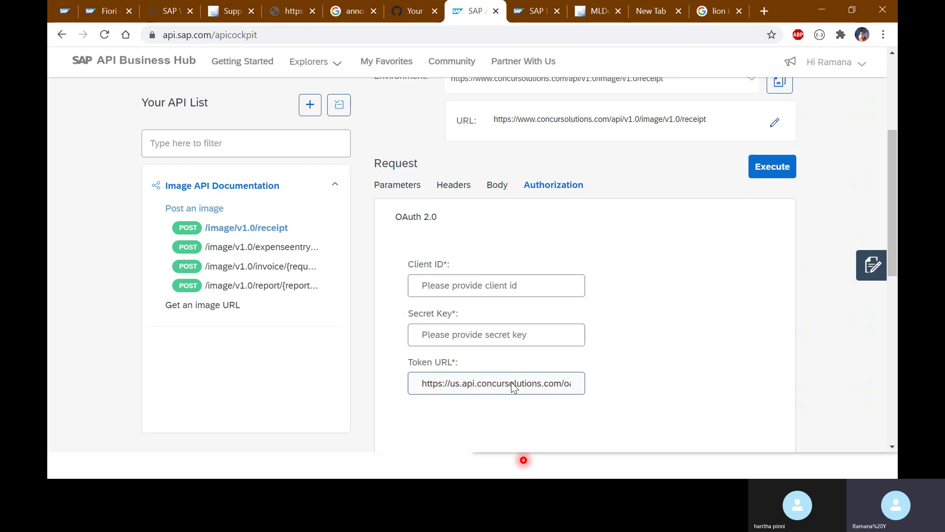
click(504, 334)
click(399, 187)
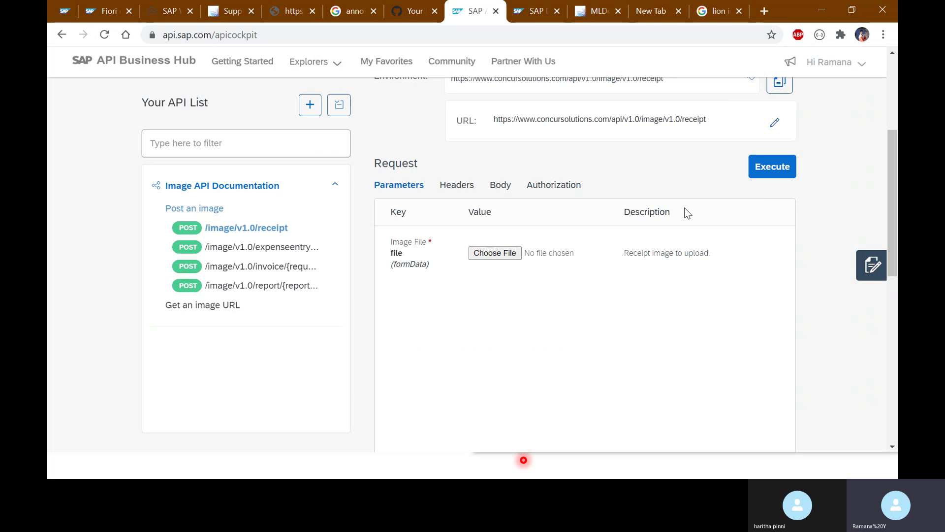
Attach Invoice.pdf again as the image file, execute the receipt request and check its response.
click(763, 175)
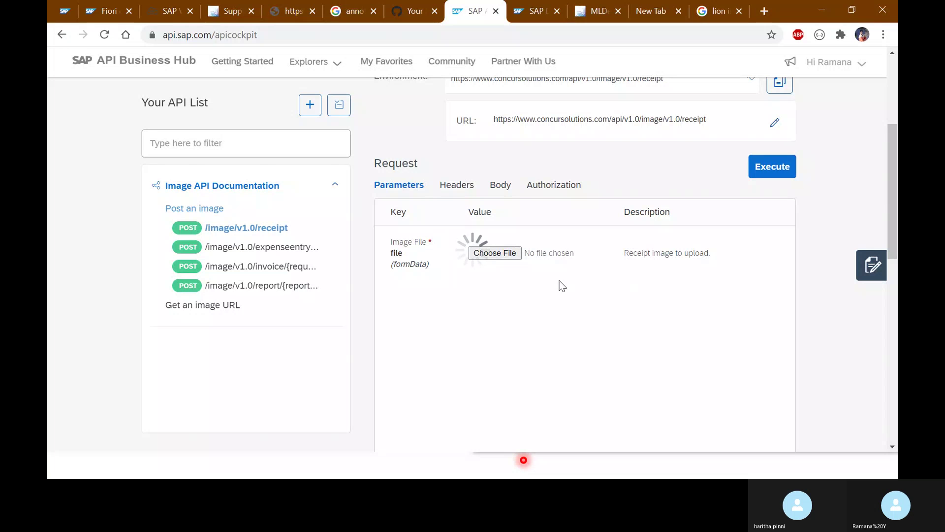
click(492, 252)
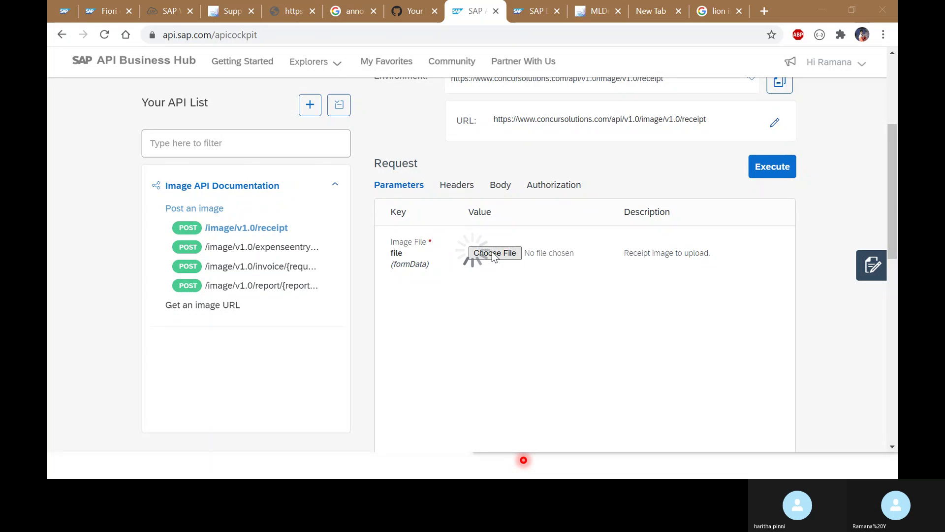
click(207, 128)
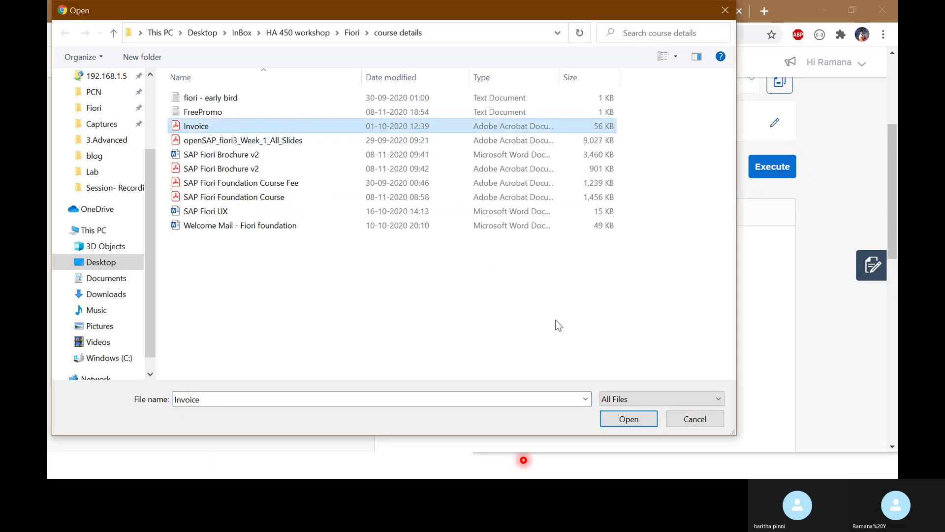
click(628, 419)
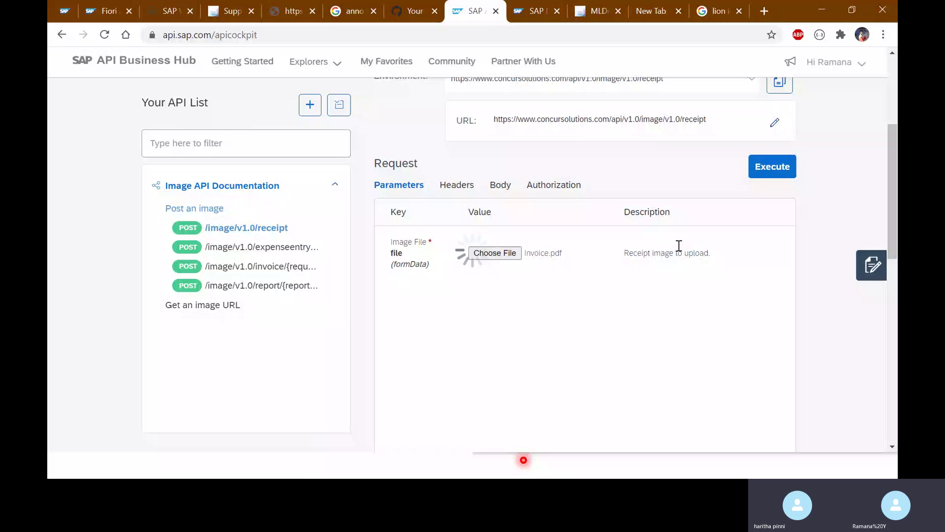
click(768, 170)
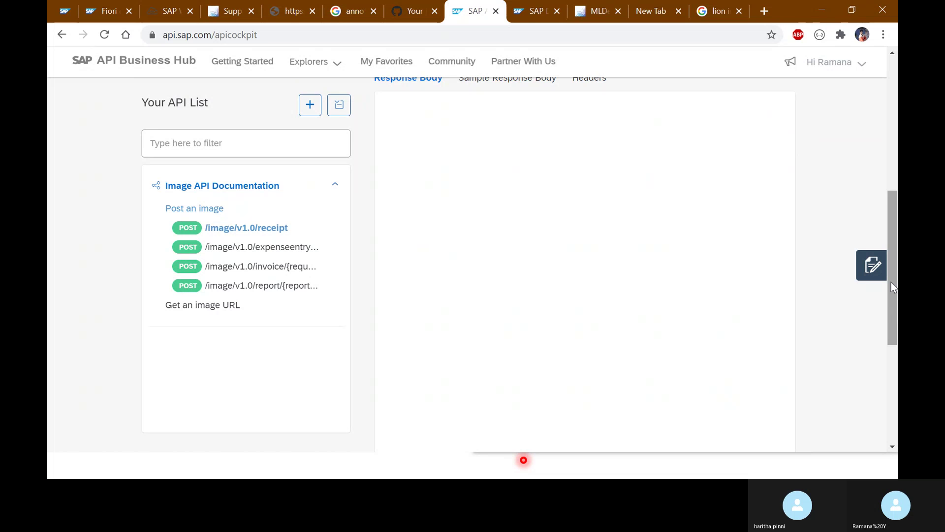
drag(890, 265, 887, 241)
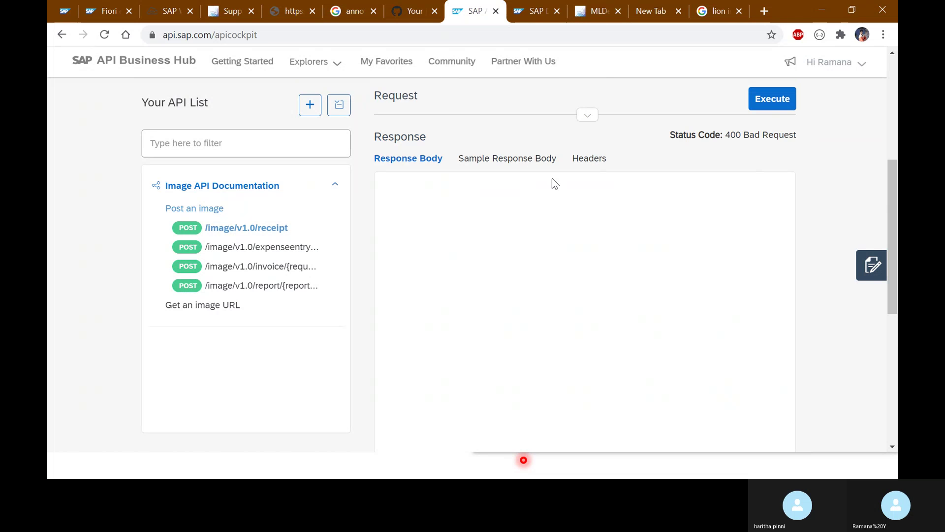
scroll(797, 165, up, 1)
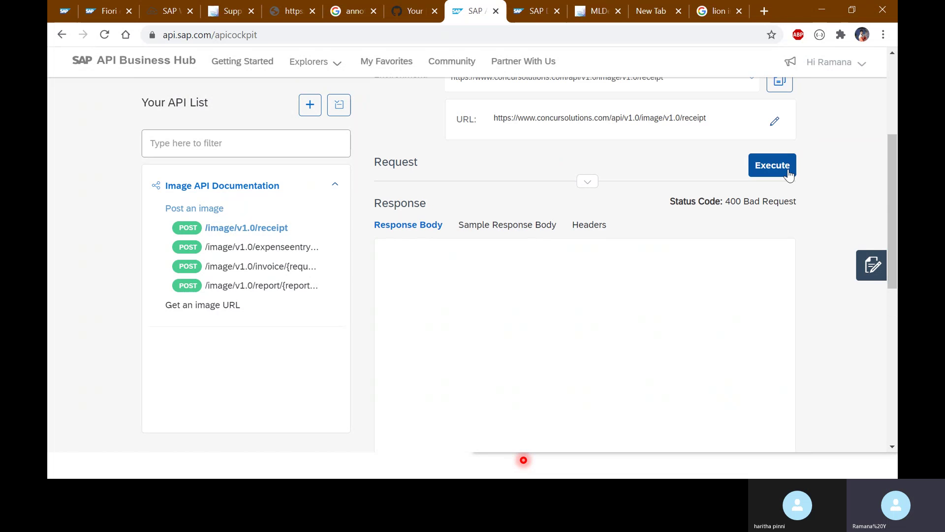
scroll(734, 256, up, 2)
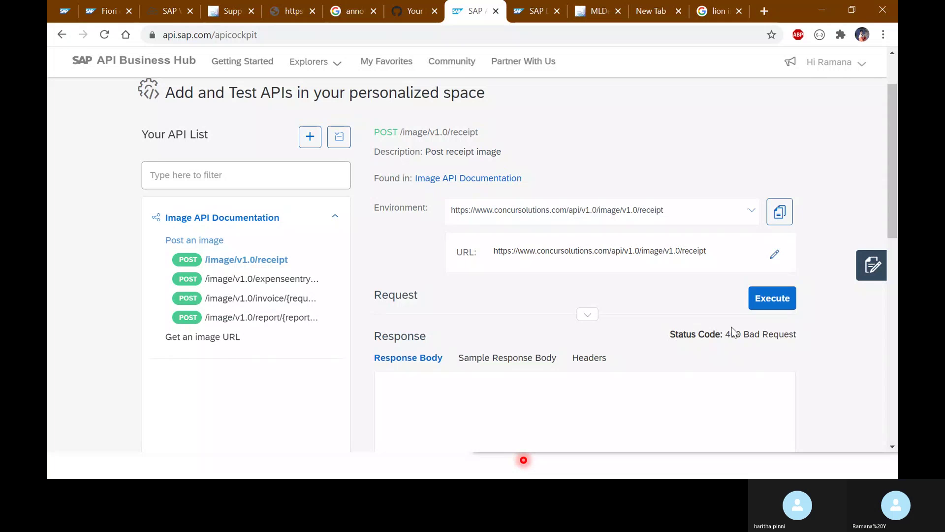
scroll(731, 327, down, 3)
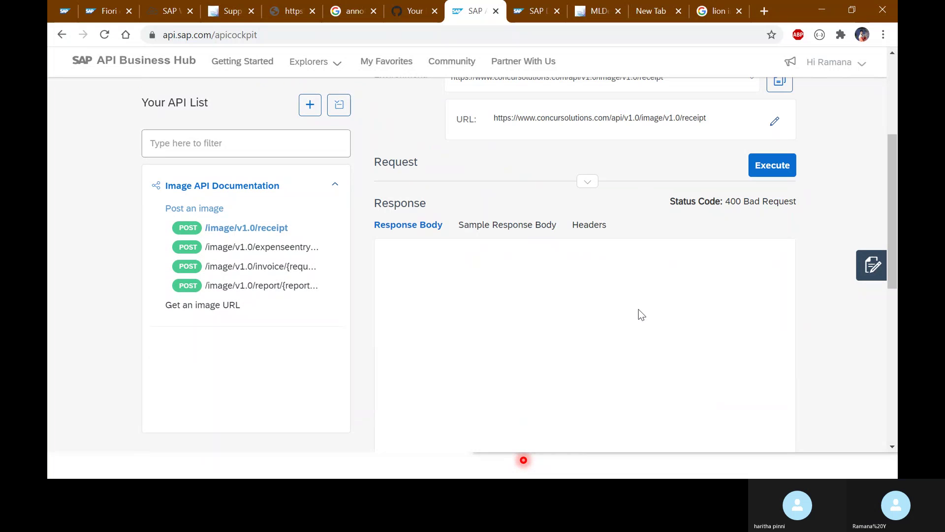
Look through the Get an image URL and Post an image endpoints of Image API Documentation, ending on POST /image/v1.0/receipt.
click(228, 312)
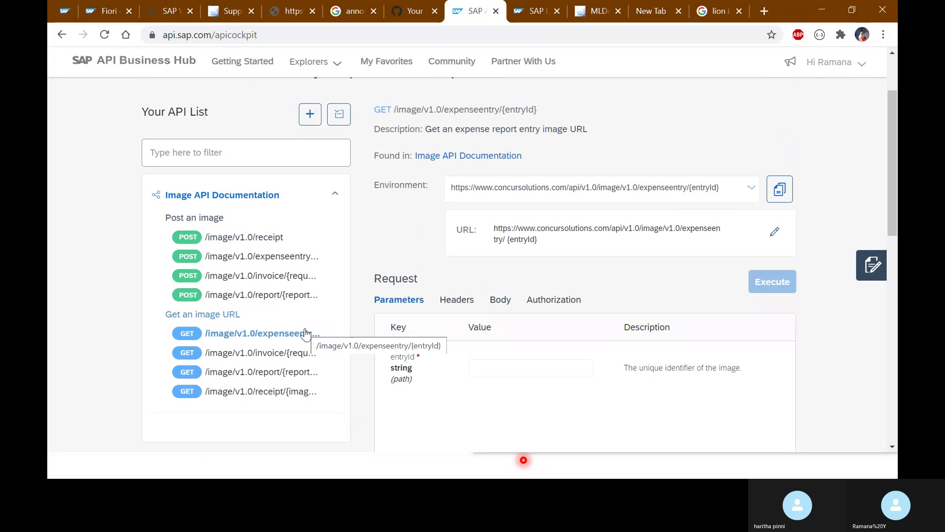
click(268, 357)
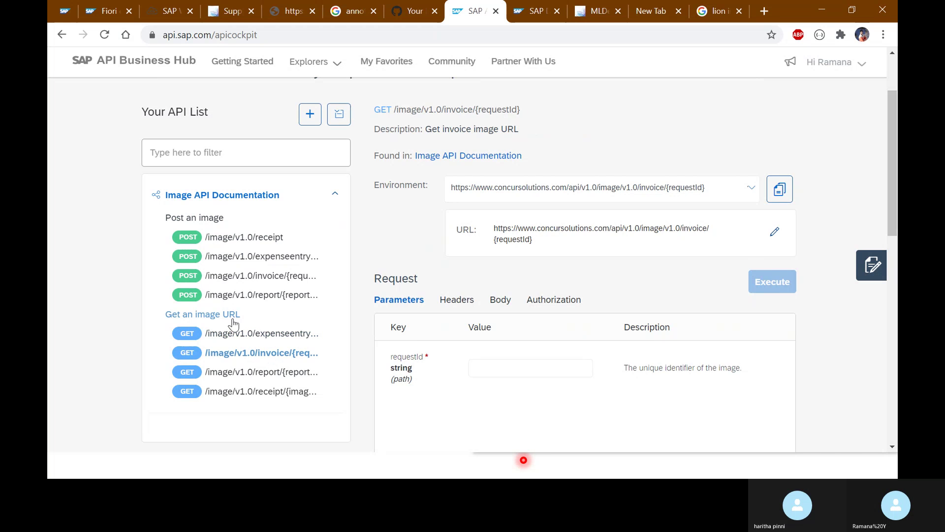
click(246, 257)
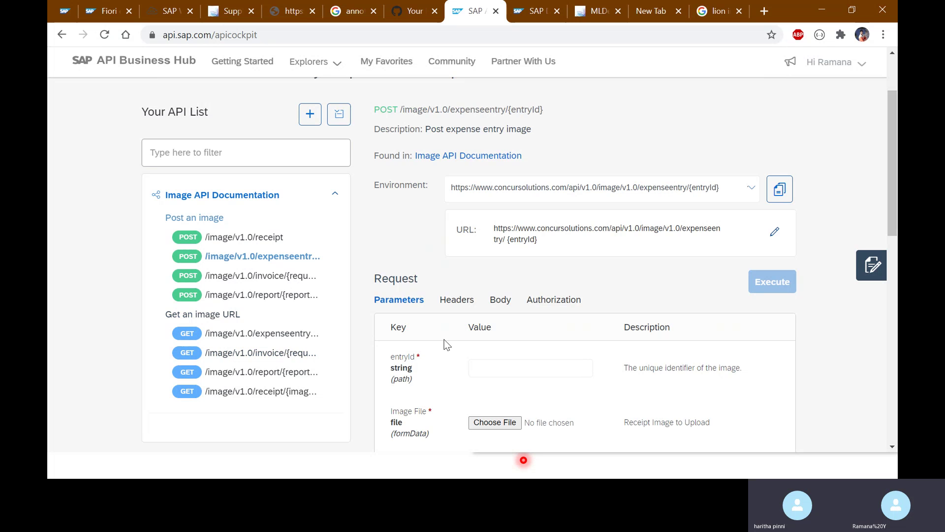
scroll(530, 389, down, 1)
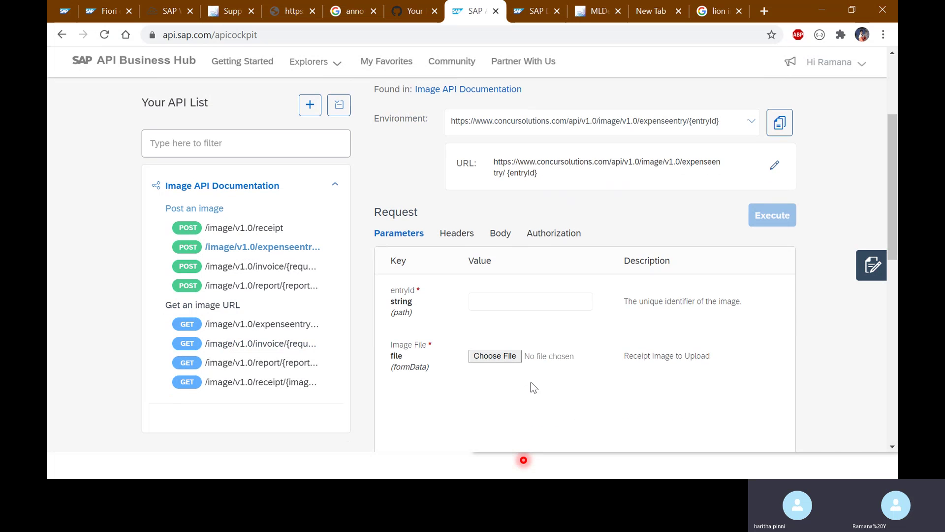
click(249, 228)
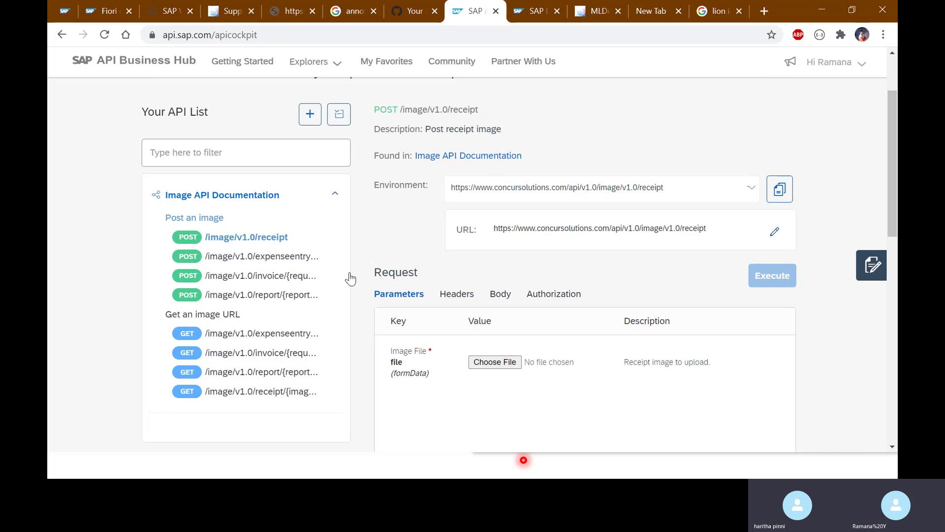
click(266, 260)
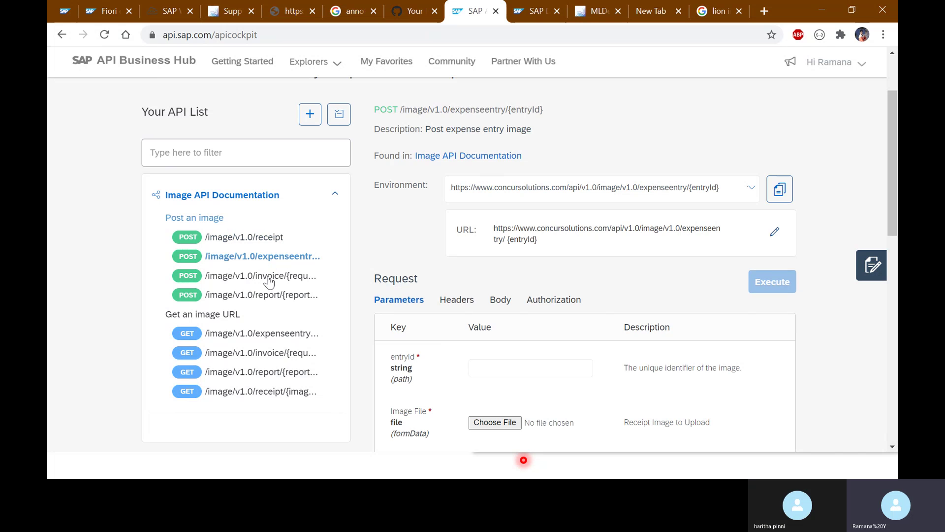
click(238, 239)
click(200, 222)
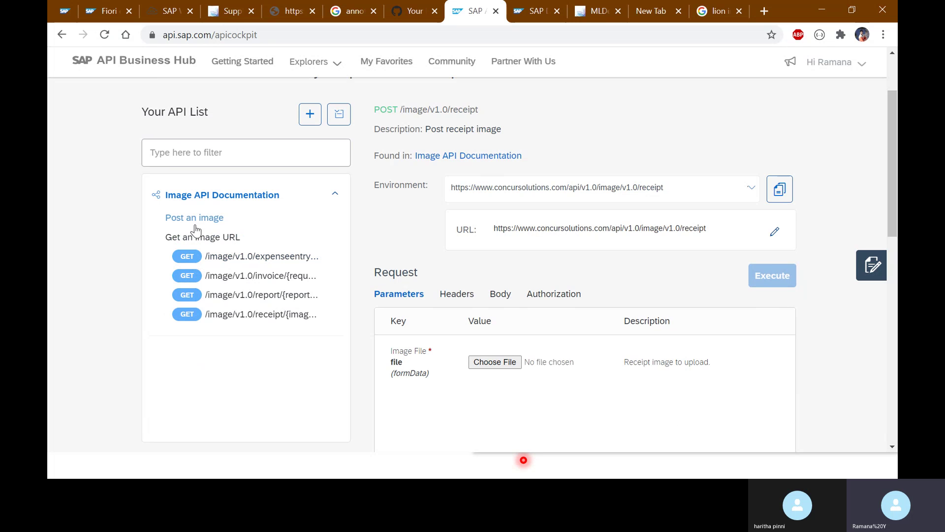
click(194, 220)
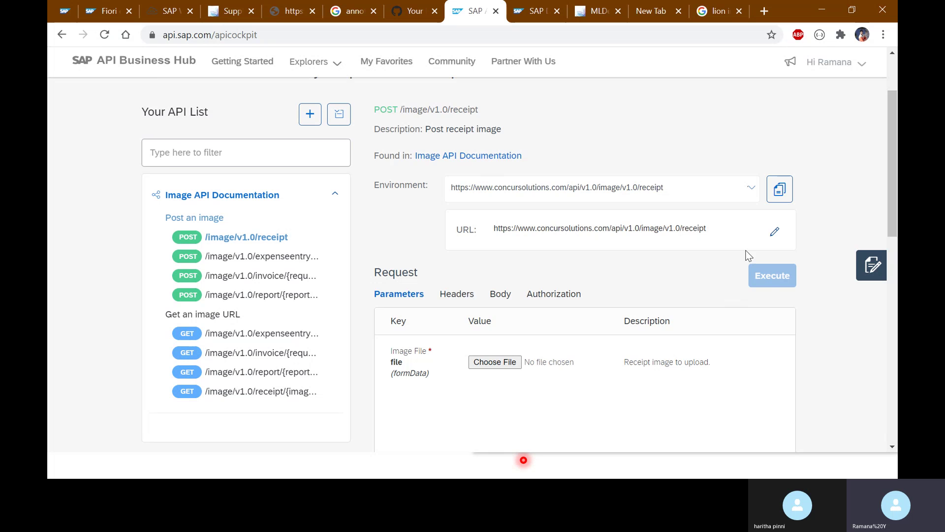
click(680, 188)
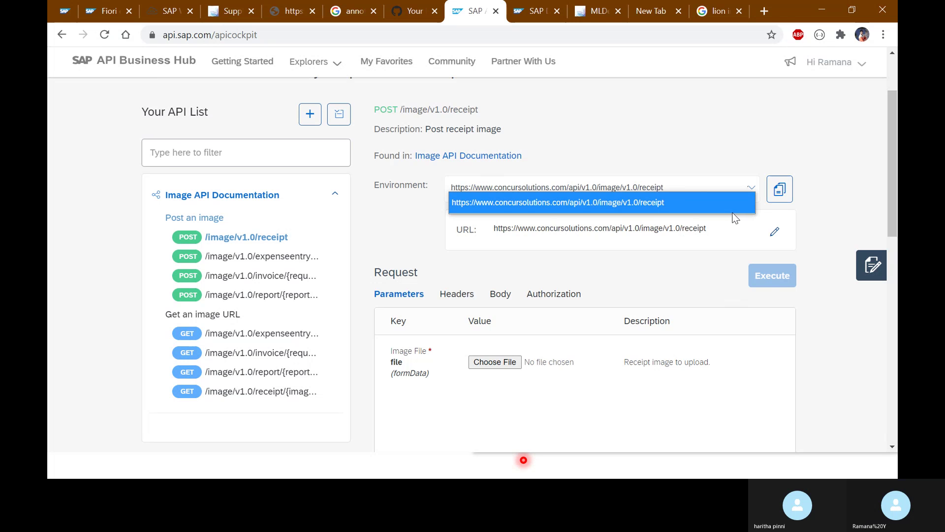
click(769, 5)
click(764, 11)
click(735, 33)
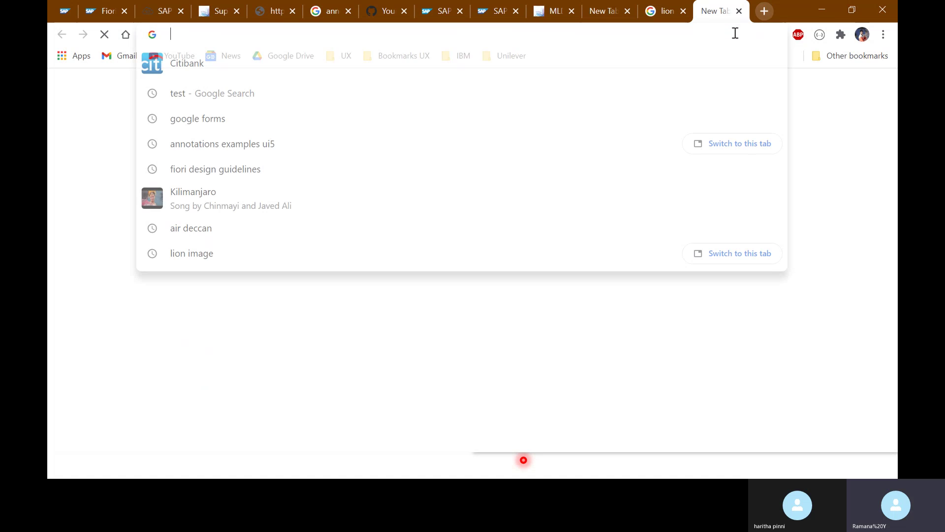
text(https://mlfproduction-deployment-api.cfapps.eu10.hana.ondemand.com/api/v2)
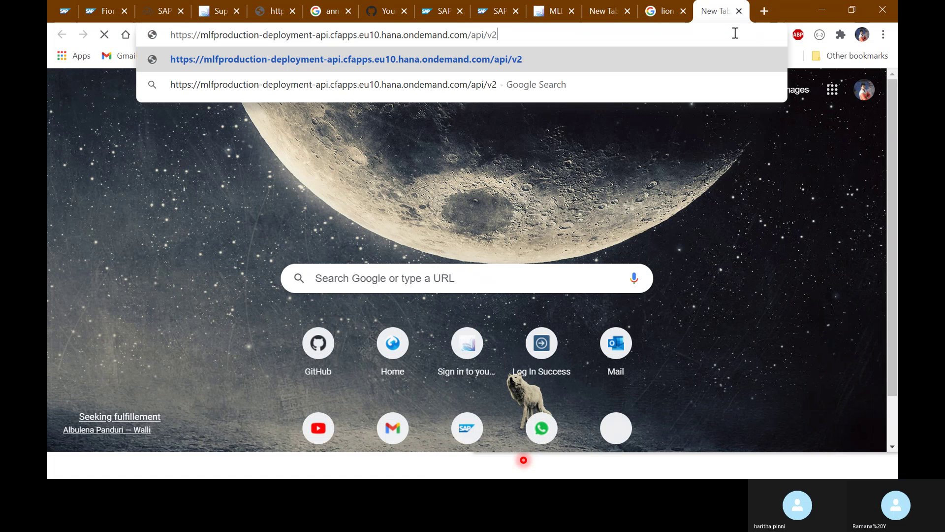
key(Return)
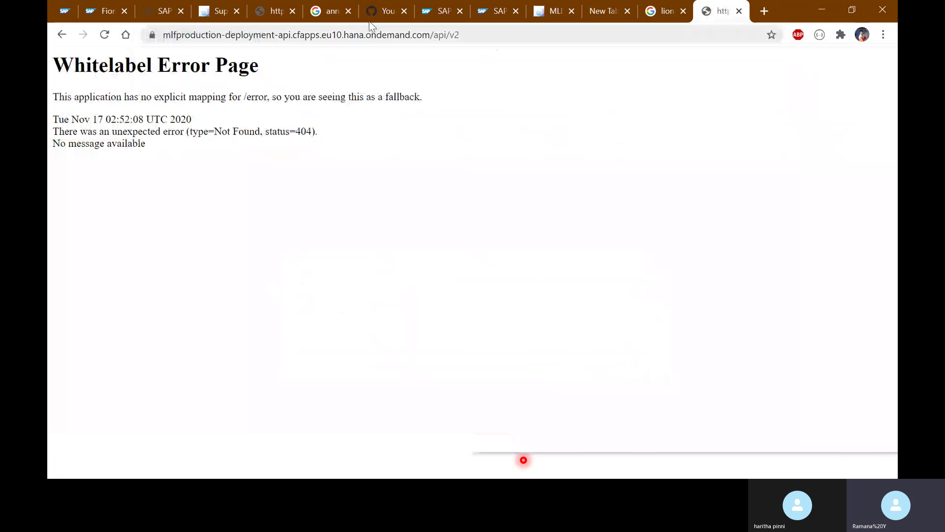
Return to the POST /image/v1.0/receipt request in the personal API list and open its Image API Documentation in a separate browser tab.
click(498, 13)
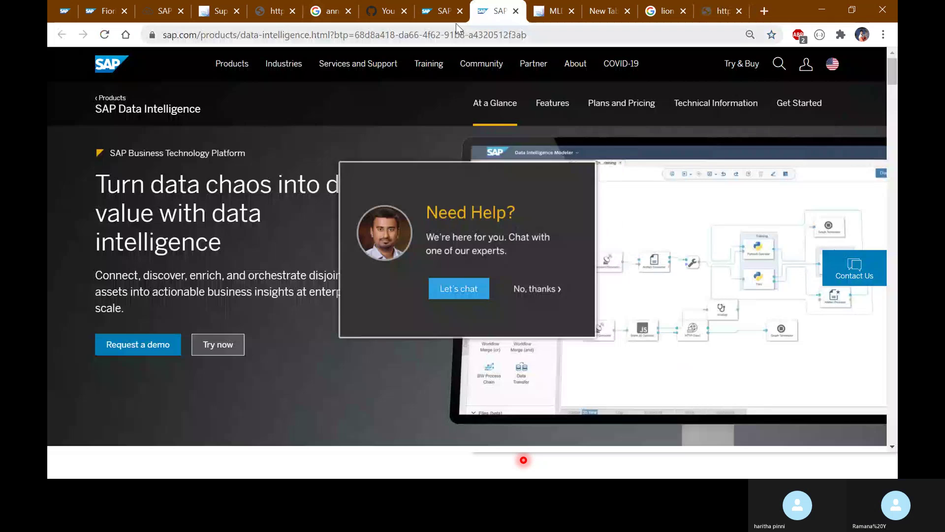
click(444, 12)
scroll(850, 348, down, 7)
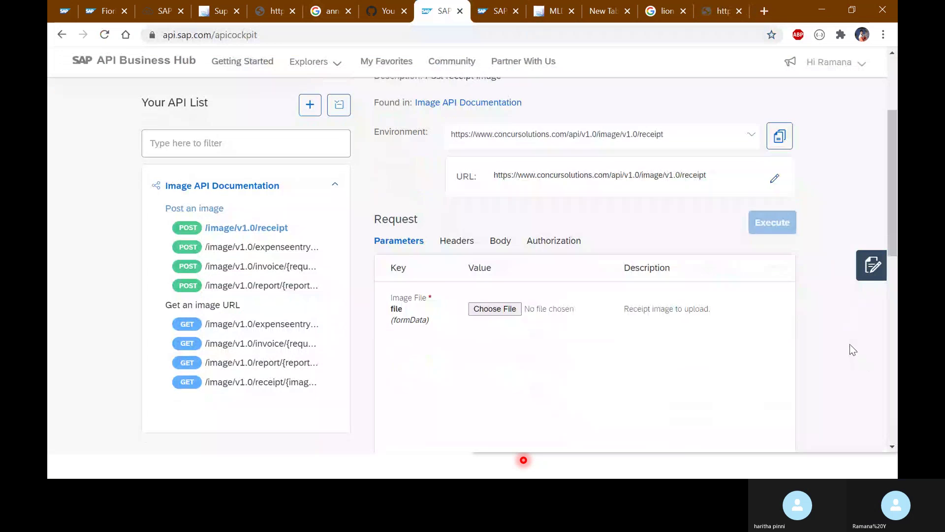
scroll(749, 317, up, 6)
scroll(747, 307, up, 2)
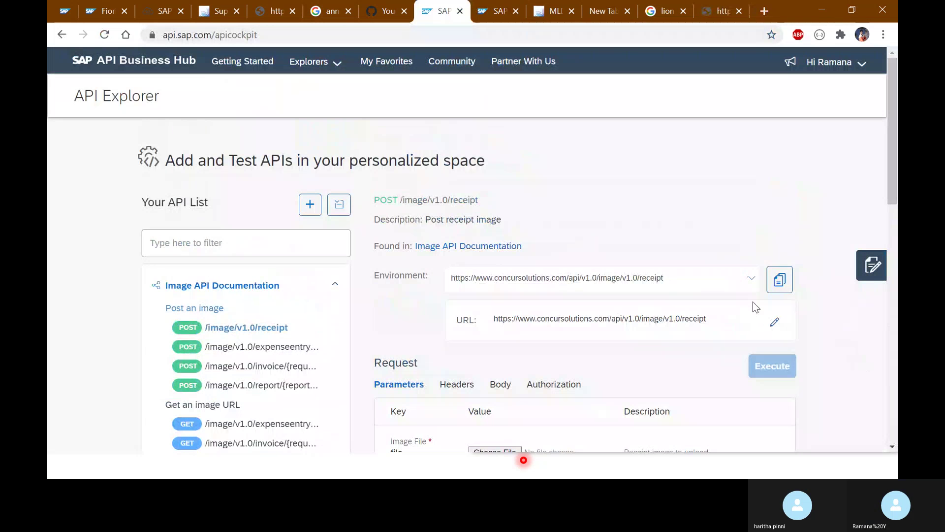
middle_click(464, 246)
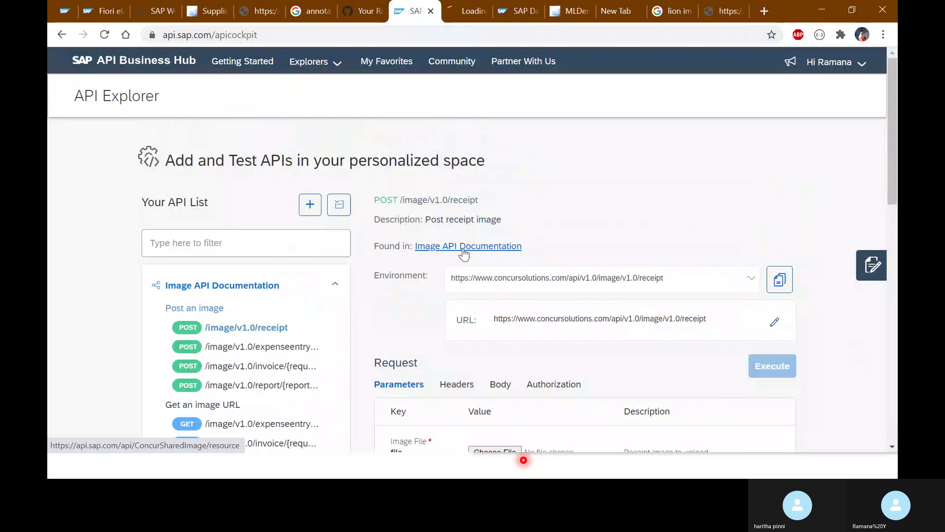
click(457, 11)
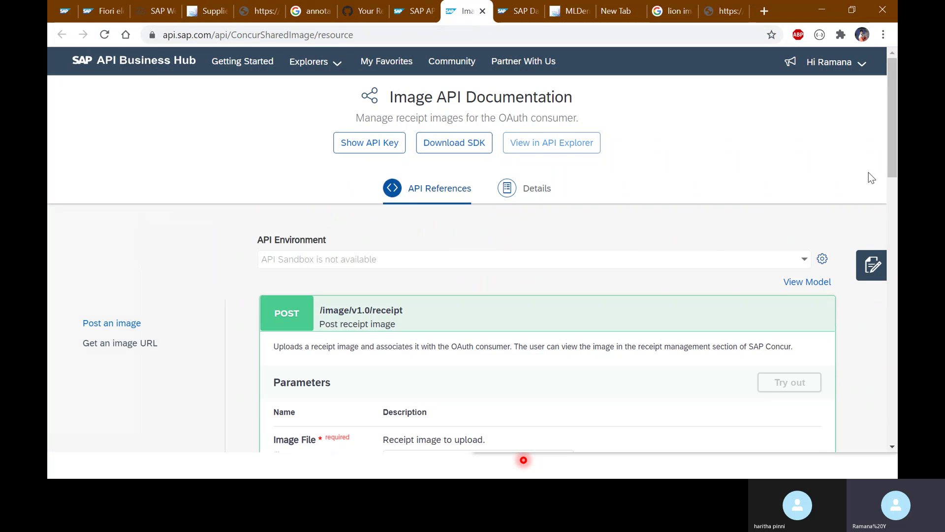
Look through the parameters, response codes and remaining POST endpoints in the Image API references.
scroll(870, 178, down, 3)
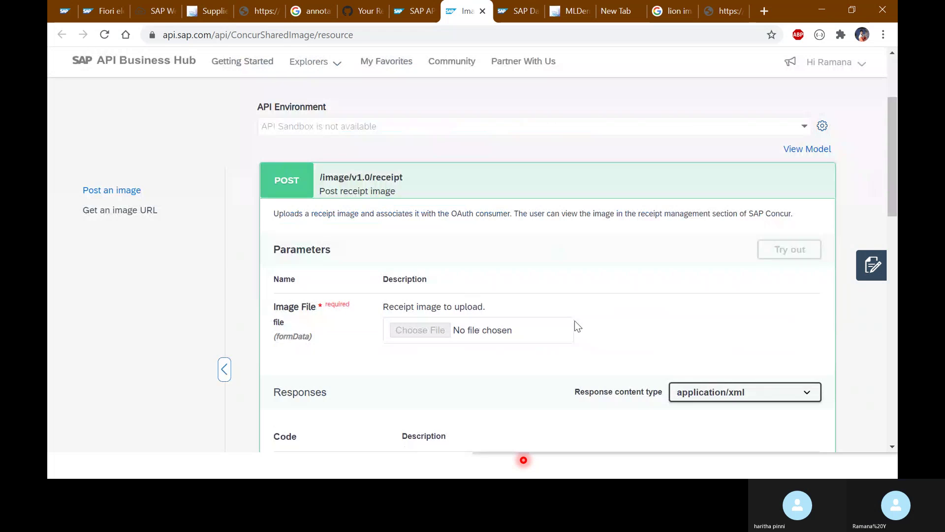
scroll(574, 325, up, 2)
scroll(833, 340, down, 5)
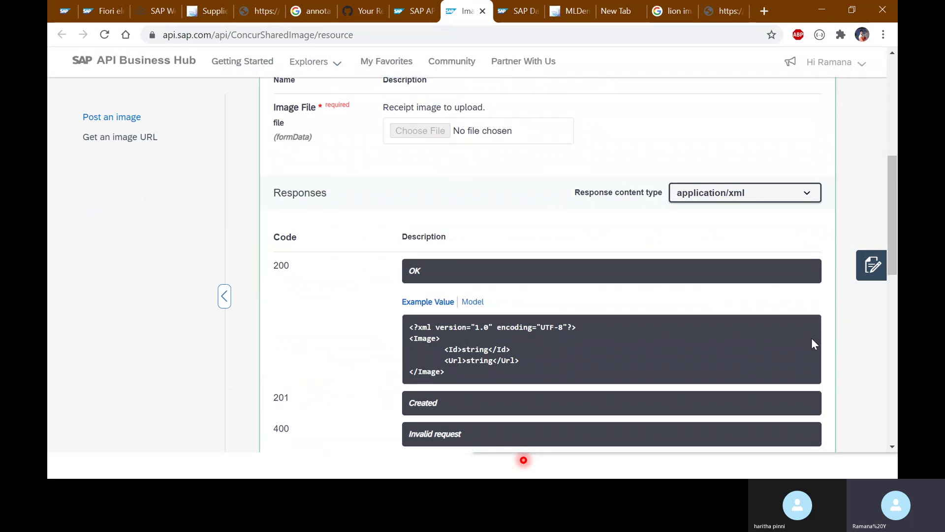
scroll(749, 319, down, 10)
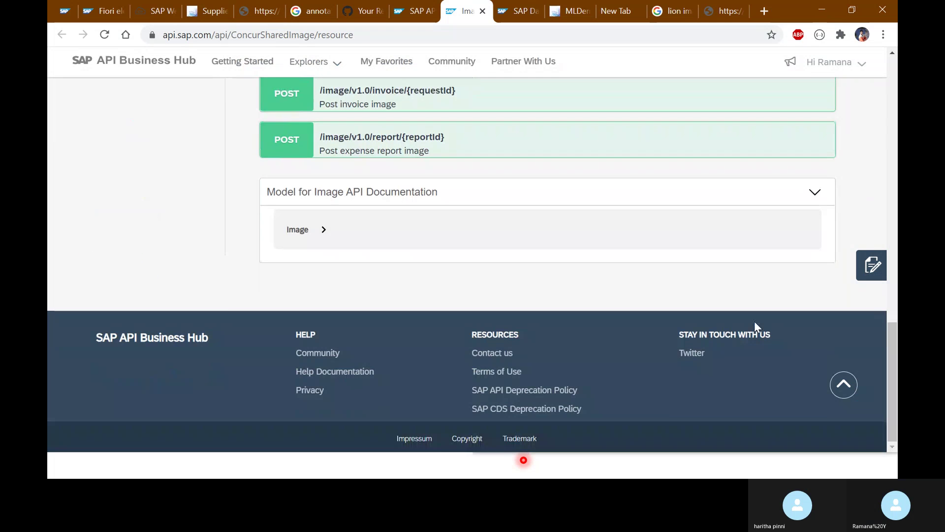
scroll(756, 322, up, 5)
scroll(755, 325, up, 12)
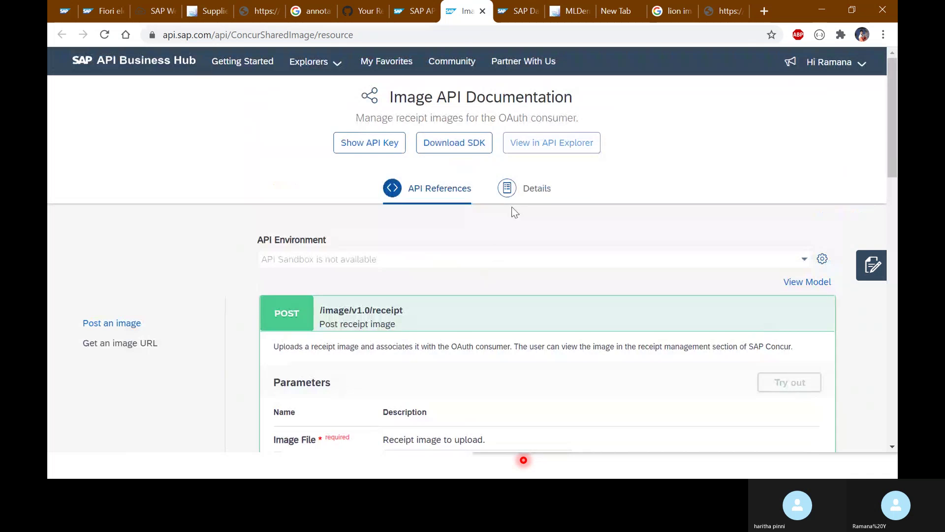
Examine the Image API's details and its production URL, and return to the API references.
click(532, 190)
scroll(719, 379, down, 5)
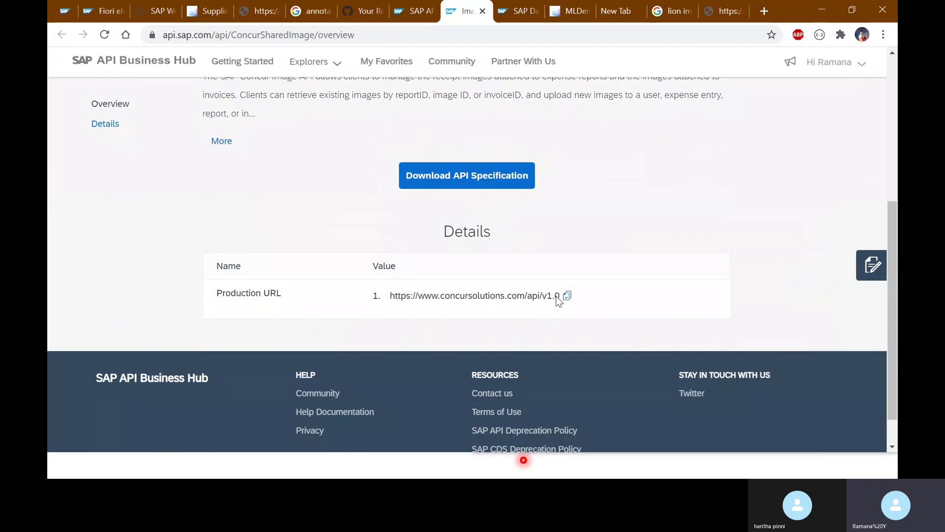
drag(555, 296, 418, 299)
scroll(469, 299, up, 5)
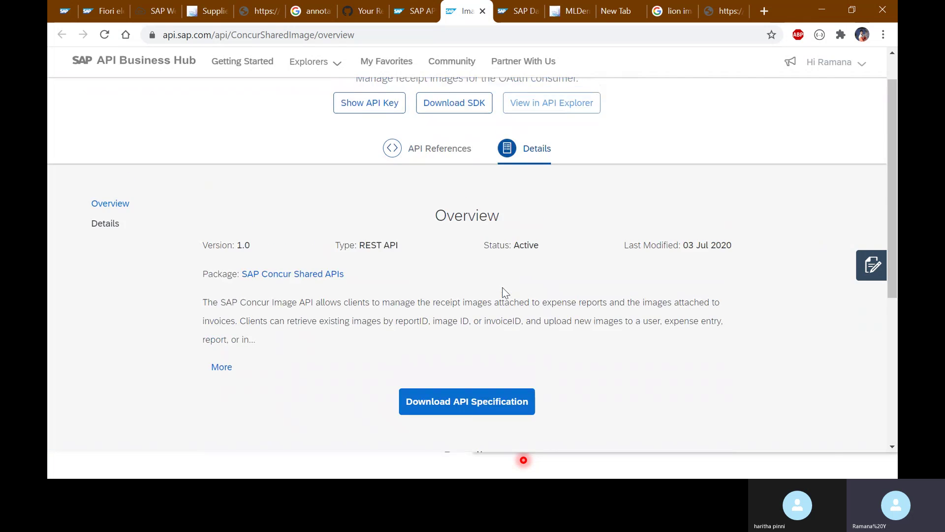
click(415, 193)
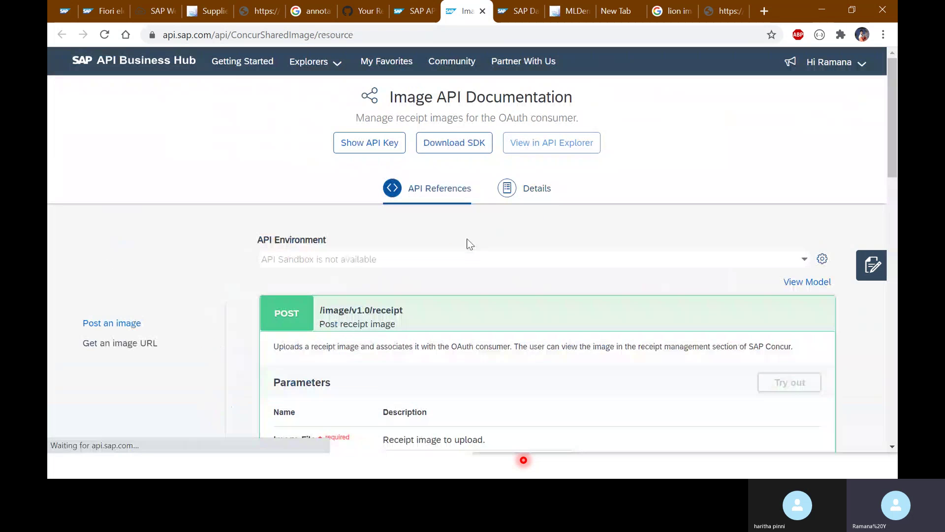
Copy the API key for the Image API, and display it once more before closing it.
click(373, 148)
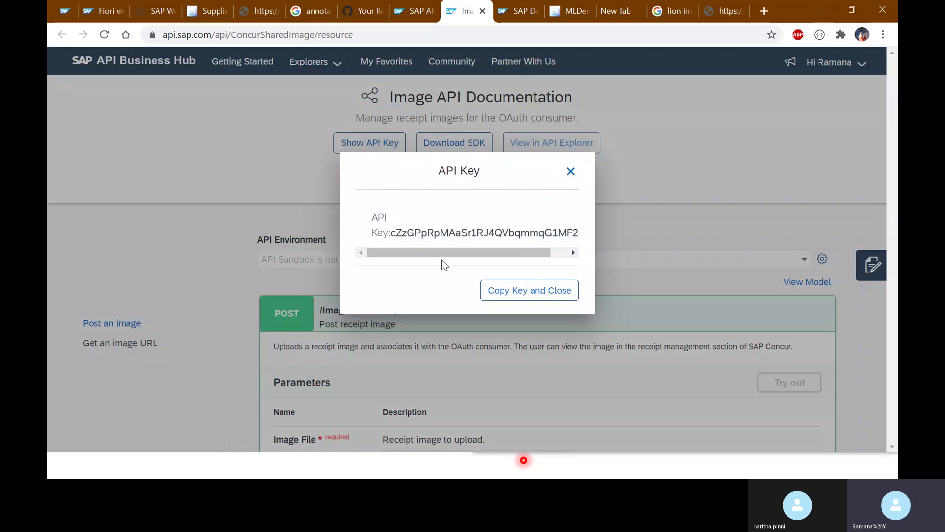
click(509, 296)
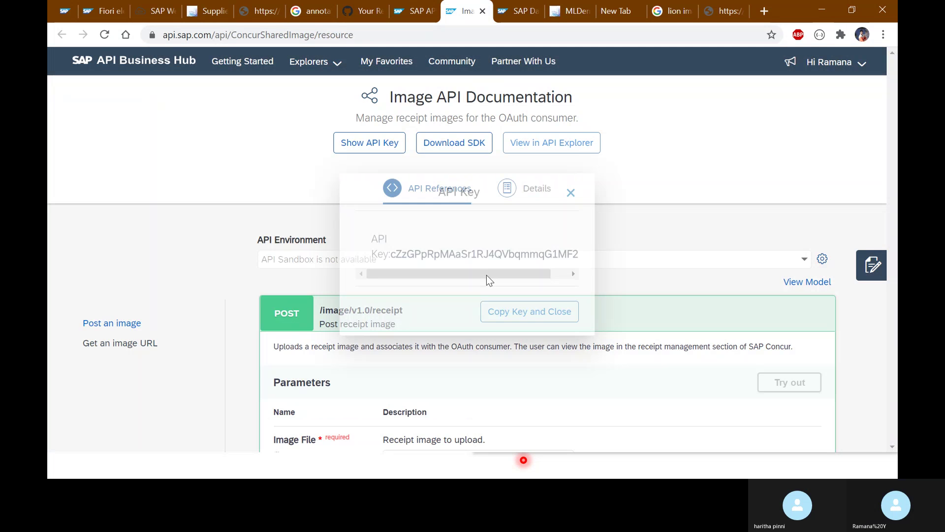
click(370, 142)
drag(498, 258, 598, 193)
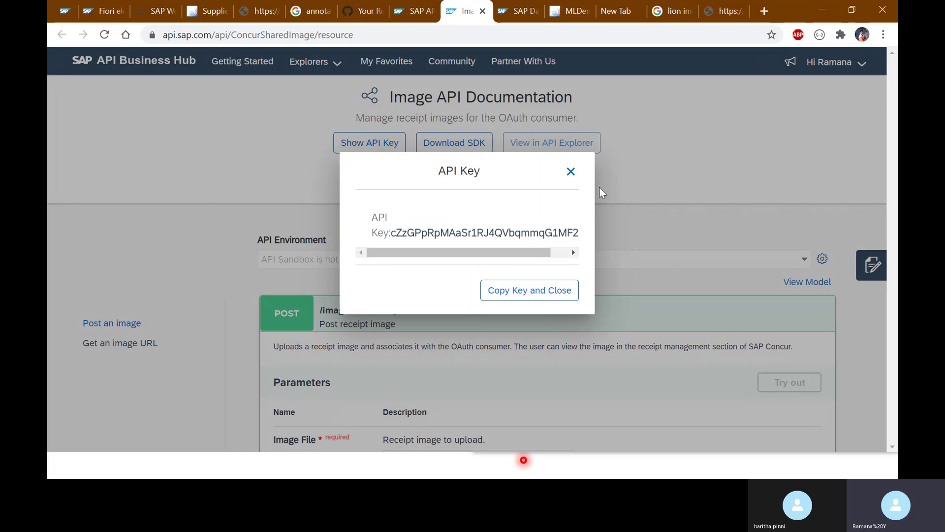
click(570, 171)
Check the account options and copy the Image API's key again.
scroll(607, 327, down, 2)
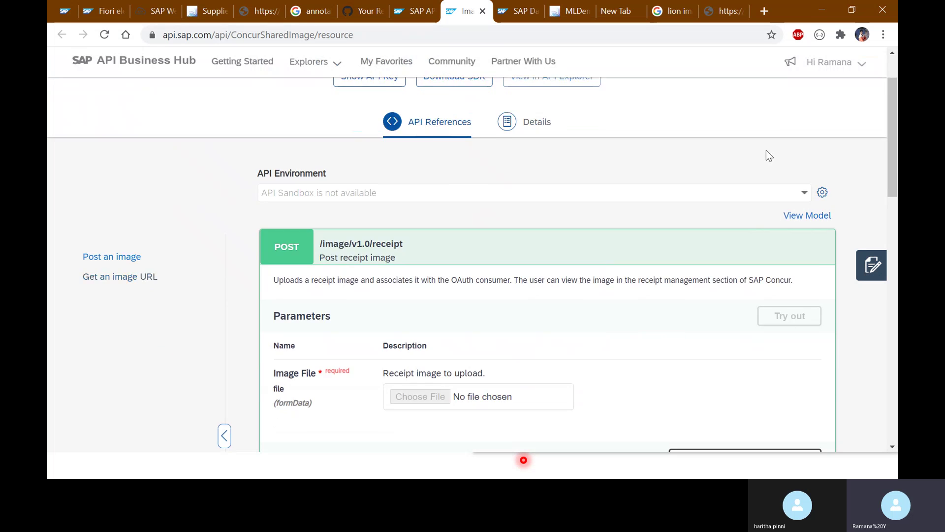
scroll(766, 150, up, 2)
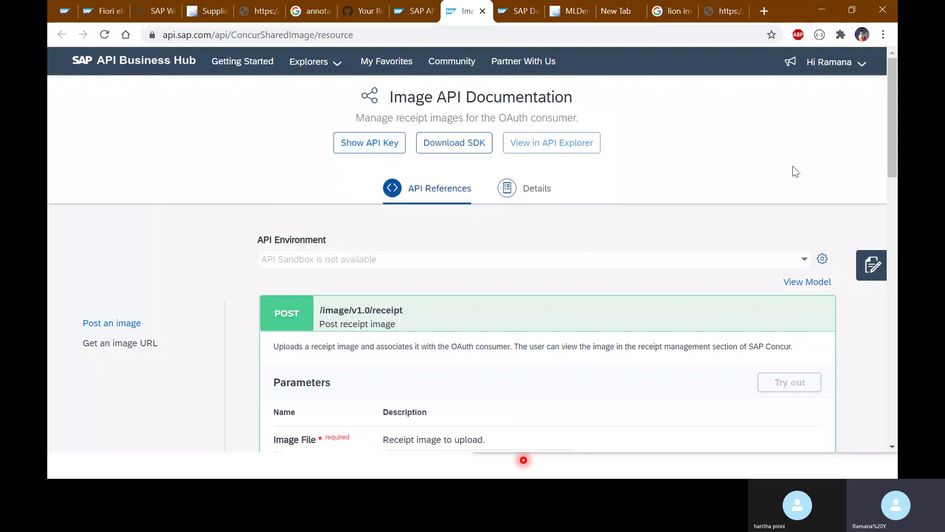
click(857, 66)
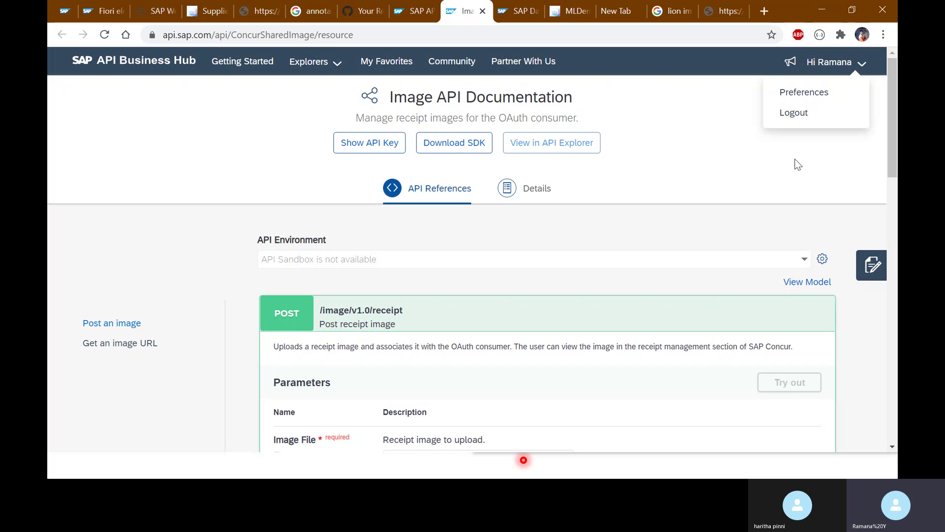
click(400, 147)
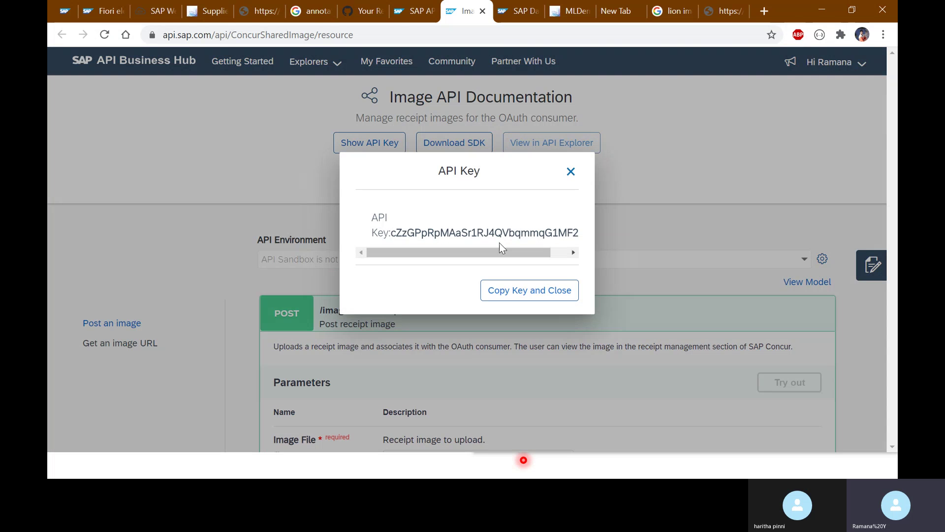
click(551, 295)
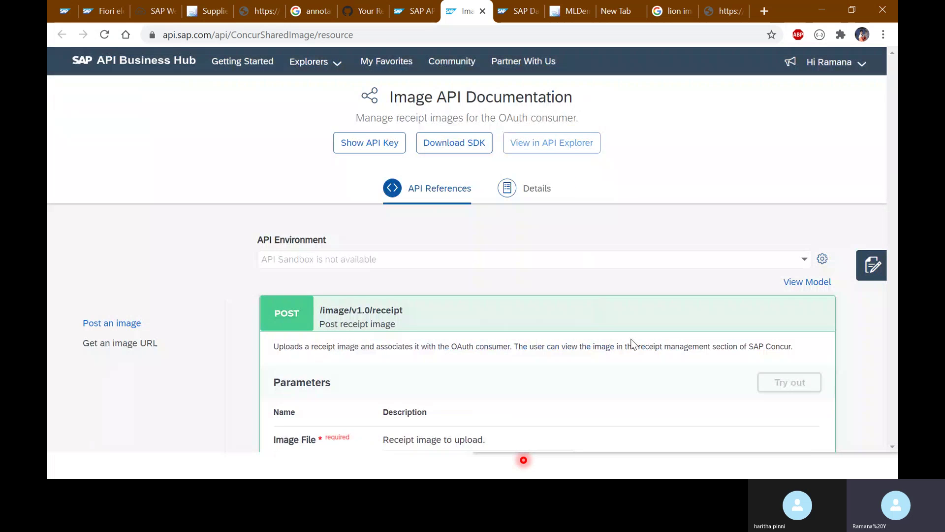
View the Image API's model with the Image schema expanded, and go back to the API environment setting.
scroll(628, 342, down, 2)
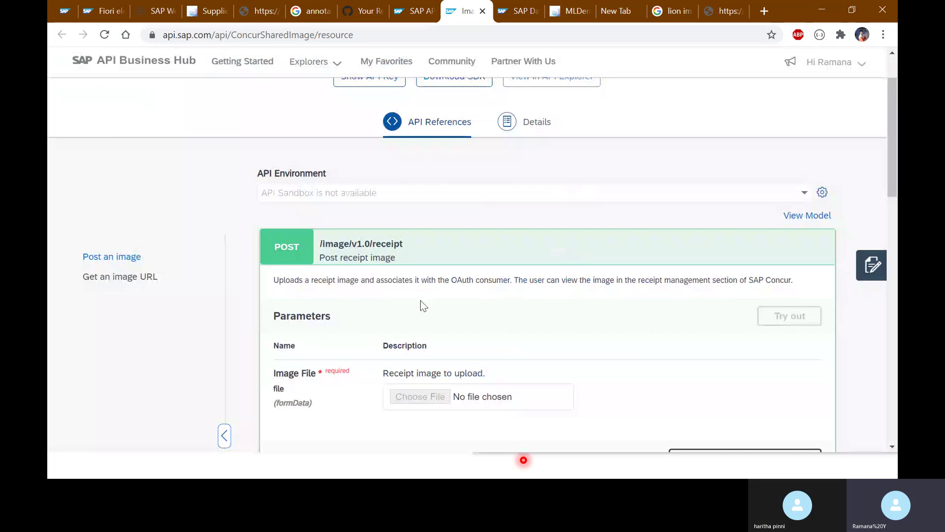
click(802, 217)
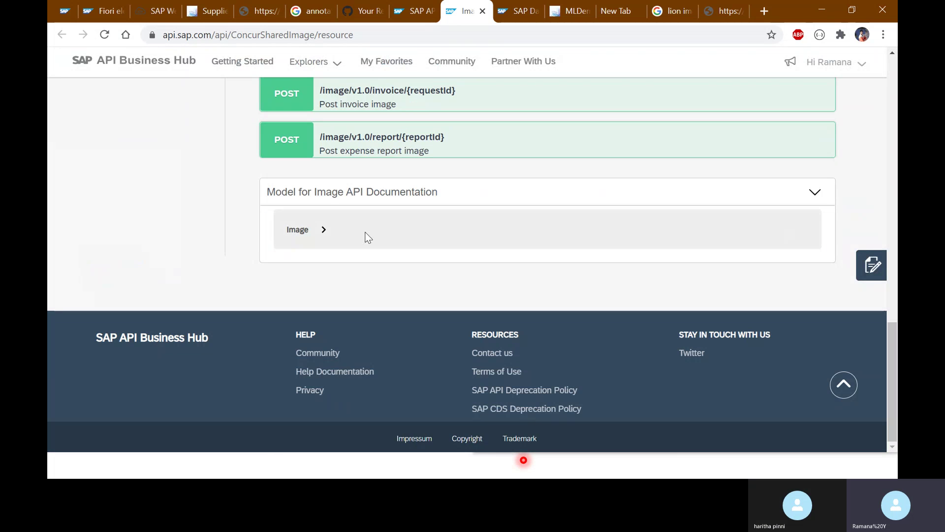
click(321, 230)
scroll(486, 297, up, 3)
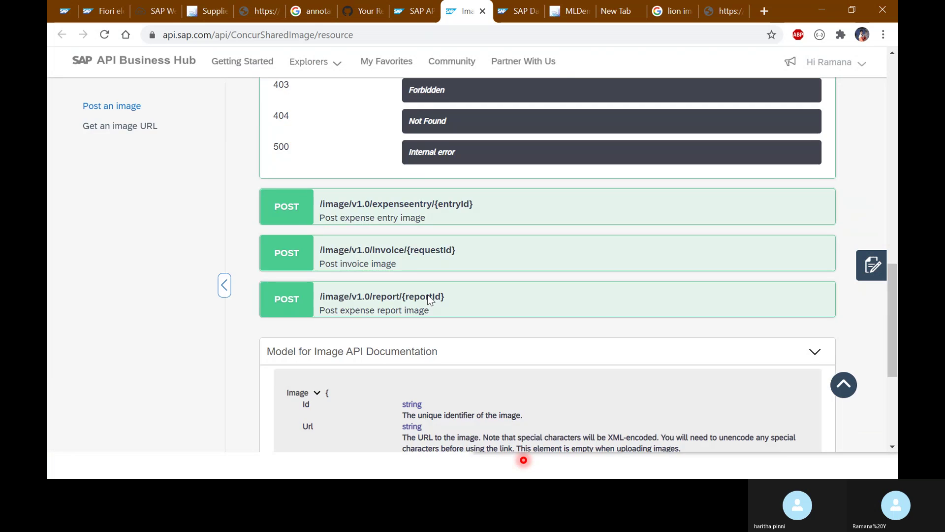
scroll(429, 298, up, 12)
scroll(450, 329, down, 3)
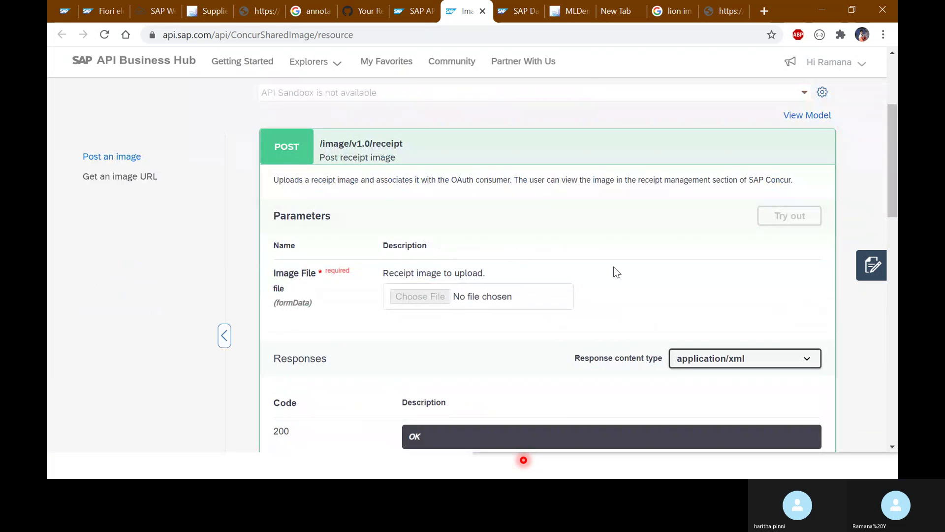
scroll(613, 267, up, 3)
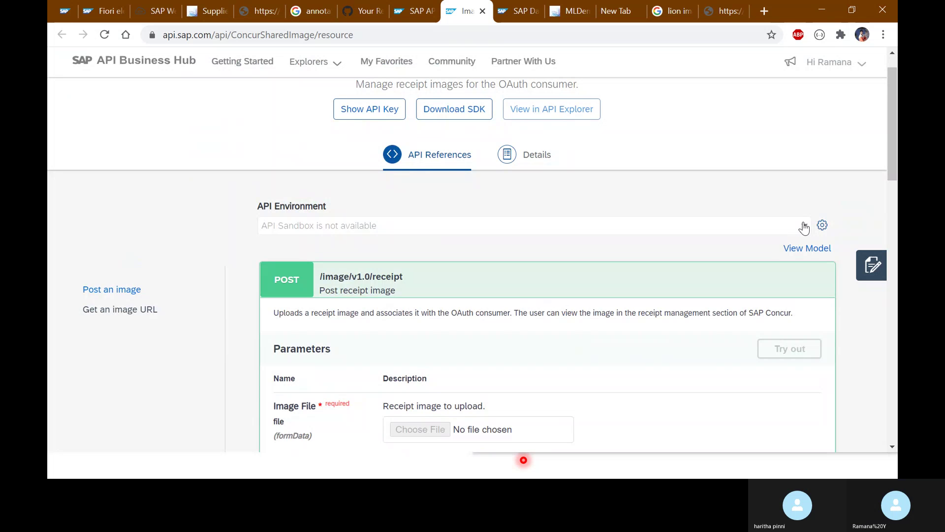
Examine the API Environment setting and the parameters of POST /image/v1.0/receipt.
click(419, 231)
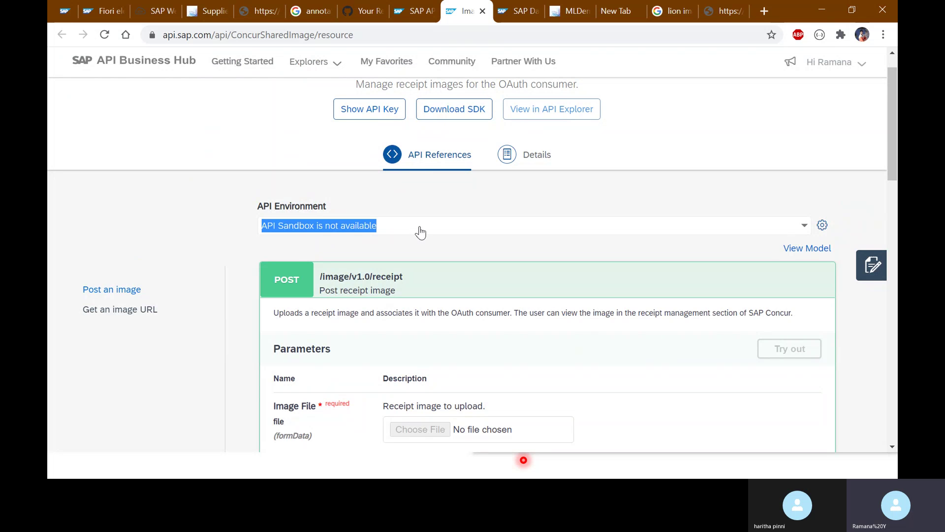
click(459, 243)
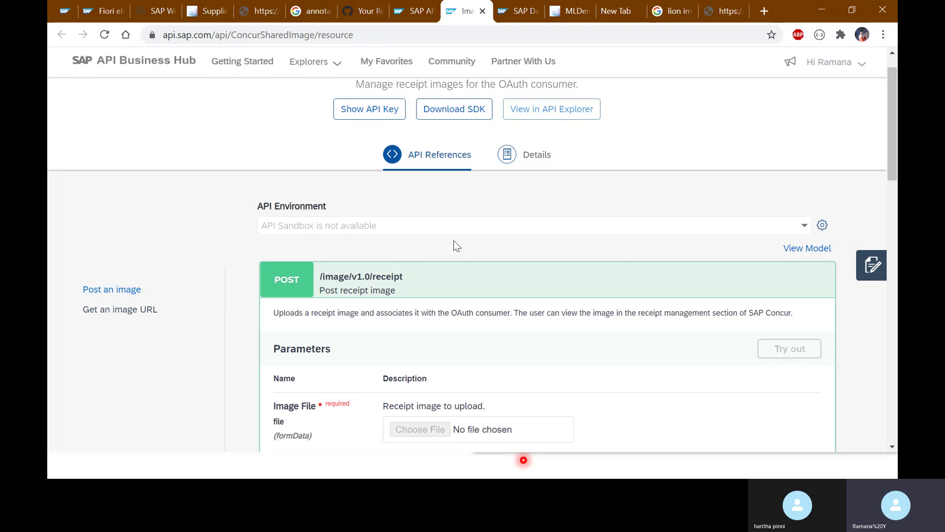
scroll(457, 246, down, 3)
scroll(457, 246, up, 1)
scroll(457, 246, up, 3)
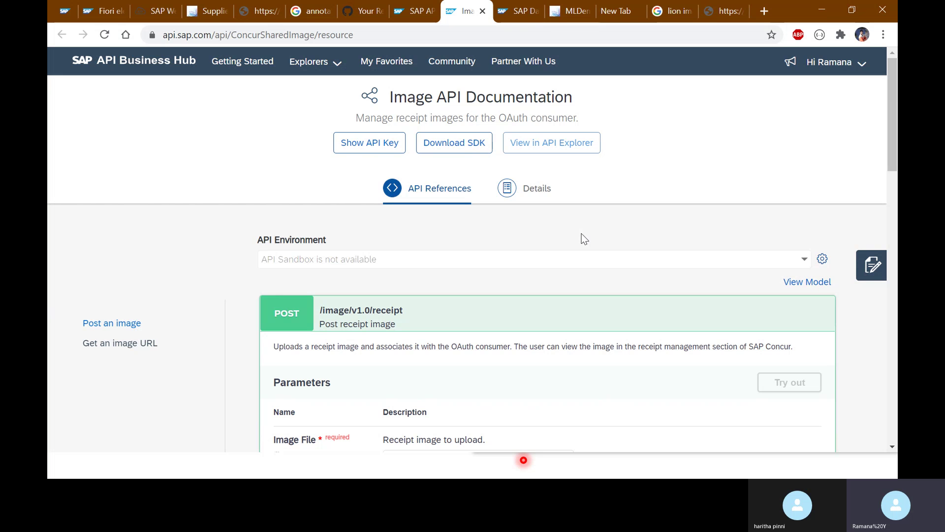
scroll(566, 296, down, 3)
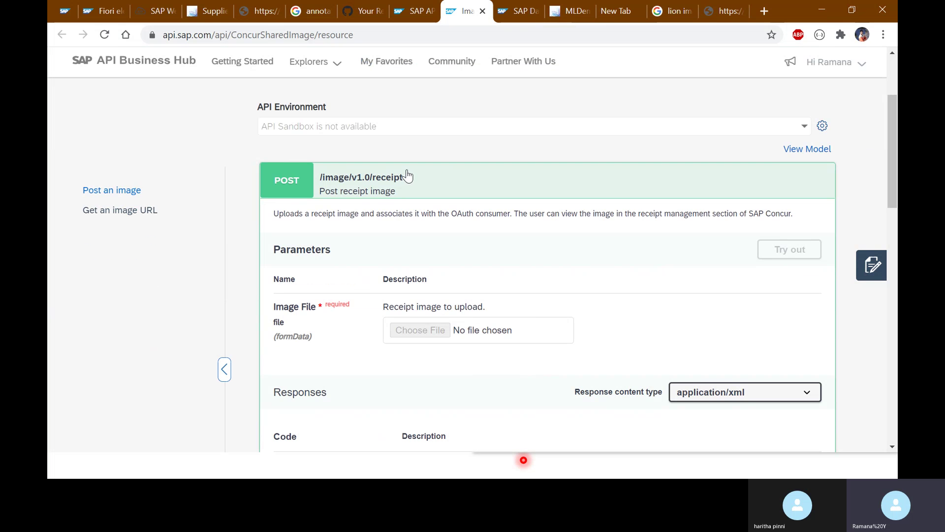
scroll(407, 179, up, 3)
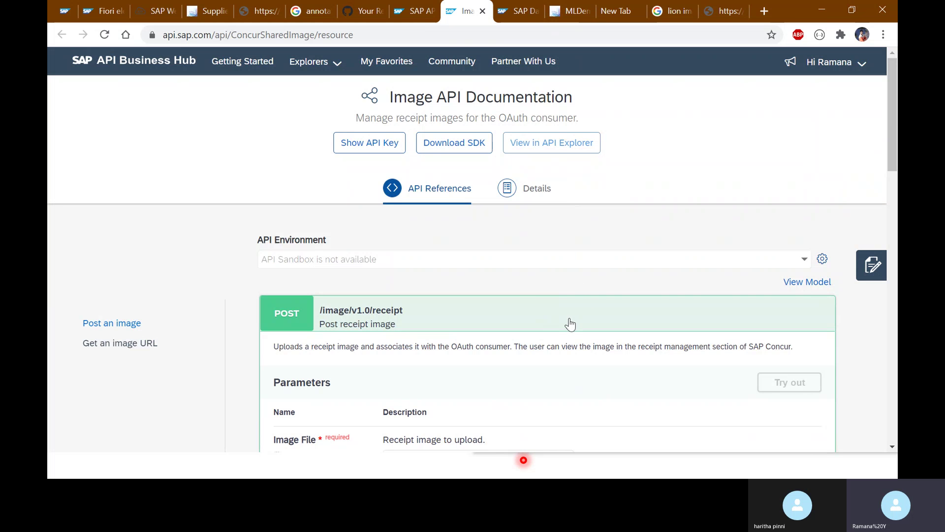
Open the Image API's details again to check its production URL.
click(542, 204)
scroll(607, 269, down, 3)
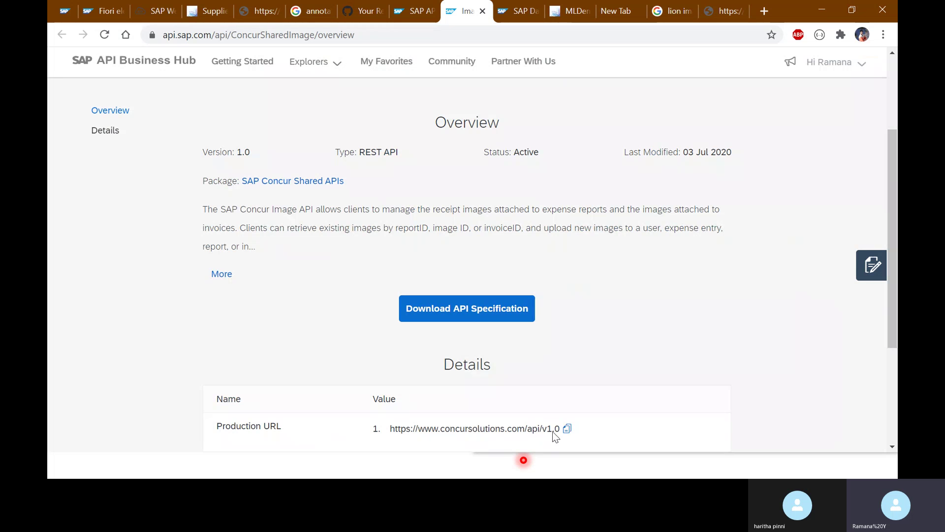
drag(552, 431, 397, 431)
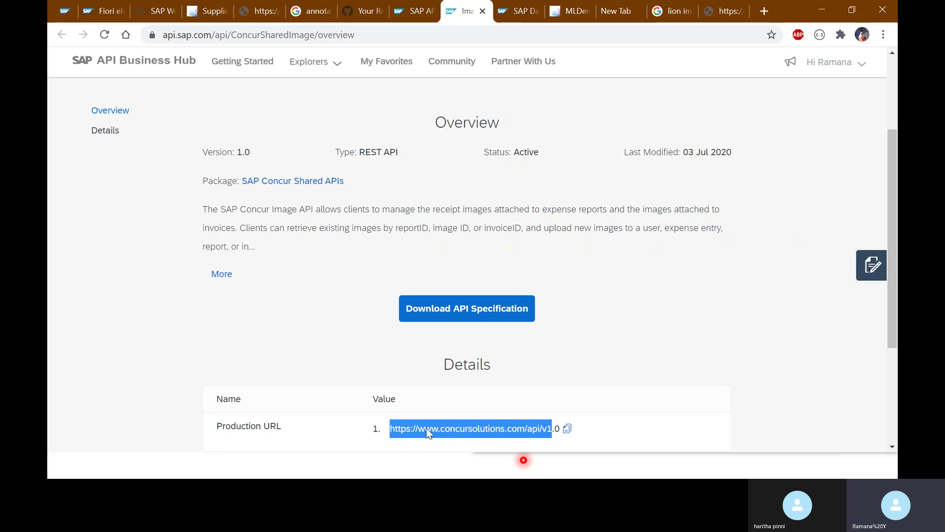
click(627, 372)
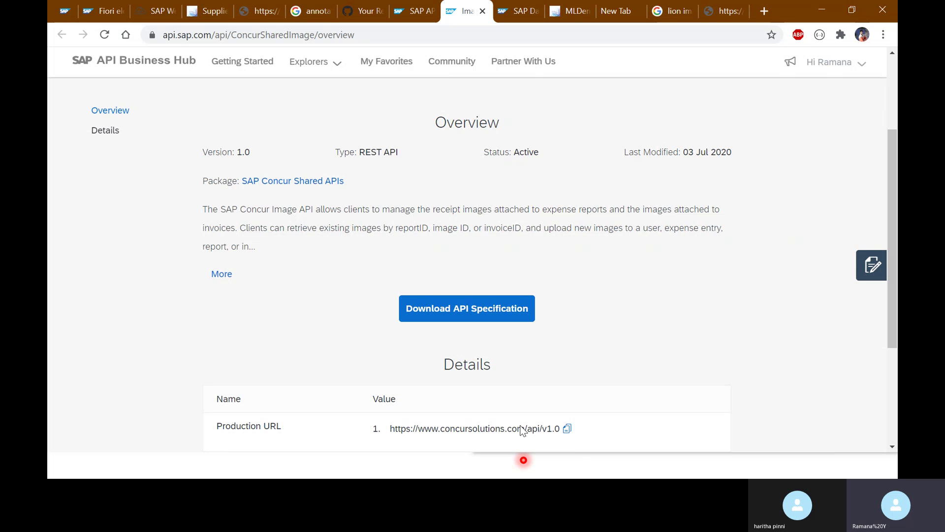
drag(560, 429, 397, 432)
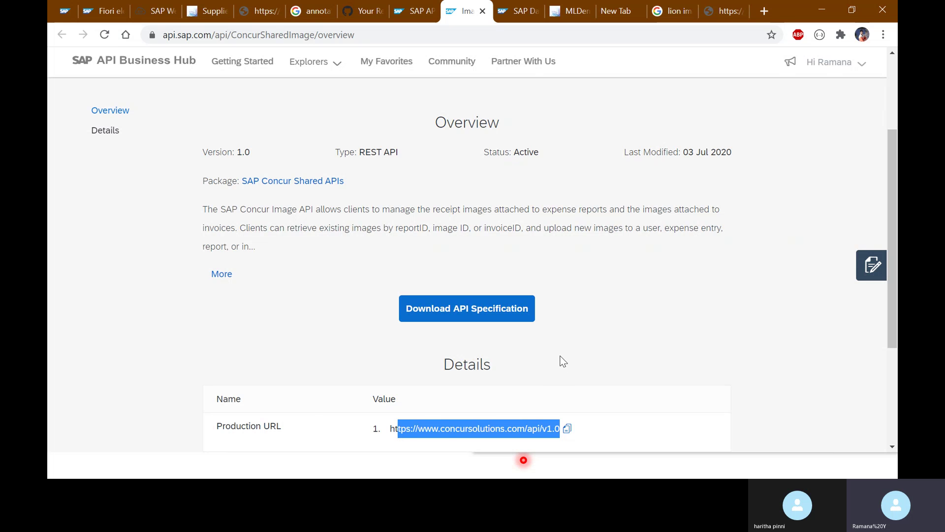
drag(525, 432, 369, 197)
Return to the Image API's references and review the parameters and response section of POST /image/v1.0/receipt.
scroll(615, 231, up, 3)
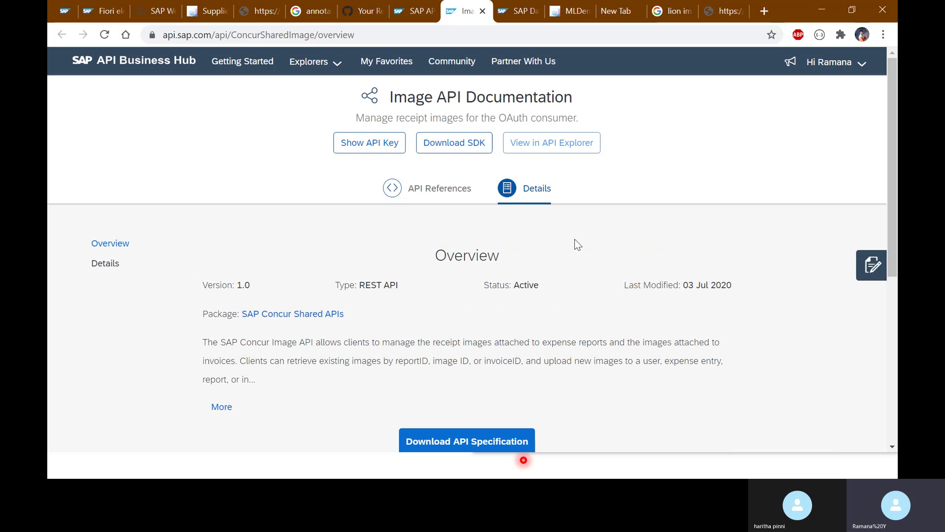
click(441, 191)
scroll(640, 345, down, 5)
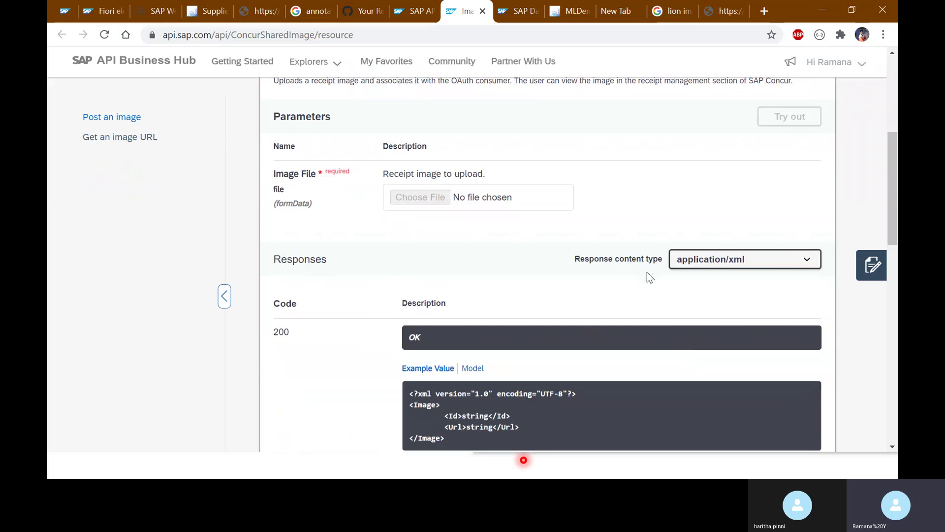
scroll(642, 274, up, 3)
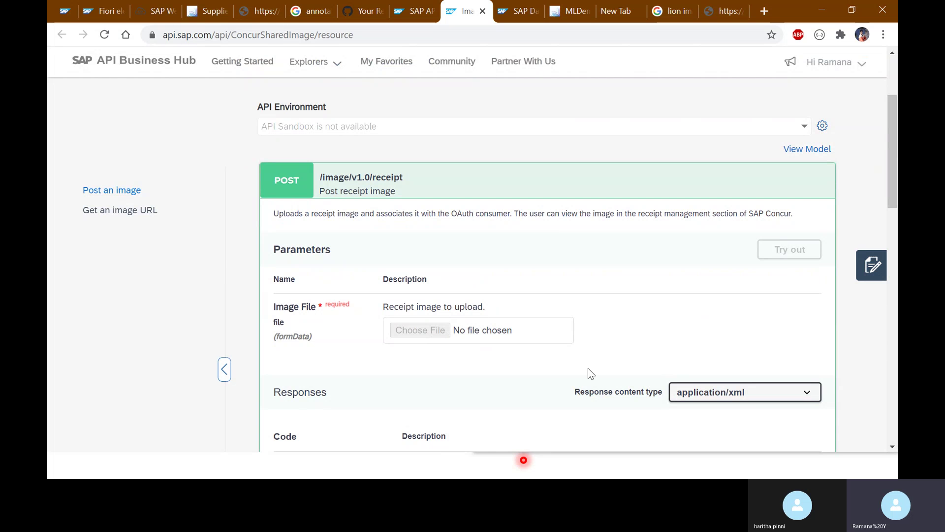
Examine the POST /image/v1.0/receipt parameters, response codes and the example XML response with its Id and Url fields.
scroll(601, 362, down, 6)
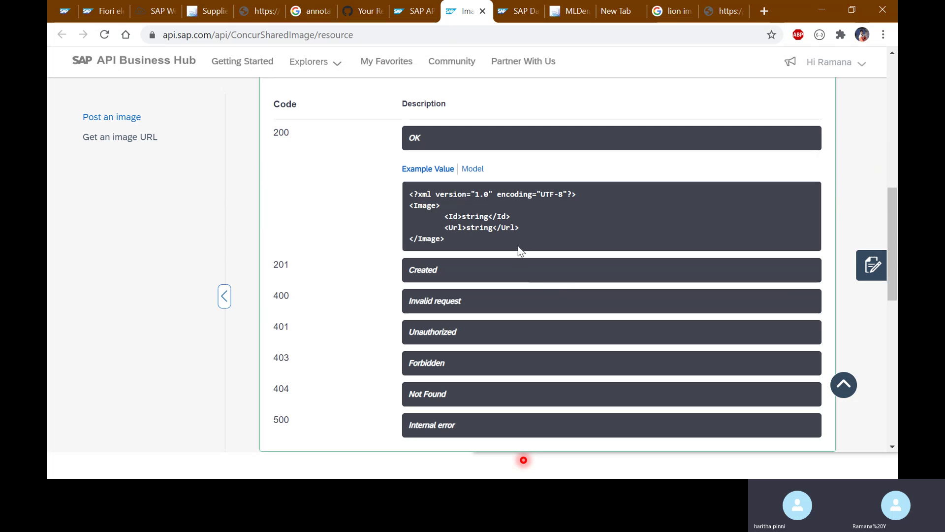
drag(521, 228, 409, 216)
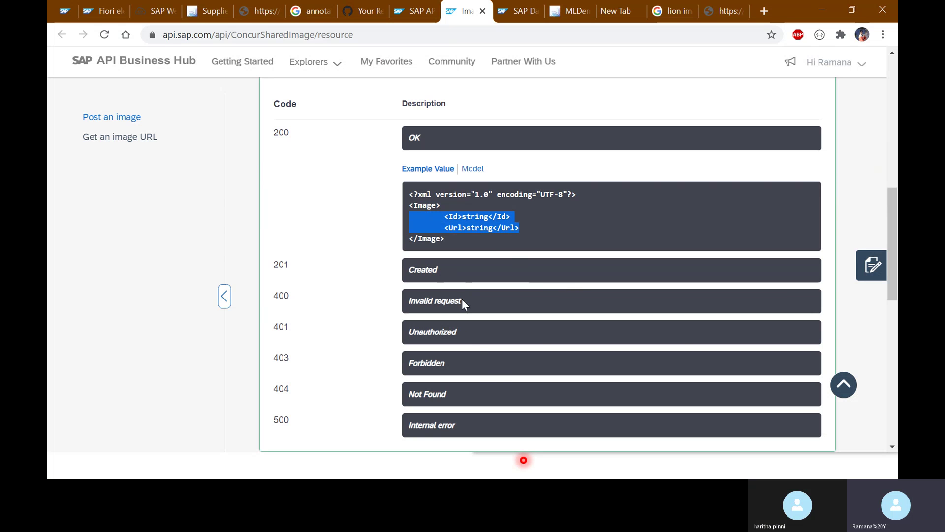
scroll(487, 370, down, 2)
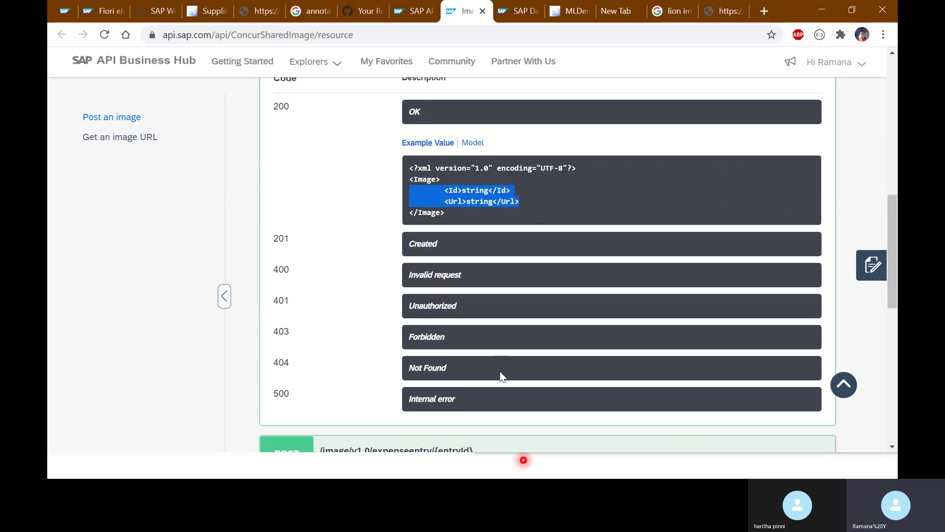
scroll(507, 242, up, 1)
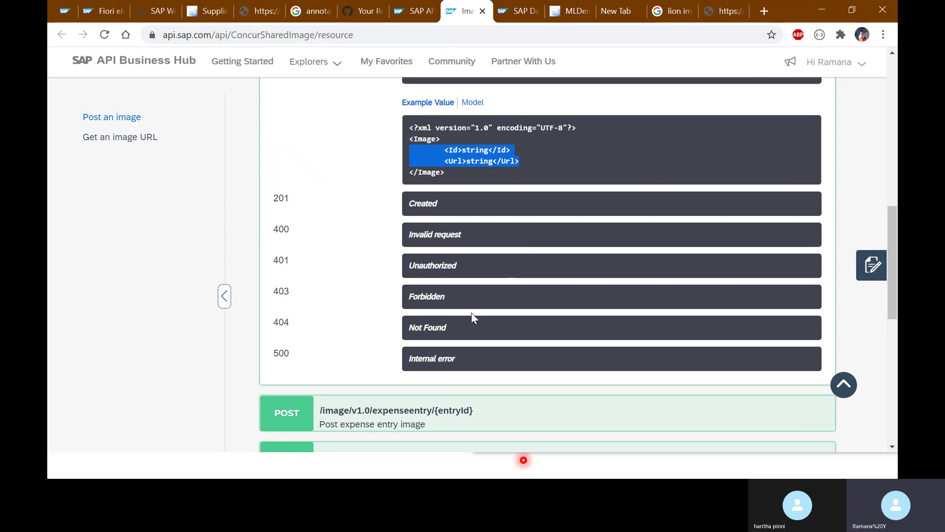
click(505, 278)
scroll(526, 246, up, 4)
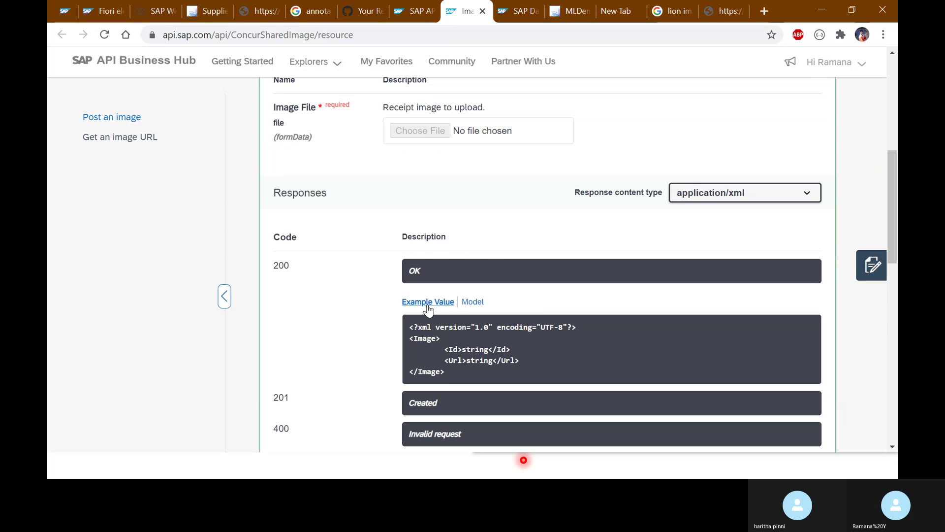
scroll(606, 294, up, 1)
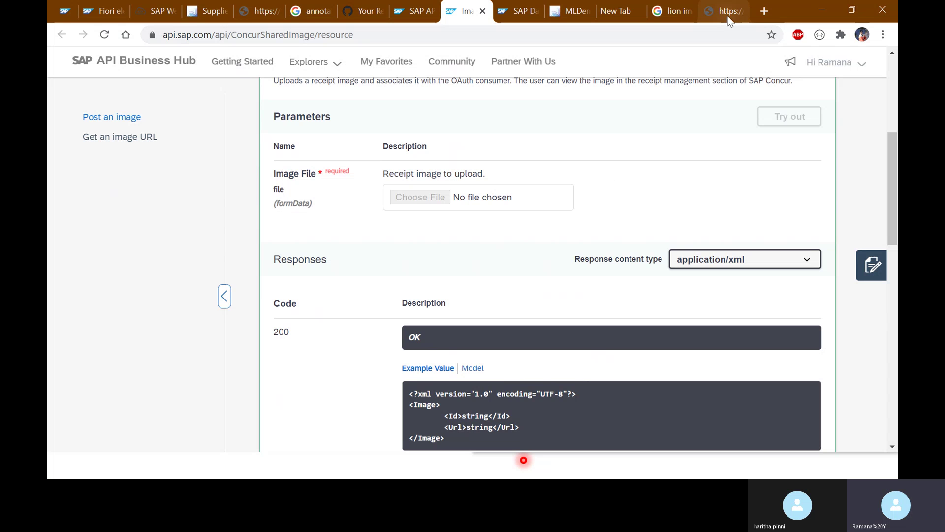
Check the MLDemo image classification page and return to the heading of the Image API Documentation.
click(571, 11)
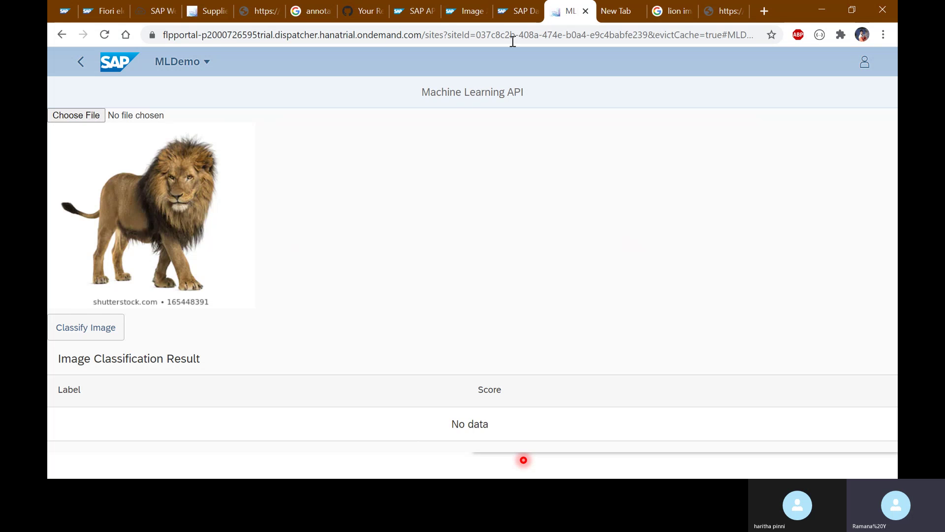
click(475, 12)
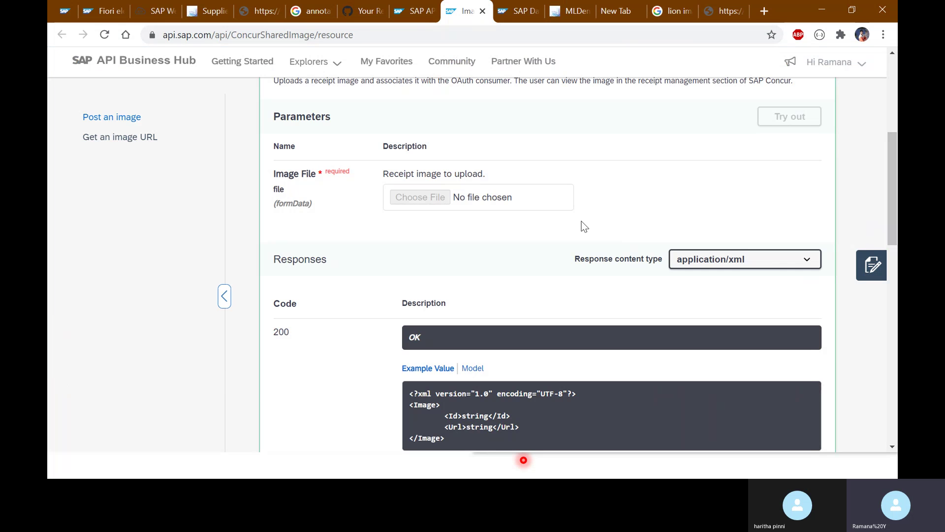
scroll(620, 219, up, 5)
scroll(651, 219, up, 1)
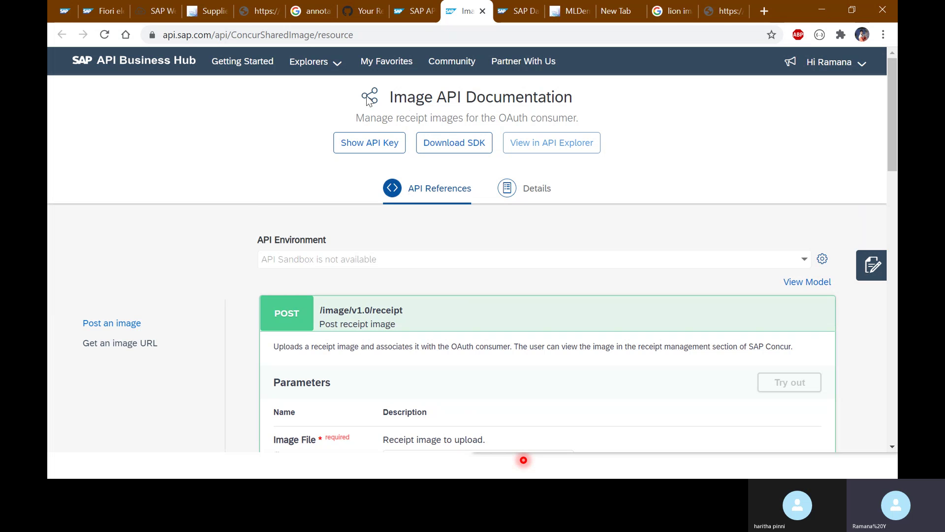
Go to the API Explorer page for adding and testing APIs in the personalized space.
click(416, 11)
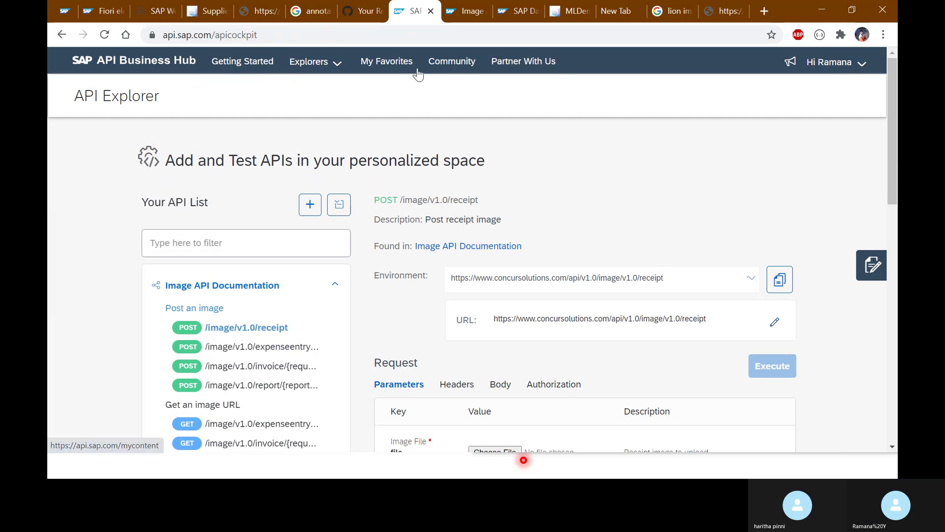
click(337, 64)
click(347, 86)
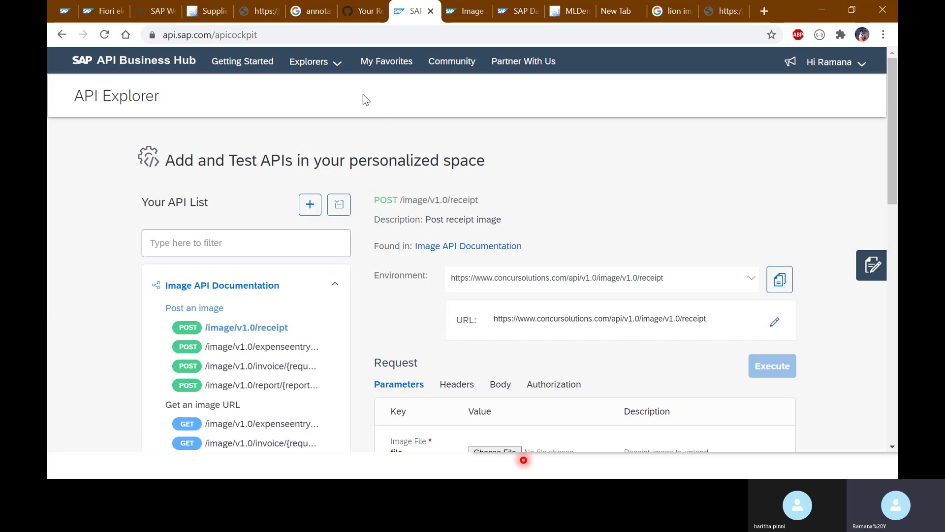
click(333, 65)
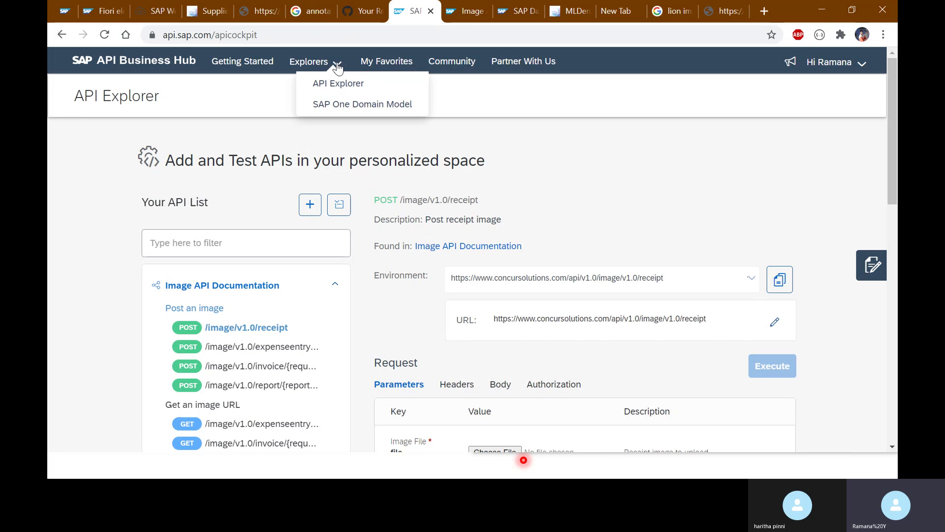
click(342, 85)
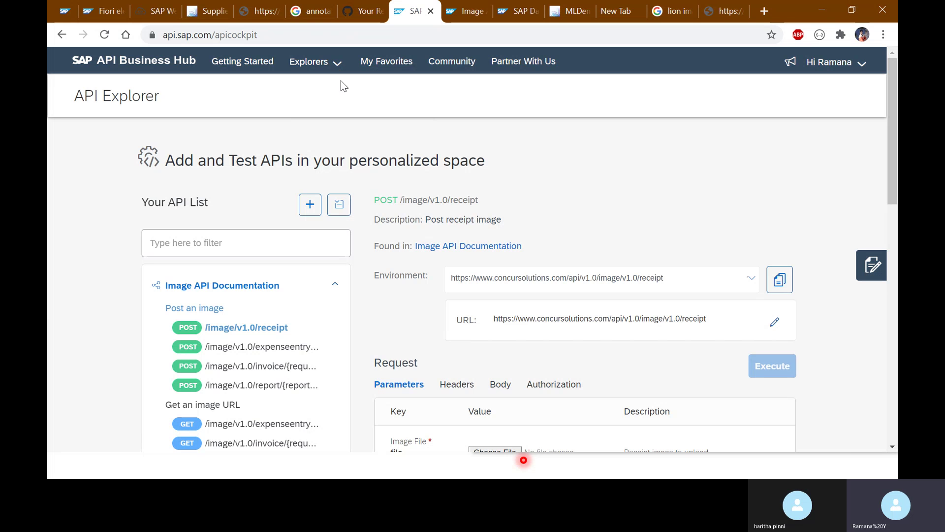
Look through the personal API list, filter it by "image" and clear the filter.
click(235, 251)
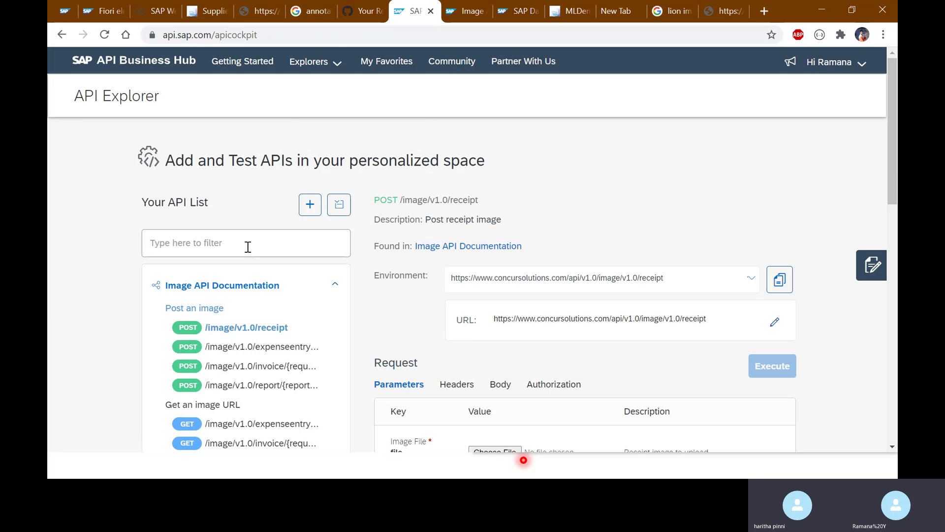
scroll(249, 247, down, 5)
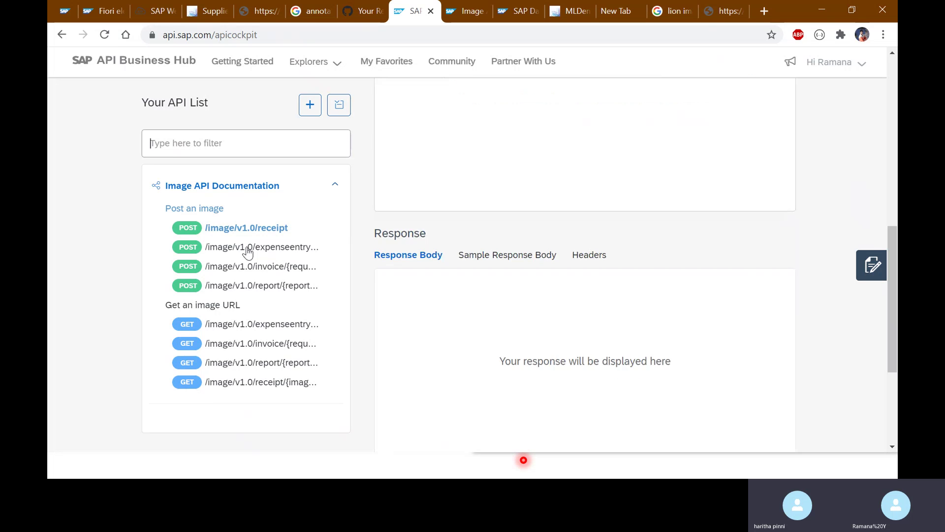
scroll(247, 252, up, 3)
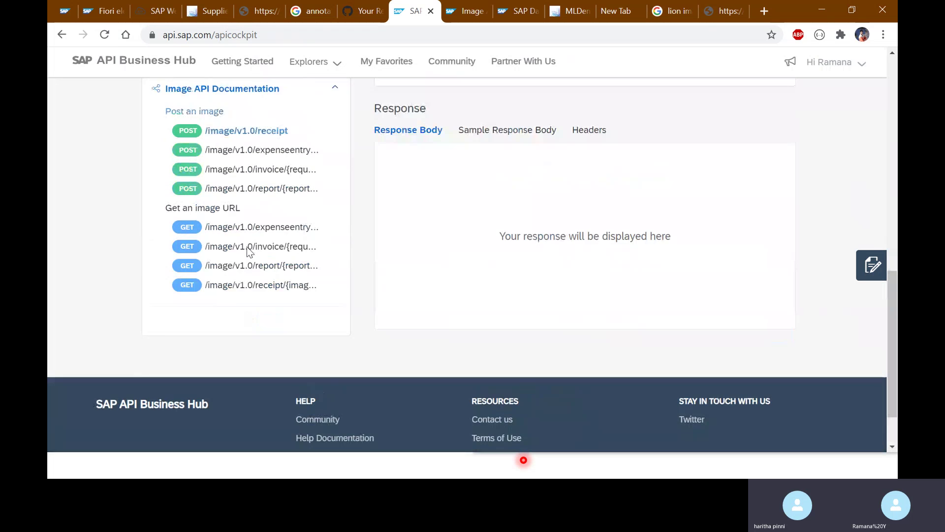
scroll(248, 253, up, 1)
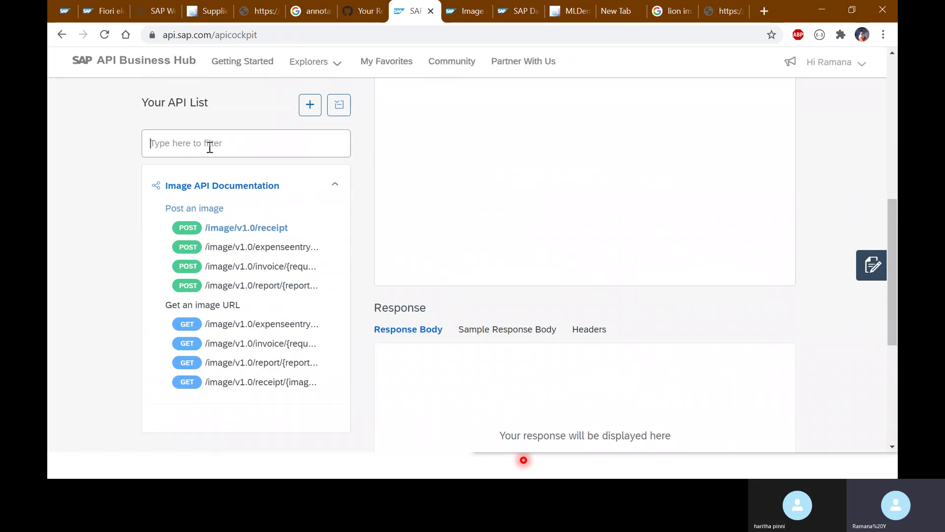
text(image)
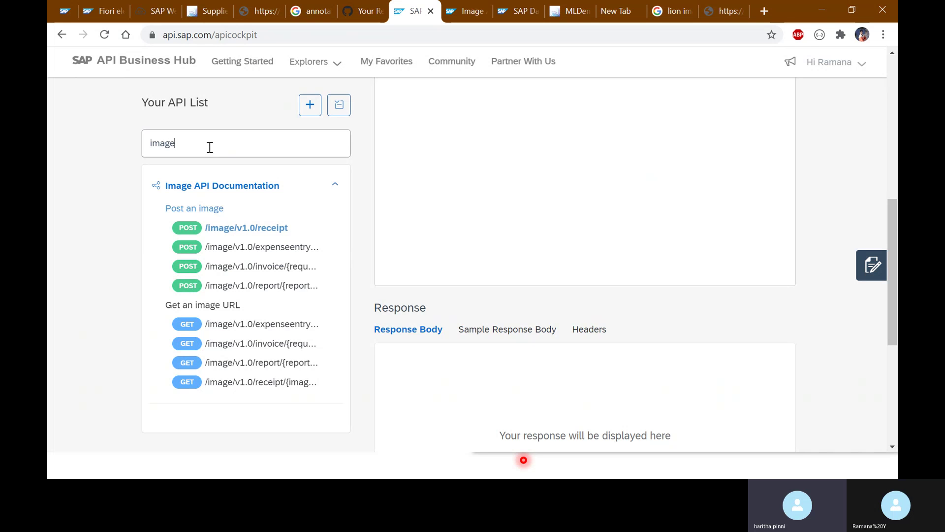
key(BackSpace)
key(BackSpace)
key(BackSpace)
key(BackSpace)
key(BackSpace)
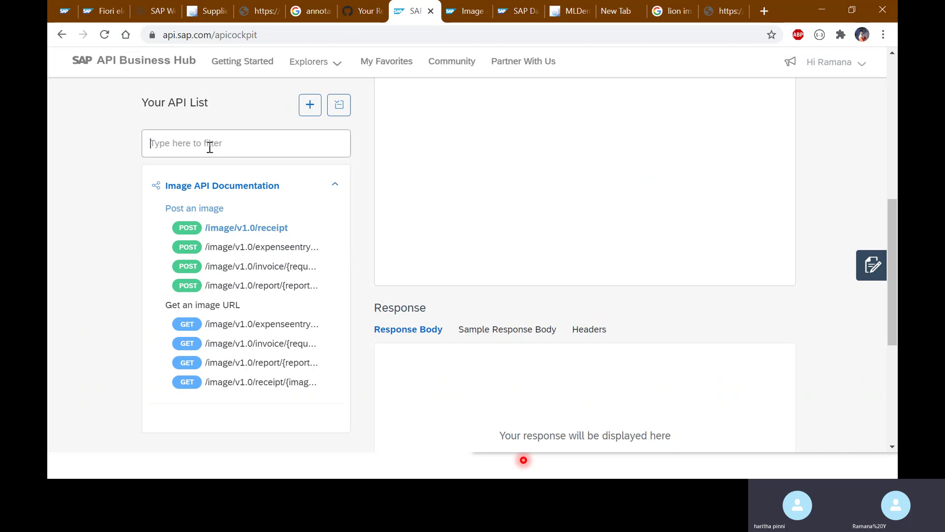
Start adding APIs to the explorer, search the available APIs for "image" and clear that search.
click(312, 111)
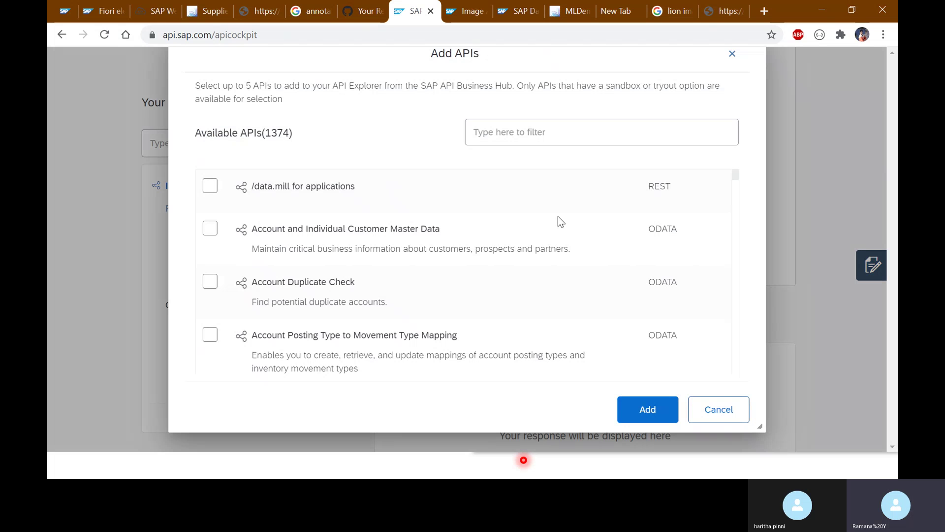
click(552, 131)
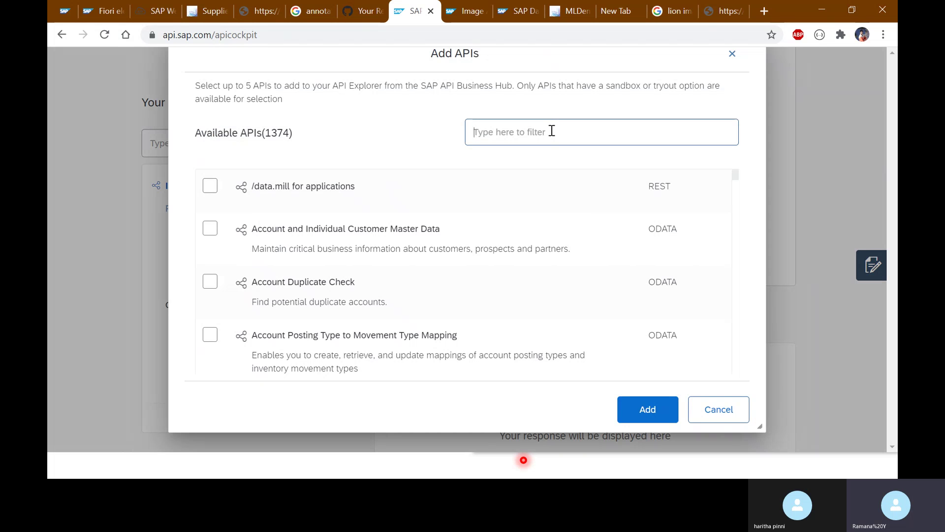
text(image)
key(BackSpace)
key(BackSpace)
key(BackSpace)
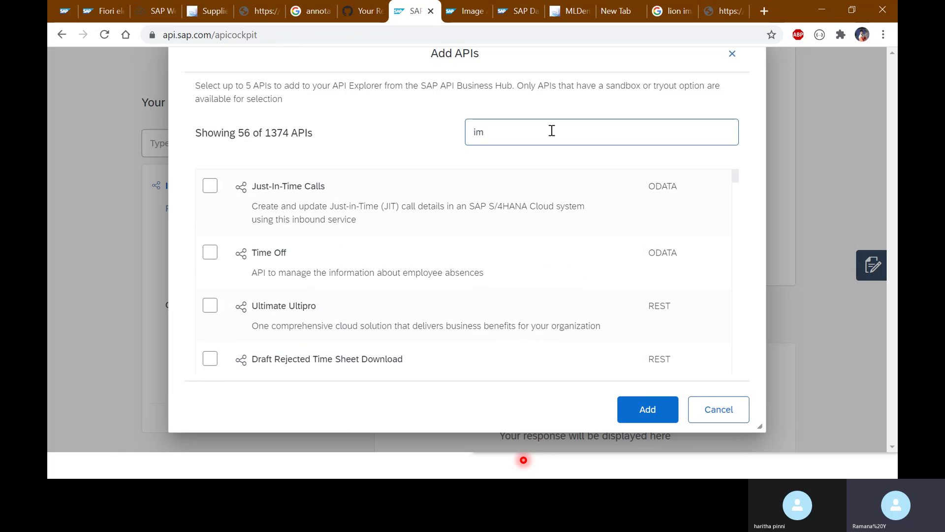
key(BackSpace)
key(BackSpace)
Filter the available APIs by "service t" and add Text Classification - Service Ticket Intelligence to the explorer.
text(s)
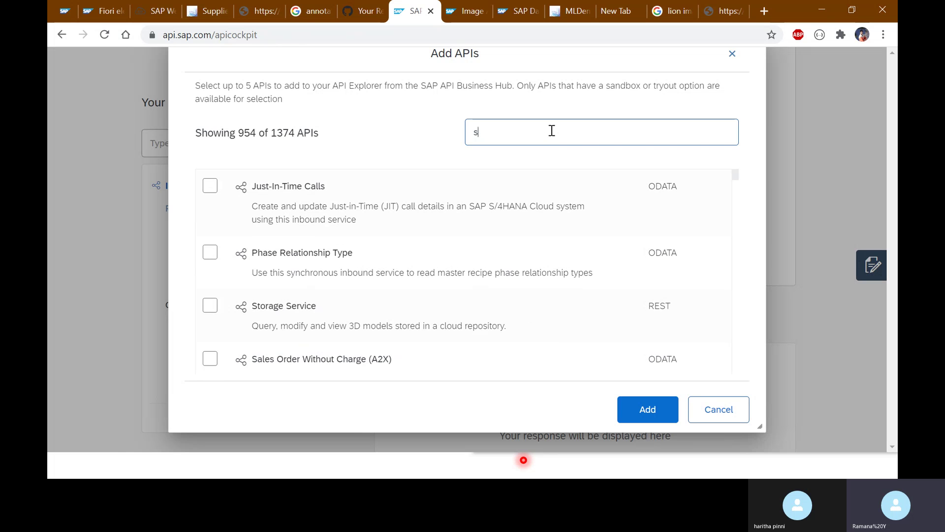
text(ervice ta)
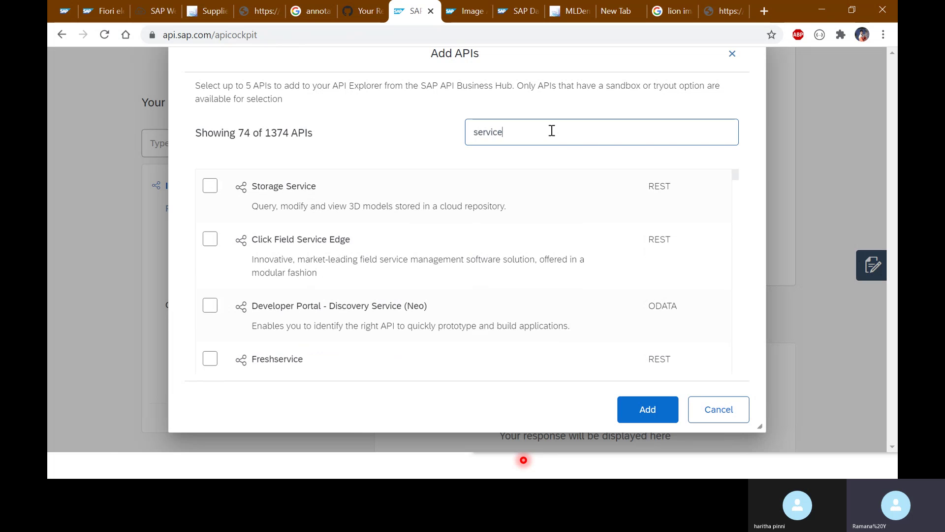
key(BackSpace)
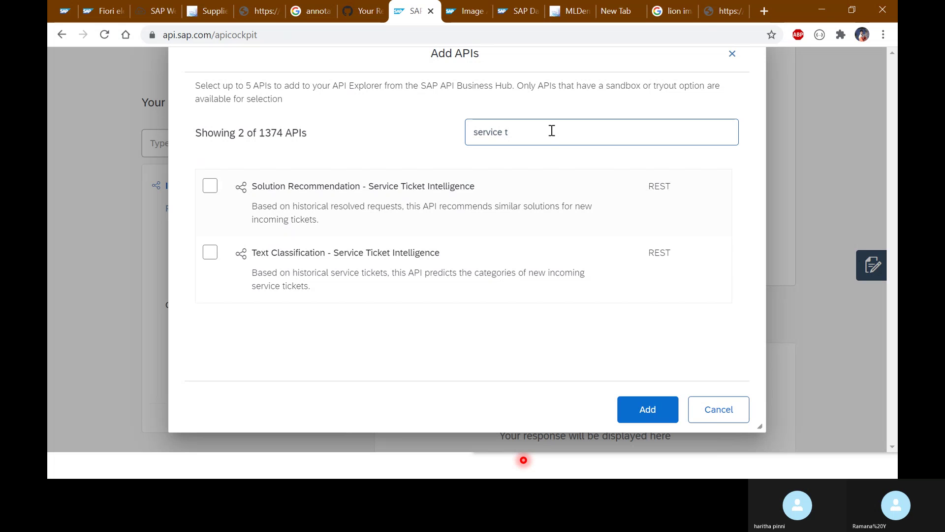
double_click(348, 254)
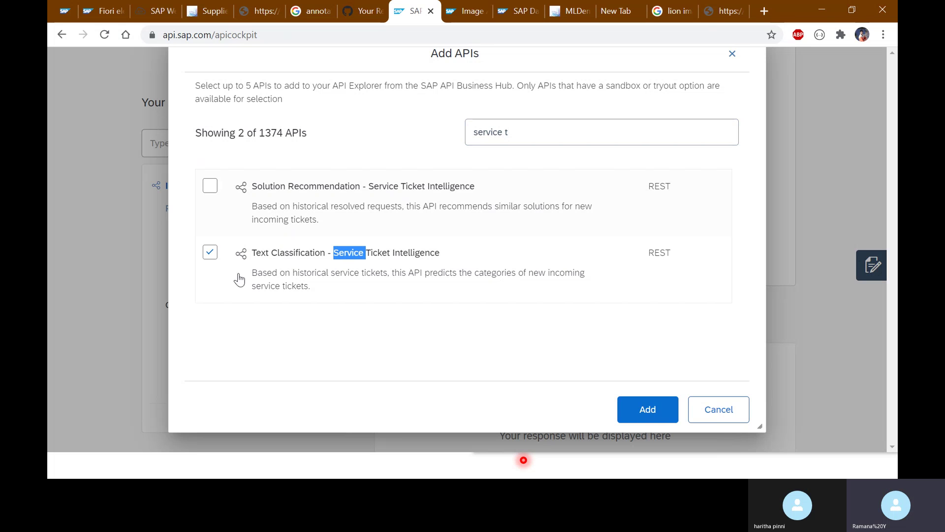
click(655, 420)
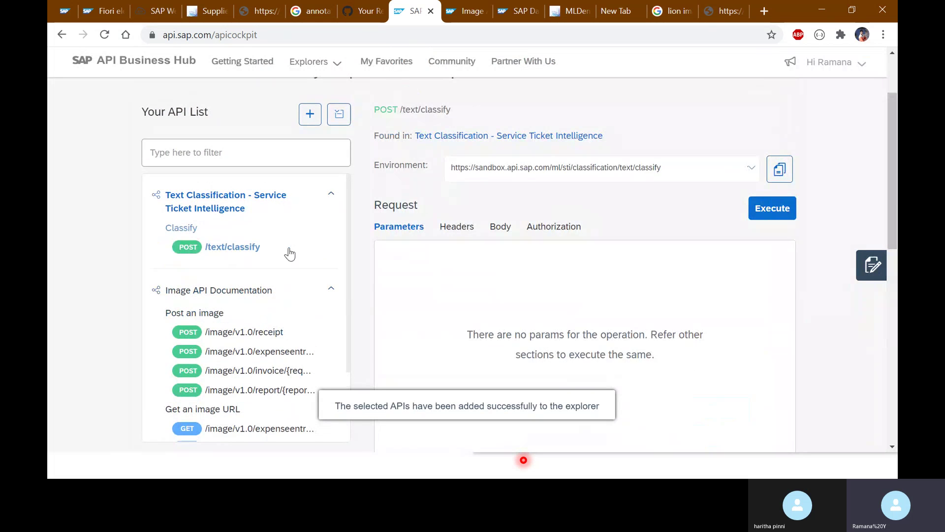
Execute the POST /text/classify sandbox request and review its response body, sample responses and response headers.
click(782, 217)
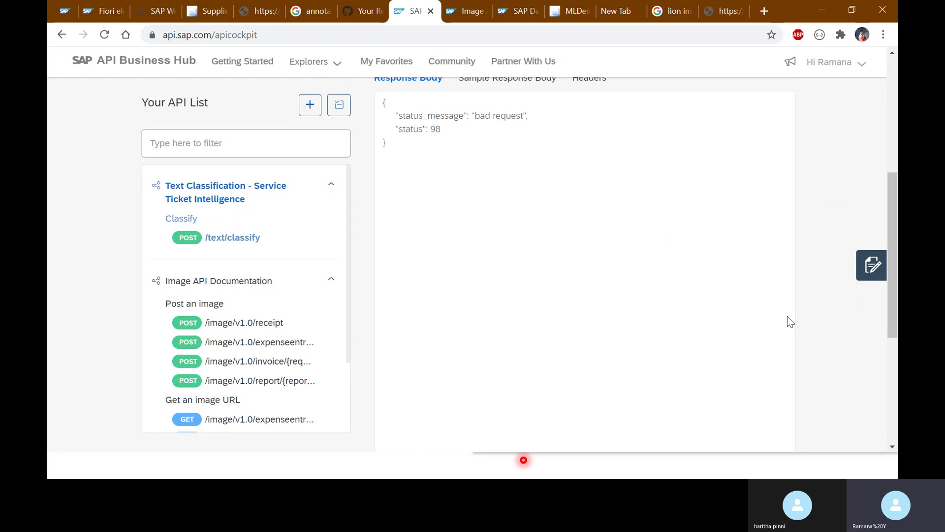
click(518, 279)
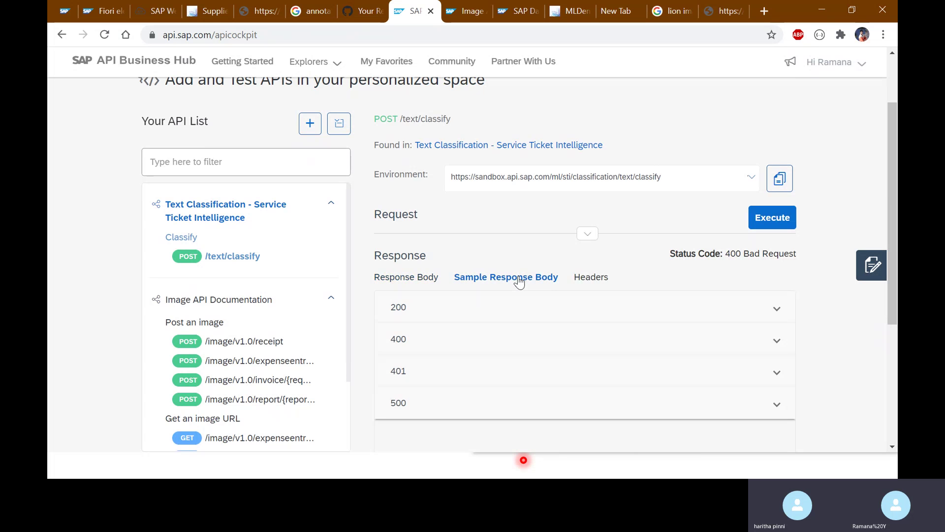
click(590, 277)
scroll(637, 301, up, 3)
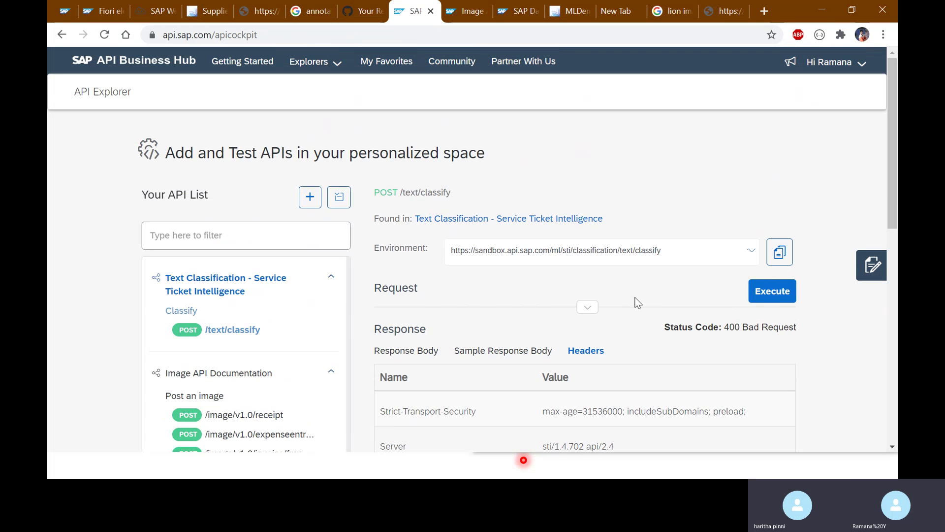
scroll(622, 389, down, 10)
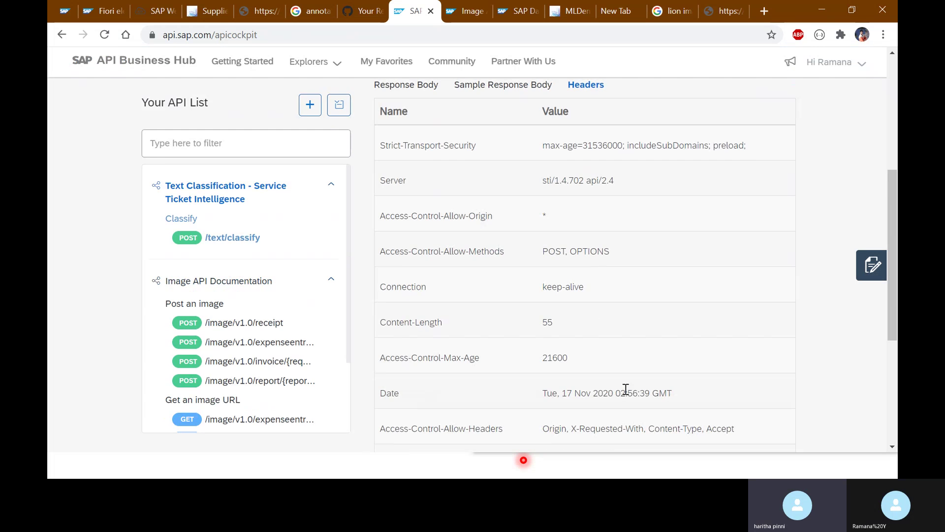
scroll(636, 387, up, 5)
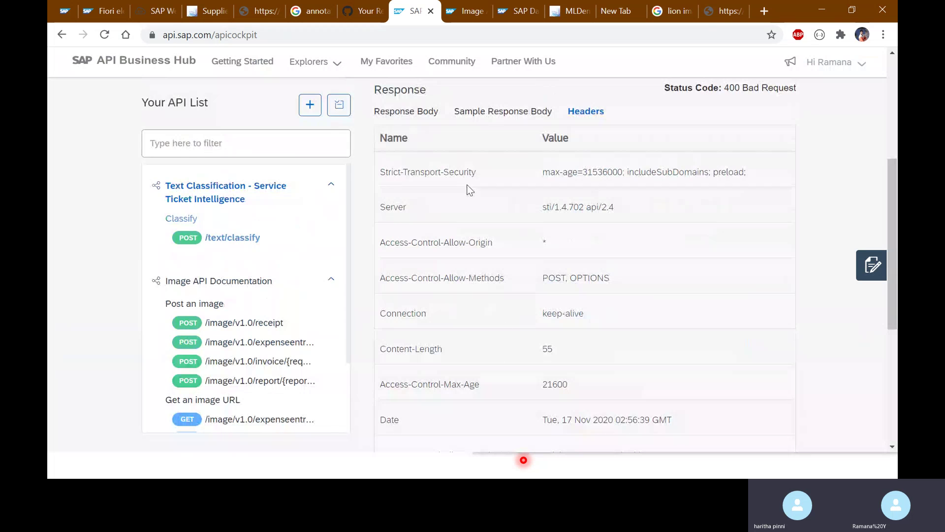
Open the documentation page of the Text Classification - Service Ticket Intelligence API.
scroll(681, 288, up, 3)
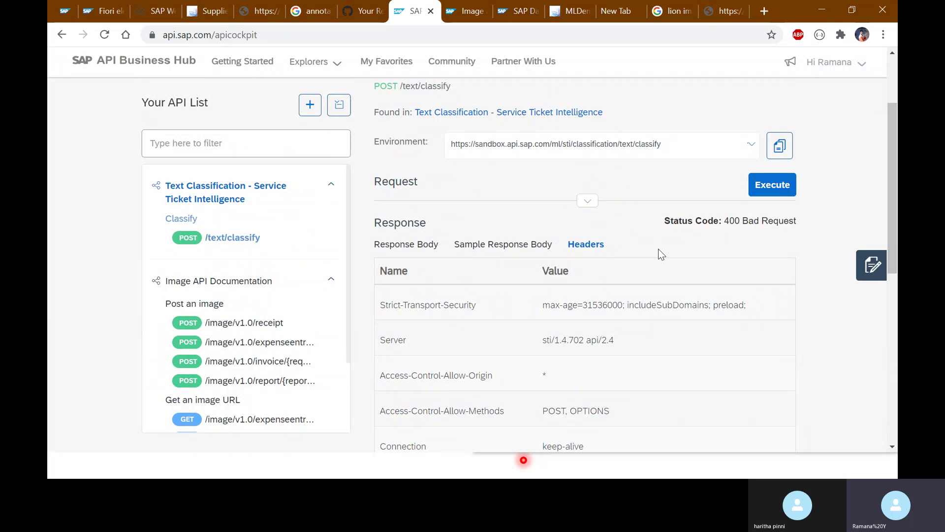
scroll(522, 258, up, 2)
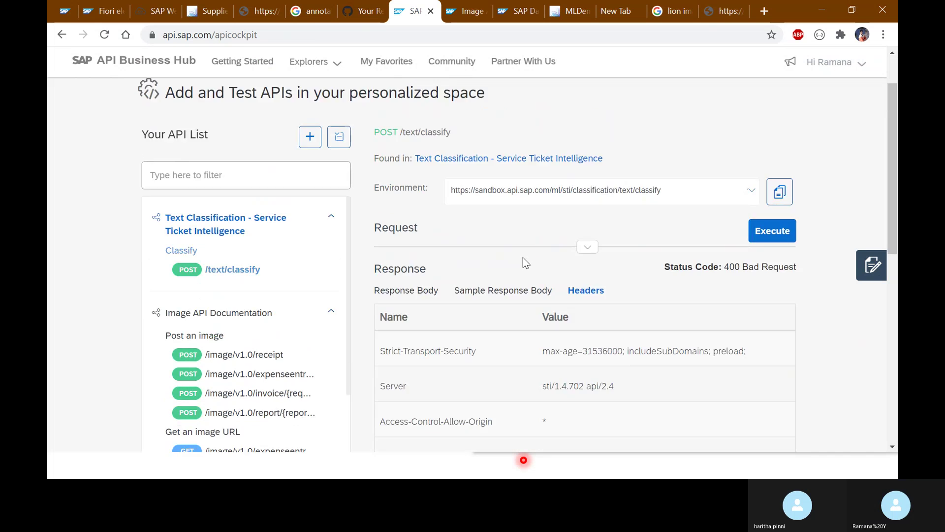
click(470, 178)
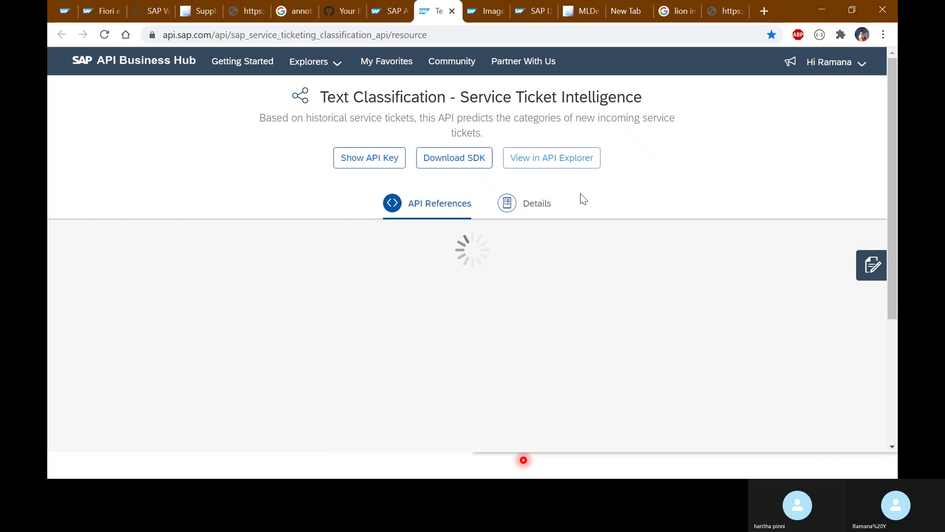
Check the API environment choices on the Text Classification reference page and keep Sandbox selected.
scroll(614, 199, down, 3)
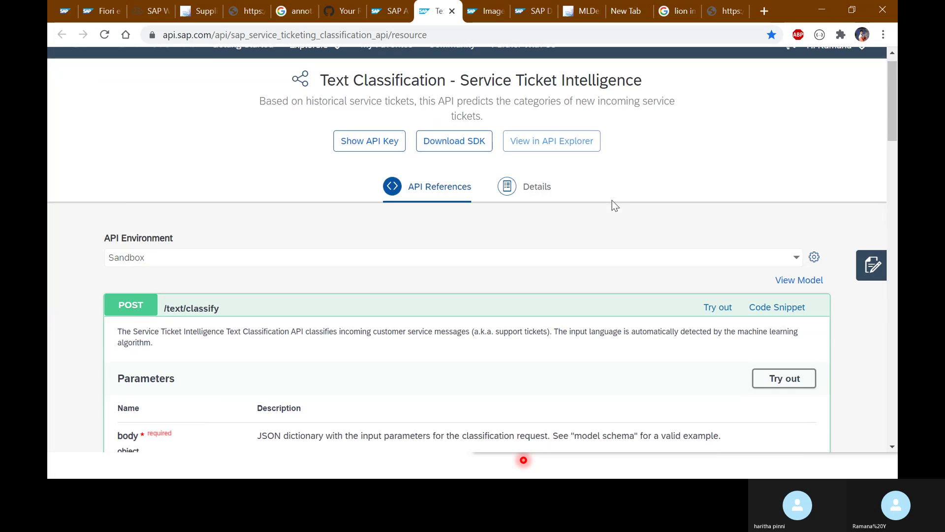
scroll(619, 205, up, 1)
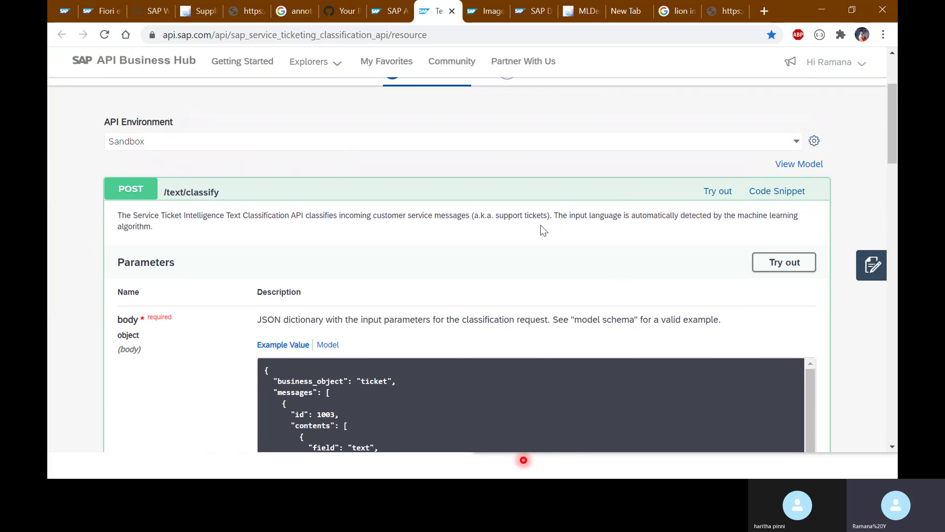
scroll(508, 217, up, 2)
click(794, 210)
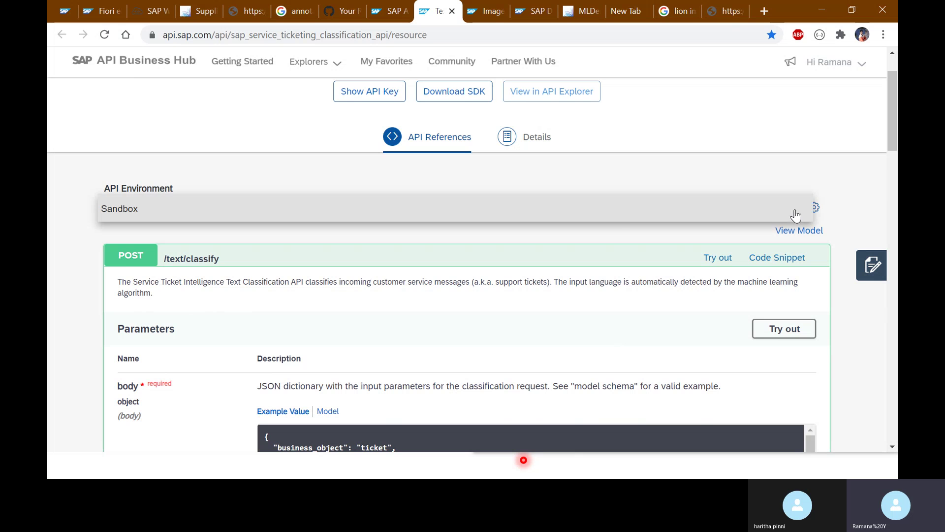
click(529, 213)
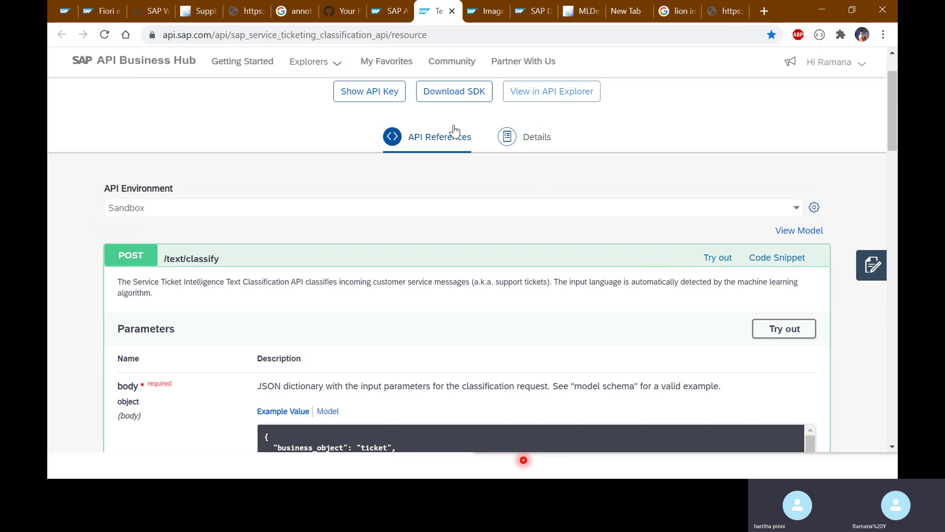
Show the API key for the Text Classification API, then copy it and close the key dialog.
scroll(372, 165, up, 2)
click(371, 158)
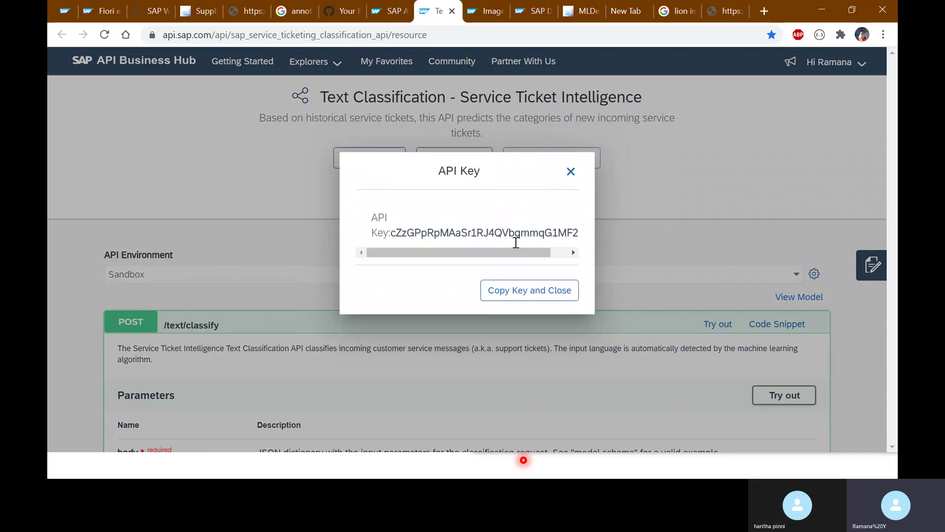
drag(466, 251, 541, 258)
click(557, 291)
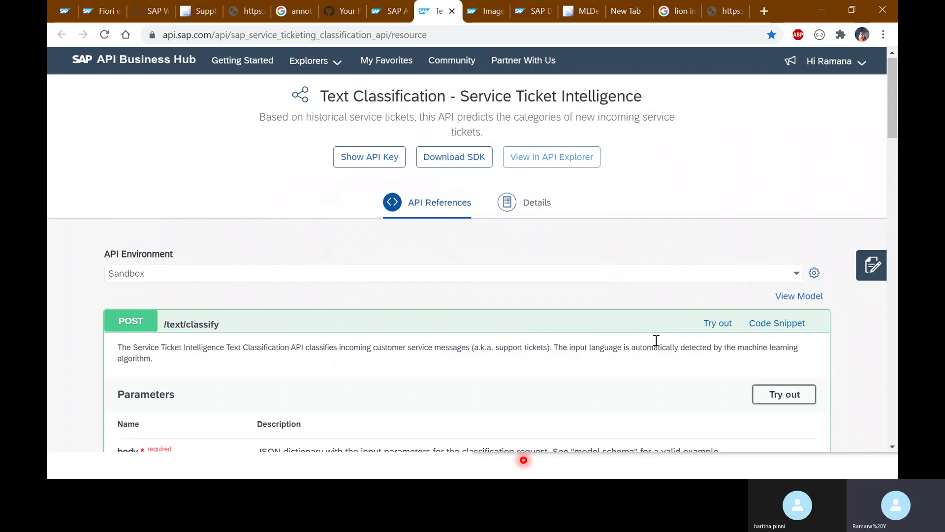
Open the code snippet for POST /text/classify and look through its Java and Swift versions.
scroll(689, 315, down, 1)
click(776, 259)
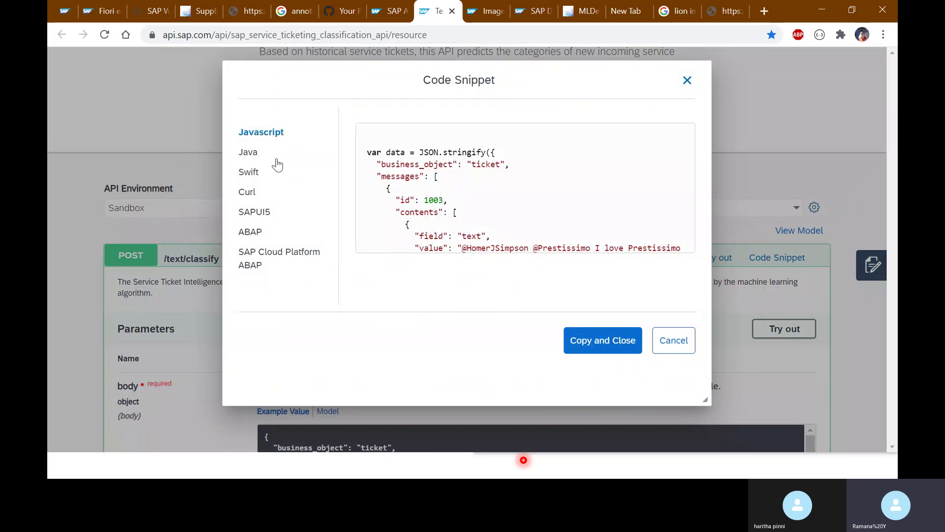
click(251, 153)
click(250, 172)
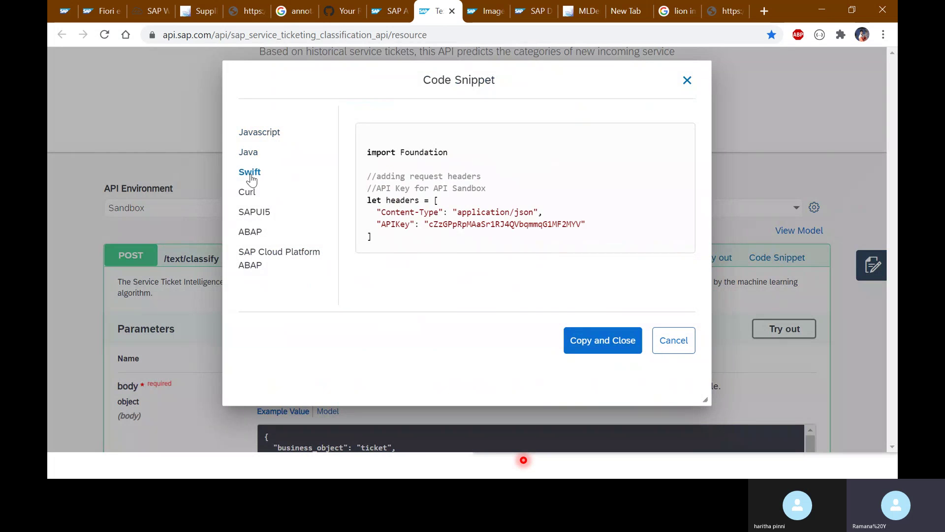
scroll(571, 181, down, 2)
scroll(572, 181, down, 10)
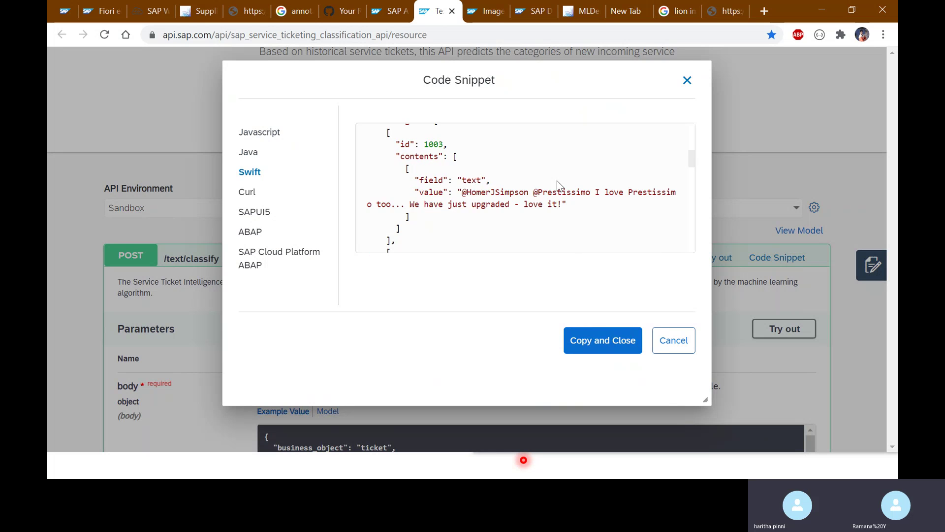
Display the SAPUI5 snippet and highlight its JSON model creation line and the API key value in the headers.
click(255, 213)
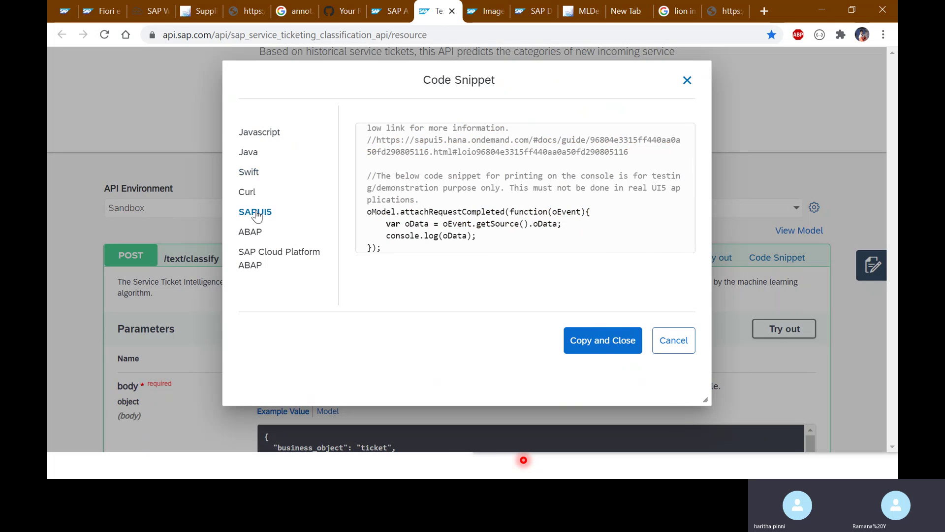
scroll(615, 214, down, 4)
scroll(633, 215, up, 4)
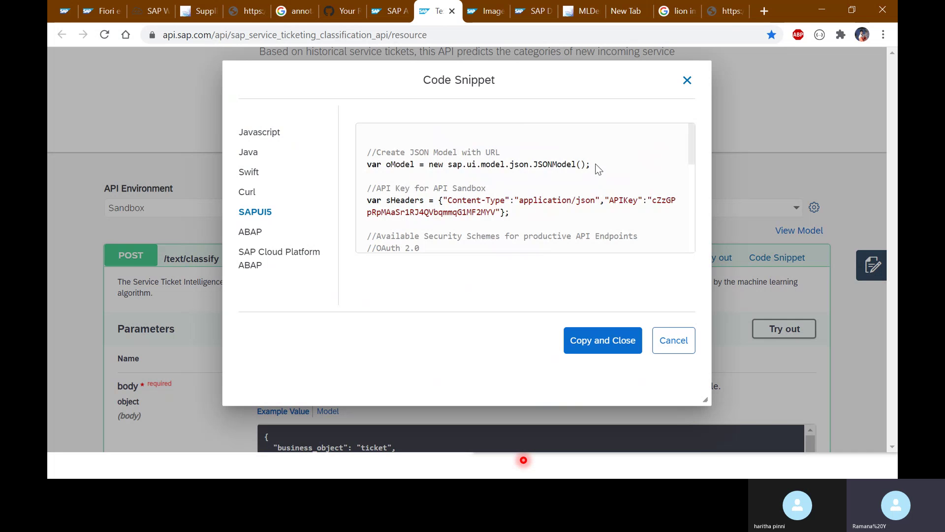
drag(592, 165, 377, 165)
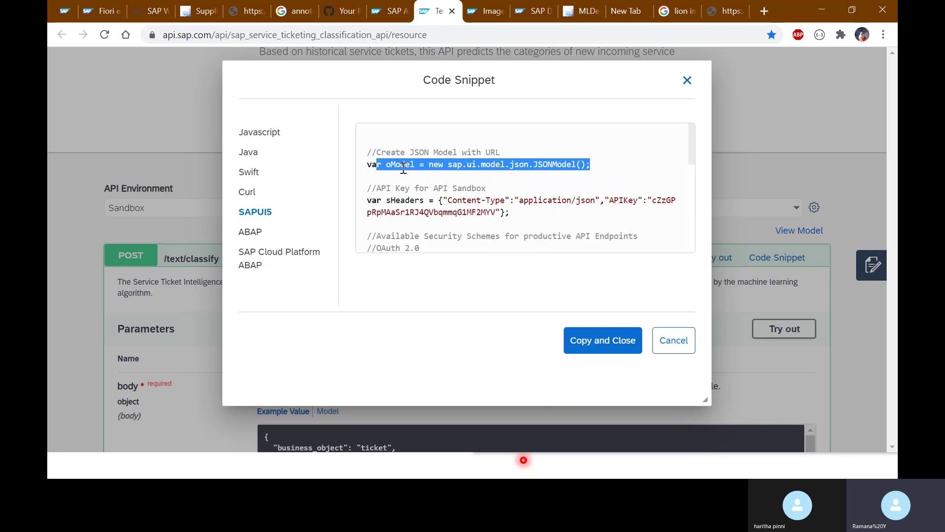
click(555, 179)
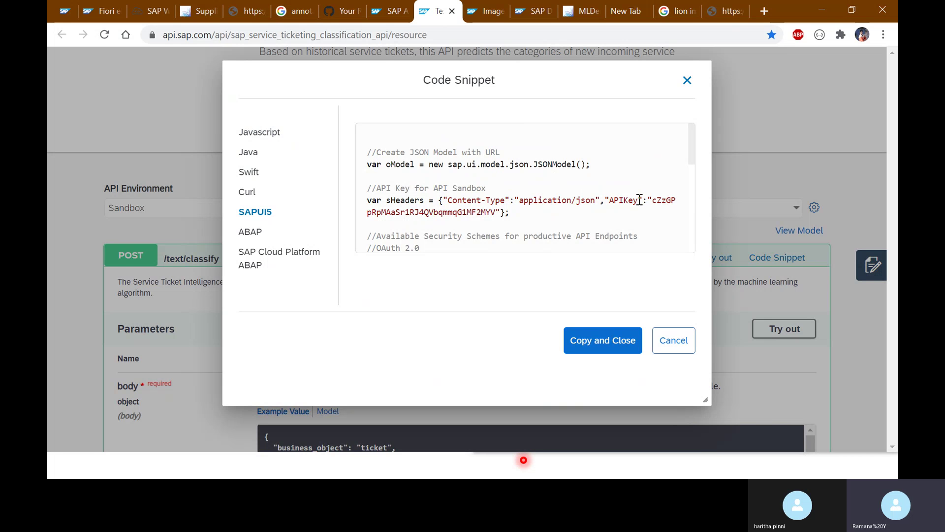
drag(652, 200, 502, 213)
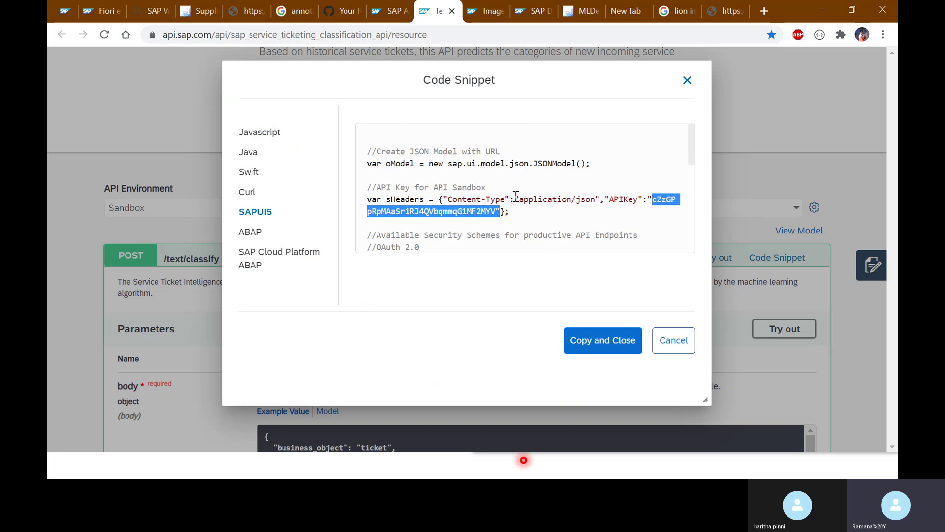
Highlight the payload placeholder, the loadData call and its sandbox endpoint URL in the SAPUI5 snippet.
scroll(514, 197, down, 1)
scroll(519, 203, down, 1)
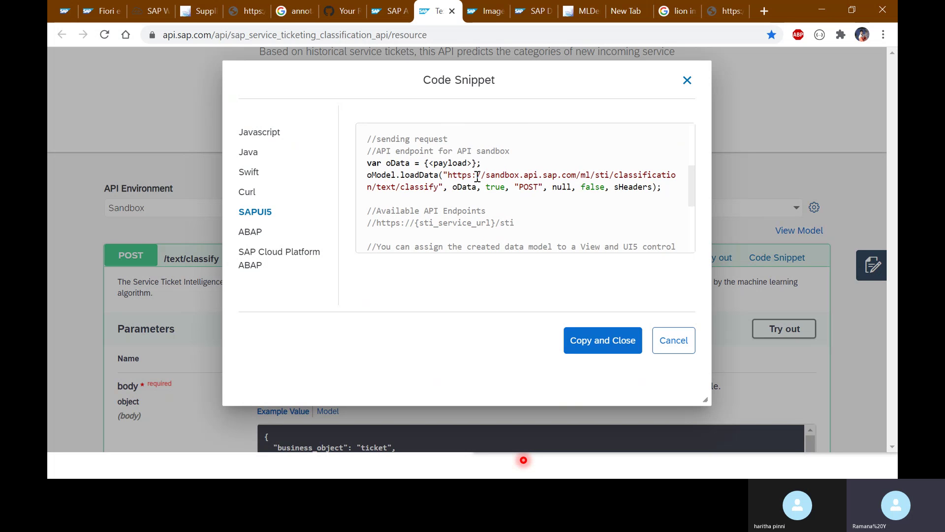
drag(476, 163, 424, 161)
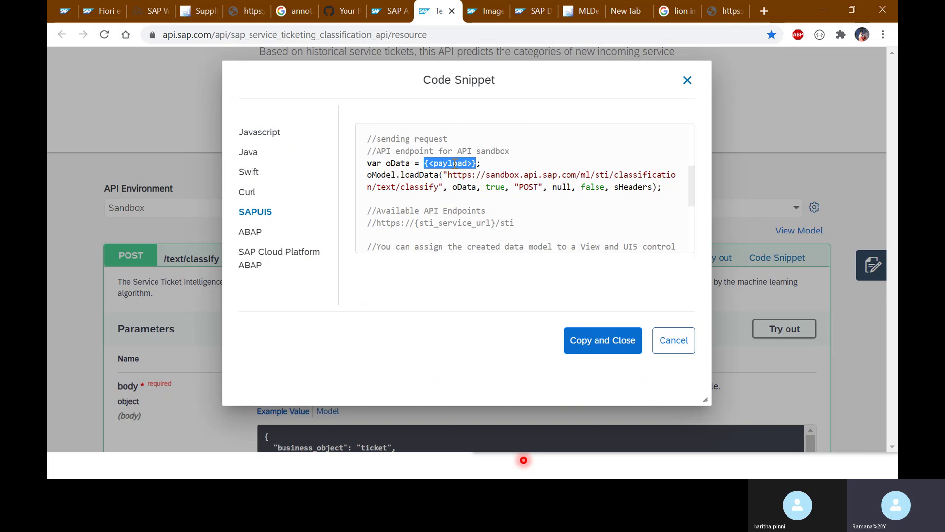
double_click(429, 176)
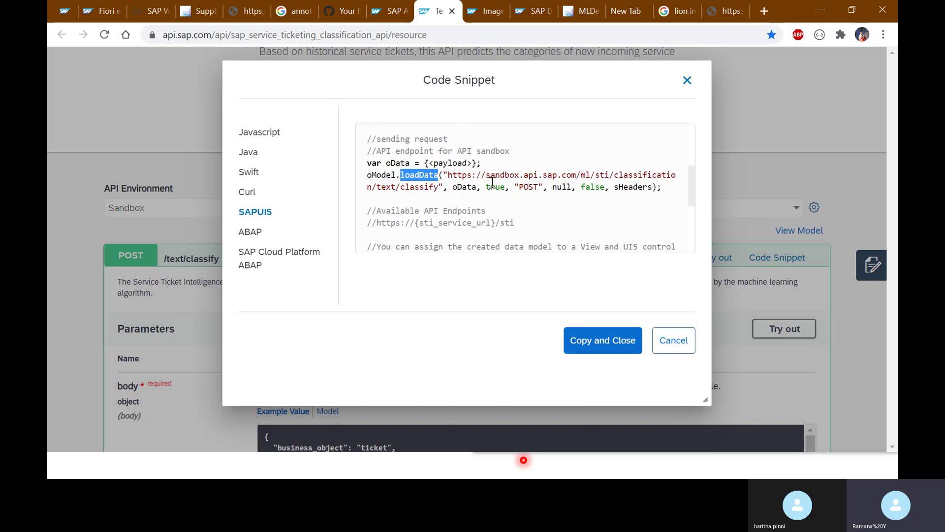
mouse_move(444, 188)
mouse_down()
mouse_move(433, 176)
mouse_move(448, 170)
mouse_up()
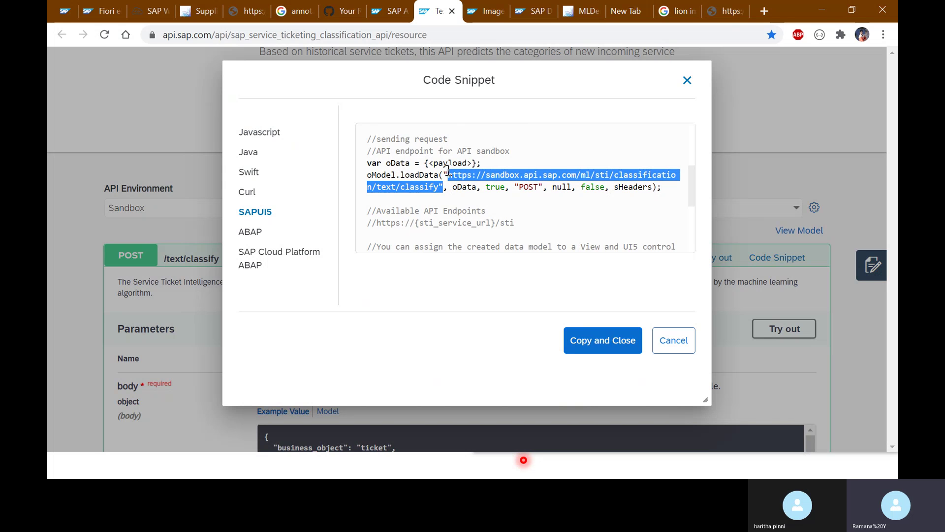
drag(519, 175, 486, 175)
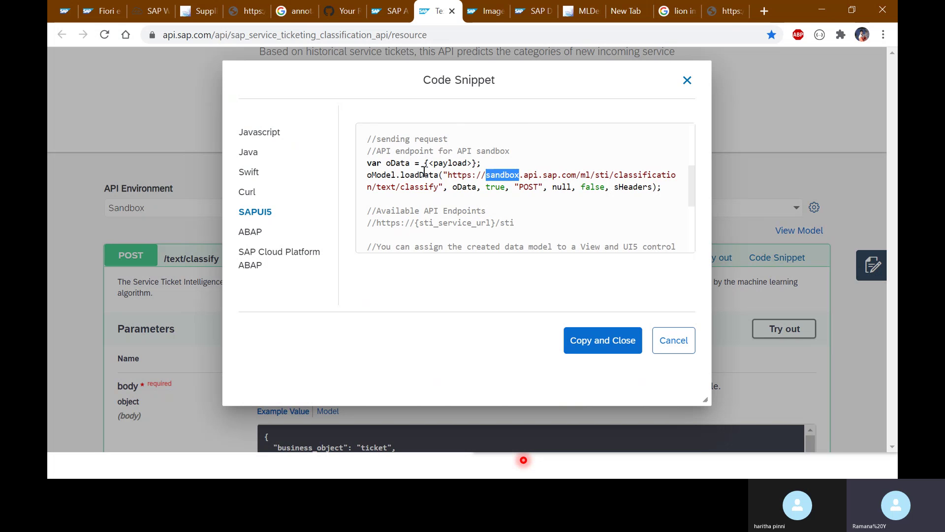
Trace how the SAPUI5 snippet's oModel declaration and oData payload feed into the loadData call.
drag(692, 199, 689, 150)
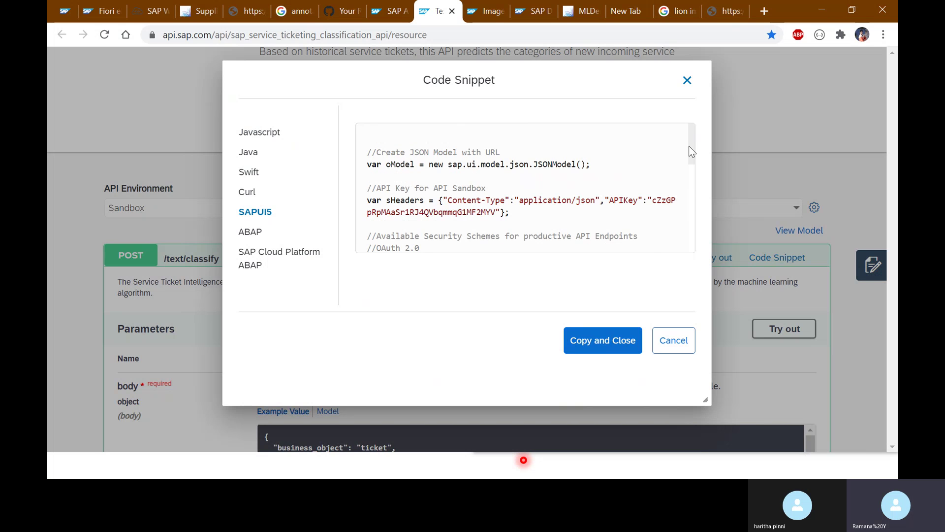
drag(591, 164, 385, 164)
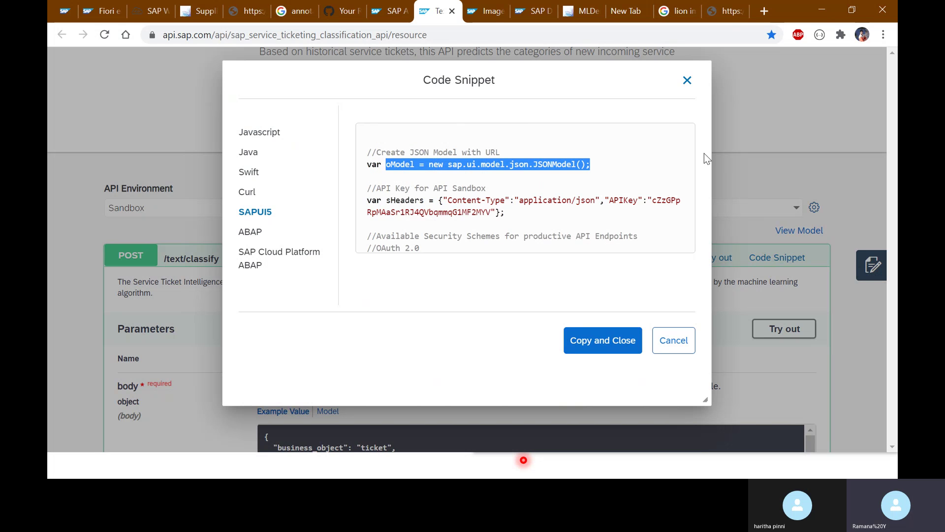
drag(690, 145, 696, 197)
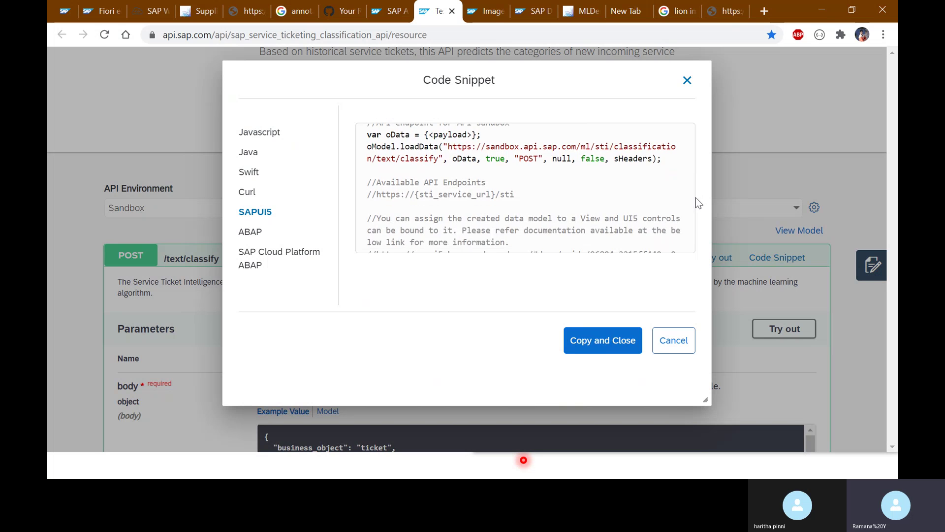
drag(443, 159, 429, 135)
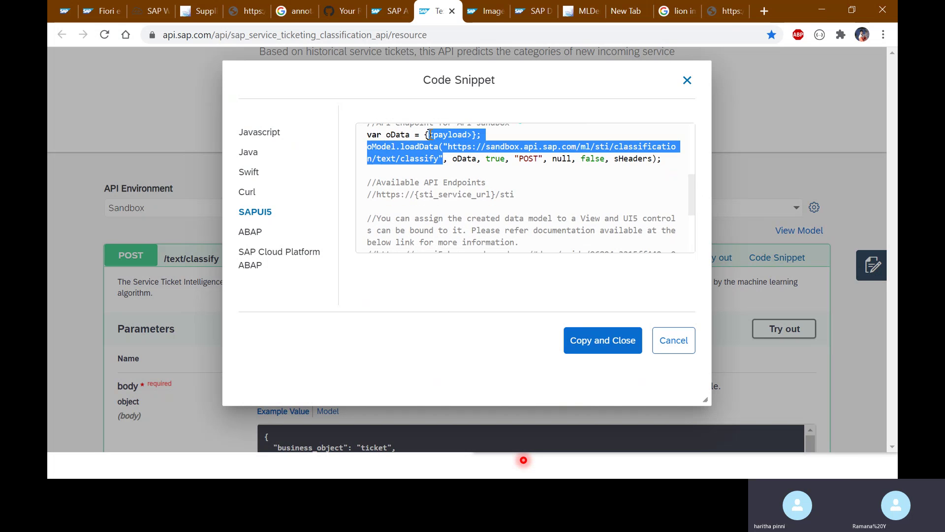
click(402, 134)
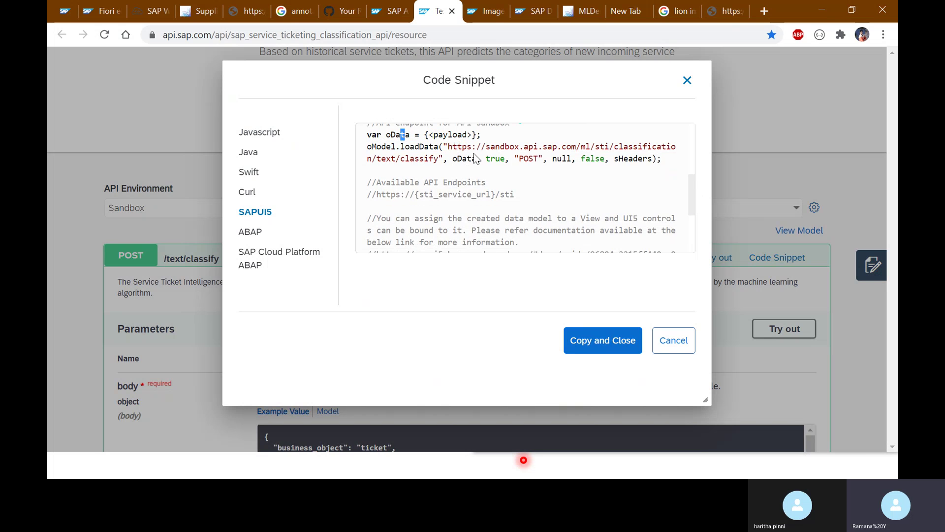
drag(476, 158, 457, 160)
Re-examine the SAPUI5 snippet's API key header, the classify endpoint URL and the closing console logging code.
drag(694, 199, 688, 162)
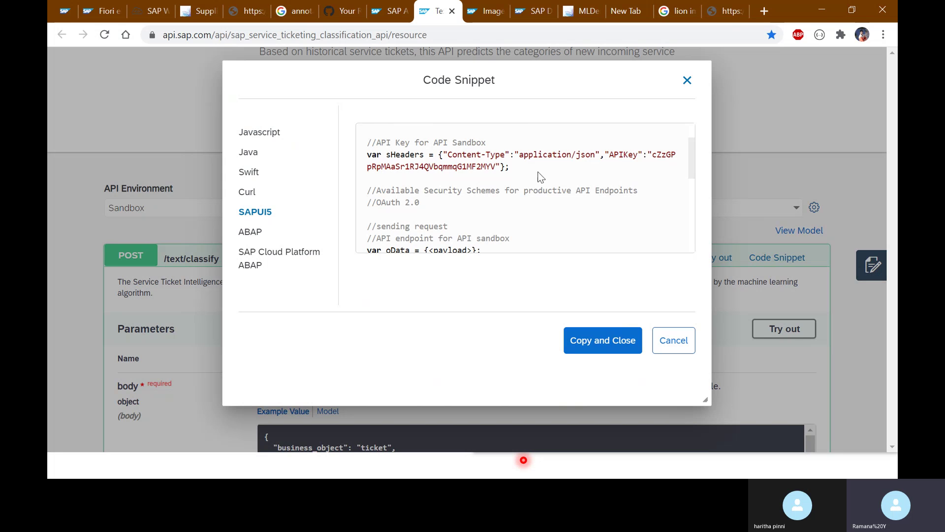
drag(500, 166, 536, 154)
drag(535, 154, 616, 156)
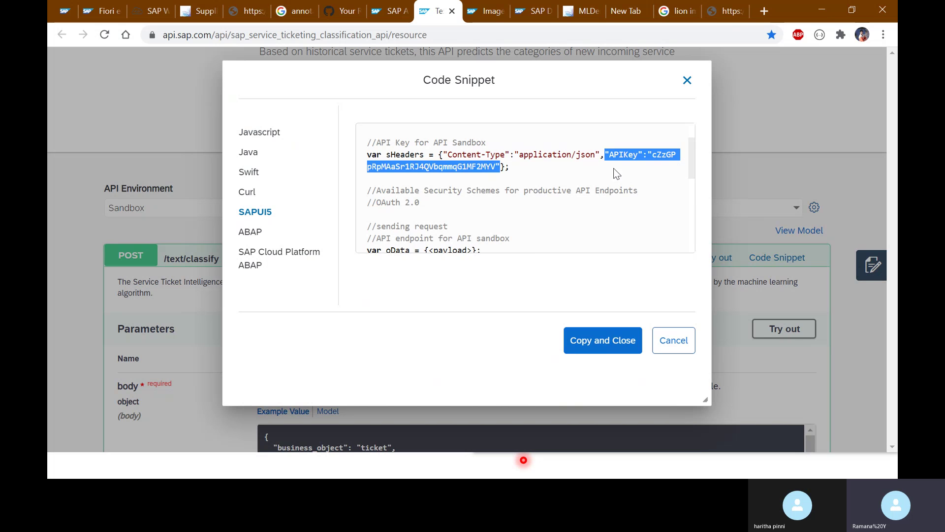
drag(689, 168, 692, 202)
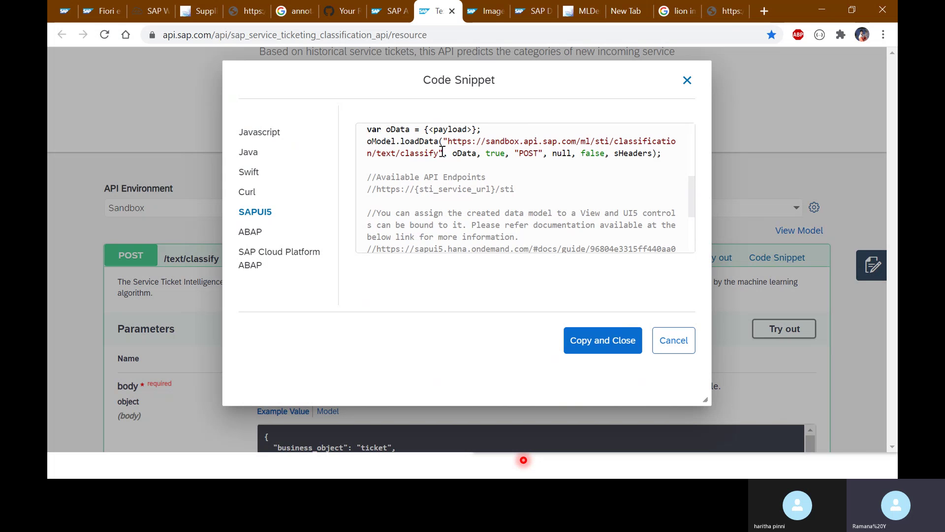
mouse_move(442, 153)
mouse_down()
mouse_move(430, 152)
mouse_move(439, 141)
mouse_up()
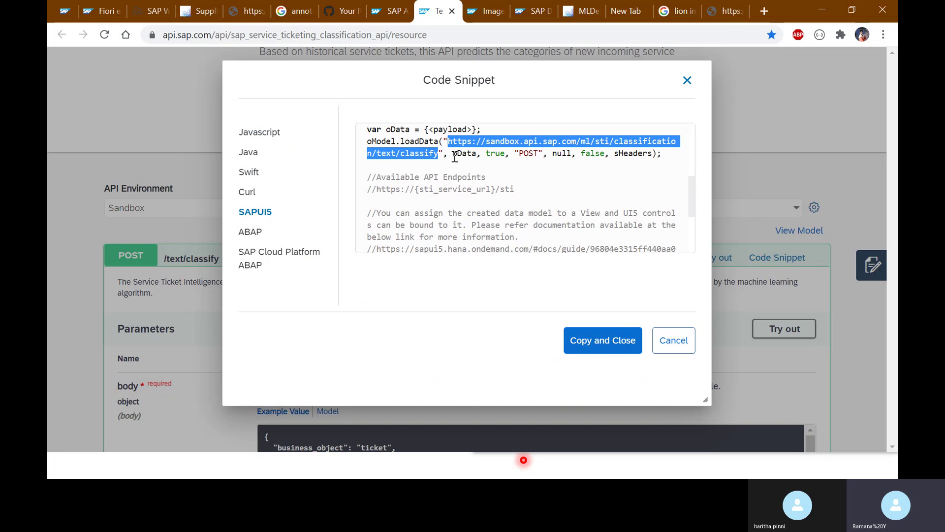
click(687, 193)
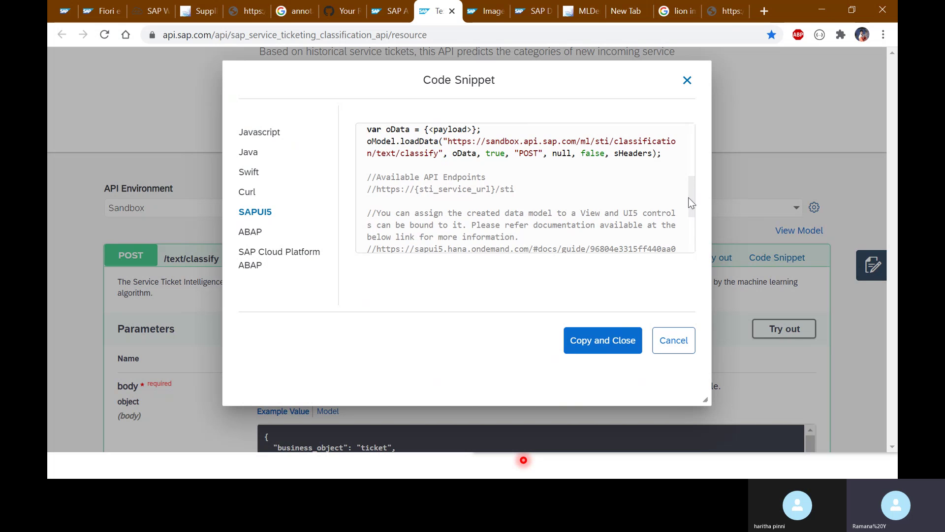
drag(691, 199, 698, 257)
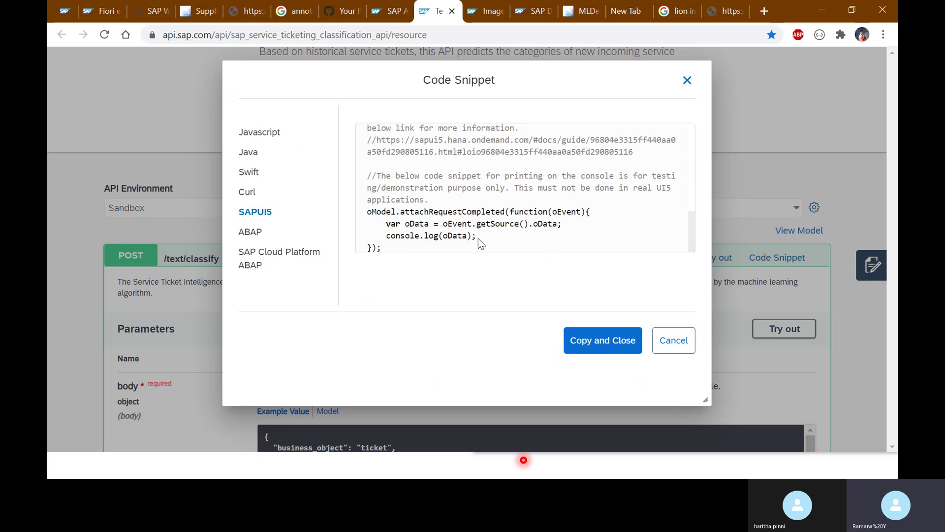
Copy the SAPUI5 code snippet and close the snippet dialog.
scroll(567, 203, up, 5)
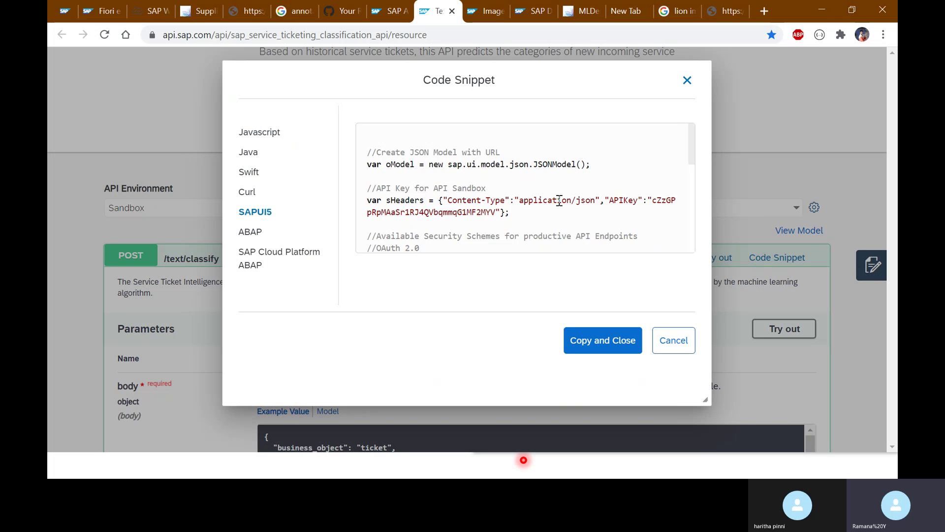
key(ctrl+a)
click(430, 157)
drag(369, 148, 568, 234)
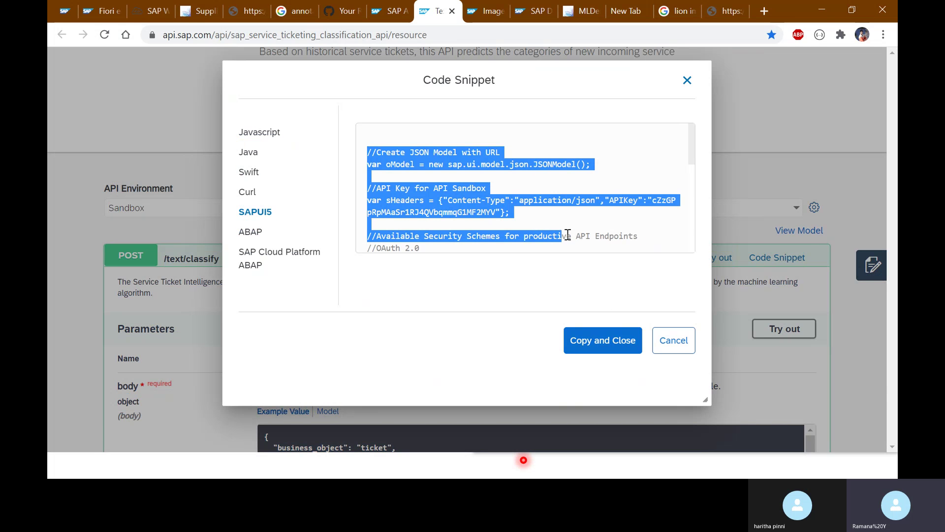
click(602, 339)
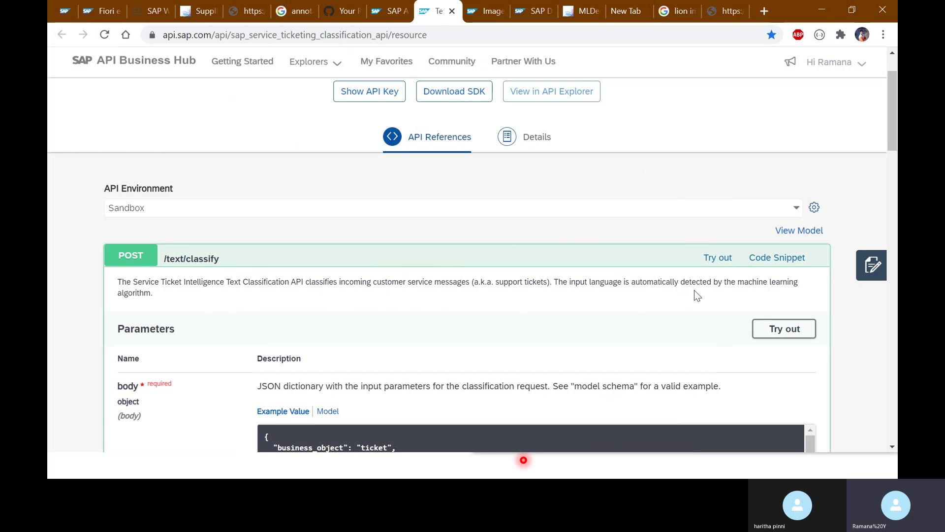
Review the example request body in the parameters of POST /text/classify.
scroll(656, 310, down, 1)
scroll(656, 309, down, 4)
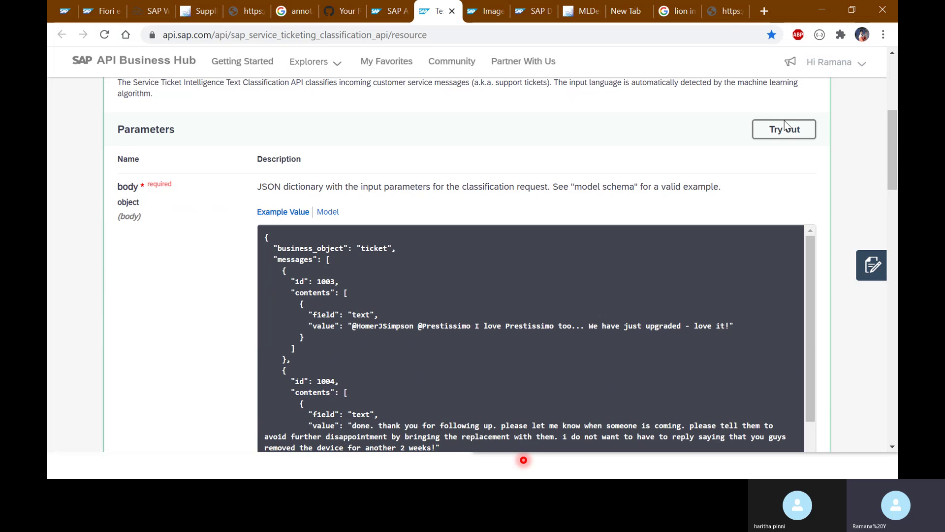
scroll(565, 310, up, 3)
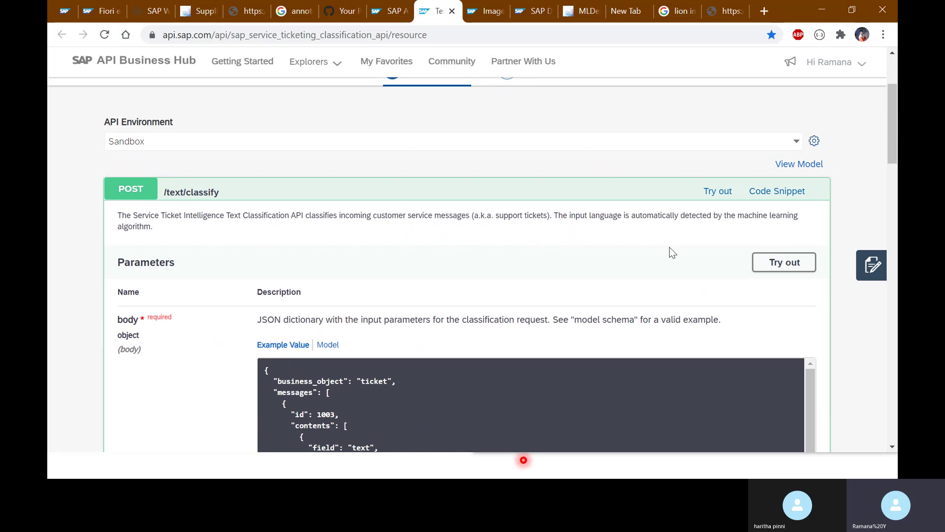
Switch to the MLDemo app and open its Home controller source in maximized browser developer tools.
click(582, 19)
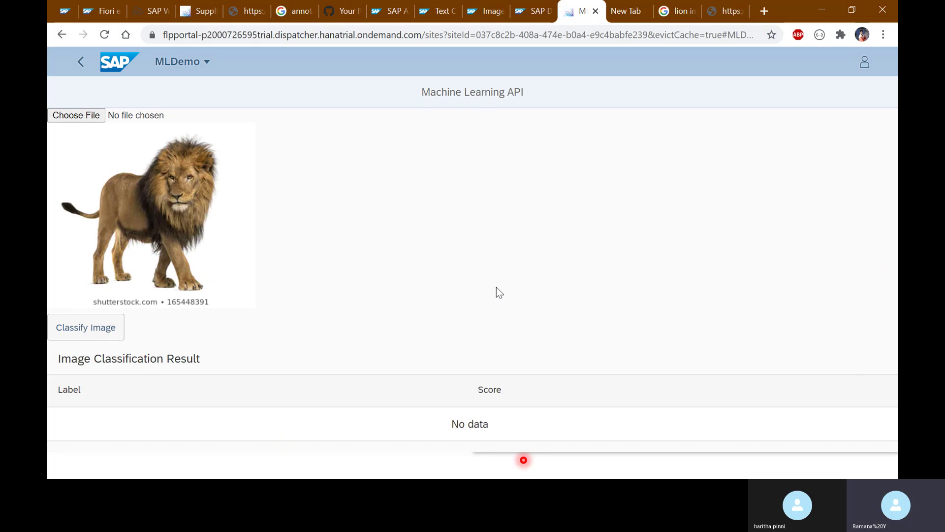
right_click(485, 237)
click(536, 385)
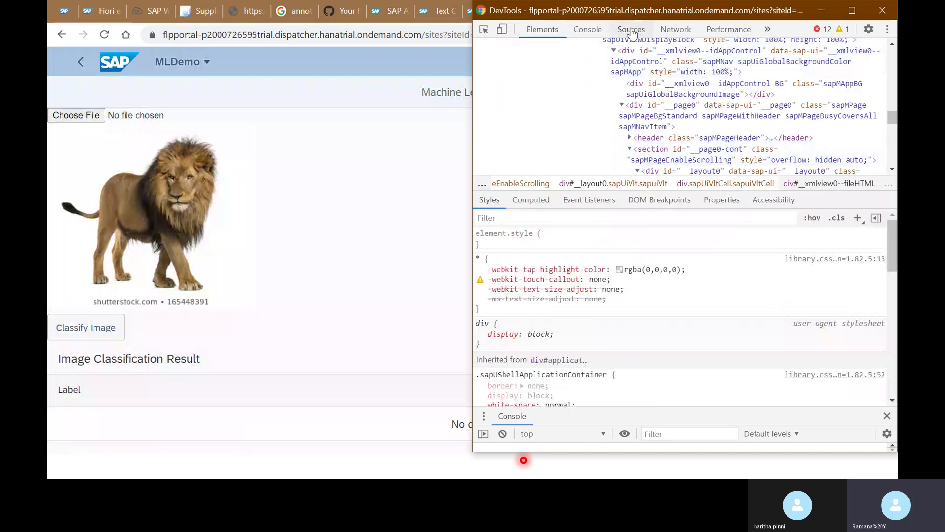
click(631, 29)
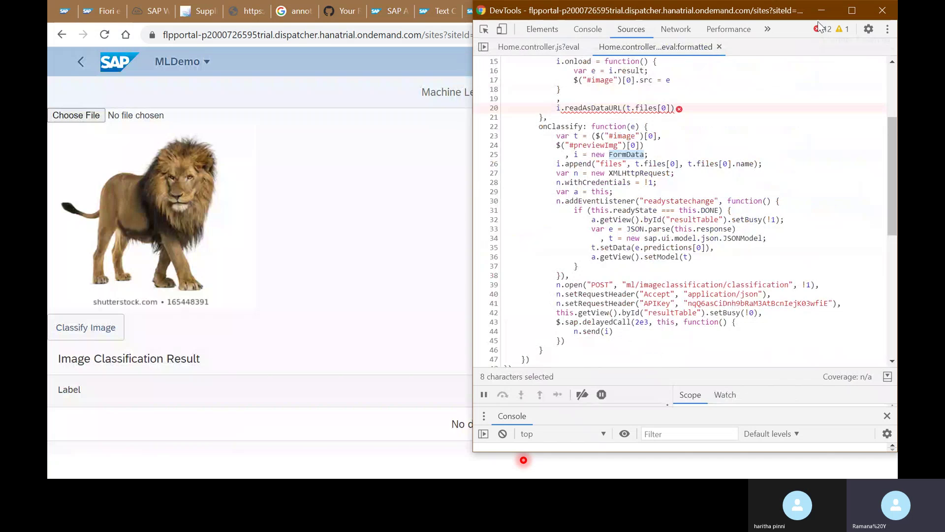
click(852, 9)
scroll(583, 196, up, 3)
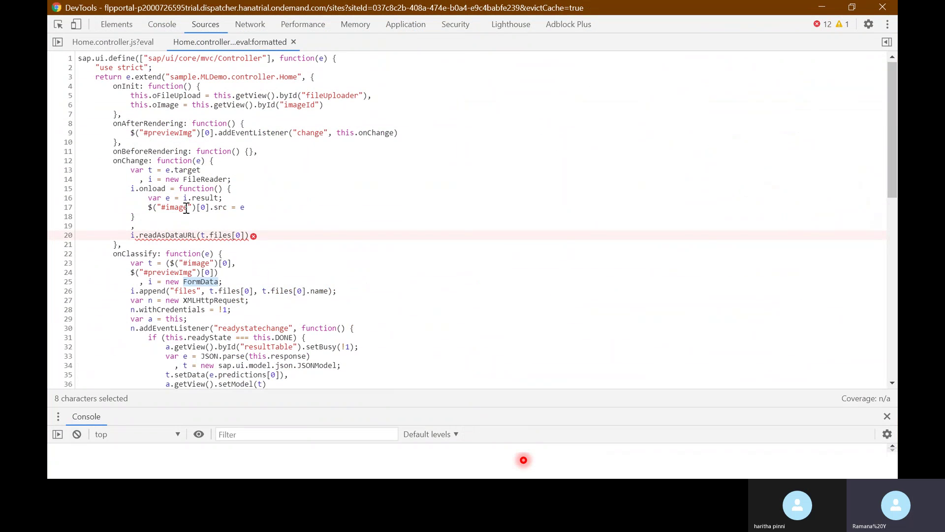
Locate the onClassify function in the formatted Home controller and check where its braces open and close.
scroll(221, 270, down, 3)
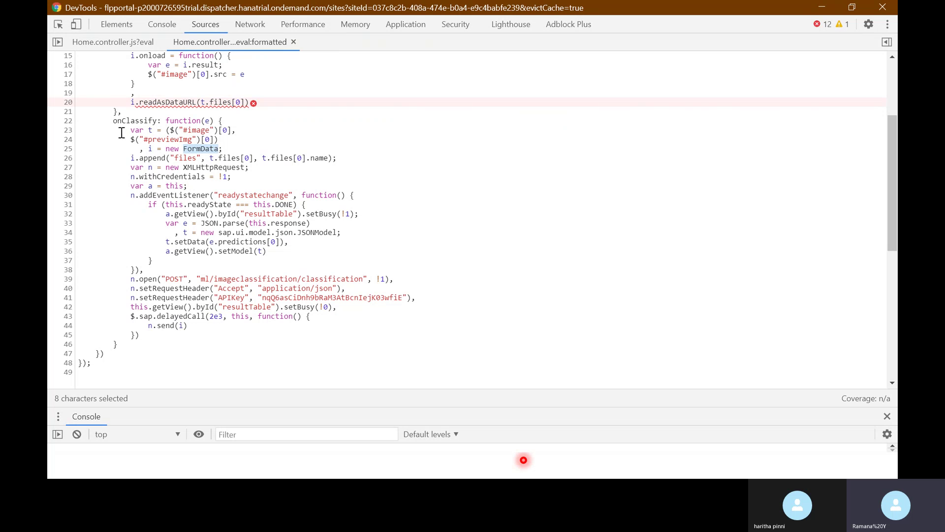
click(156, 335)
click(226, 121)
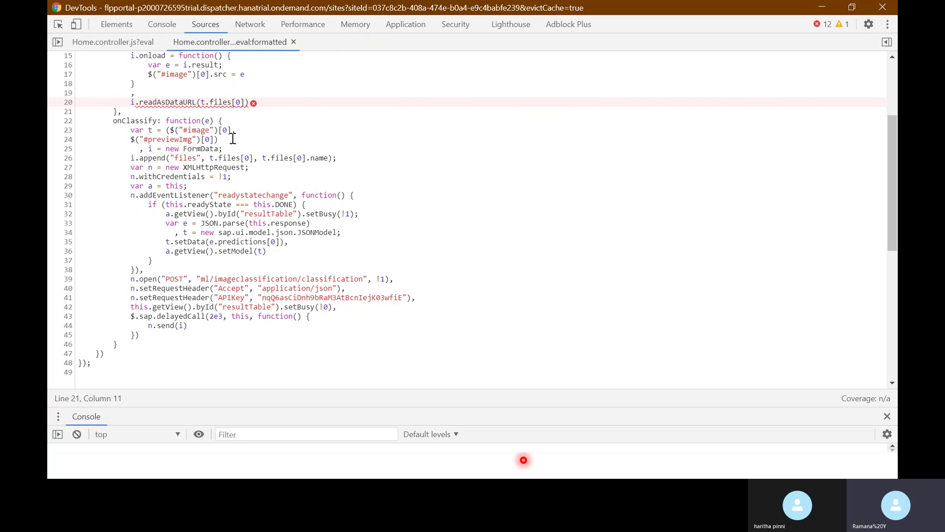
click(139, 346)
double_click(138, 347)
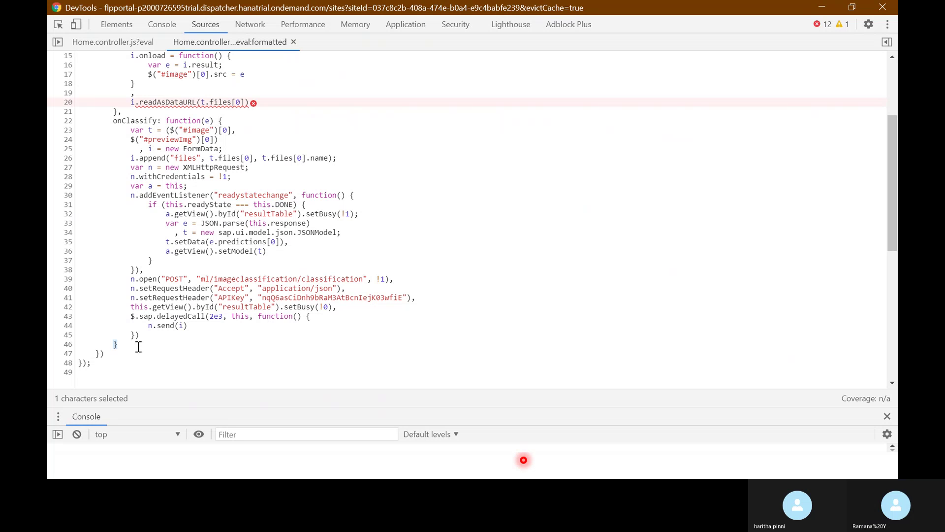
click(137, 346)
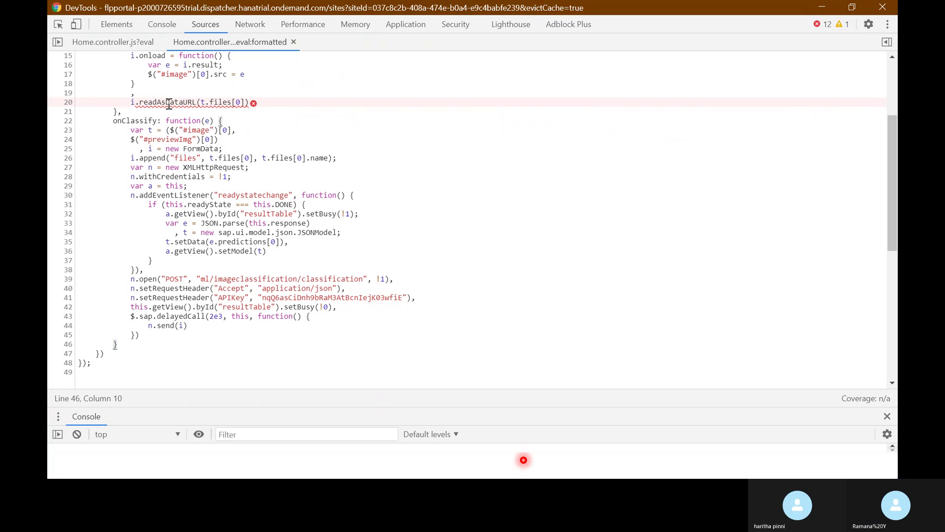
Pretty-print the minified Home.controller.js source and go over the body of its onClassify function.
click(122, 48)
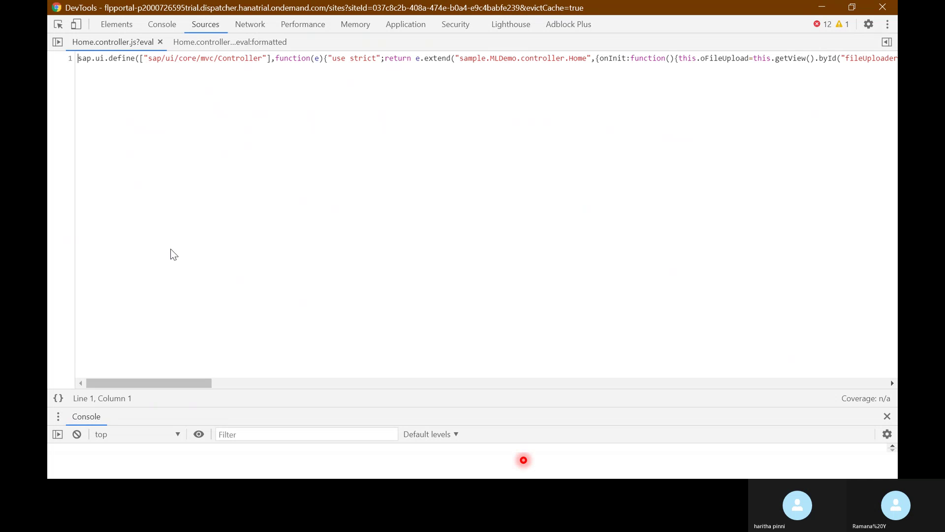
click(59, 399)
click(237, 274)
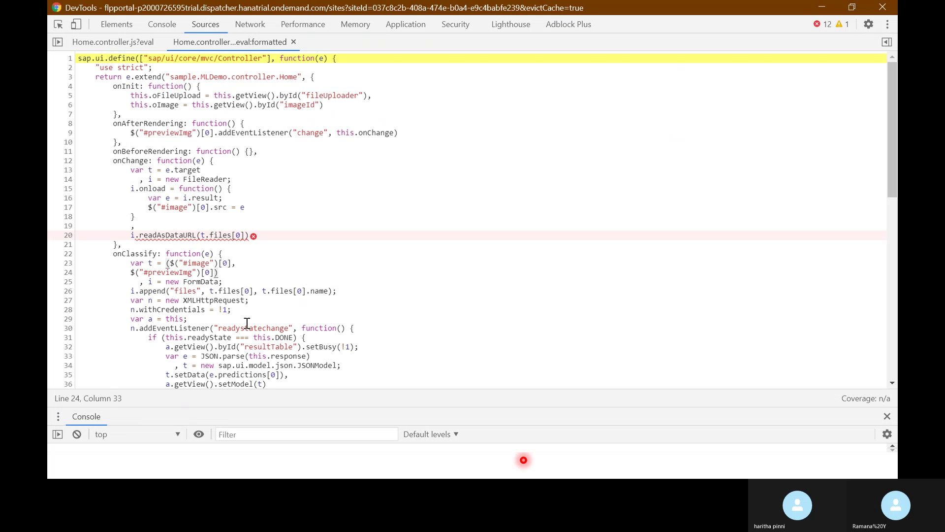
scroll(247, 322, down, 3)
click(135, 344)
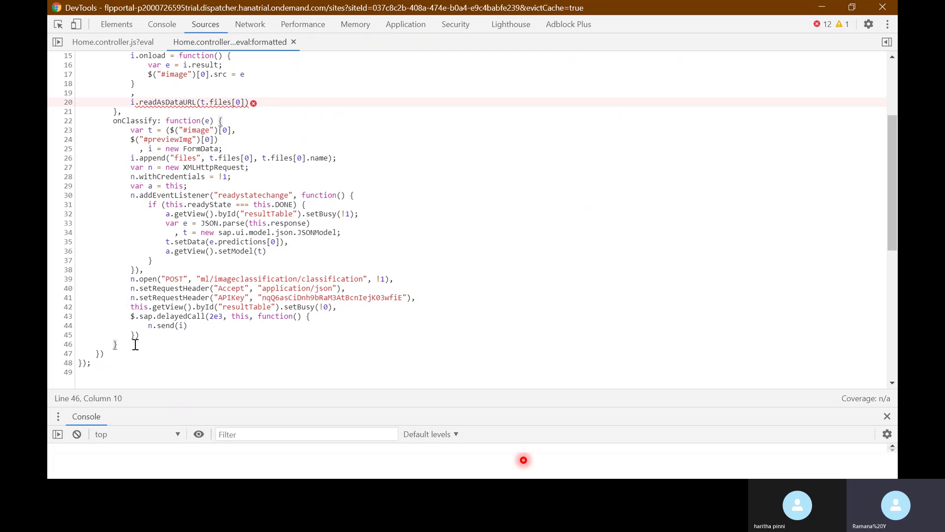
drag(117, 130, 193, 335)
click(194, 334)
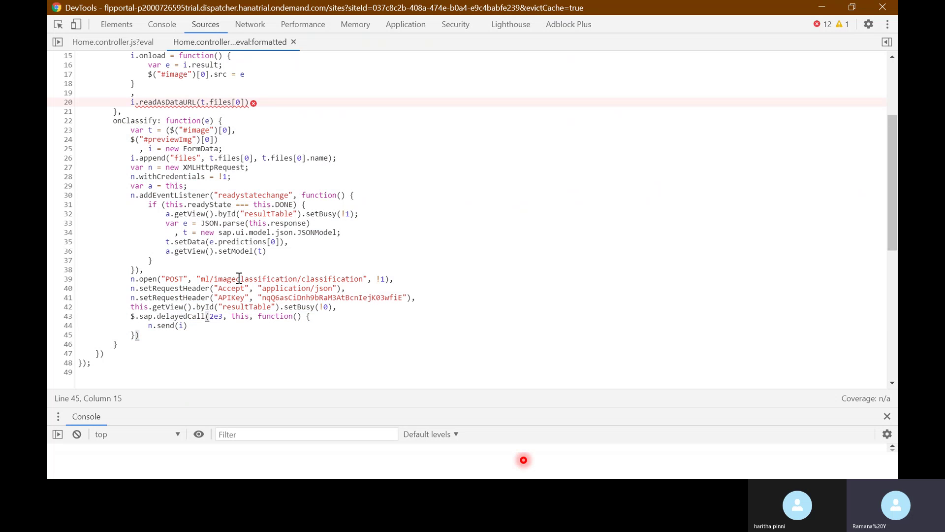
Examine the POST call to ml/imageclassification/classification and the API key request header in onClassify.
double_click(176, 279)
drag(362, 279, 200, 278)
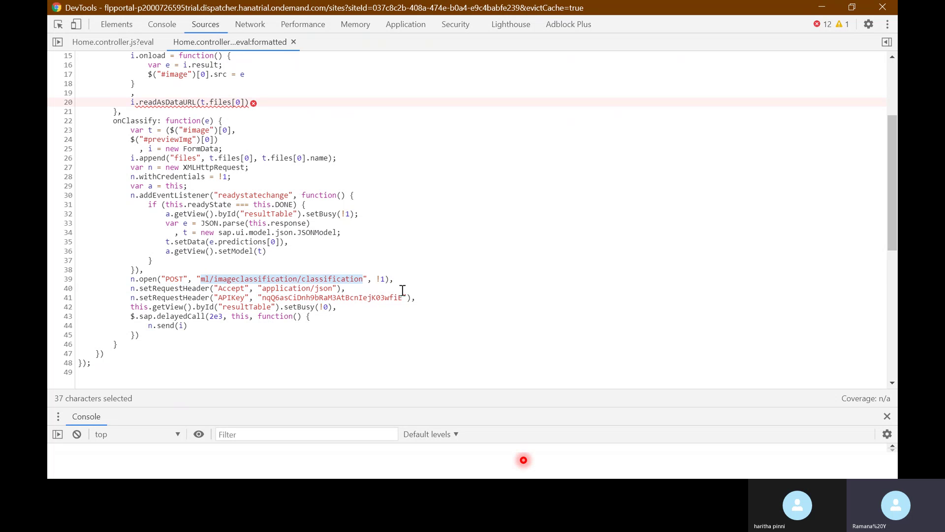
drag(403, 297, 223, 302)
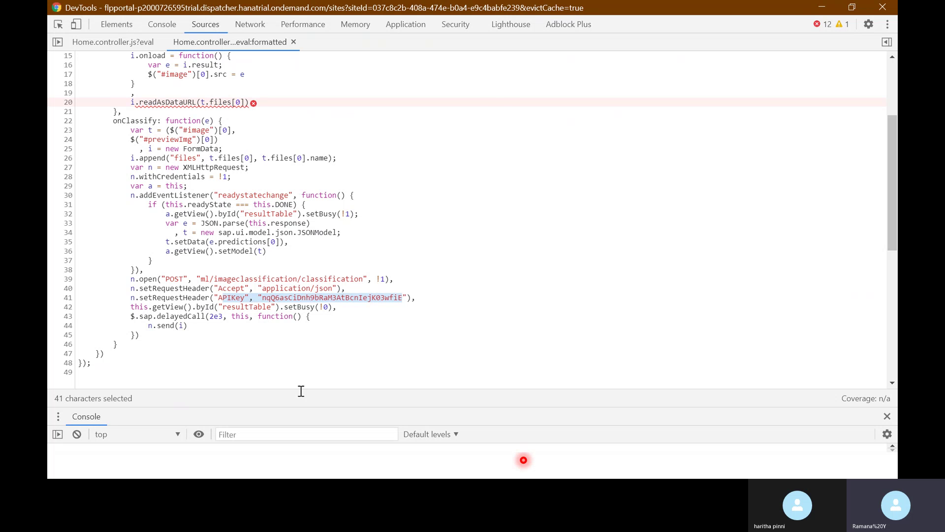
Try to place the developer tools and the browser side by side to compare the controller code with the API Business Hub pages.
key(super+Left)
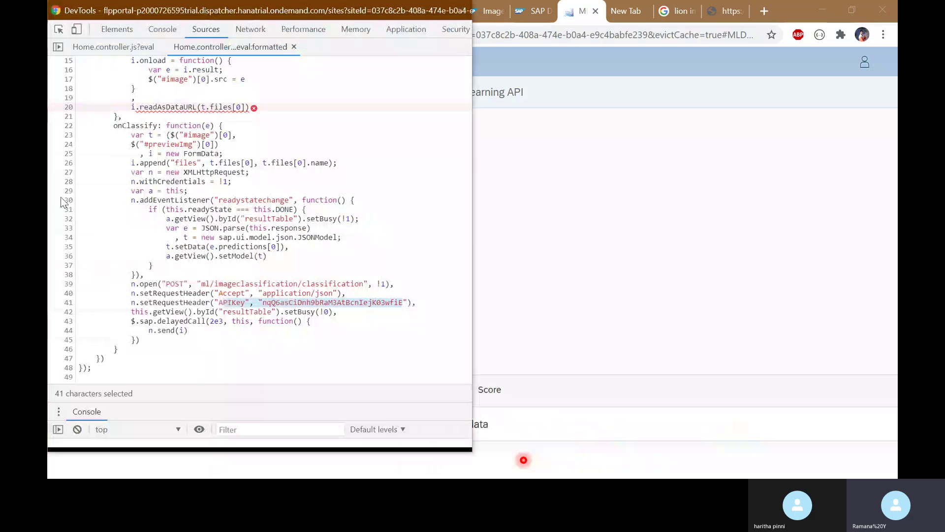
click(646, 80)
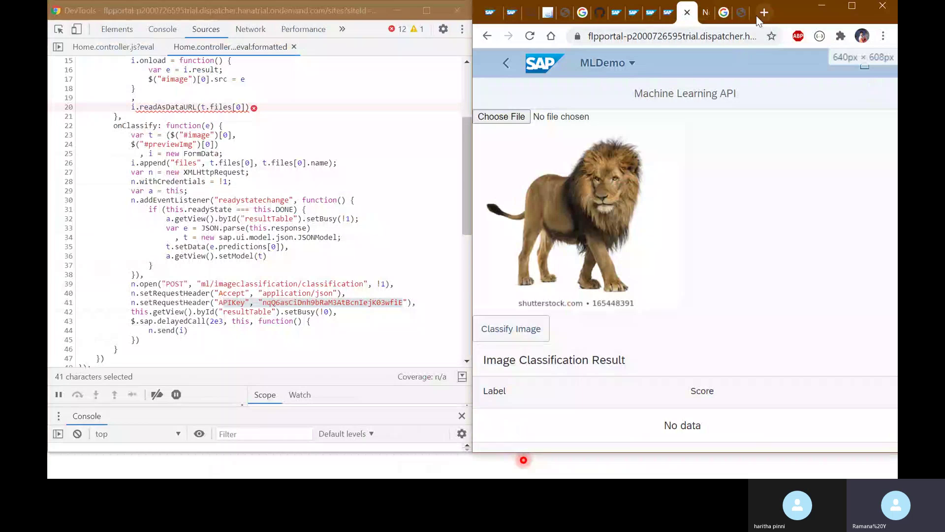
click(650, 19)
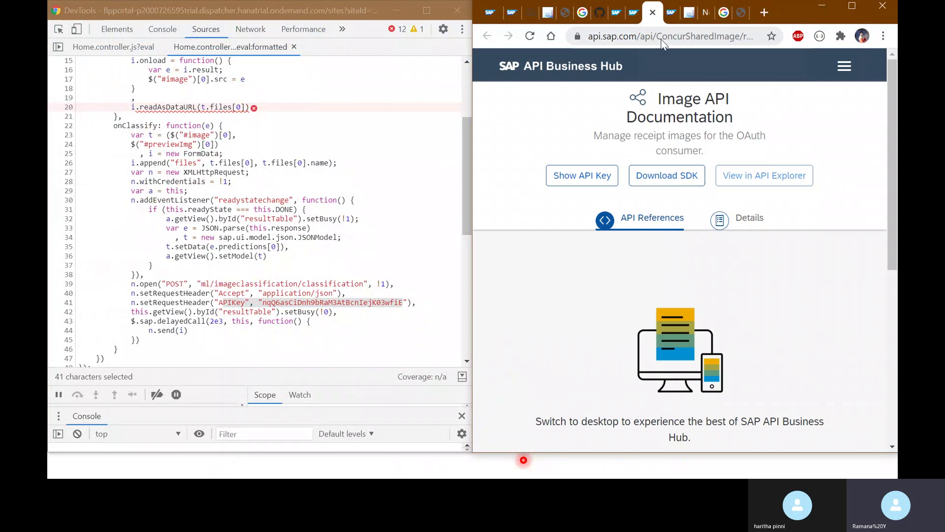
click(671, 12)
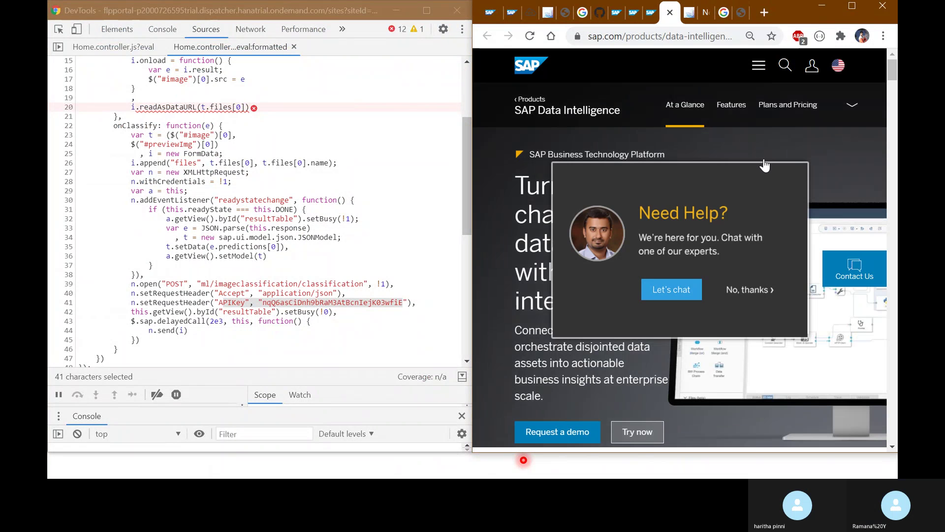
click(641, 18)
click(618, 14)
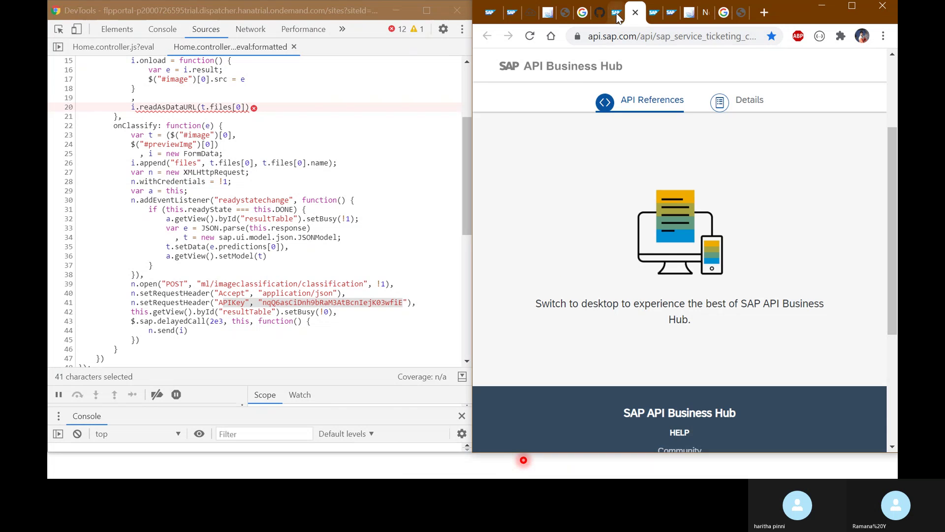
scroll(766, 226, down, 5)
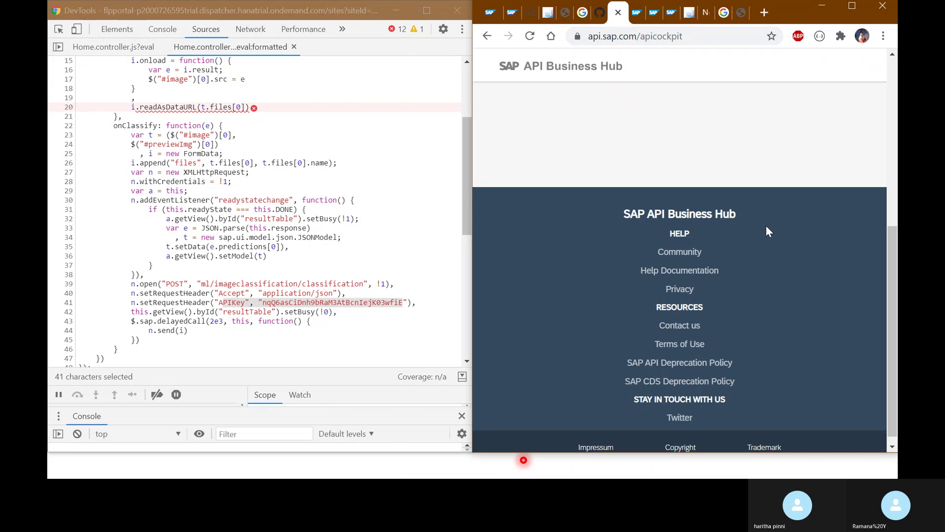
Bring the browser back to full size and review the /text/classify request in the API cockpit.
click(854, 7)
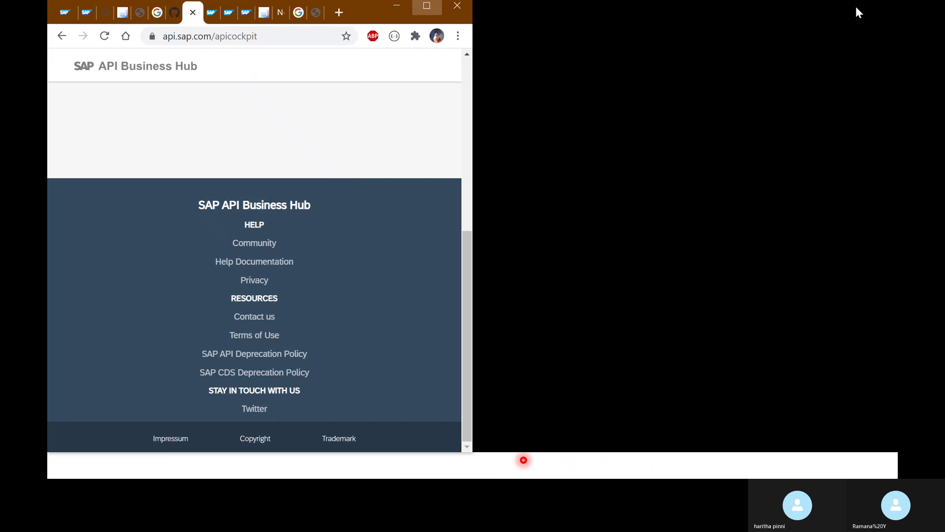
scroll(718, 248, up, 7)
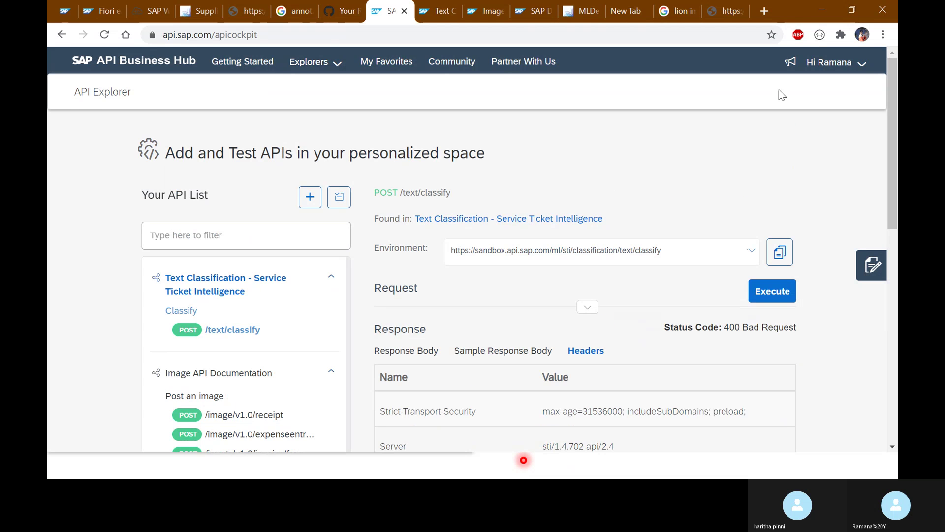
double_click(793, 7)
key(super+Right)
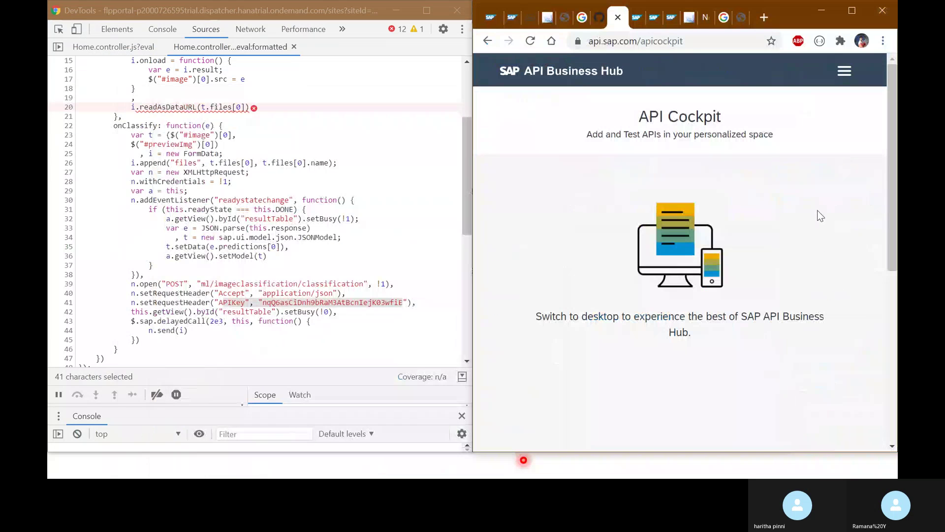
click(852, 9)
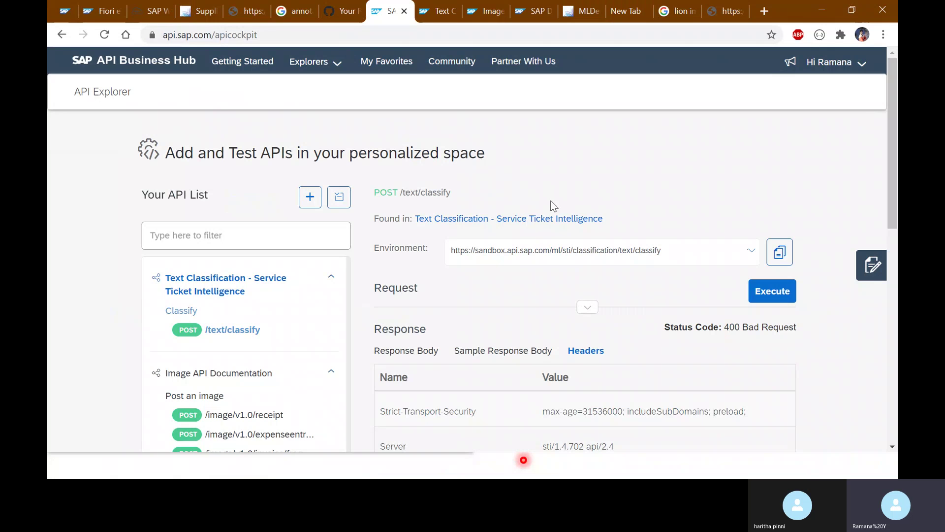
scroll(832, 197, down, 3)
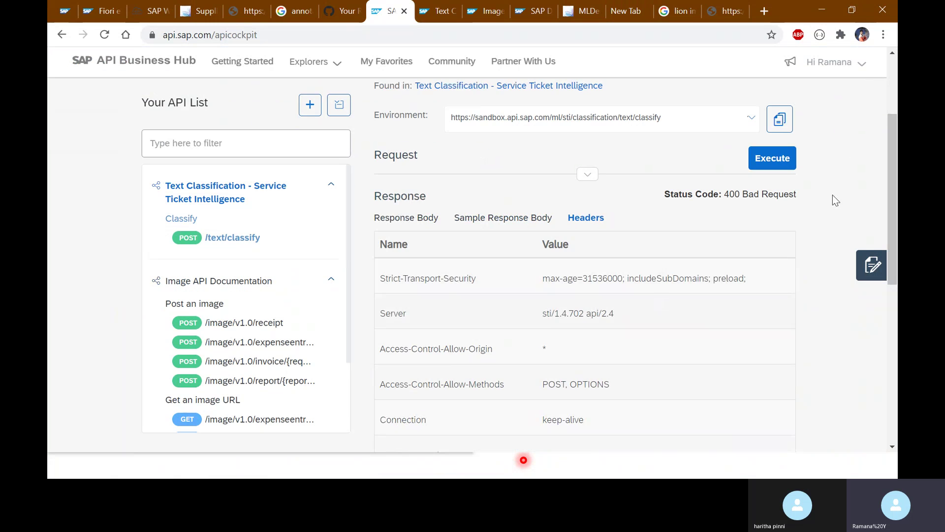
scroll(767, 215, up, 3)
Open the code snippets for POST /text/classify and review the JavaScript version from its payload to the request headers.
click(437, 12)
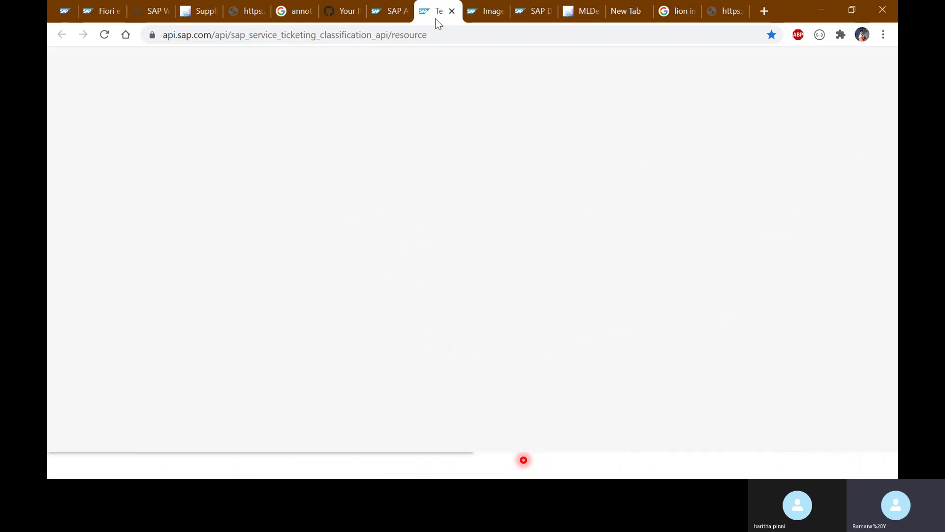
click(781, 193)
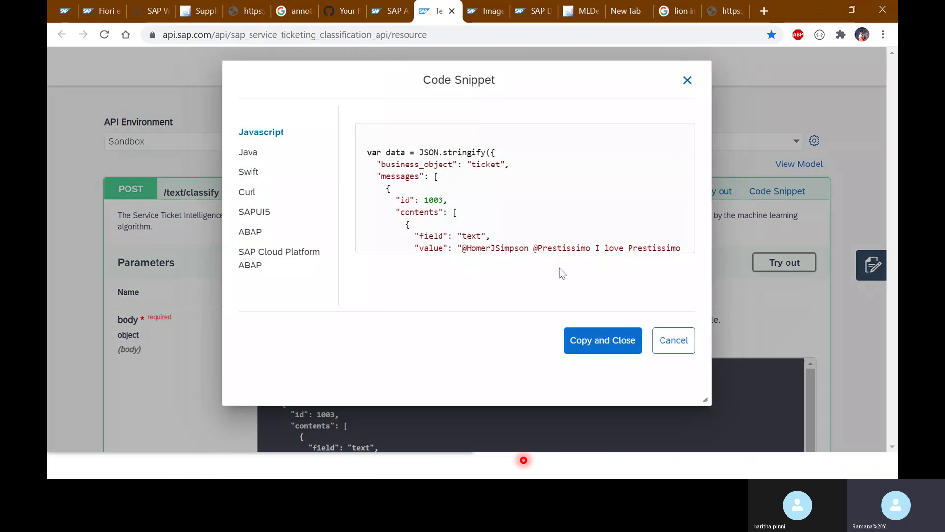
drag(366, 152, 425, 244)
click(514, 241)
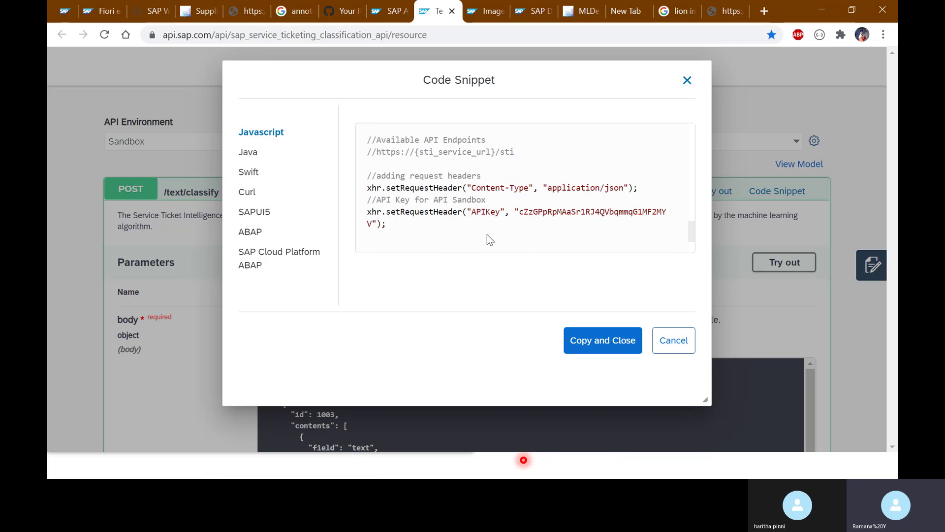
scroll(486, 234, up, 10)
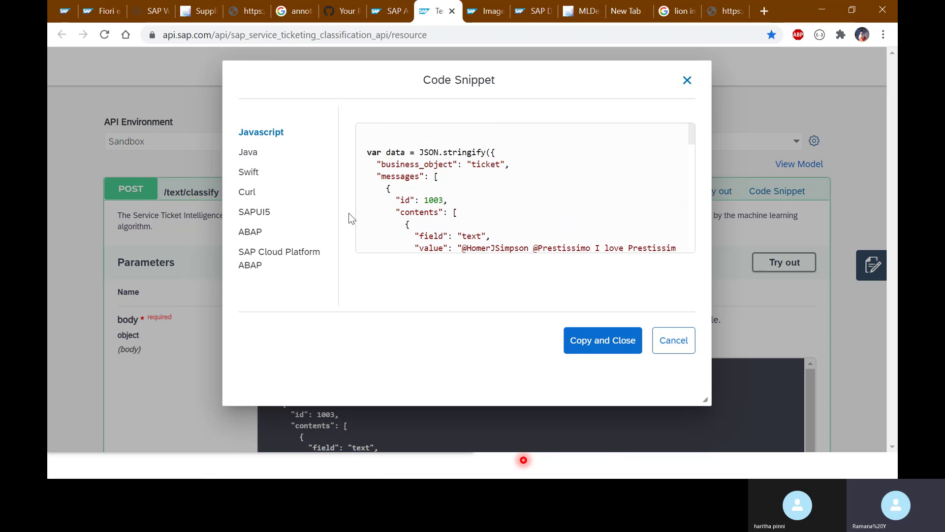
Look through the Java, SAPUI5 and ABAP snippet versions, highlighting the full ABAP code.
click(248, 152)
click(254, 211)
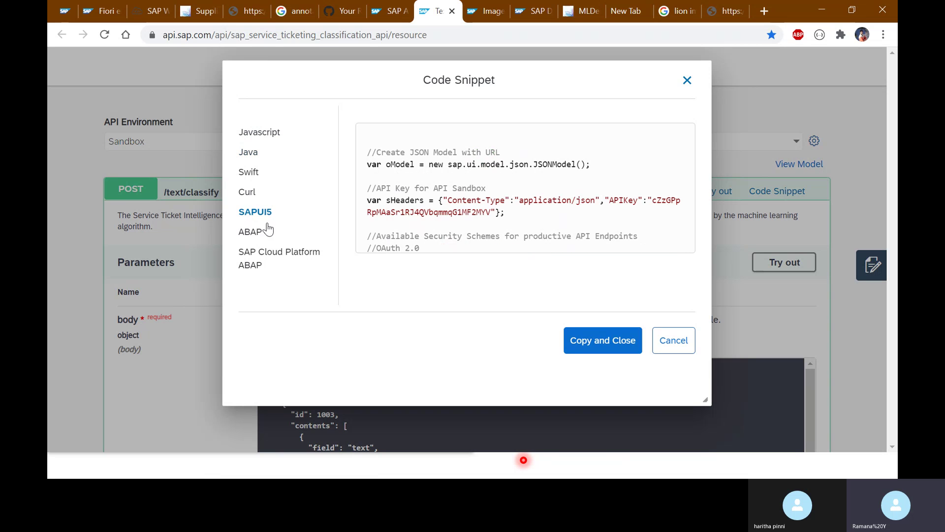
click(251, 232)
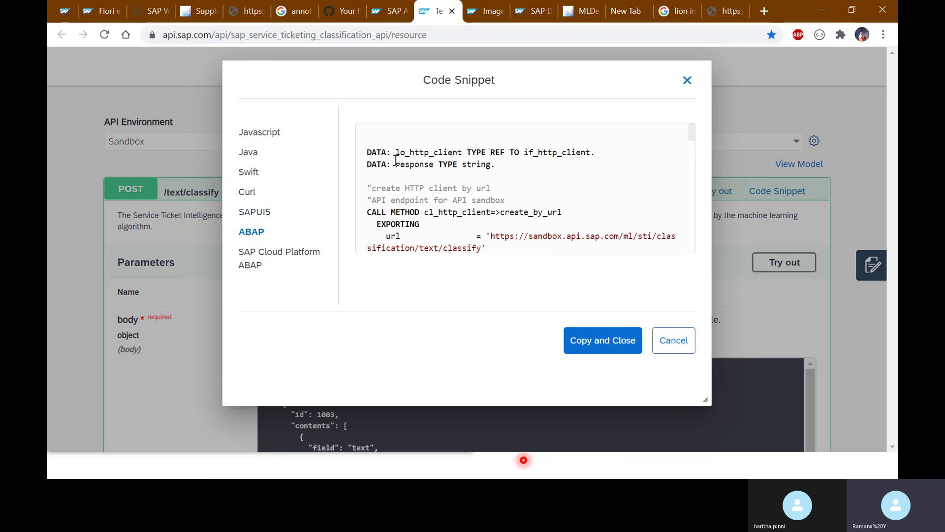
drag(368, 150, 238, 266)
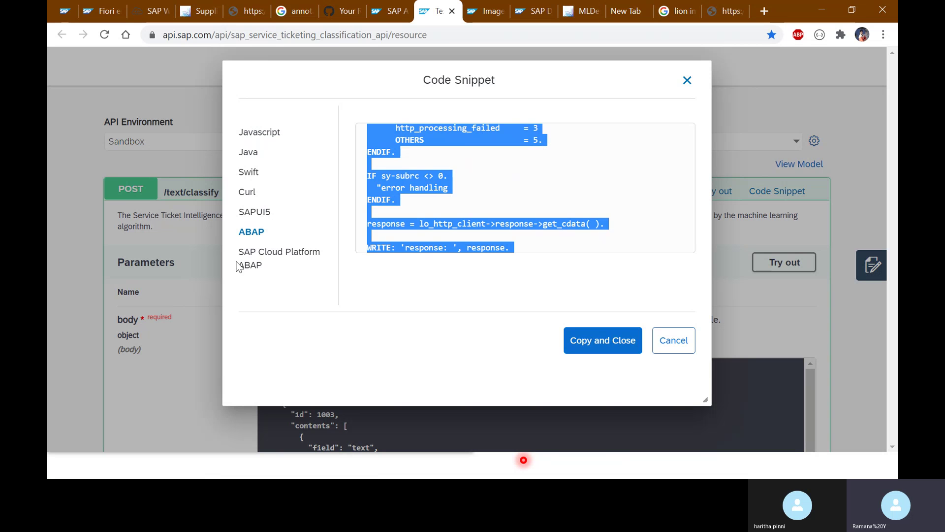
Return to the SAPUI5 snippet and review its closing attachRequestCompleted console logging code.
click(255, 212)
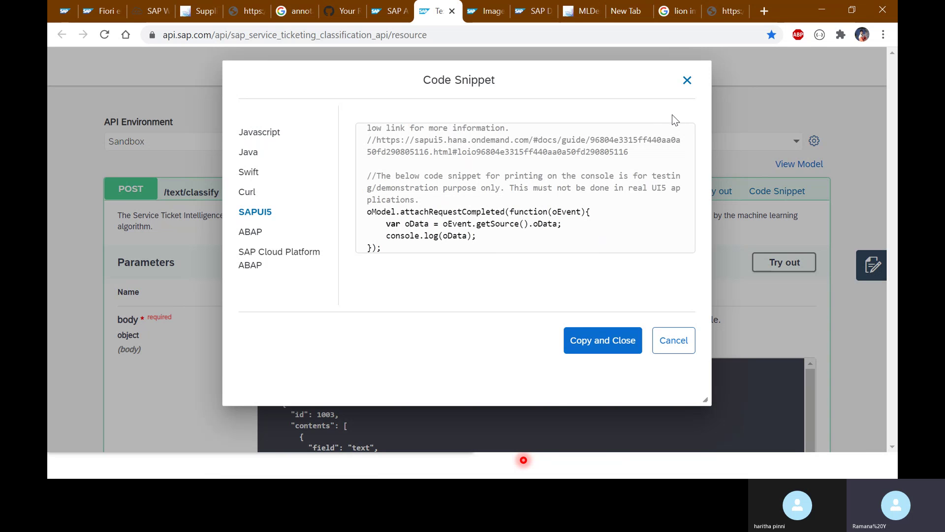
key(alt+Tab)
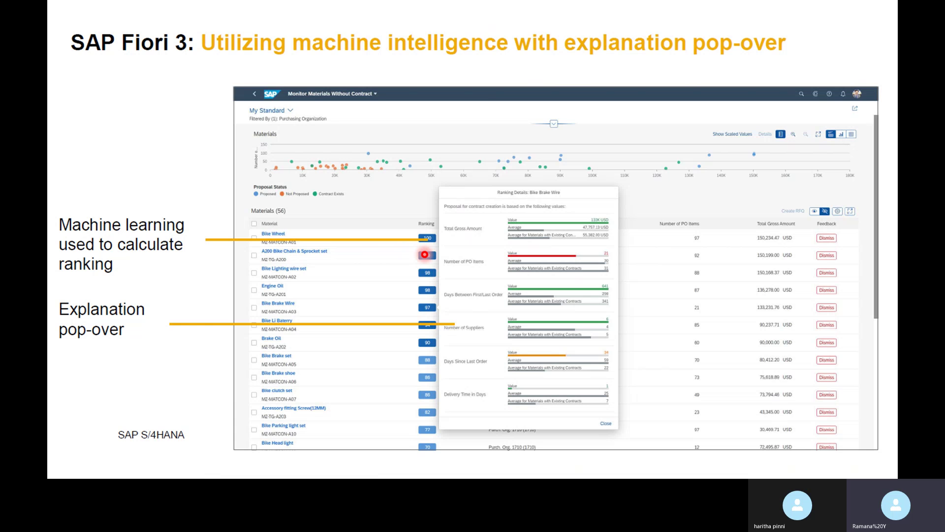
key(alt+Tab)
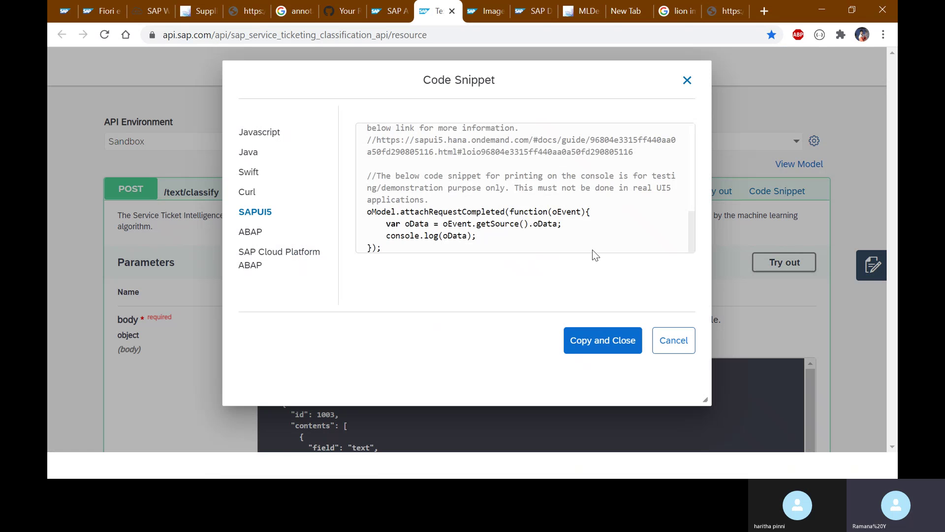
Close the code snippets without copying, then check the MLDemo image classification app and the AI/ML API slide in the presentation.
click(674, 345)
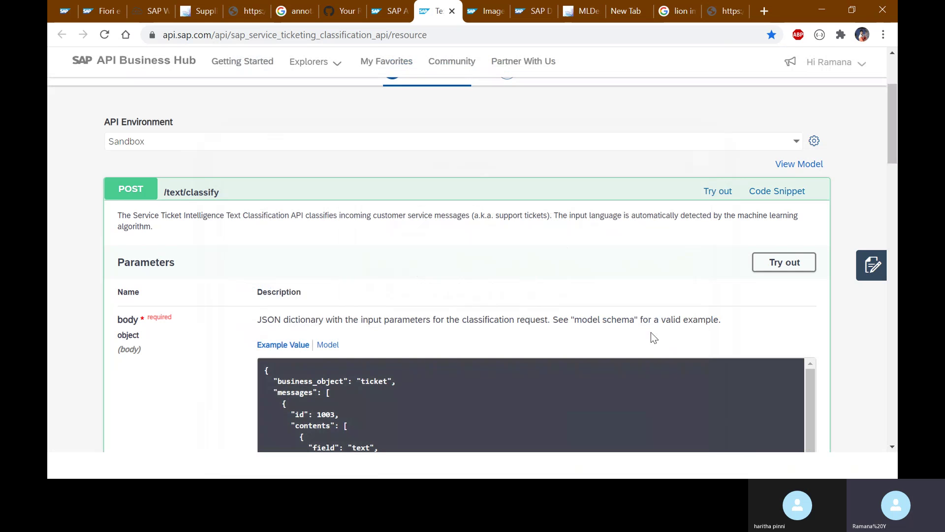
scroll(427, 288, up, 3)
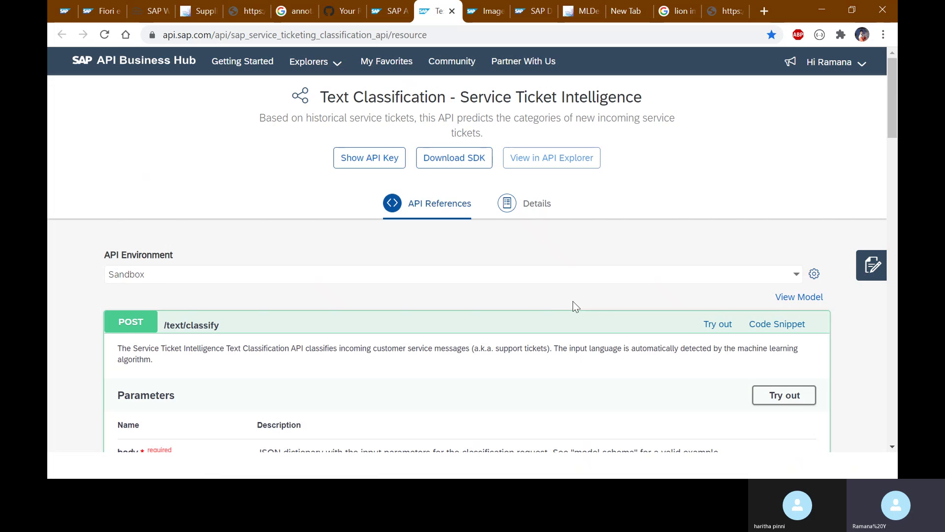
click(585, 11)
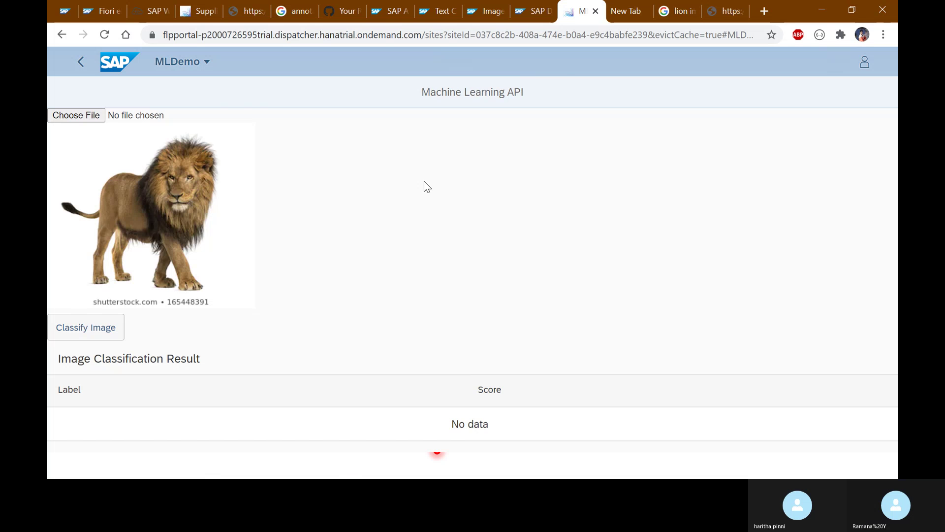
click(828, 6)
key(Right)
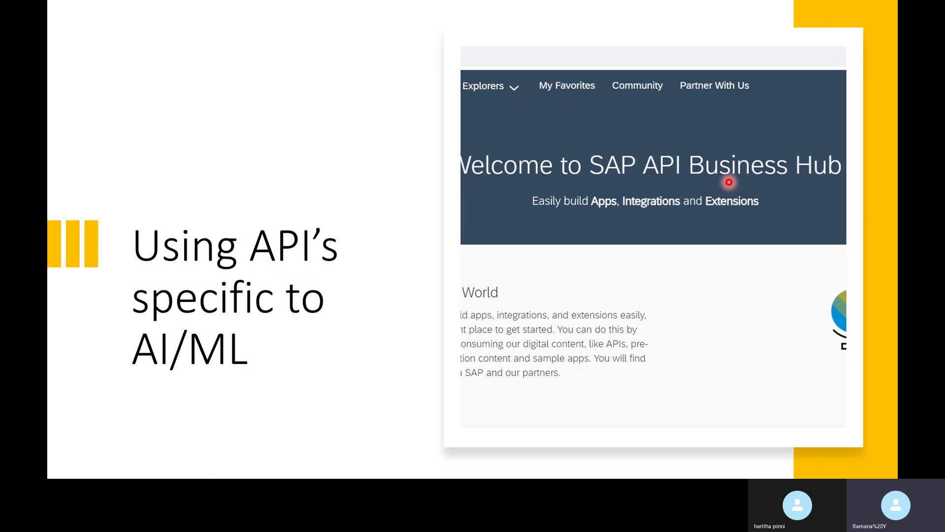
key(alt+Tab)
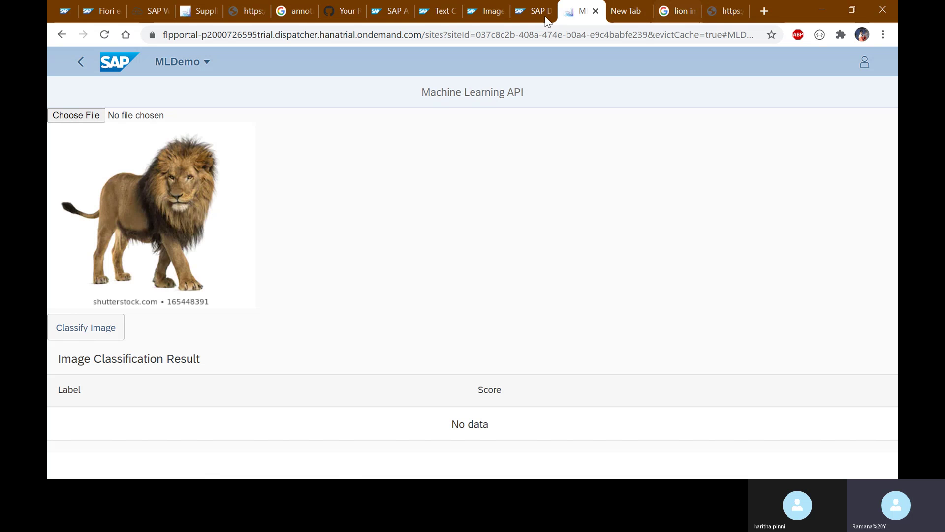
Return to the Text Classification API page and highlight its description of historical service tickets and predicted categories.
click(533, 12)
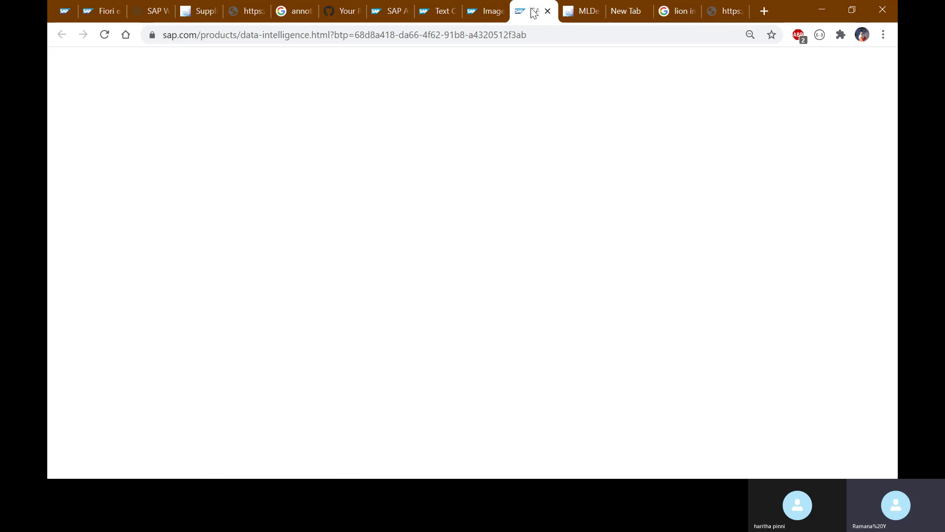
click(485, 11)
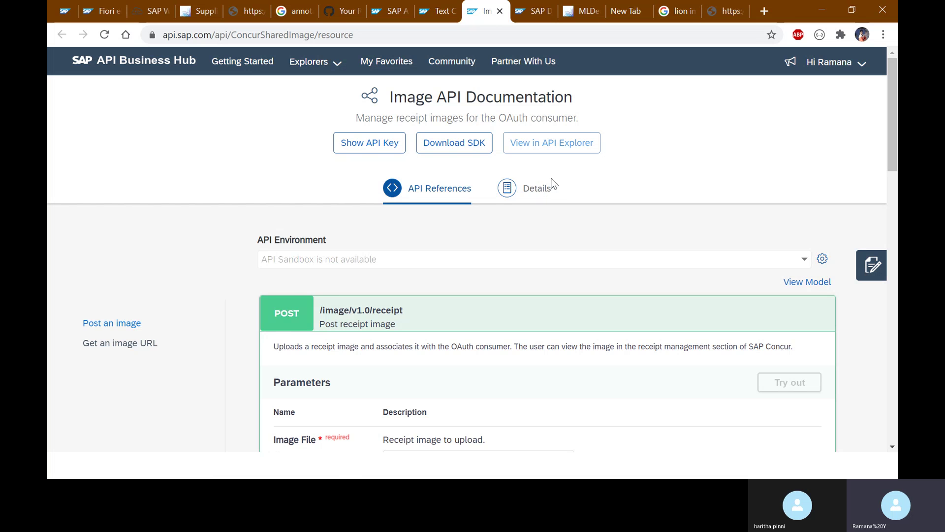
click(439, 11)
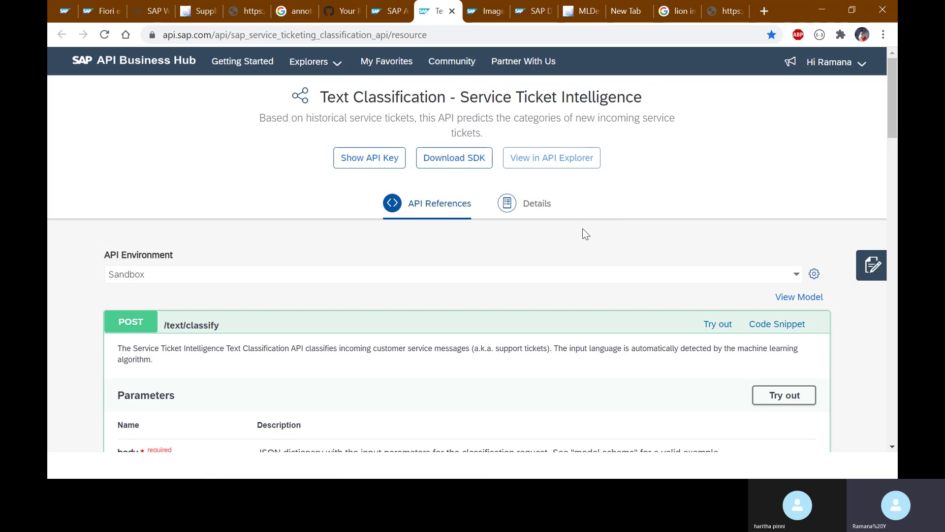
drag(415, 118, 330, 117)
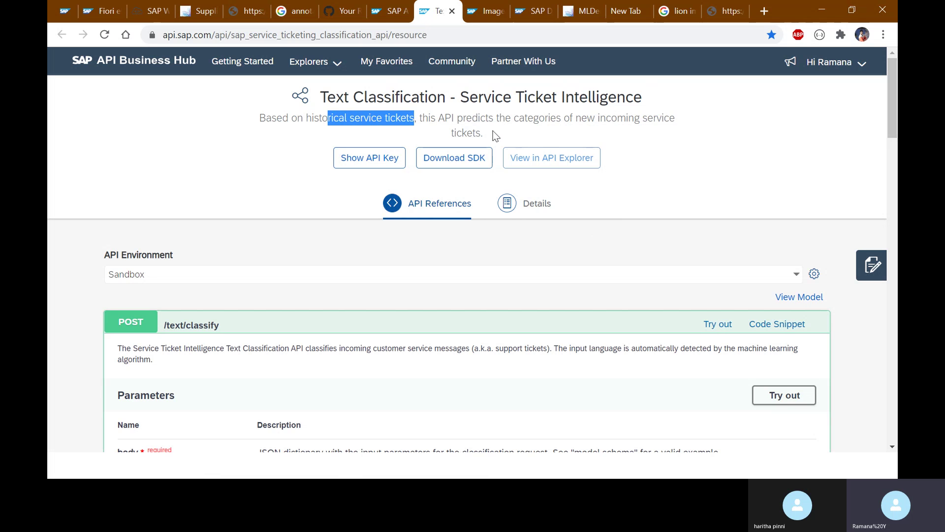
drag(494, 136, 438, 120)
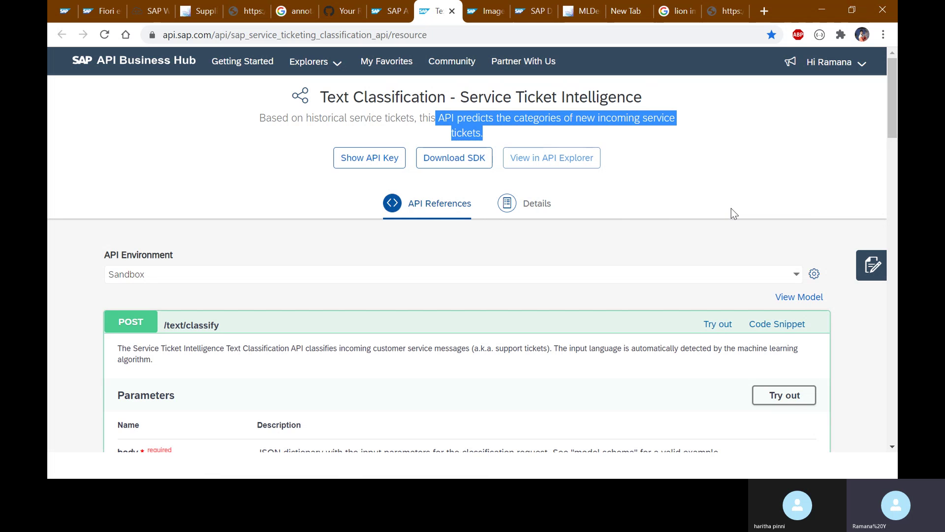
click(745, 178)
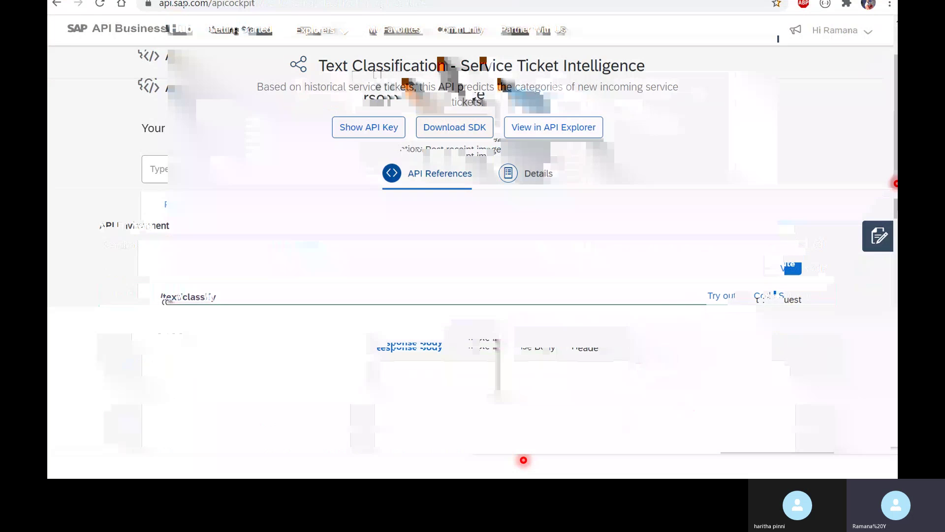
Advance the slide show past SAP UI5 Integration to the Annotations slide, then end the show and keep the ink annotations.
key(Right)
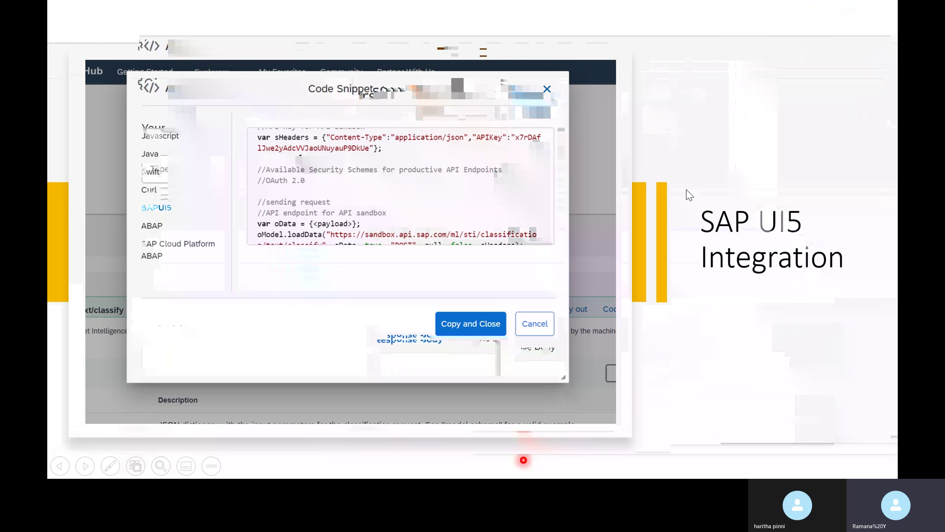
key(Right)
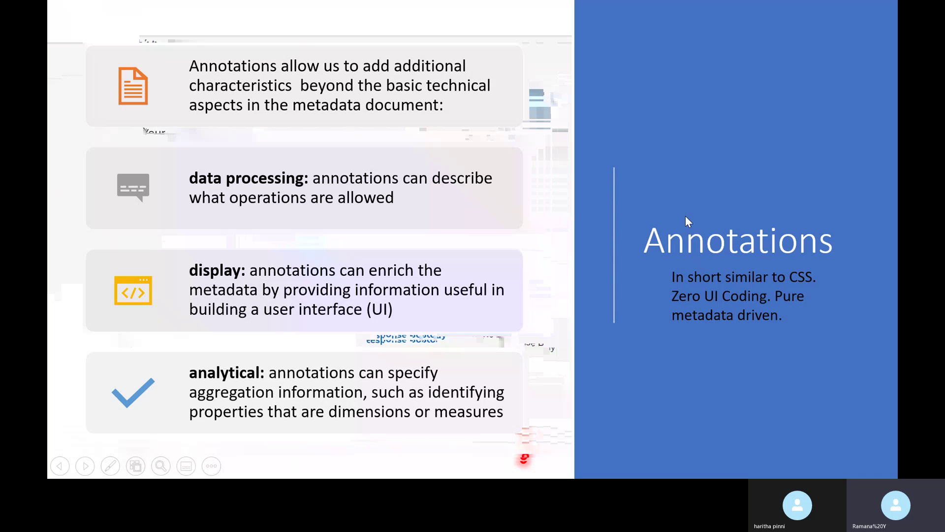
key(Left)
key(super)
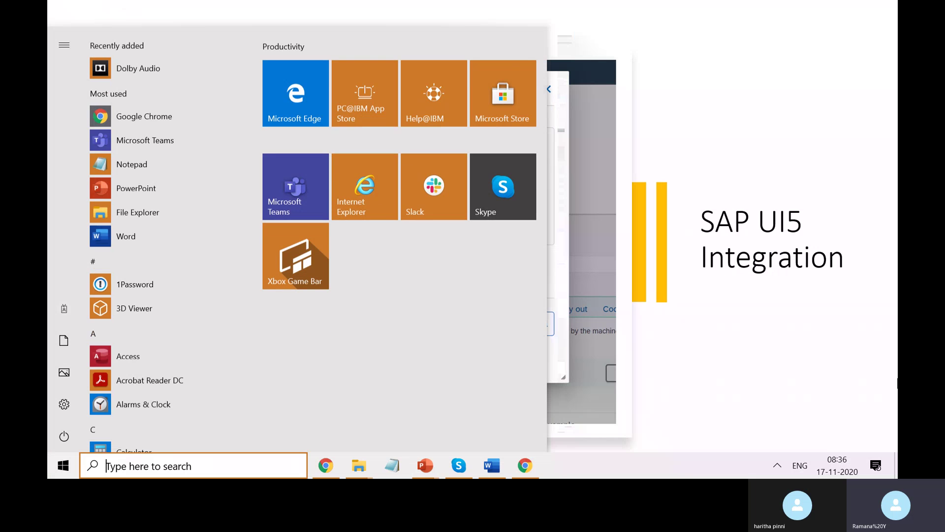
key(super)
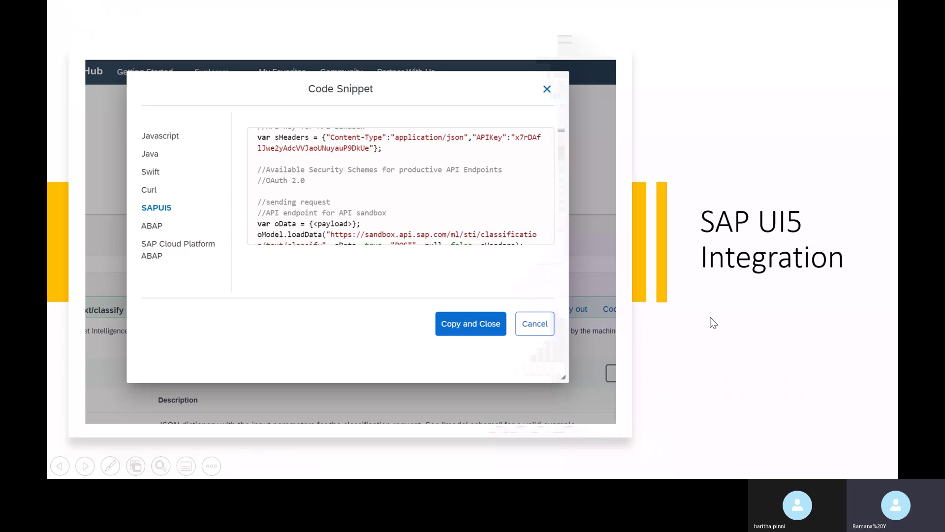
key(Right)
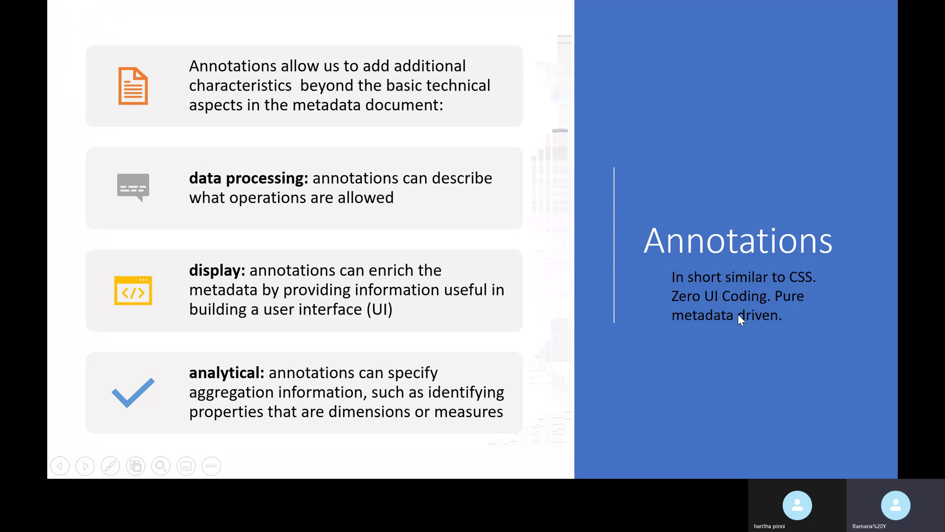
key(Escape)
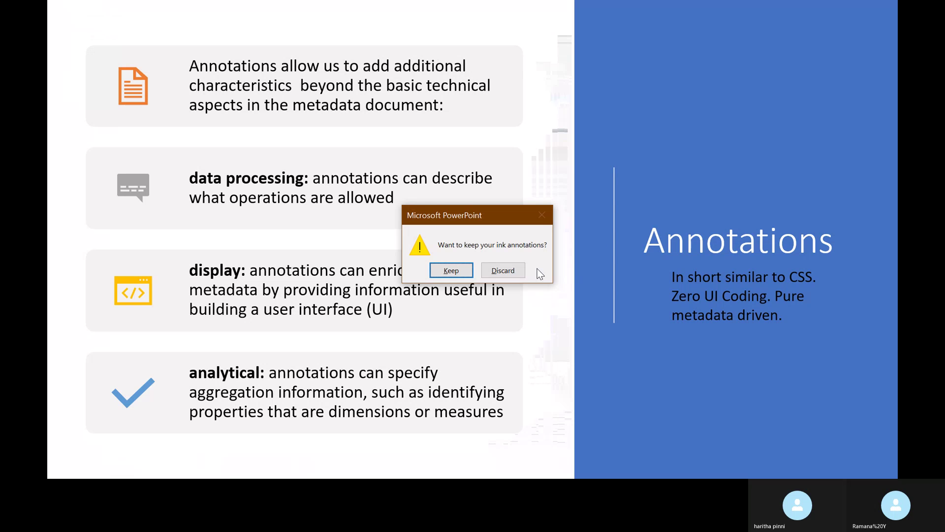
click(451, 270)
Switch to the browser's EPM_REF_APPS_SHOP_SRV $metadata document, dismiss the Address search, and reload the document.
key(alt+Tab)
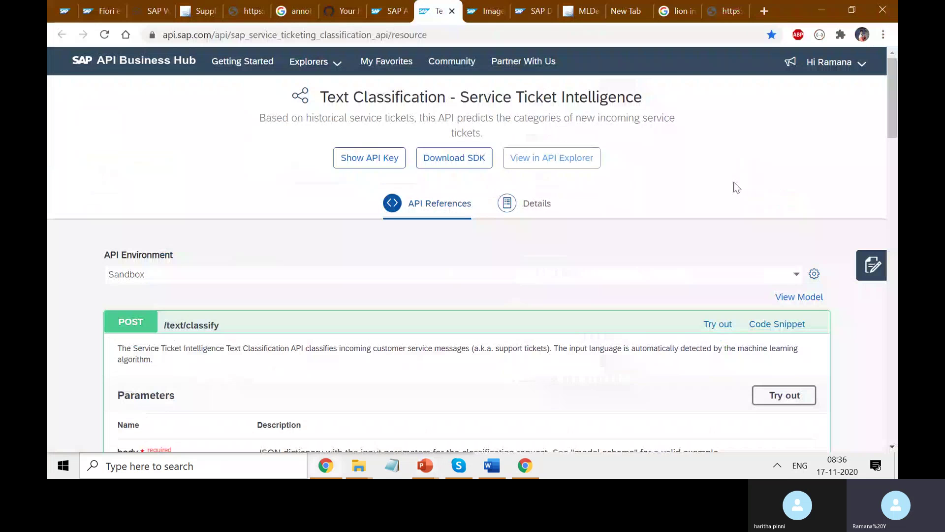
click(240, 11)
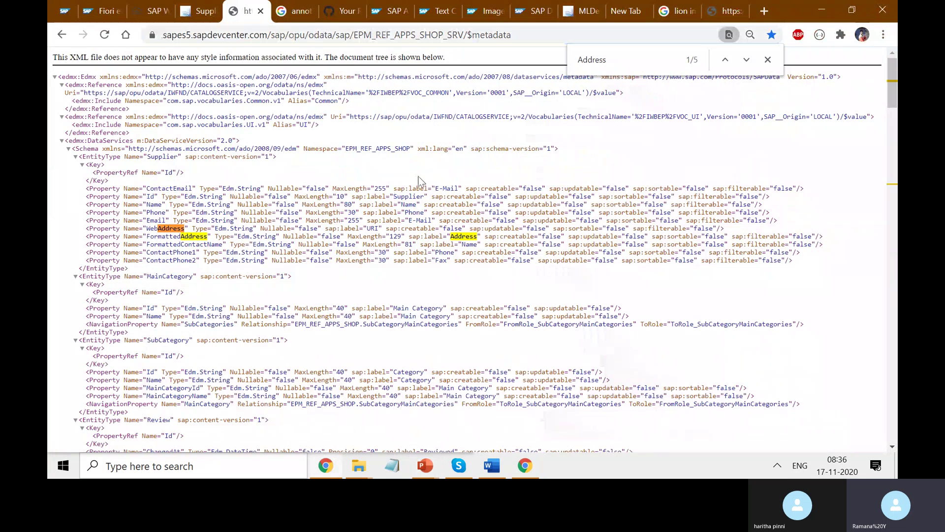
click(768, 60)
click(548, 33)
click(446, 34)
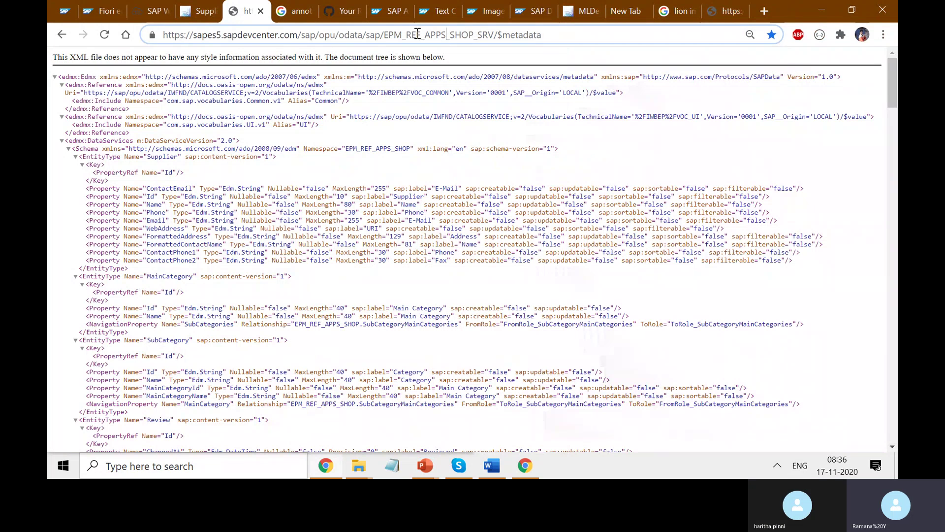
double_click(417, 34)
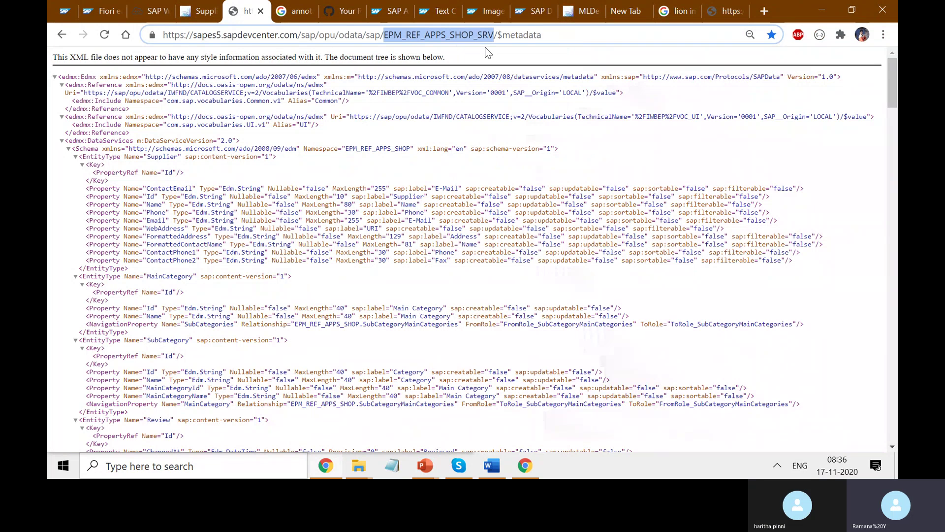
click(561, 35)
drag(542, 35, 498, 36)
key(Return)
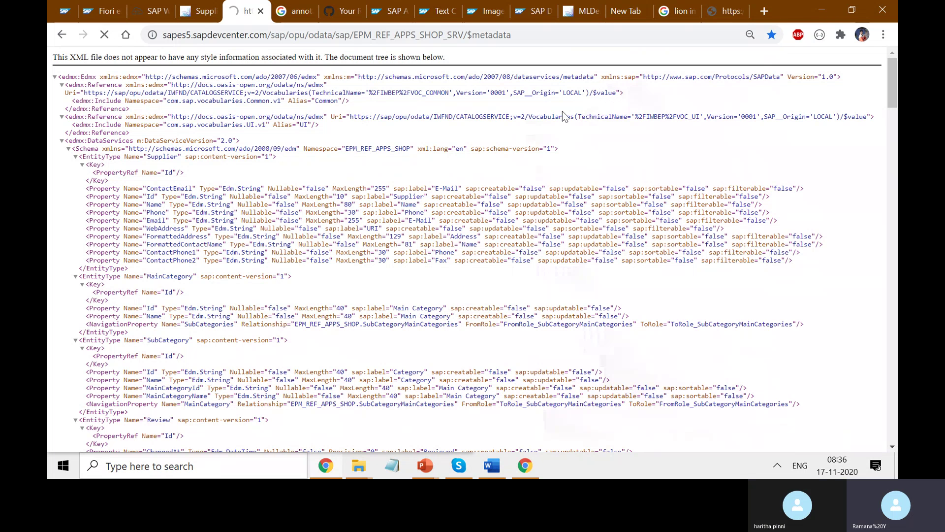
click(532, 177)
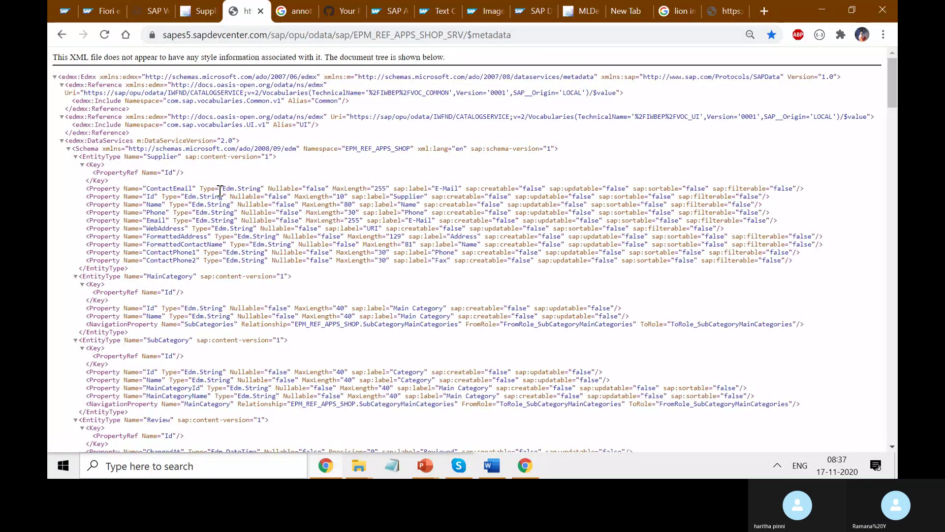
Highlight the Supplier and MainCategory entity type names and the Supplier's Id key reference in the metadata.
double_click(167, 156)
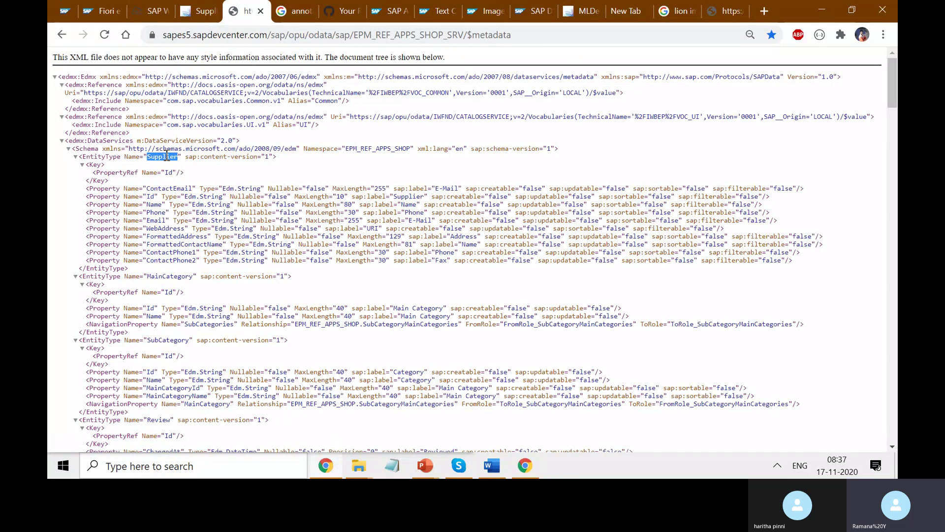
double_click(165, 276)
drag(184, 173, 127, 173)
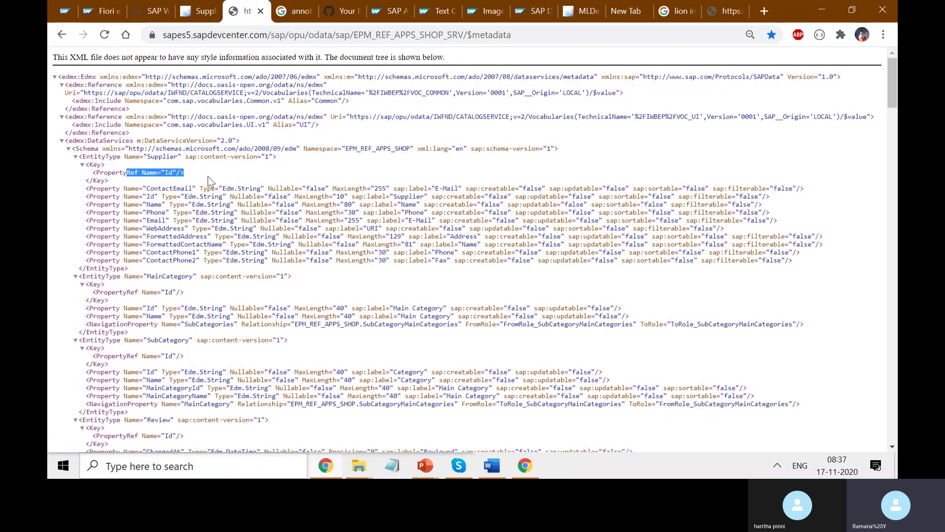
click(309, 183)
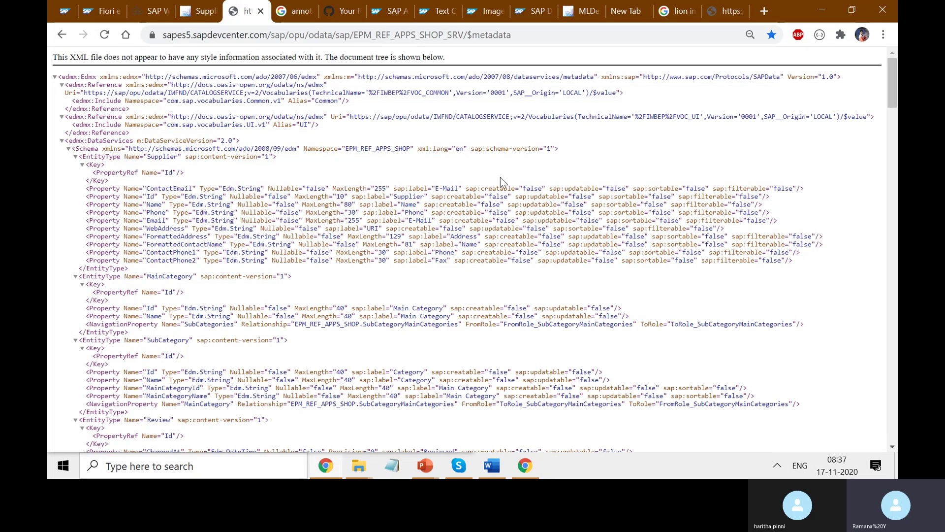
Examine the Supplier's ContactEmail property by highlighting its name, type, nullable, maximum length and label attributes.
double_click(131, 189)
double_click(207, 189)
double_click(131, 189)
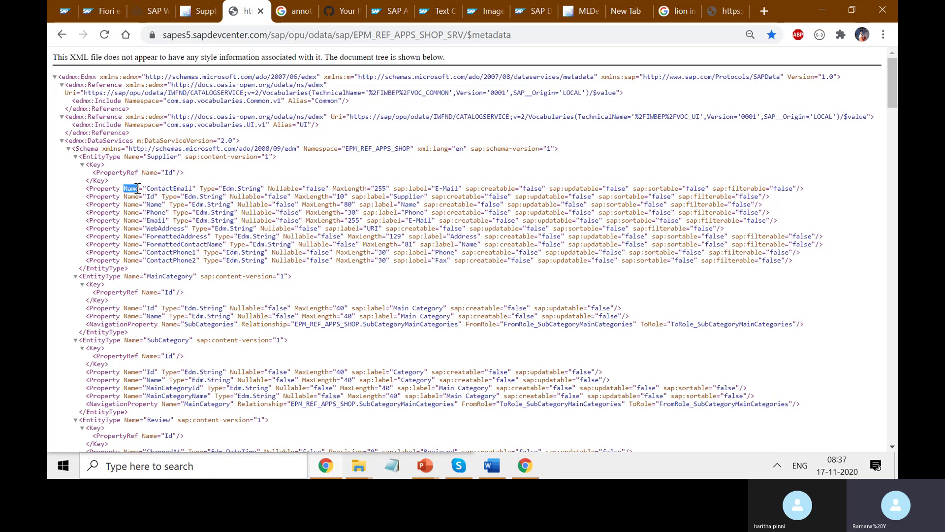
drag(193, 189, 325, 191)
double_click(174, 191)
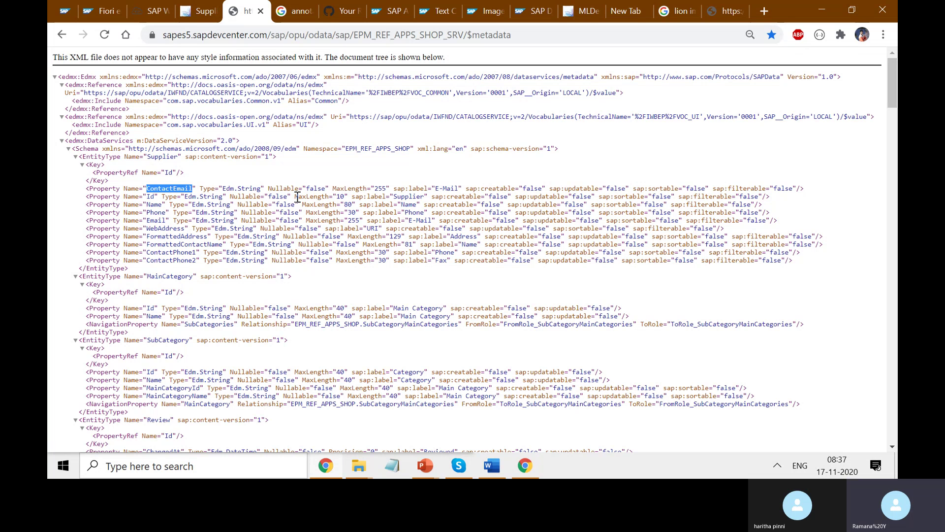
shift+click(328, 189)
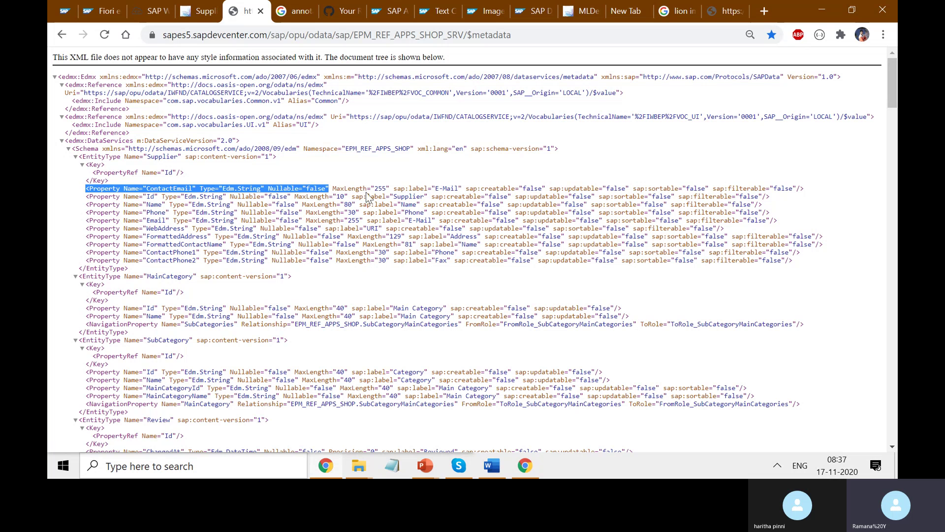
click(382, 191)
double_click(382, 190)
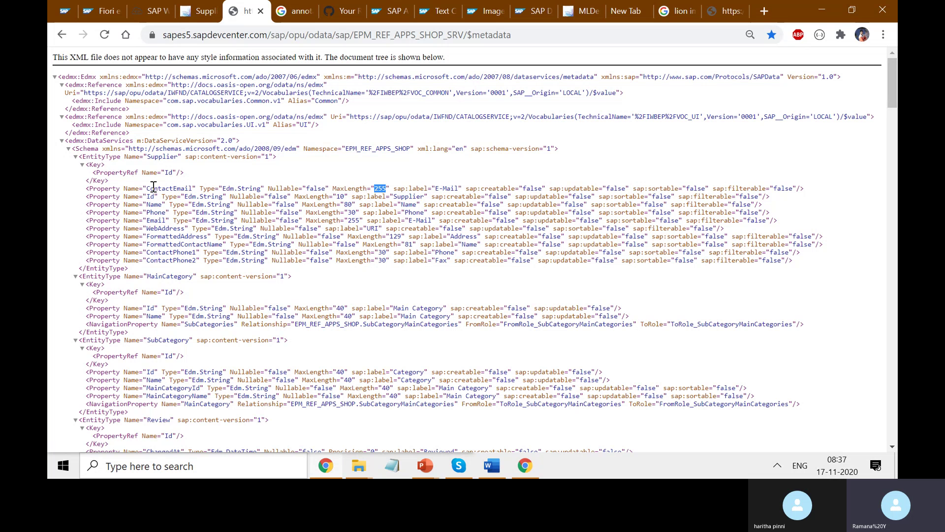
click(407, 191)
drag(394, 191, 411, 190)
click(410, 189)
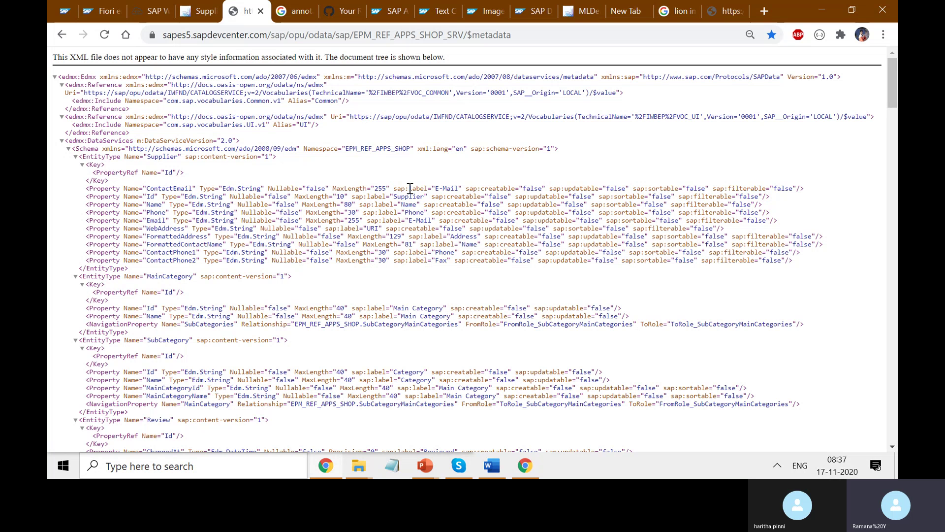
Highlight the ContactEmail property name, then switch to a blank Notepad document and place it below the Supplier properties.
double_click(189, 188)
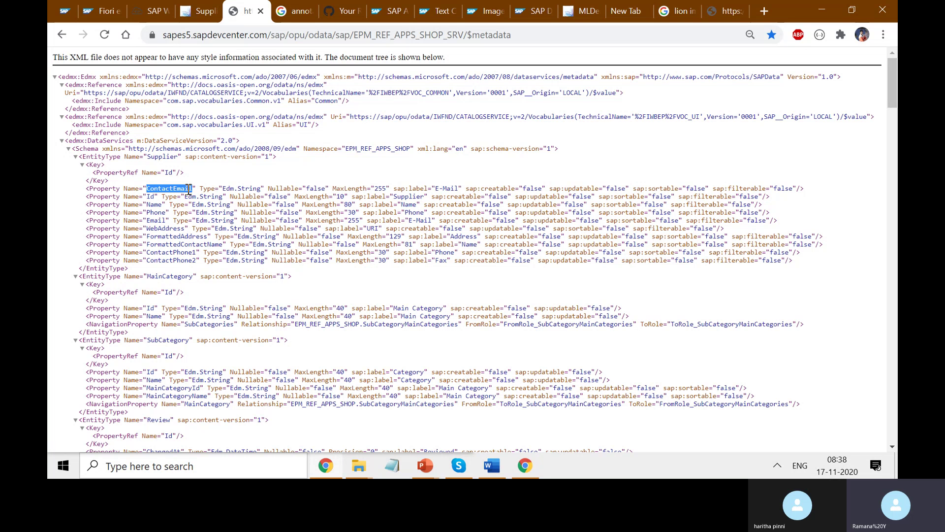
click(189, 188)
drag(193, 188, 148, 185)
click(393, 465)
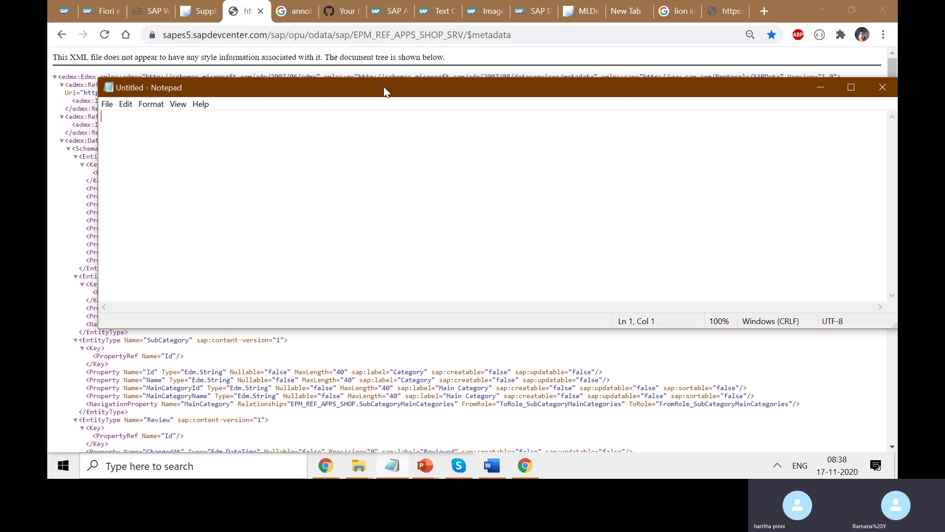
drag(374, 88, 449, 265)
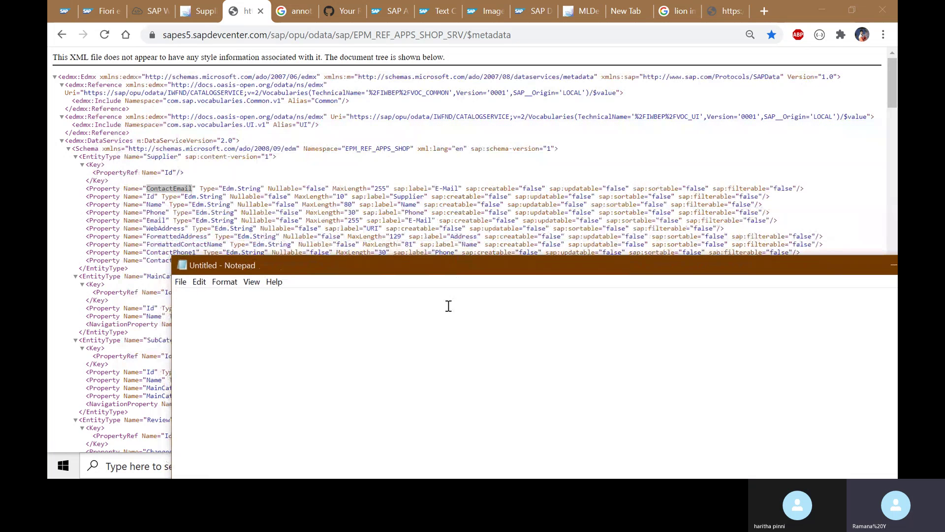
Write the hard-coded label and binding example "EMail {ContactEmail}" on the first line of the note.
text(EMI)
text(ail {)
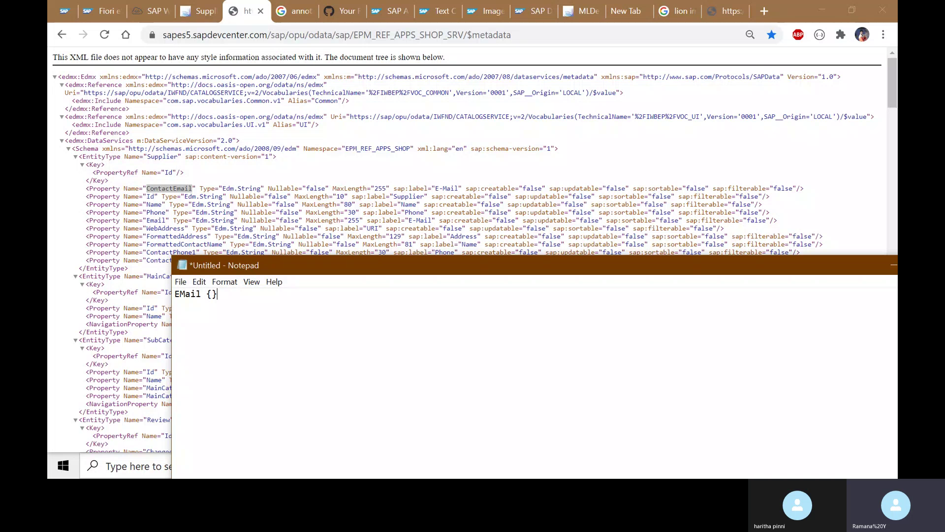
click(211, 293)
text(ContactEmai)
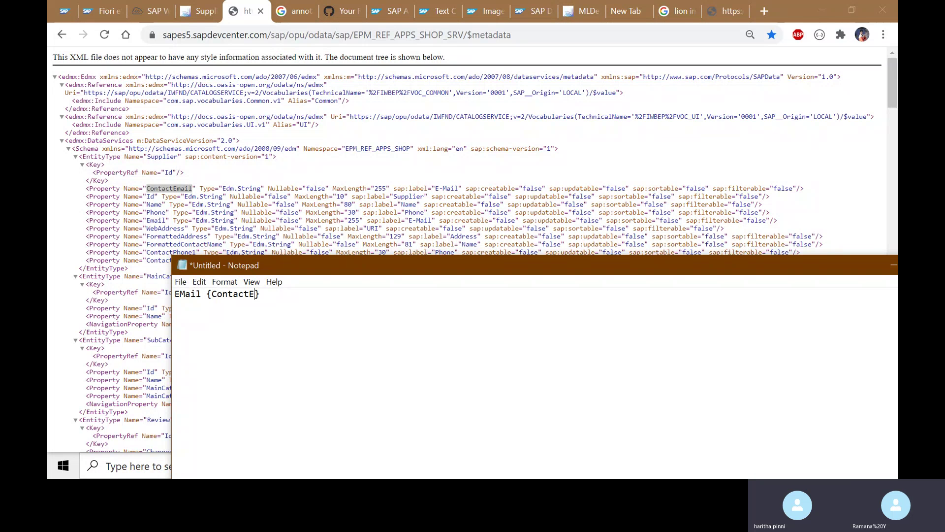
text(l)
Save the note to the Desktop as a text document named annotate.
key(ctrl+s)
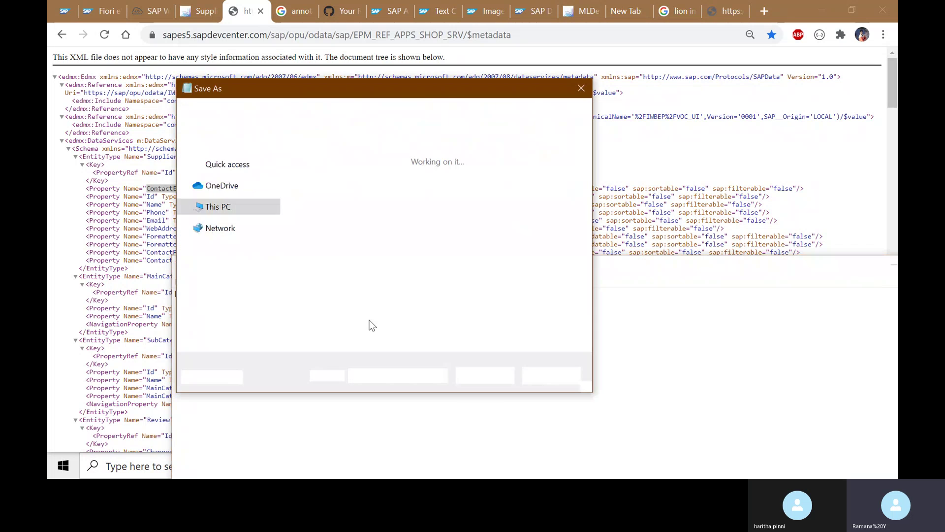
text(an)
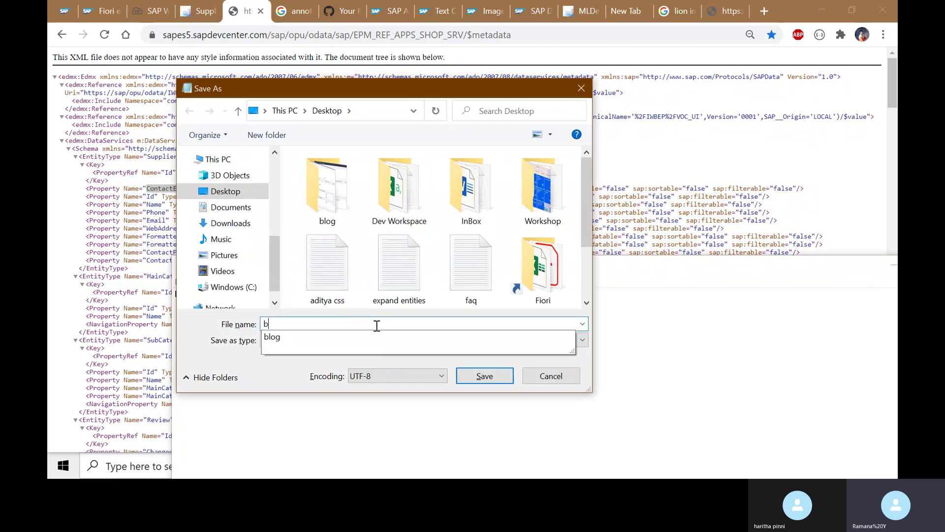
text(notate)
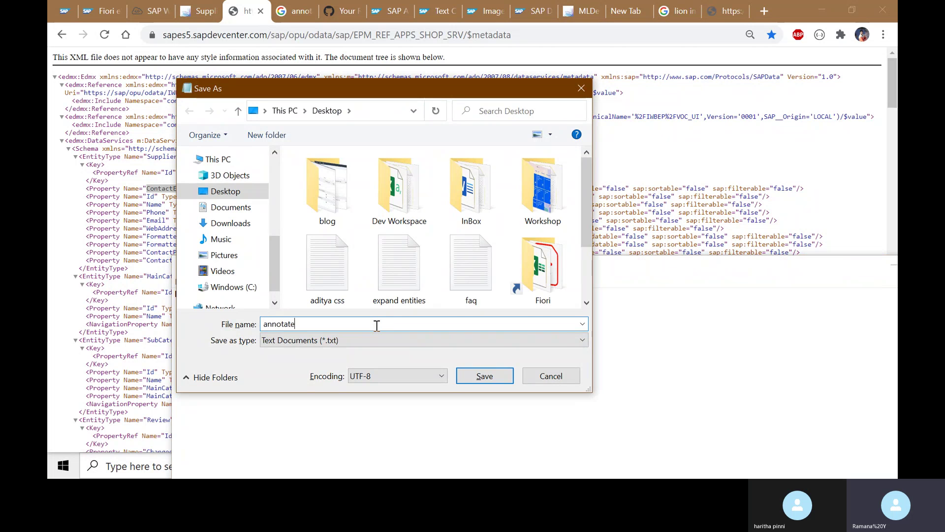
key(Return)
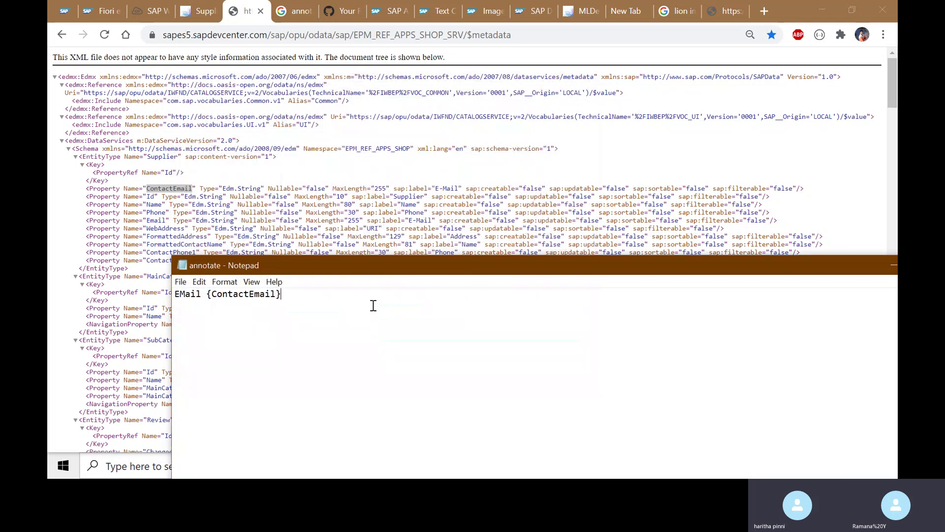
Add the line "sap-lable:E-Mail" below a blank line in the annotate note and save it.
key(Return)
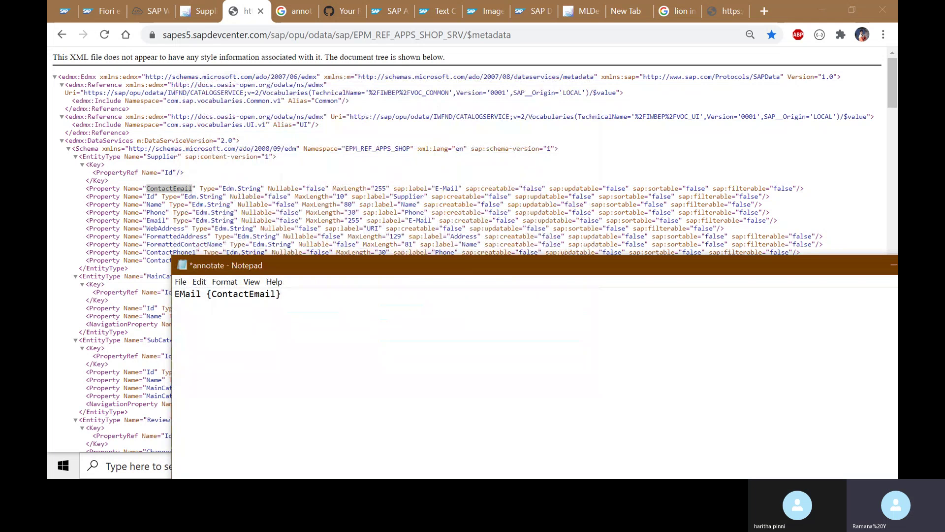
key(ctrl+s)
key(Return)
text(Sap-lable)
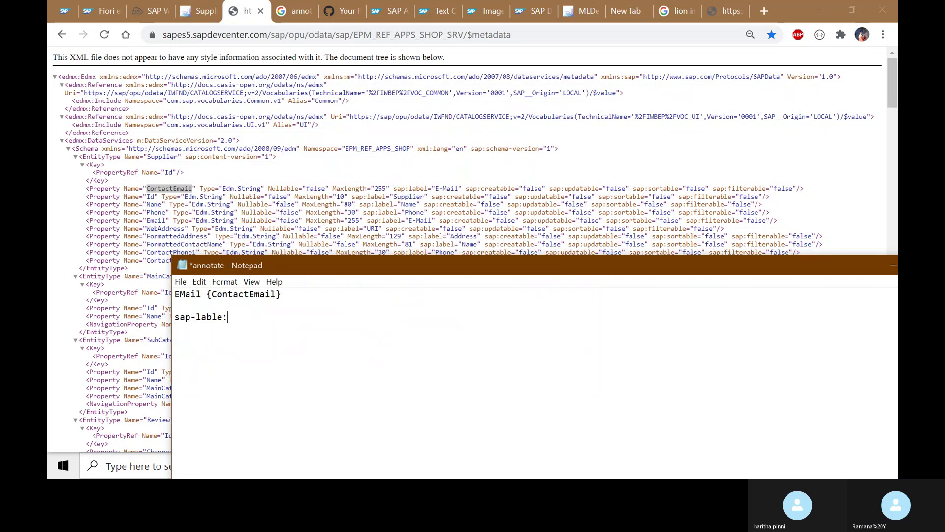
text(:)
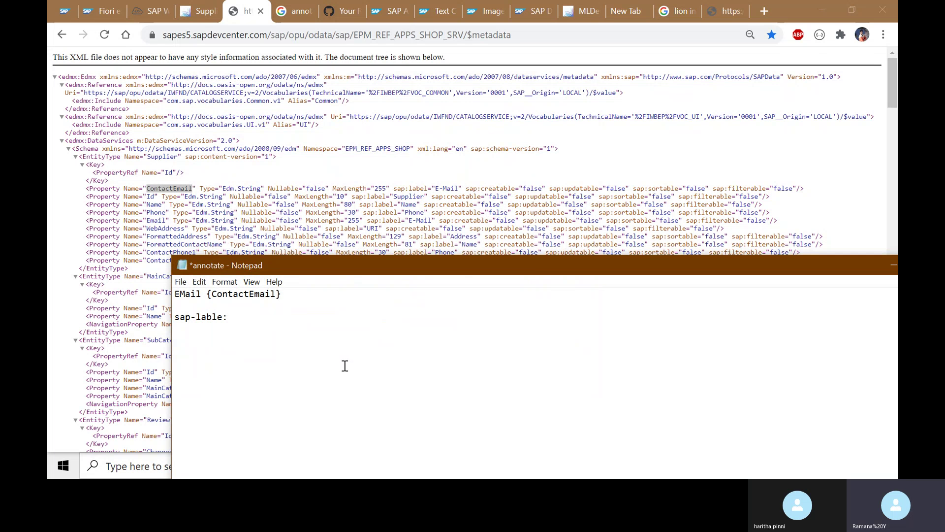
text(E-Mail)
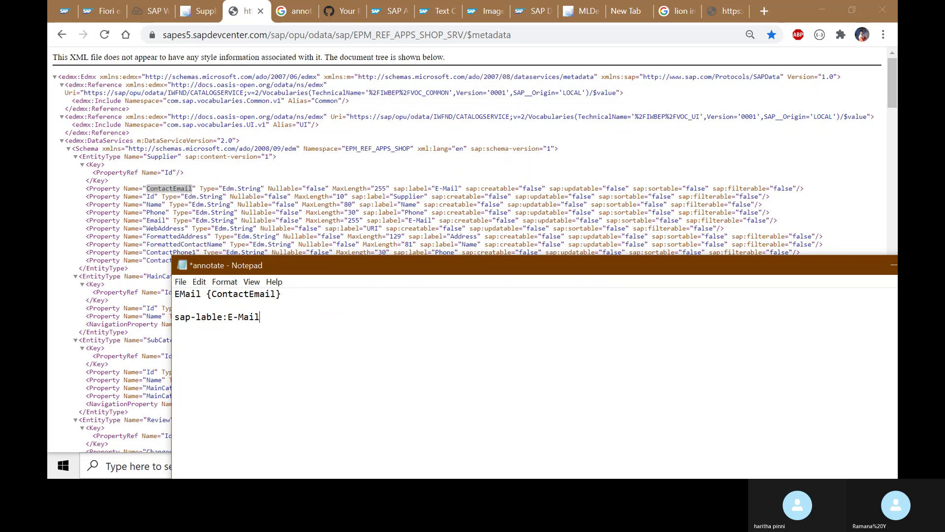
key(ctrl+s)
Correct the spelling of "lable" so the line reads "sap-label:E-Mail", and save the note.
key(Left)
key(Left)
key(Left)
key(Left)
key(Left)
key(Left)
key(Left)
key(shift+Left)
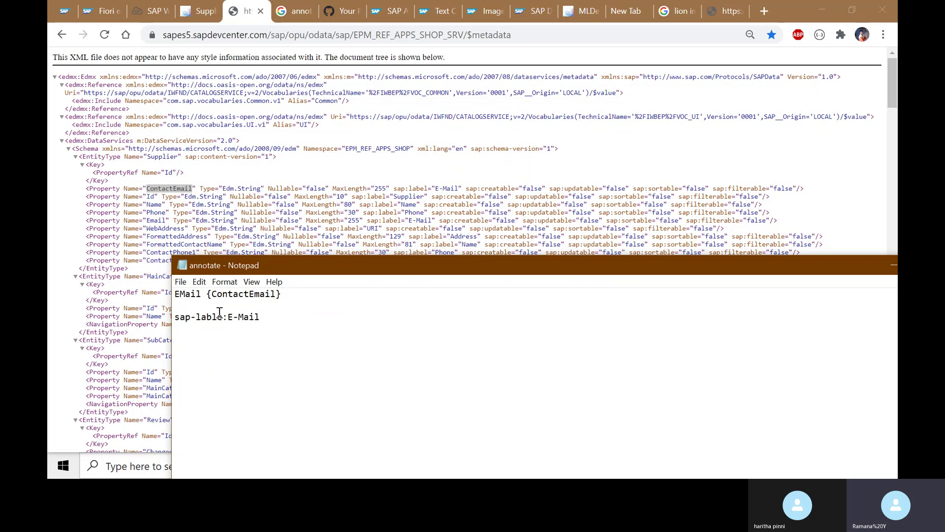
key(BackSpace)
key(BackSpace)
text(e;)
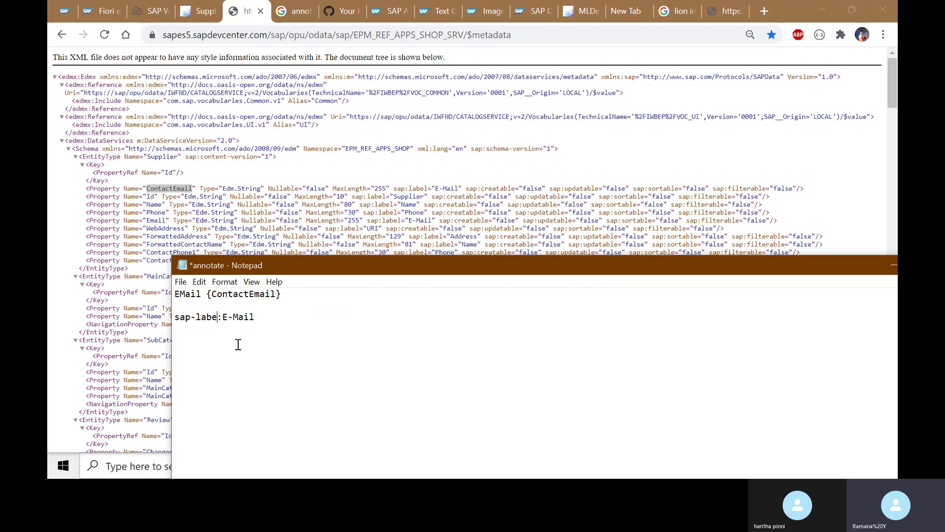
key(BackSpace)
text(l)
key(ctrl+s)
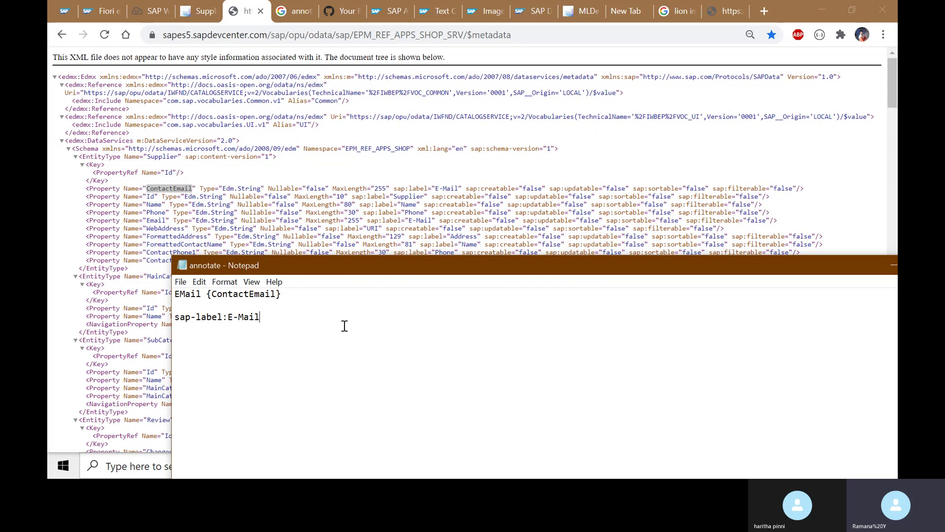
Append the binding "{ContactEmail}" to the sap-label line and save the note.
text({})
key(Left)
text(Conta)
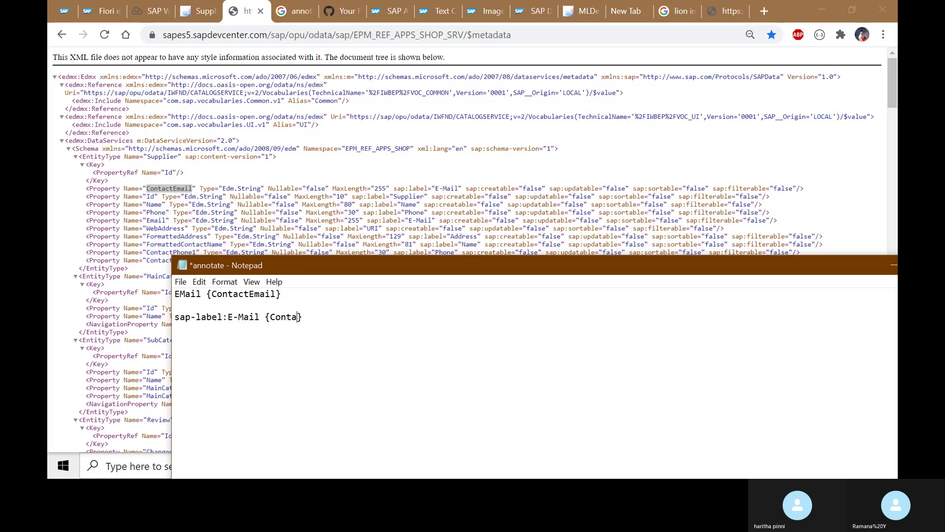
text(ctEmail)
key(ctrl+s)
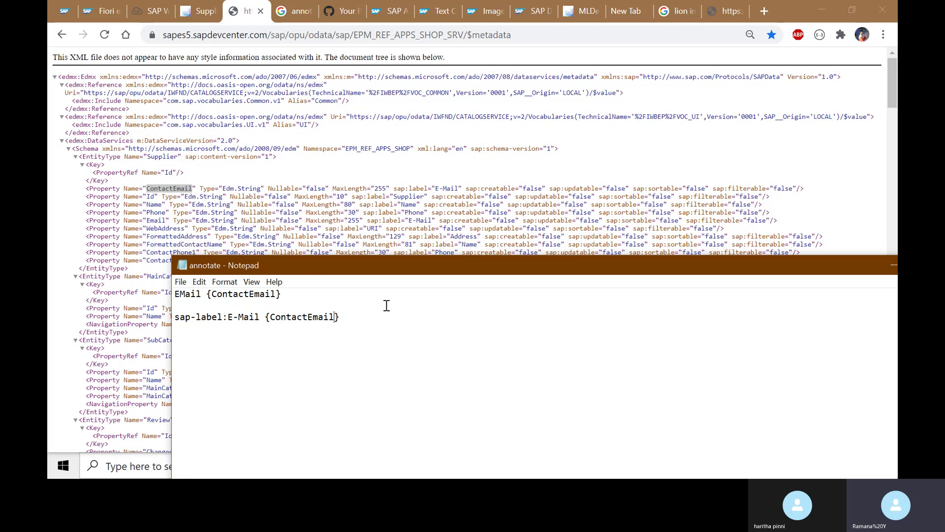
Append "- create / update/delete" to the end of the sap-label line and save the note.
text(- create)
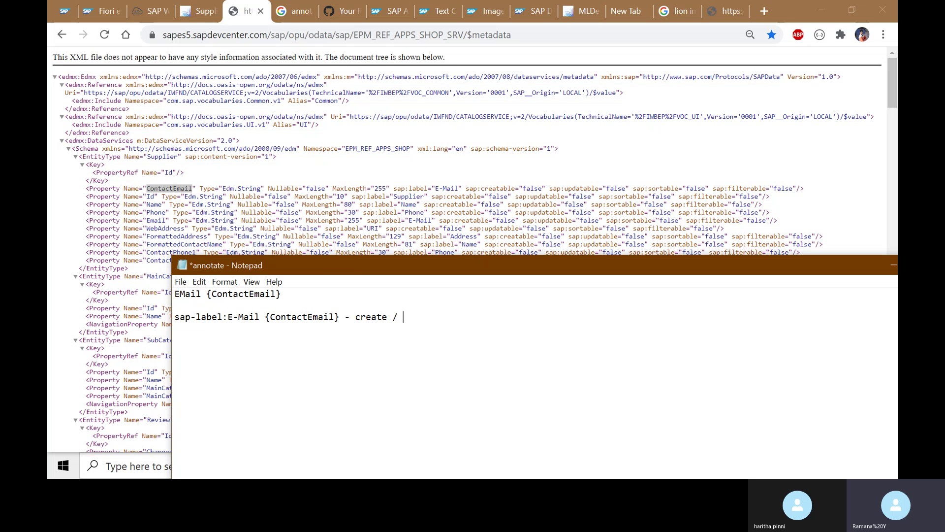
text( / update/d)
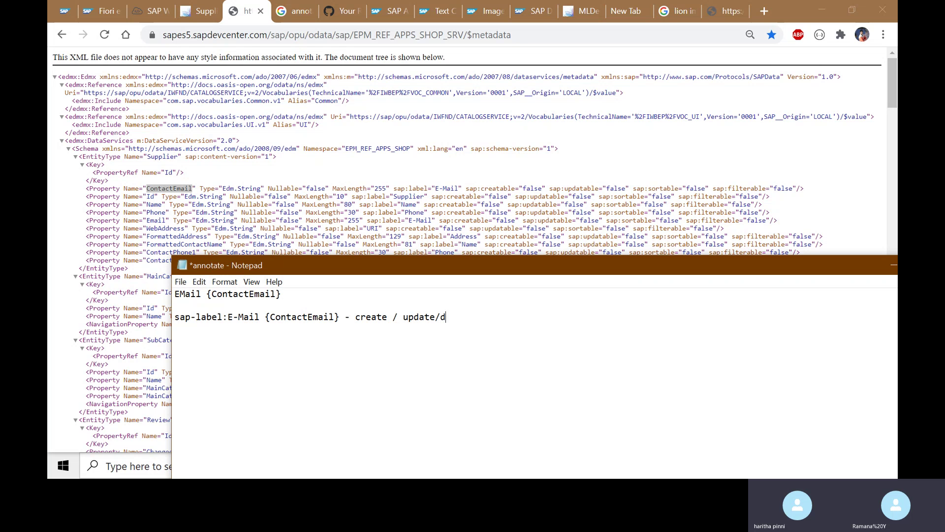
text(elete)
key(ctrl+s)
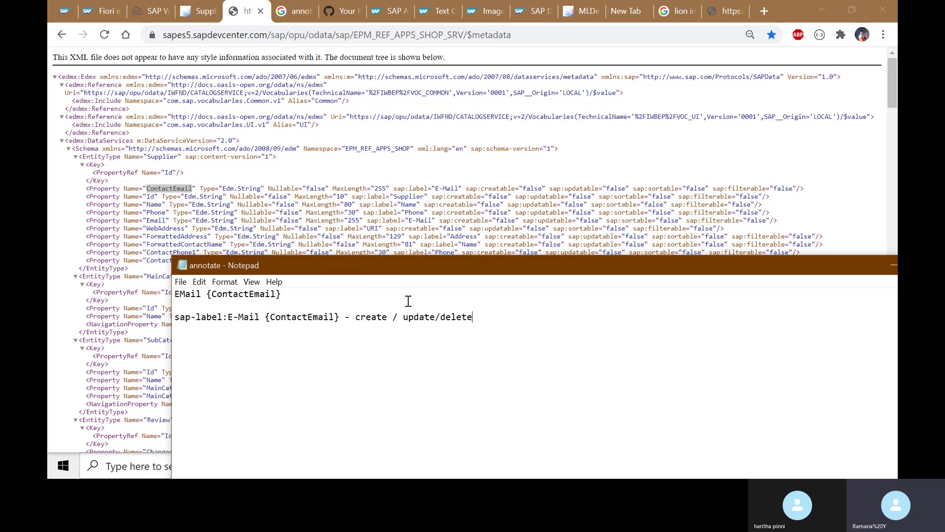
Return to the browser metadata and examine ContactEmail's sap:creatable, sap:updatable, sap:sortable and sap:filterable attribute values.
click(543, 188)
double_click(534, 189)
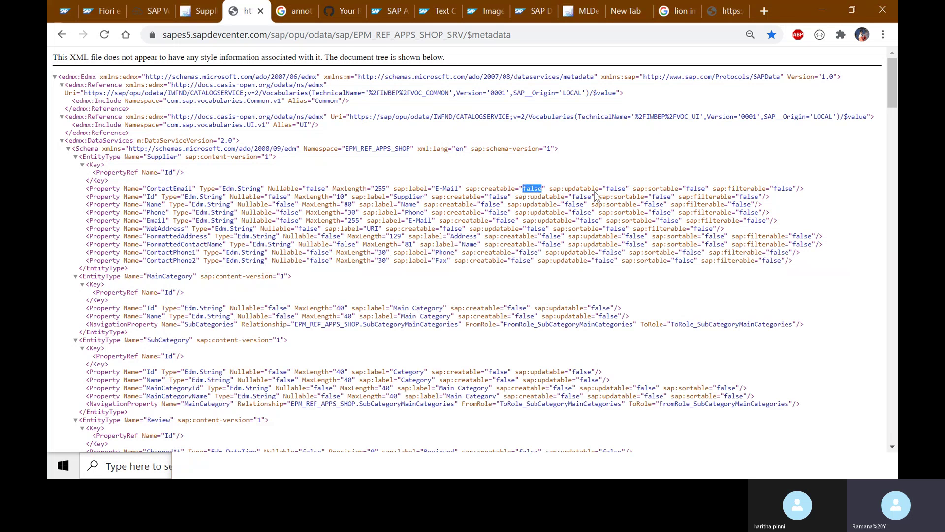
double_click(614, 189)
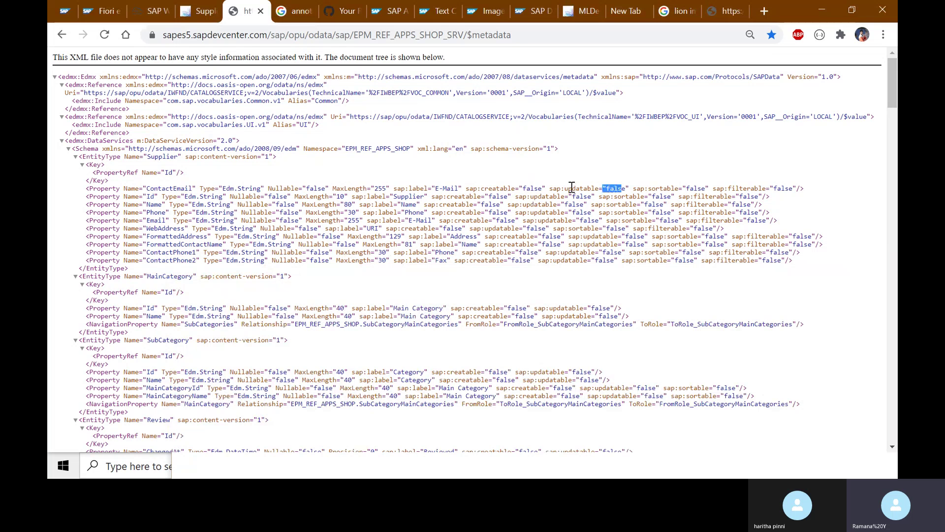
double_click(533, 188)
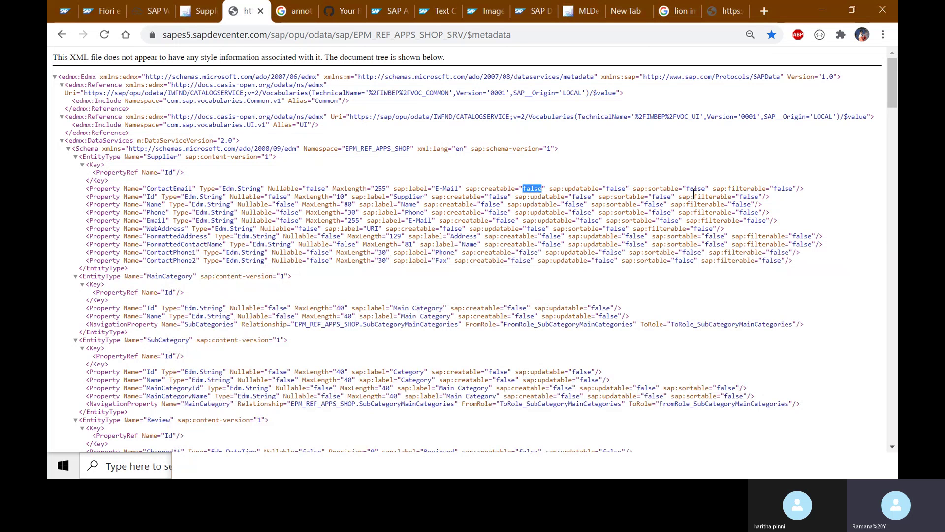
double_click(783, 188)
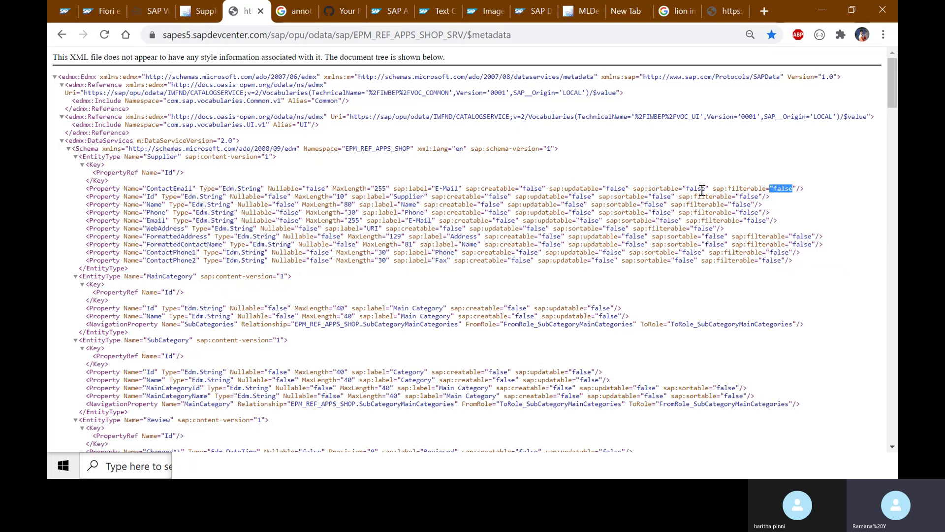
drag(705, 189, 687, 190)
drag(787, 190, 775, 193)
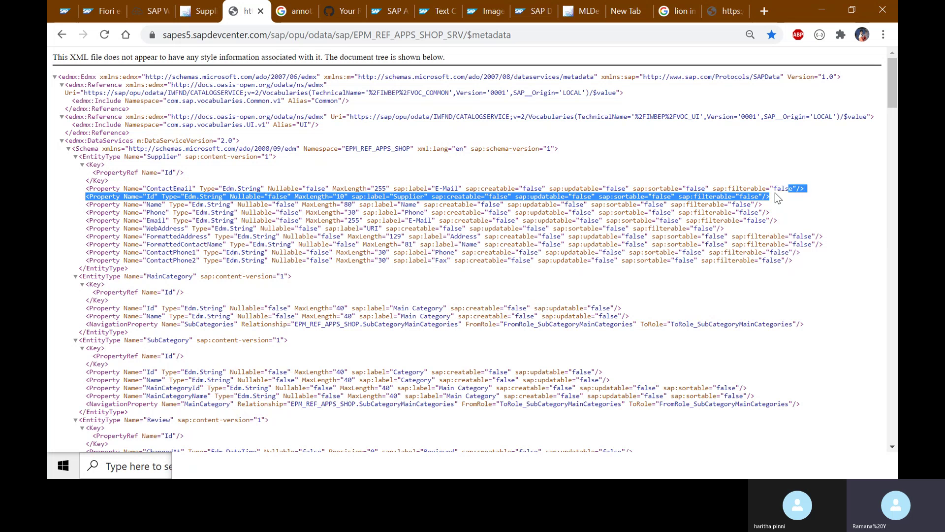
click(780, 191)
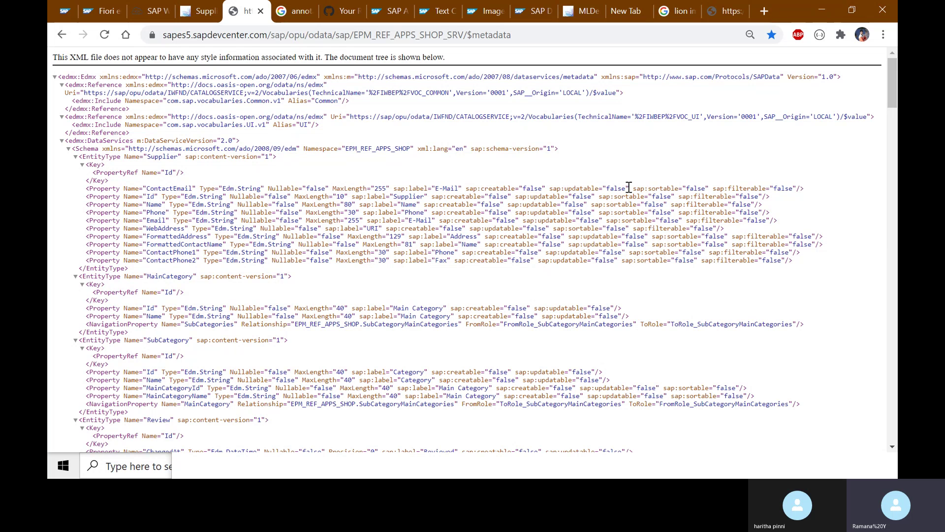
drag(696, 190, 690, 190)
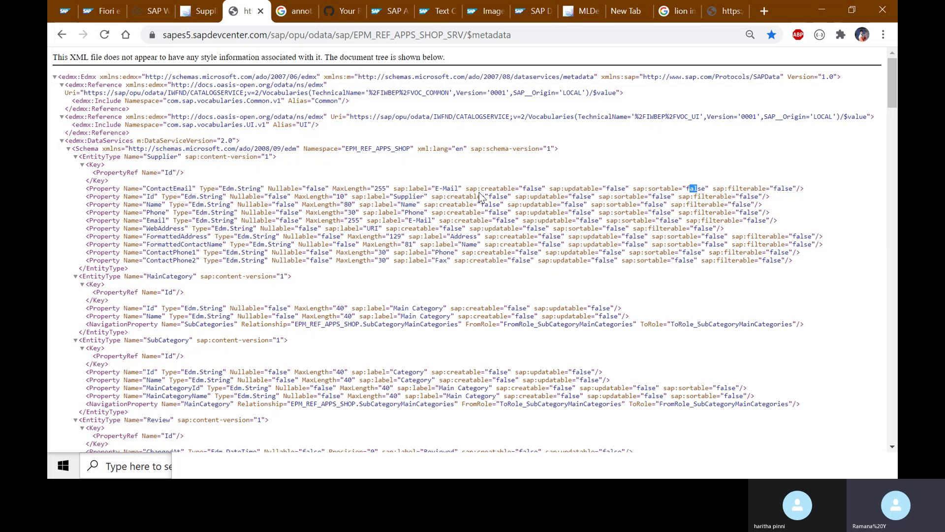
drag(394, 189, 584, 196)
click(584, 196)
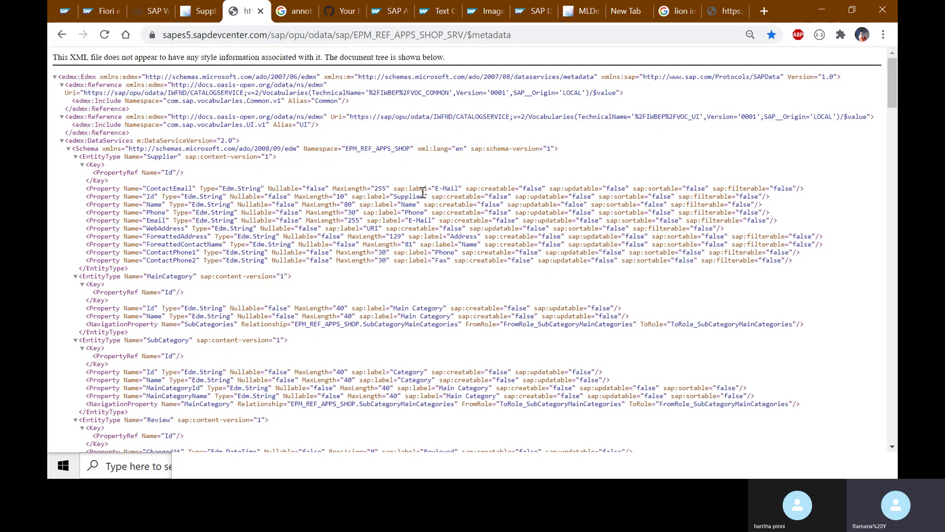
Highlight the sap prefix of ContactEmail's label and trace it to the xmlns:sap namespace declaration in the root element.
drag(406, 192, 393, 192)
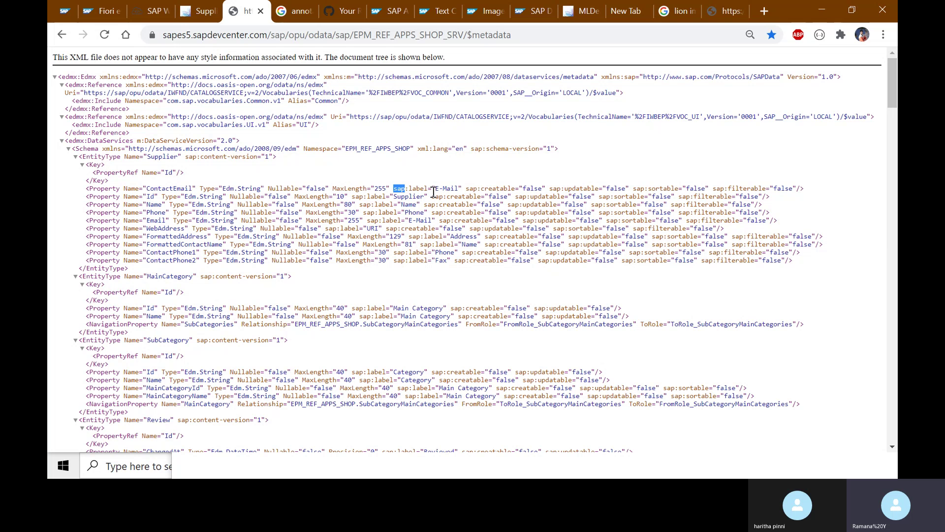
click(633, 78)
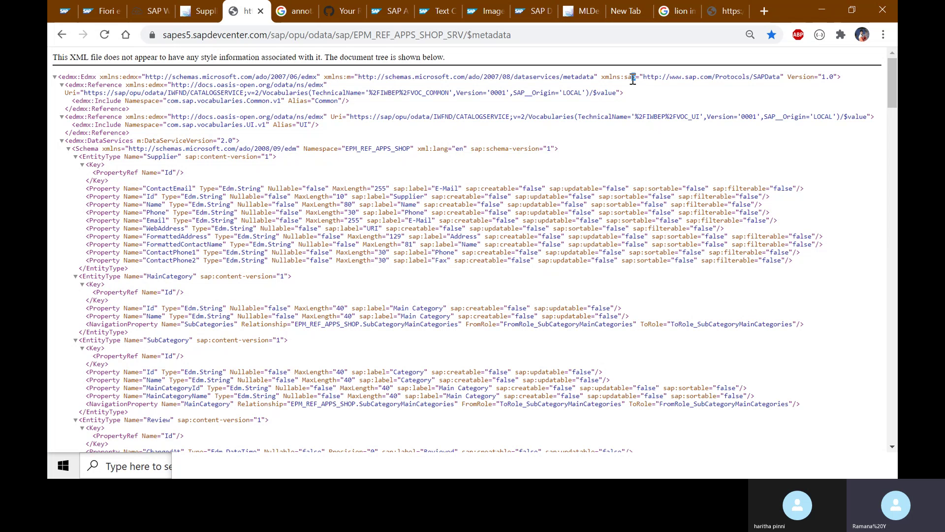
drag(634, 78, 601, 78)
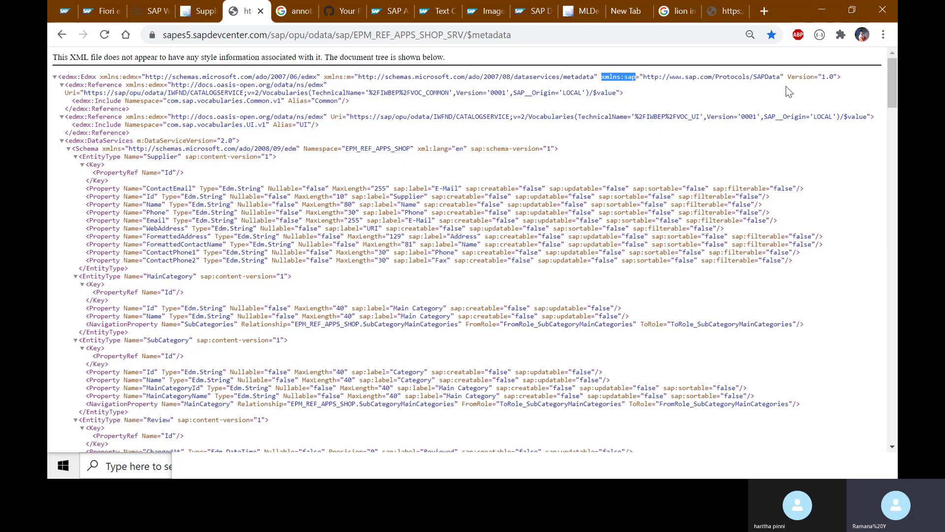
drag(781, 77, 623, 80)
click(628, 82)
drag(635, 77, 601, 78)
Highlight the run of sap-prefixed annotation attributes on the Supplier's ContactEmail property, starting from sap:label.
drag(409, 189, 758, 189)
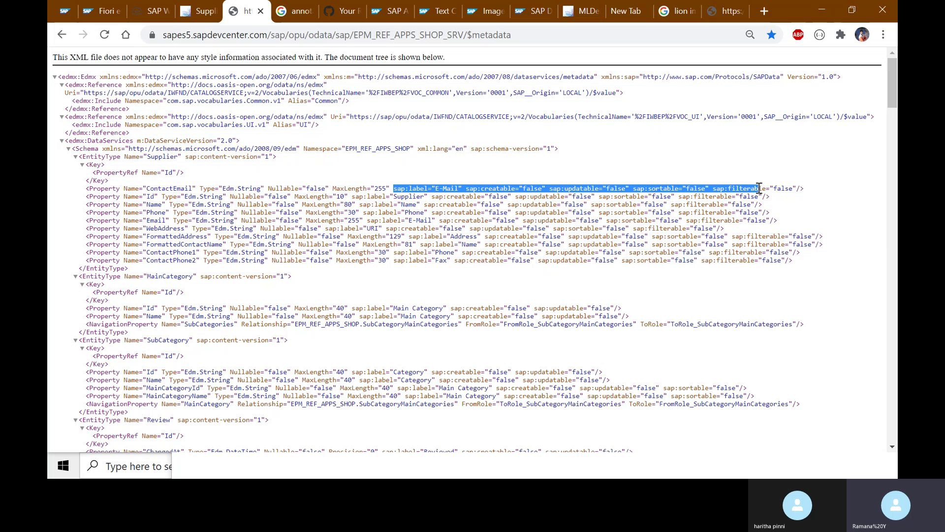
click(391, 191)
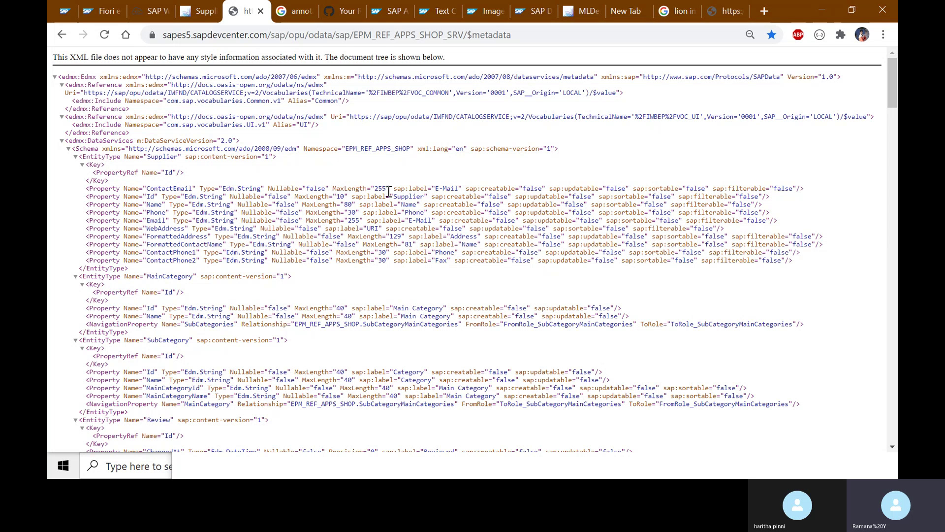
drag(409, 190, 590, 191)
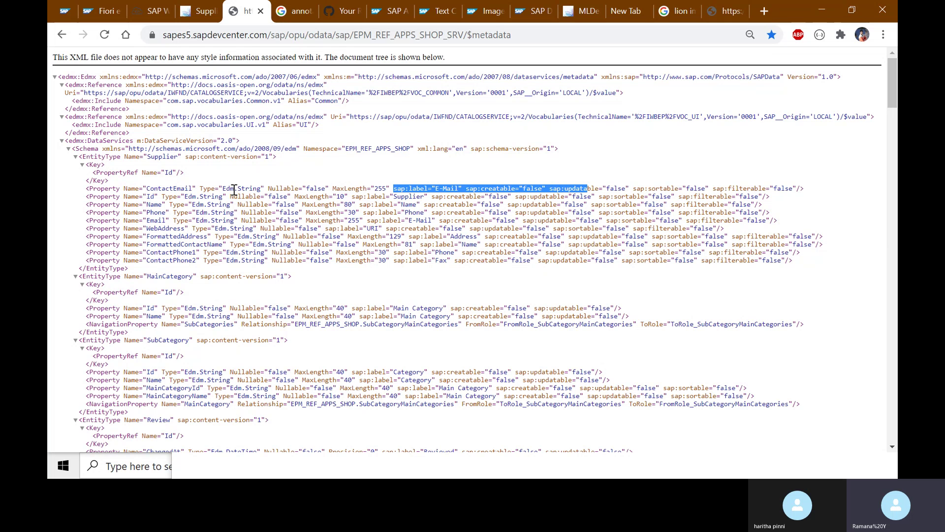
Open odata.org in a new browser tab and highlight its address.
click(763, 12)
click(709, 30)
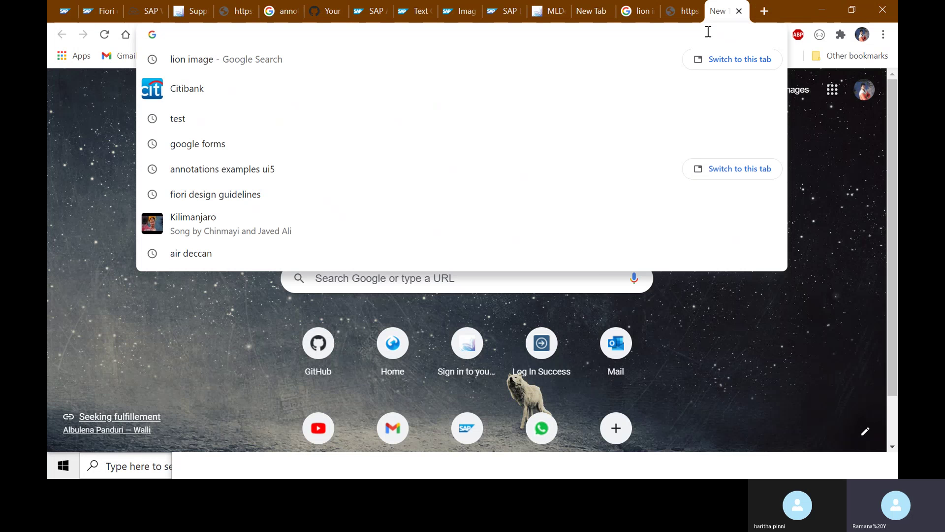
text(odata.org)
key(Return)
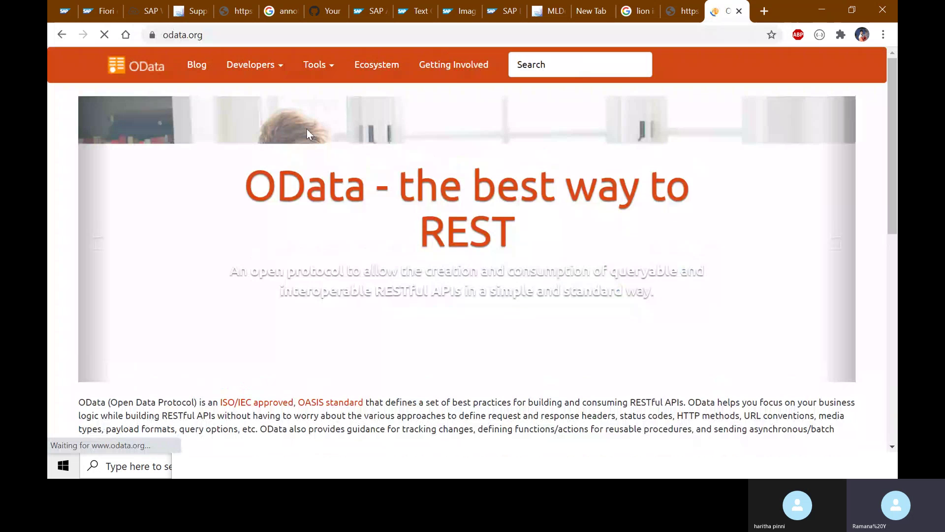
click(159, 38)
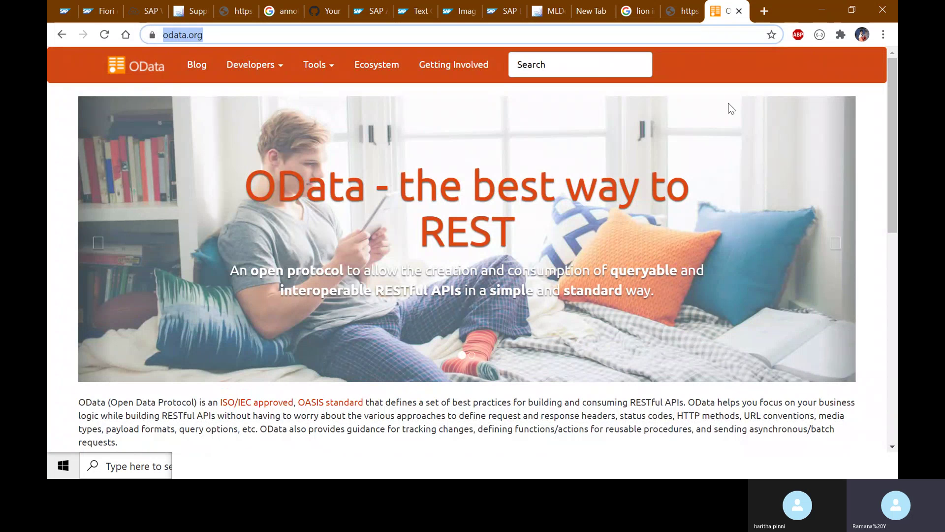
Return to the EPM_REF_APPS_SHOP_SRV metadata and highlight ContactEmail's Type attribute, its sap prefix and the root xmlns:sap declaration.
click(688, 18)
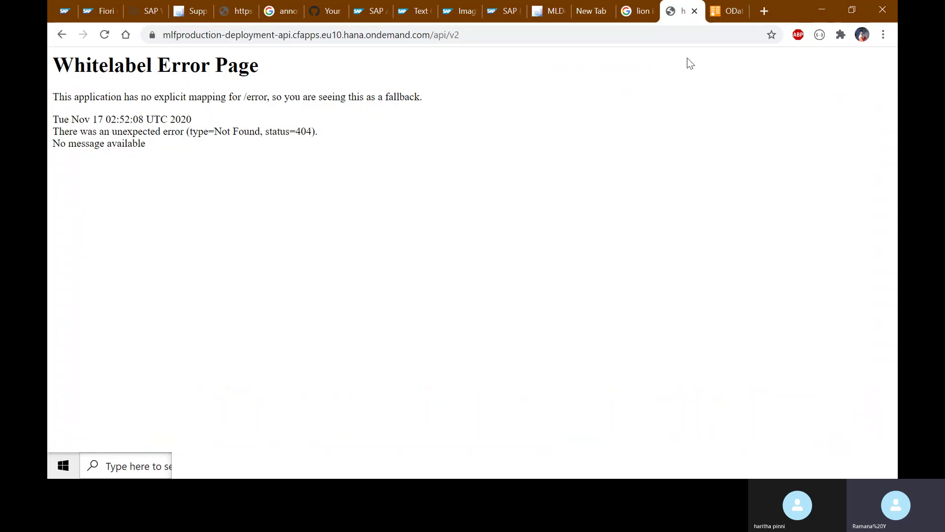
click(246, 16)
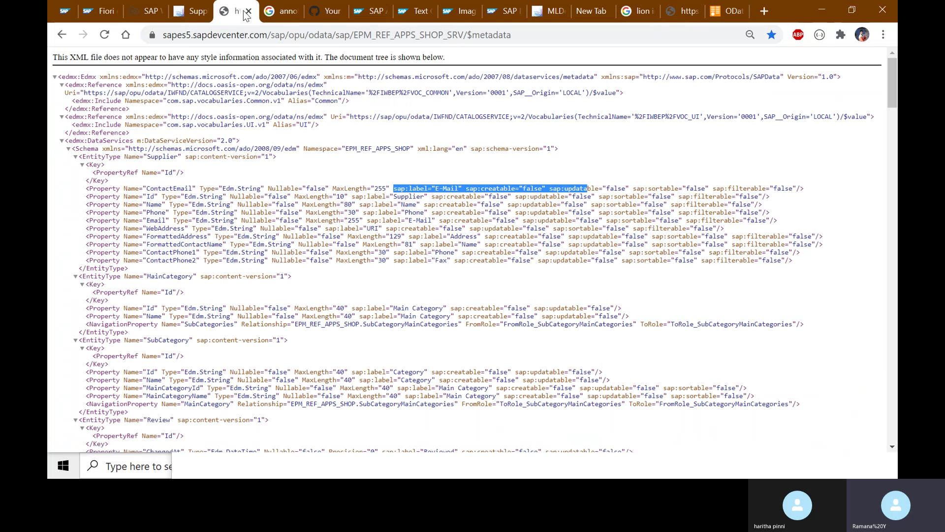
double_click(207, 189)
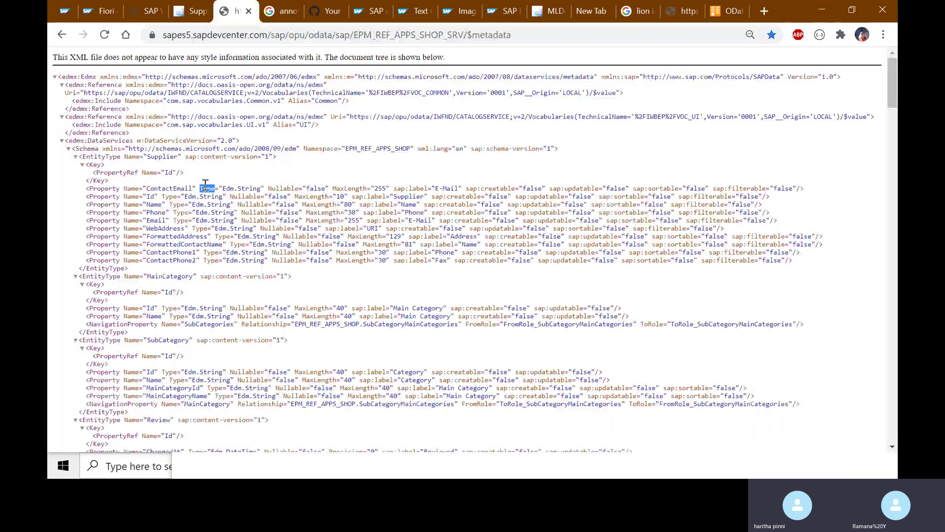
drag(466, 188, 481, 190)
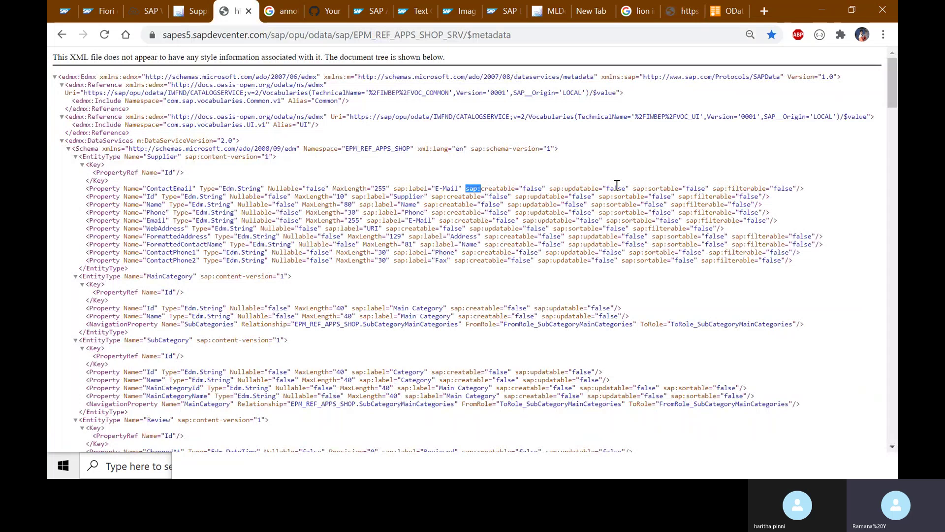
drag(784, 77, 594, 74)
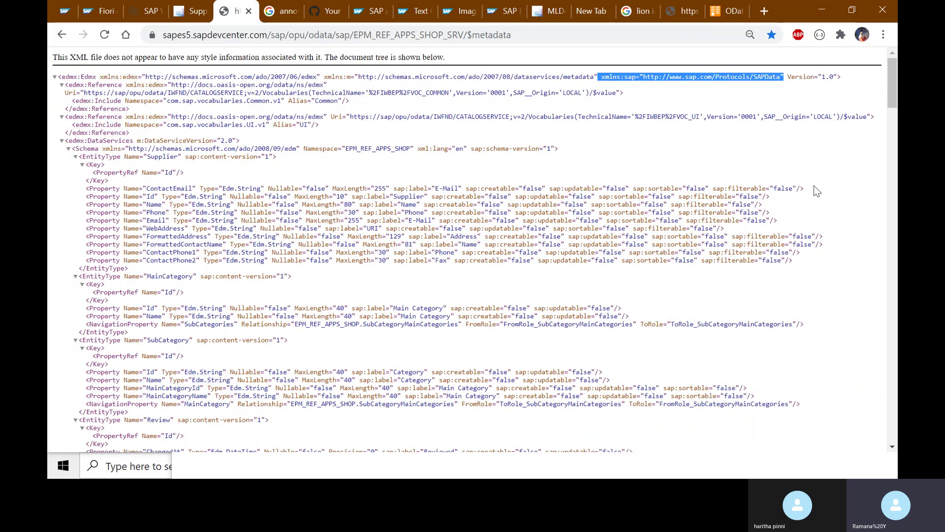
drag(787, 77, 605, 80)
key(alt+Tab)
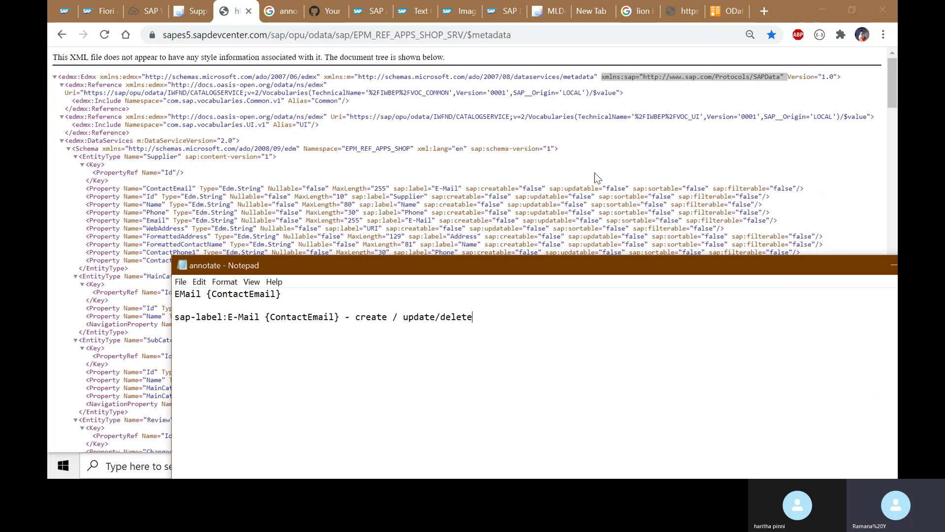
click(597, 178)
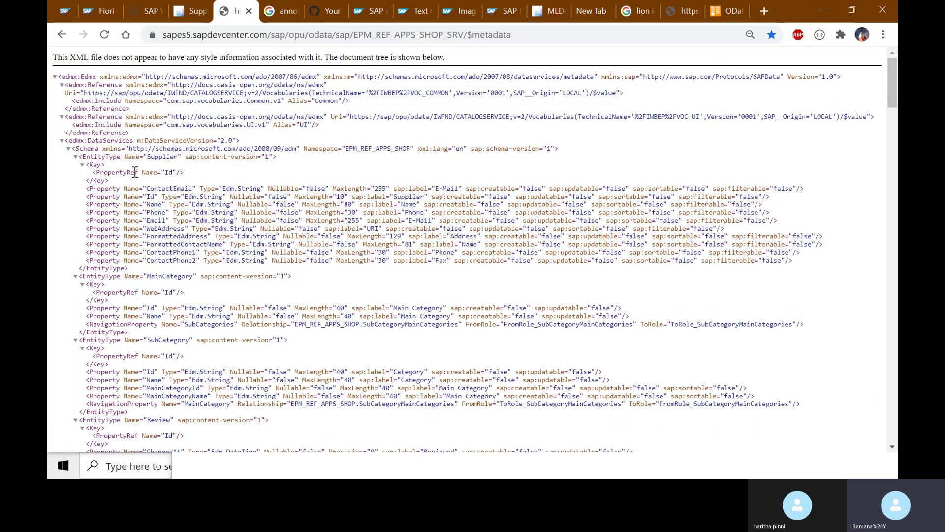
Highlight the Supplier and MainCategory entity type names in the metadata.
drag(176, 156, 140, 156)
drag(192, 276, 139, 276)
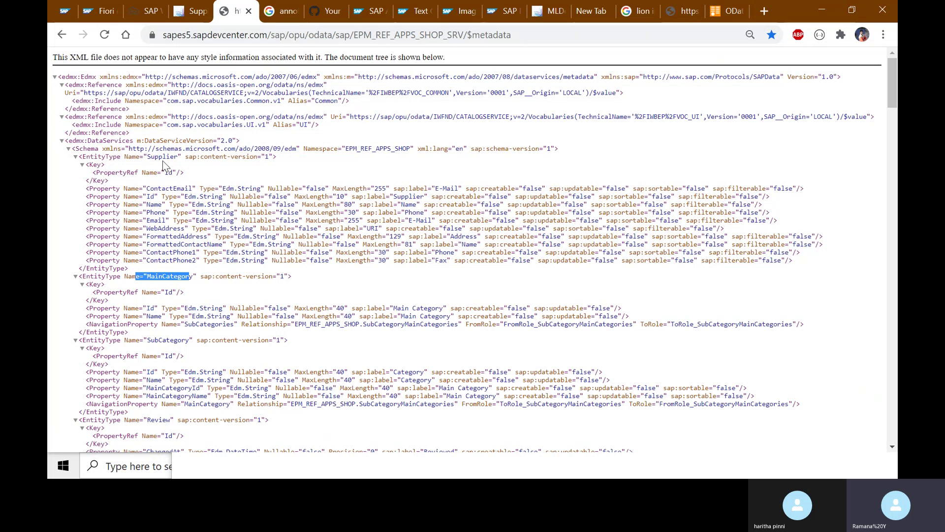
drag(178, 157, 146, 156)
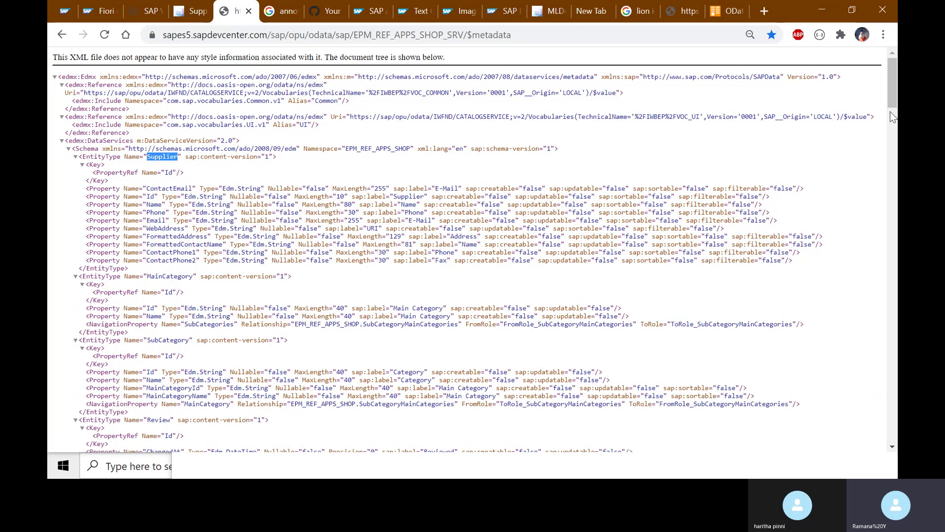
Highlight the UI vocabulary reference block, followed by the Common vocabulary's include line and alias.
drag(888, 96, 153, 206)
drag(141, 134, 71, 117)
click(386, 139)
drag(349, 100, 304, 101)
double_click(331, 101)
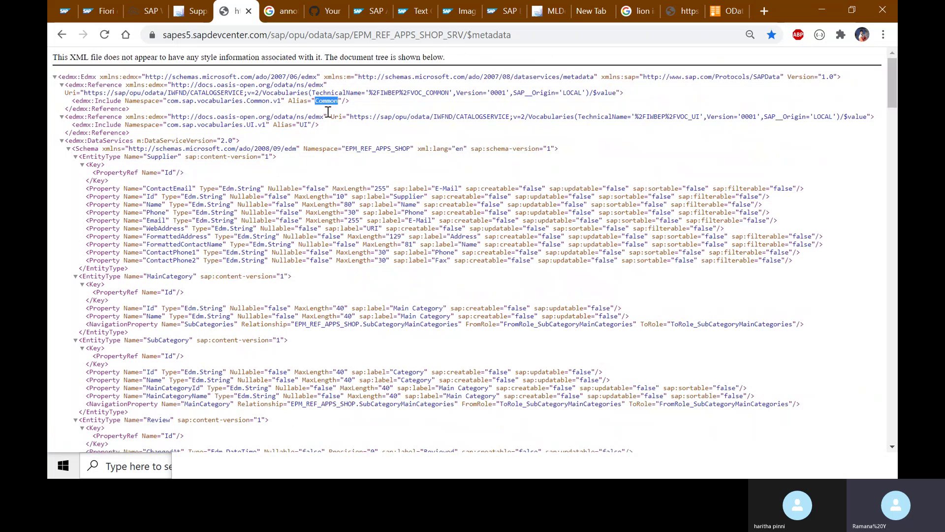
click(312, 128)
triple_click(333, 101)
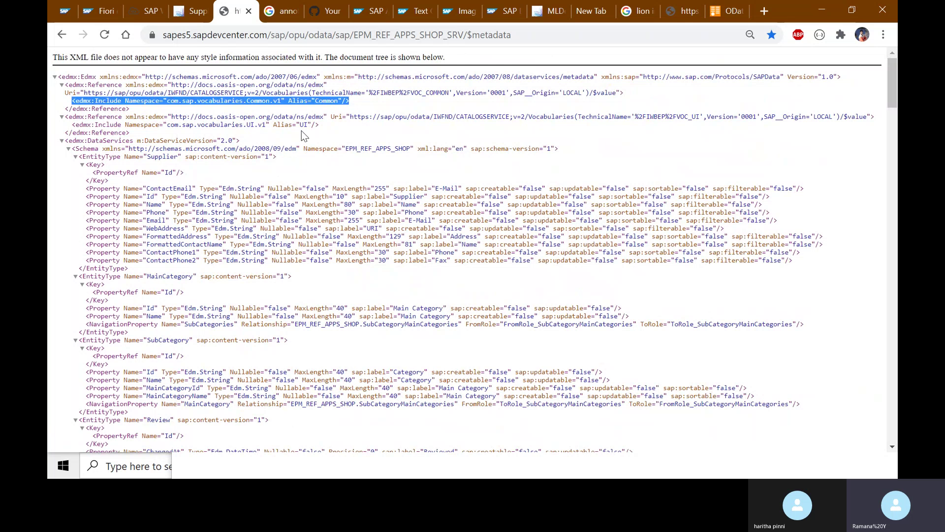
Compare the UI and Common vocabulary aliases by highlighting each one in its edmx:Include line.
drag(306, 124, 314, 127)
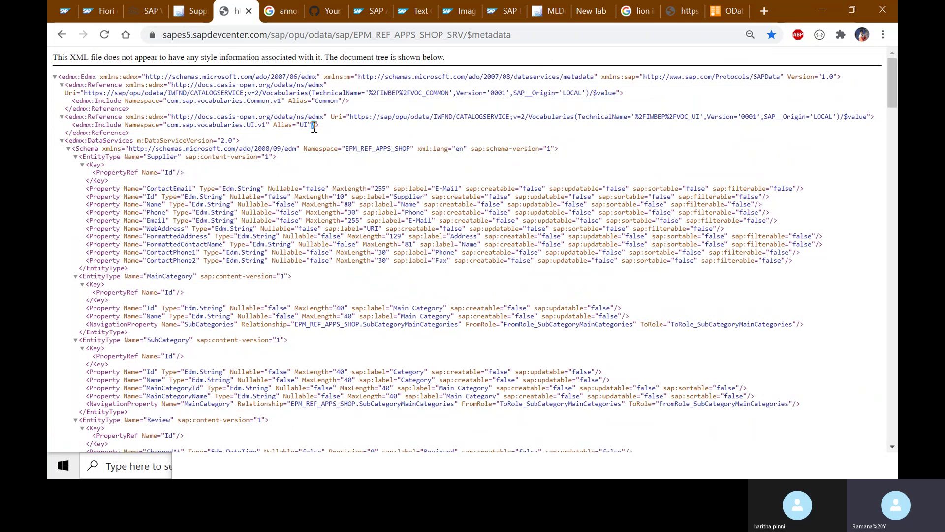
double_click(333, 101)
double_click(304, 125)
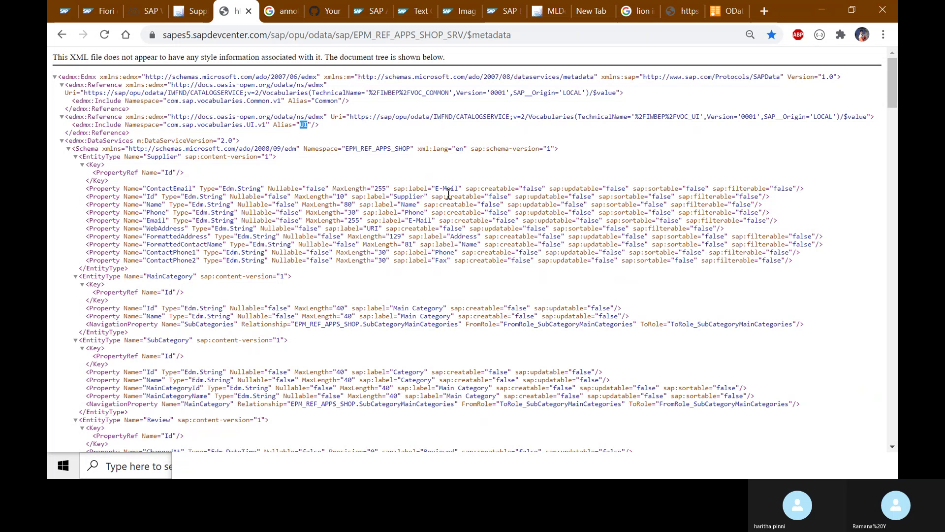
click(309, 124)
drag(309, 124, 301, 126)
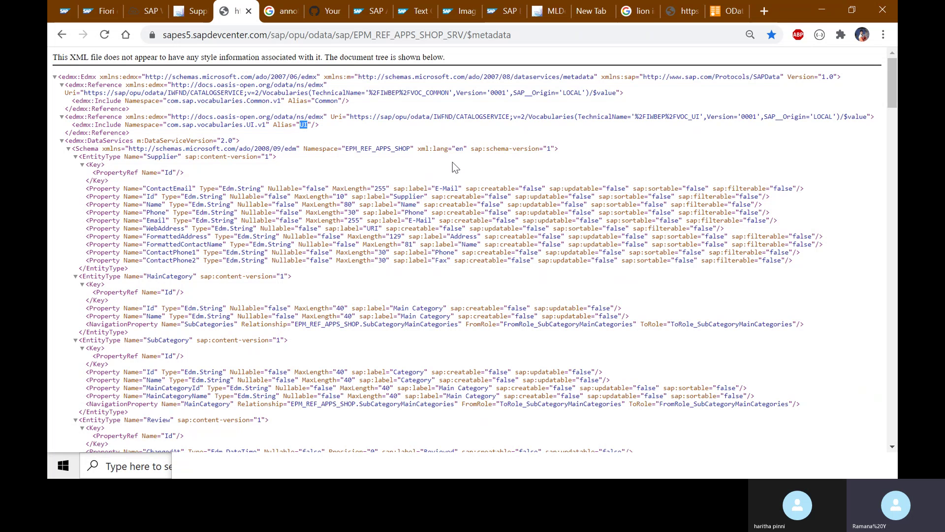
click(335, 102)
double_click(334, 102)
click(329, 109)
double_click(329, 101)
double_click(304, 125)
drag(315, 124, 283, 126)
Find the Annotations block targeting EPM_REF_APPS_SHOP.Product/MainCategoryId and highlight its Common.v1.ValueList annotation.
scroll(290, 212, down, 6)
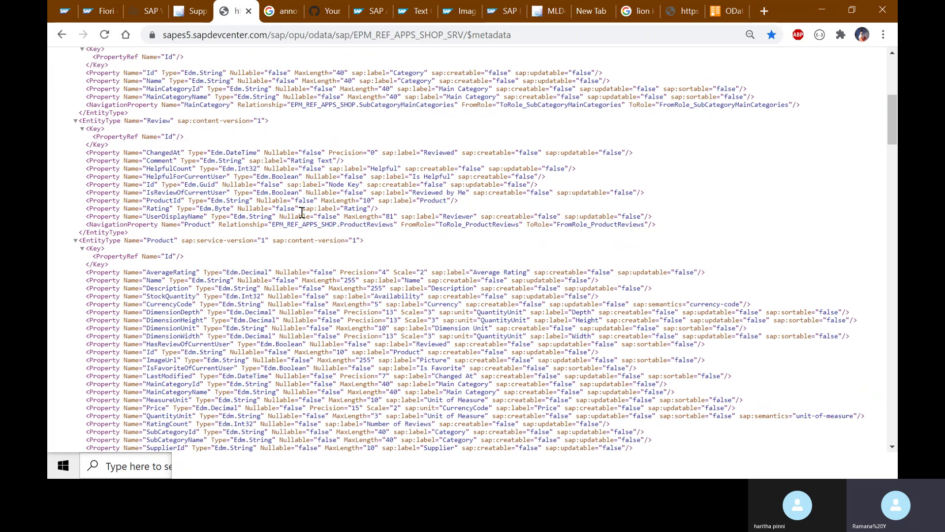
scroll(302, 213, down, 20)
scroll(259, 289, up, 2)
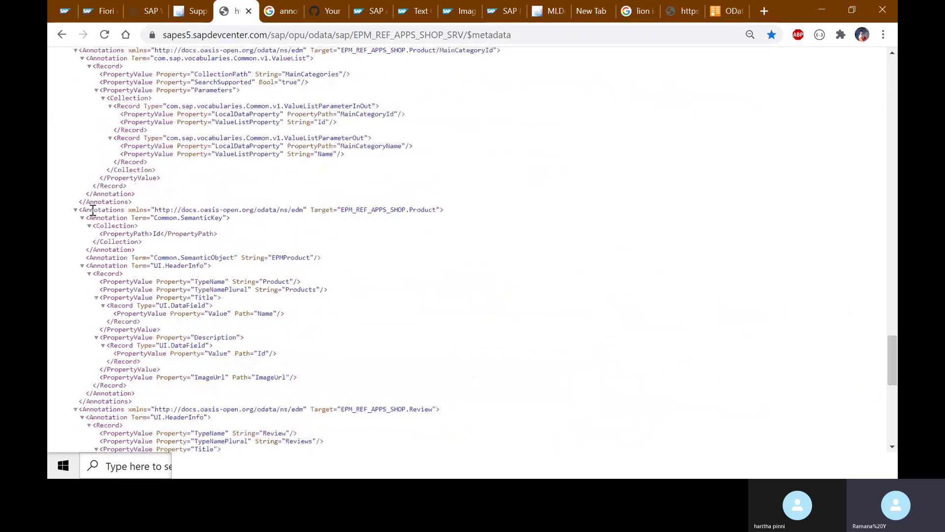
scroll(107, 174, up, 1)
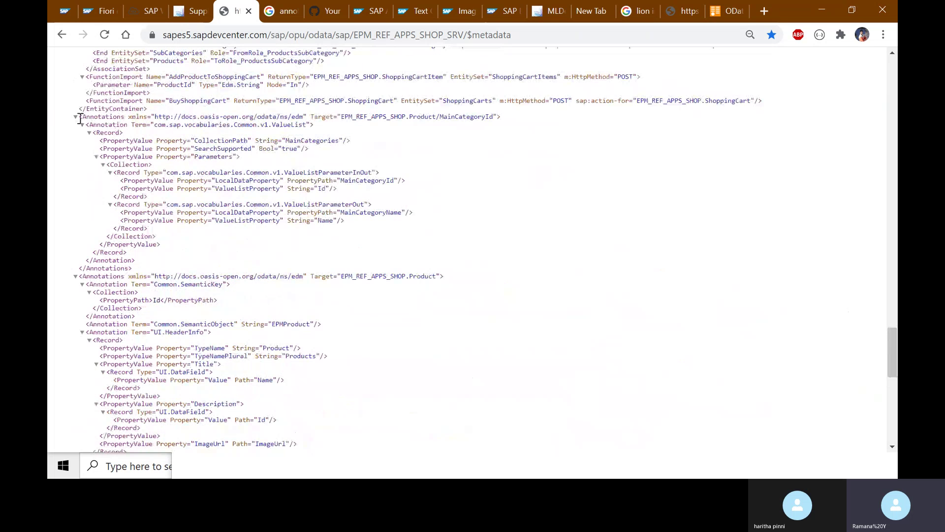
mouse_move(78, 116)
mouse_down()
mouse_move(129, 175)
mouse_move(148, 256)
mouse_move(167, 265)
mouse_up()
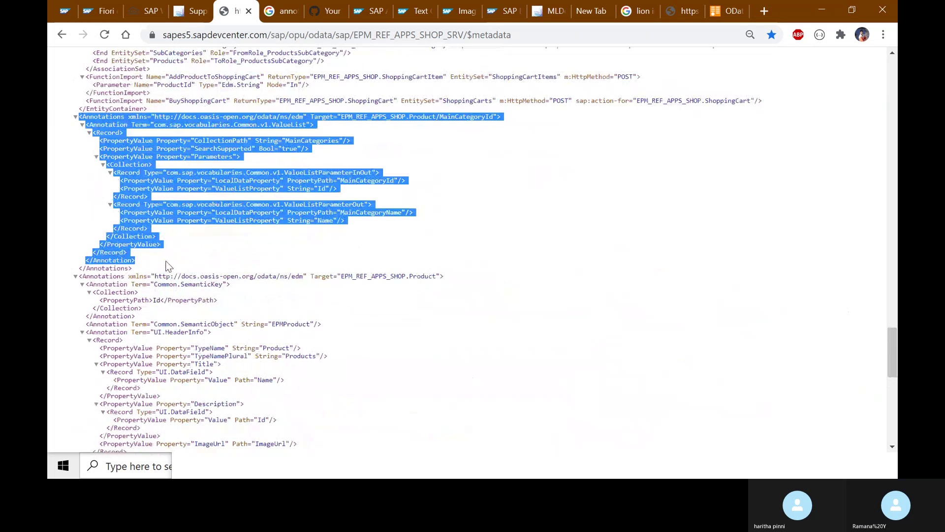
click(168, 266)
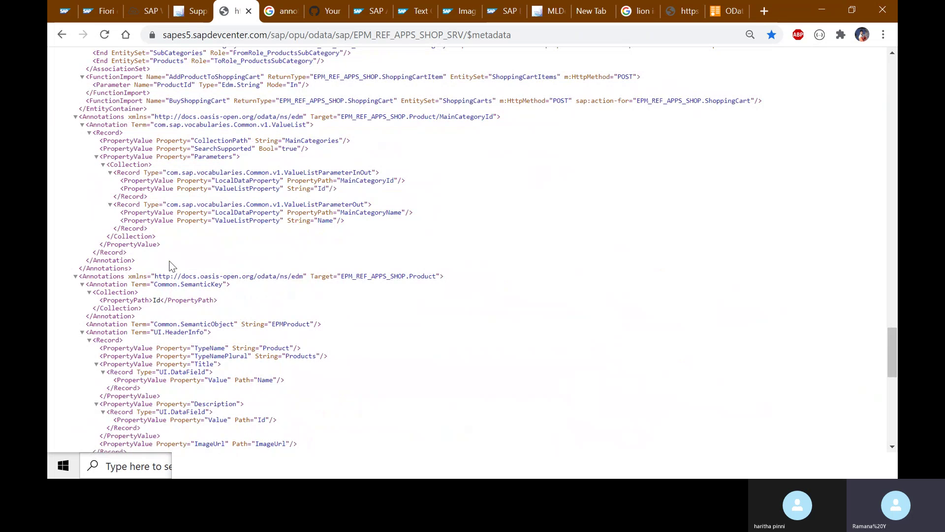
mouse_move(148, 261)
mouse_down()
mouse_move(90, 200)
mouse_move(69, 116)
mouse_up()
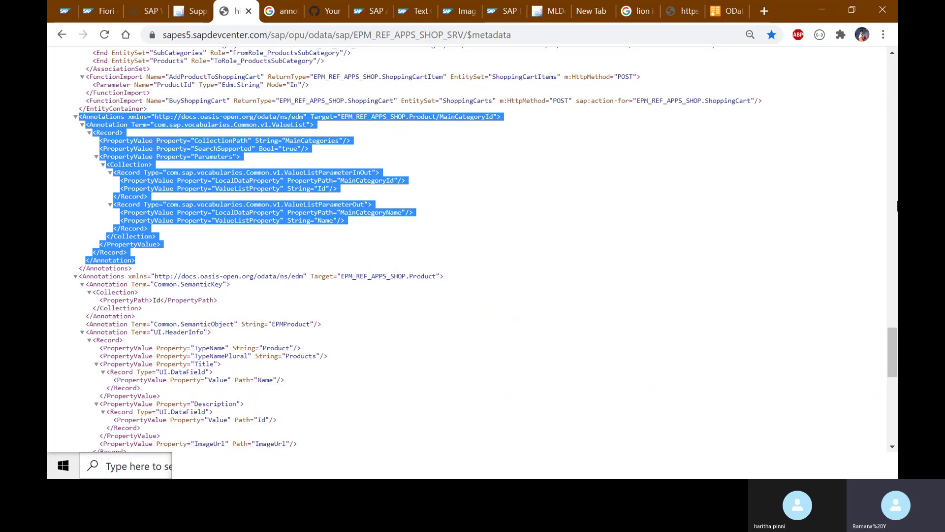
Go back to the start of the metadata and highlight label and sap:creatable on the Supplier's ContactEmail property.
scroll(897, 205, up, 7)
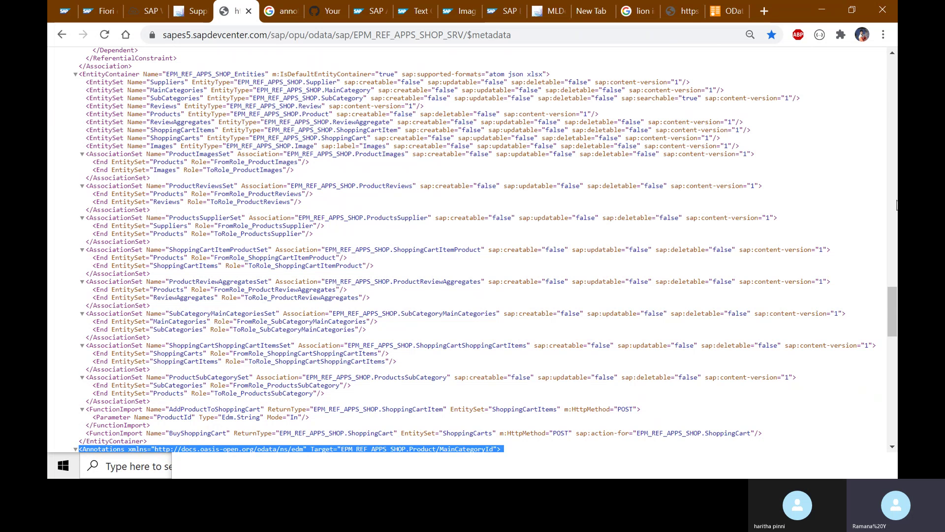
key(Home)
double_click(416, 188)
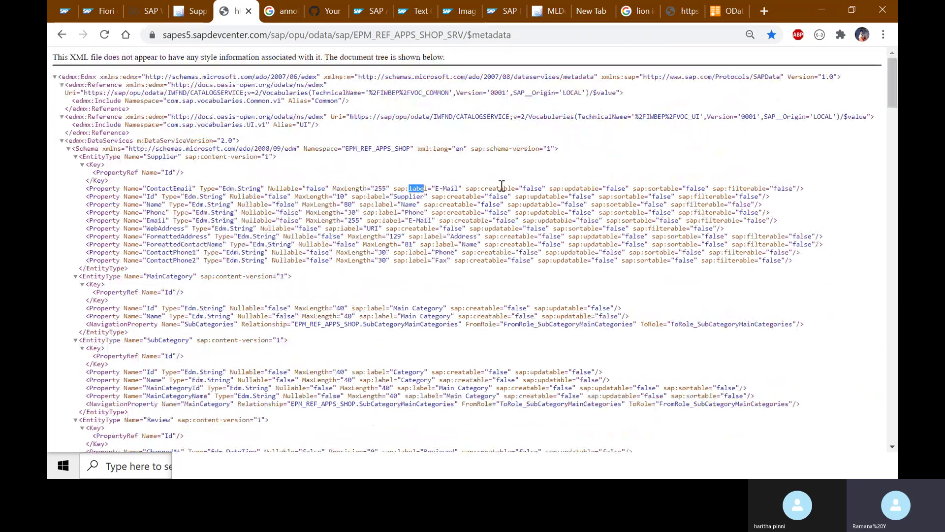
drag(505, 188, 468, 190)
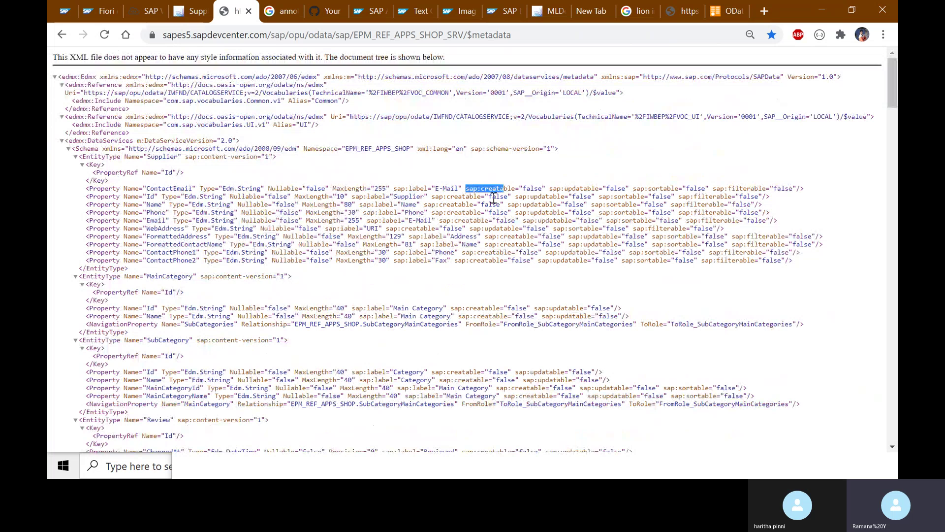
Revisit the Product/MainCategoryId Annotations block, highlight it for comparison with the inline attributes, and glance at the annotate note.
drag(894, 97, 896, 387)
scroll(488, 253, up, 1)
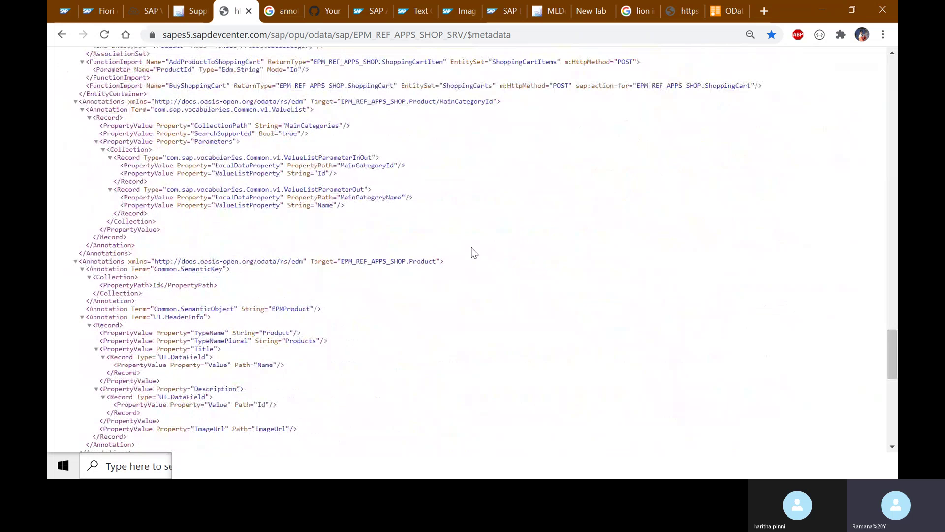
mouse_move(79, 101)
mouse_down()
mouse_move(134, 162)
mouse_move(180, 245)
mouse_up()
click(191, 242)
key(alt+Tab)
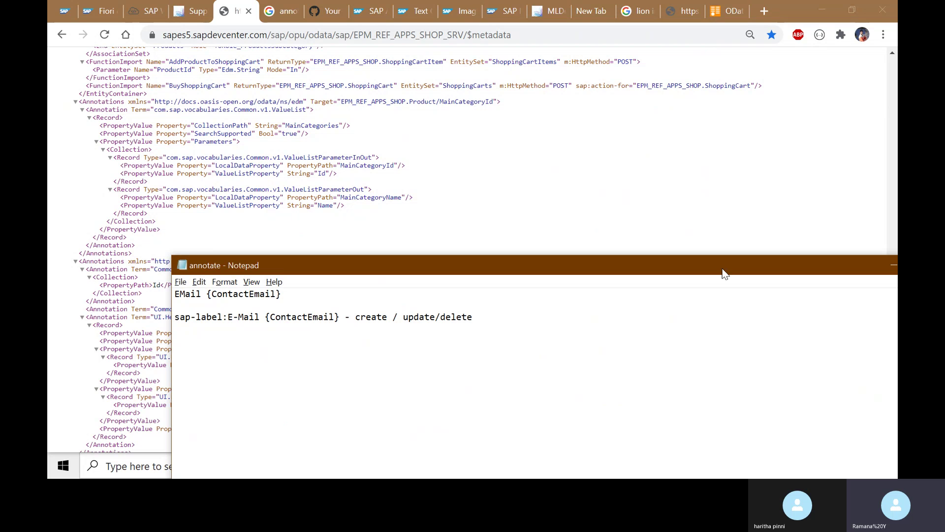
key(alt+Tab)
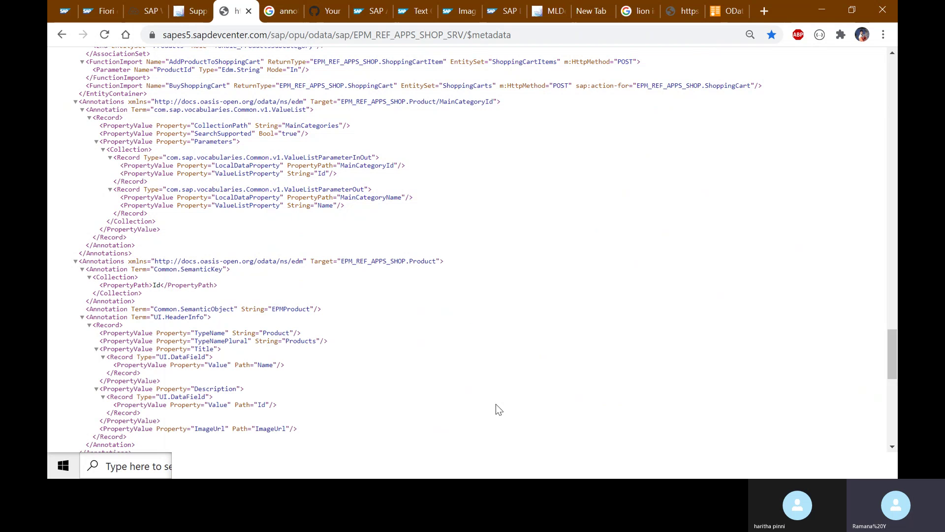
Switch to the Project Demo presentation in PowerPoint and start the slide show from the Annotations slide.
key(super)
mouse_move(424, 465)
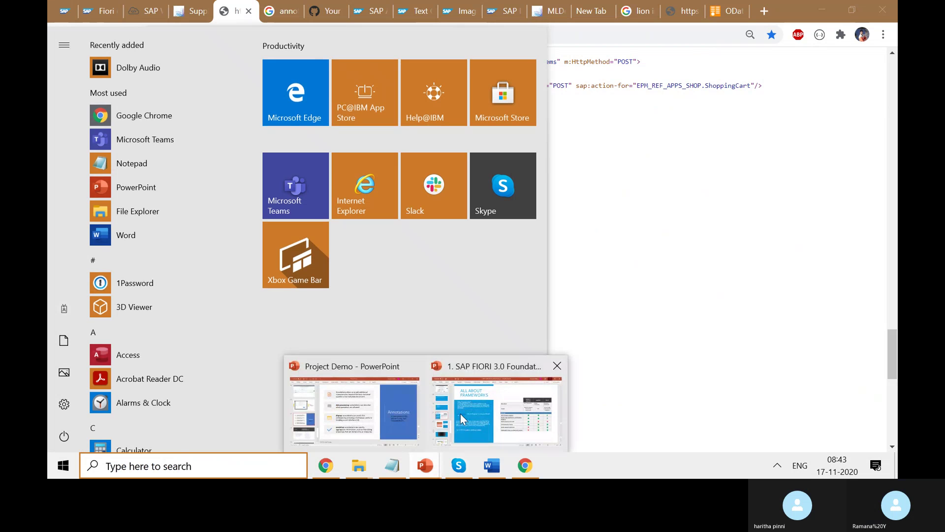
click(335, 408)
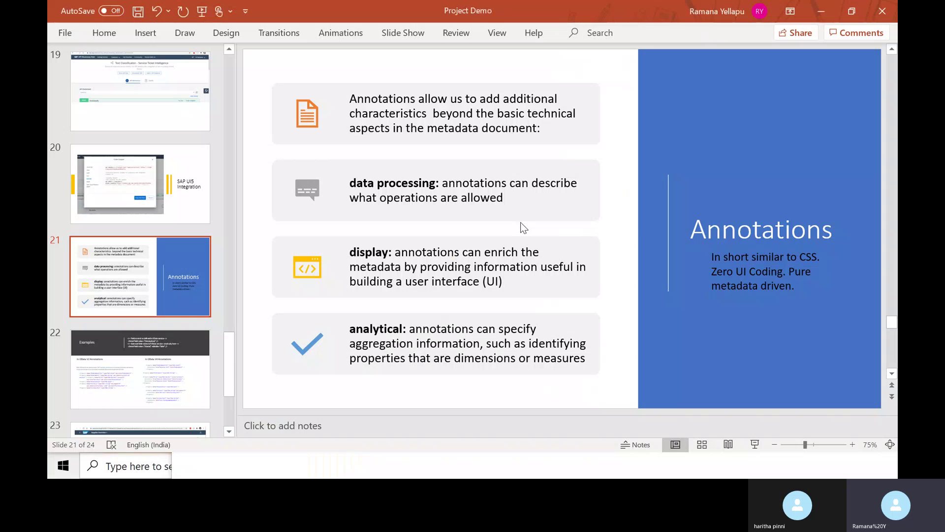
key(shift+F5)
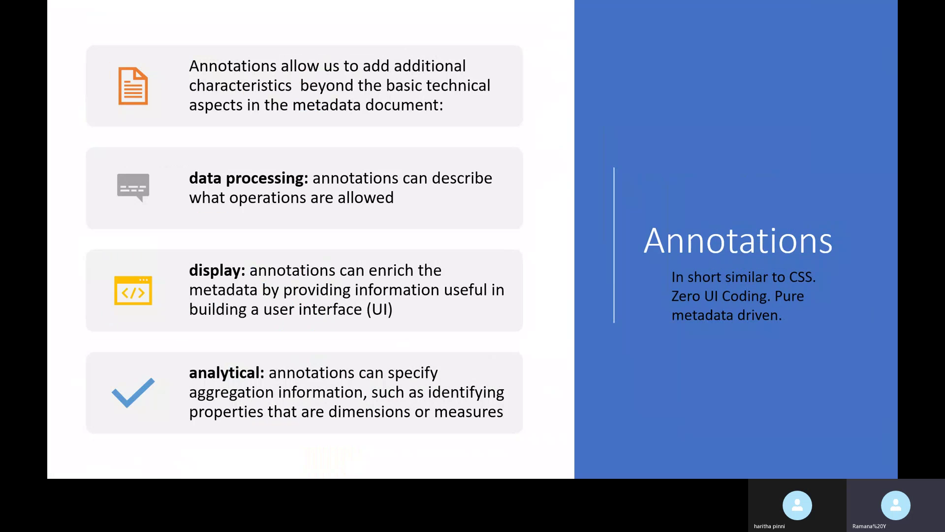